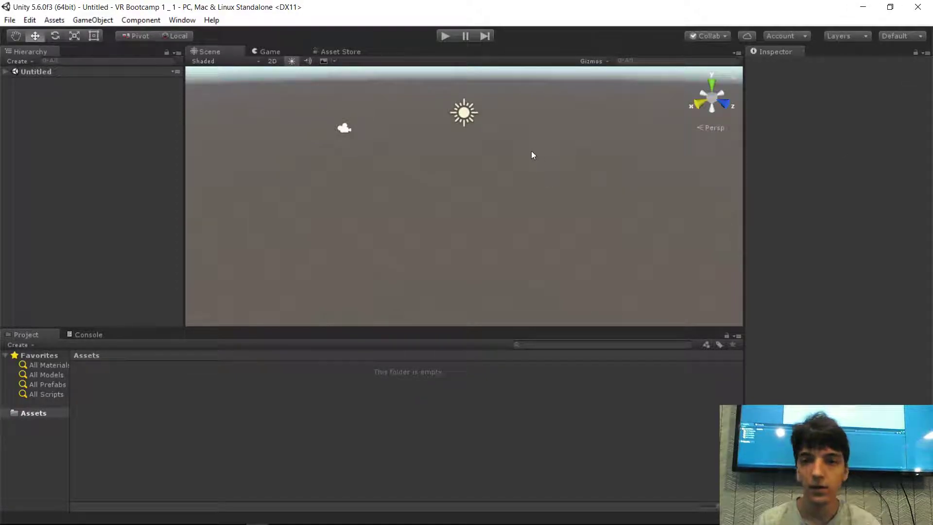
# - Examine the empty default scene from different viewpoints and distances around the camera and the directional light
pyautogui.moveTo(554, 169)
pyautogui.keyDown('alt'); pyautogui.mouseDown()
pyautogui.moveTo(509, 159)
pyautogui.moveTo(520, 150)
pyautogui.moveTo(548, 183)
pyautogui.moveTo(553, 159)
pyautogui.mouseUp(); pyautogui.keyUp('alt')
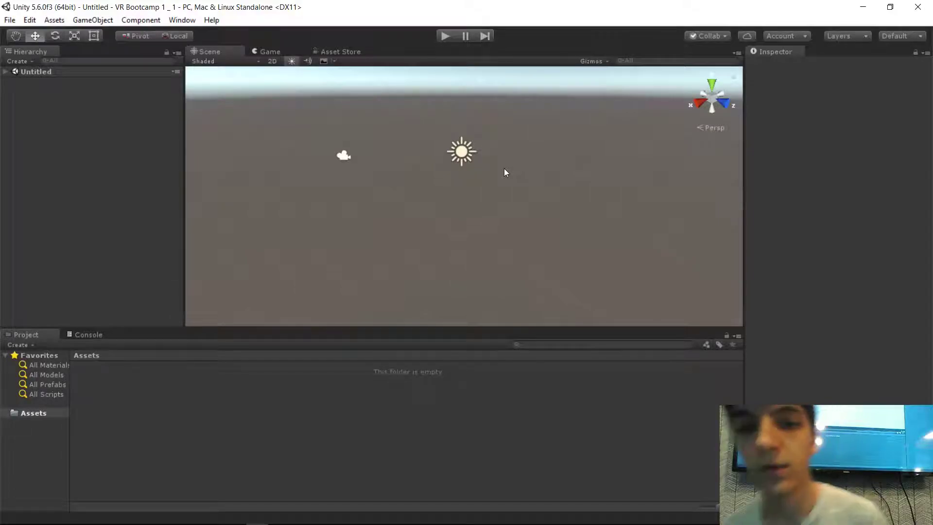
pyautogui.moveTo(482, 130); pyautogui.dragTo(539, 155, button='right')
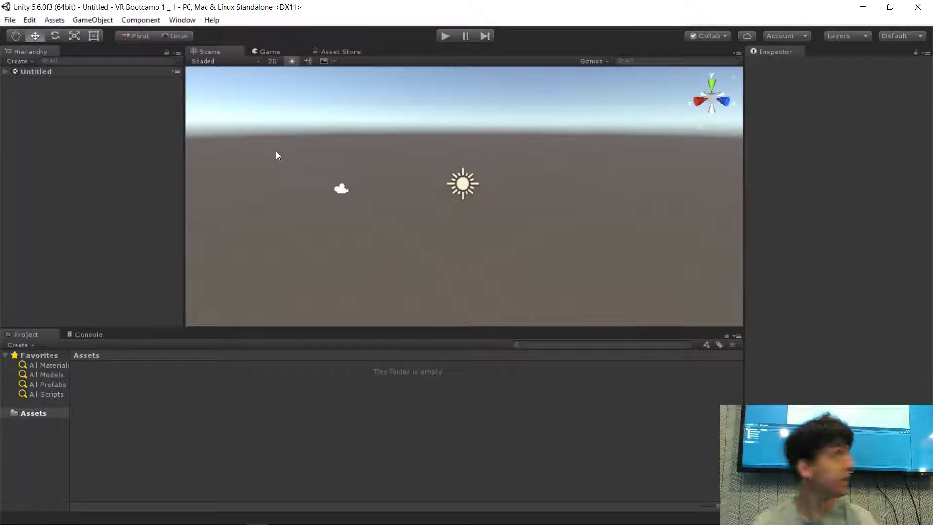
pyautogui.moveTo(491, 185)
pyautogui.mouseDown(button='right')
pyautogui.moveTo(180, 168)
pyautogui.moveTo(260, 280)
pyautogui.moveTo(541, 204)
pyautogui.moveTo(469, 102)
pyautogui.moveTo(384, 214)
pyautogui.moveTo(699, 221)
pyautogui.moveTo(611, 119)
pyautogui.moveTo(398, 179)
pyautogui.moveTo(518, 161)
pyautogui.moveTo(328, 151)
pyautogui.moveTo(110, 157)
pyautogui.moveTo(231, 237)
pyautogui.moveTo(559, 188)
pyautogui.moveTo(418, 161)
pyautogui.moveTo(519, 158)
pyautogui.moveTo(485, 162)
pyautogui.moveTo(496, 189)
pyautogui.moveTo(500, 181)
pyautogui.mouseUp(button='right')
pyautogui.press('w')
pyautogui.press('s')
pyautogui.press('w')
pyautogui.press('s')
pyautogui.press('s')
pyautogui.press('a')
pyautogui.press('d')
pyautogui.press('w')
pyautogui.moveTo(501, 181); pyautogui.dragTo(501, 212, button='right')
pyautogui.press('s')
pyautogui.press('d')
pyautogui.press('w')
pyautogui.press('s')
pyautogui.press('w')
pyautogui.press('s')
pyautogui.press('a')
pyautogui.press('d')
pyautogui.scroll(-4, 486, 240)
pyautogui.scroll(8, 500, 210)
pyautogui.scroll(-5, 496, 169)
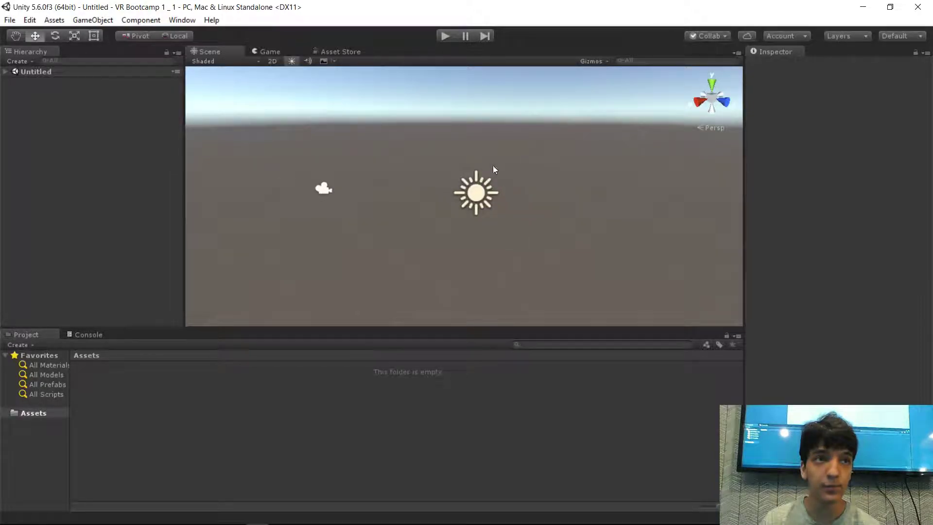
# - Inspect the directional light and camera icons by panning, orbiting and flying closer to them
pyautogui.scroll(3, 494, 206)
pyautogui.moveTo(494, 206); pyautogui.dragTo(463, 209, button='middle')
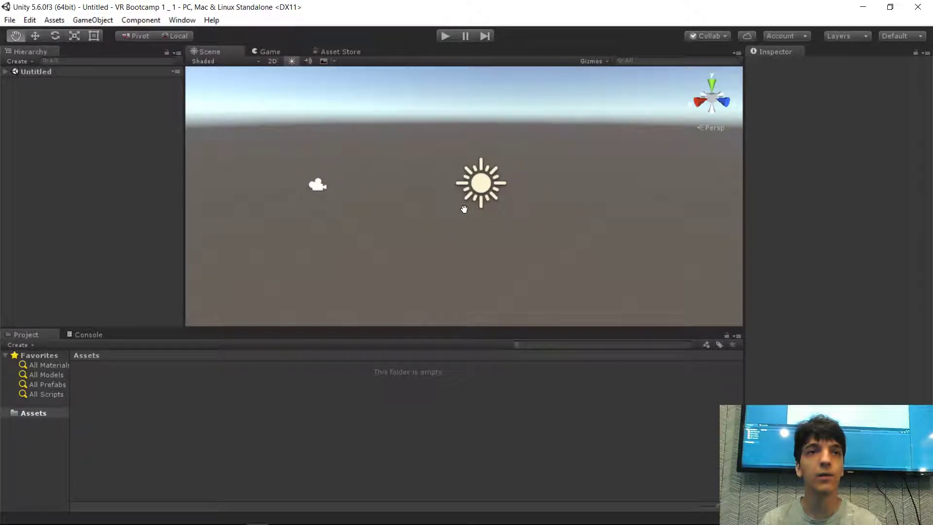
pyautogui.keyDown('alt'); pyautogui.moveTo(529, 194); pyautogui.dragTo(510, 200); pyautogui.keyUp('alt')
pyautogui.keyDown('alt'); pyautogui.scroll(-5, 502, 204); pyautogui.keyUp('alt')
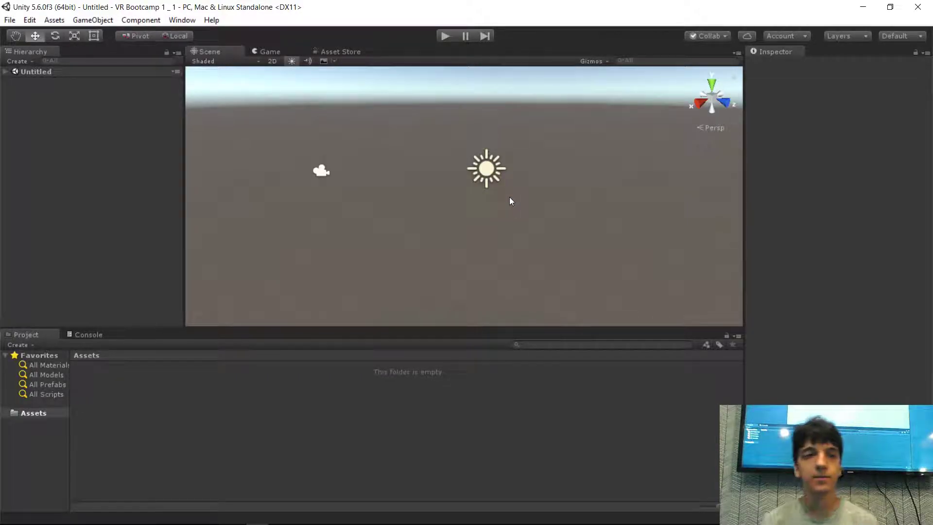
pyautogui.moveTo(535, 210)
pyautogui.mouseDown(button='right')
pyautogui.moveTo(538, 202)
pyautogui.moveTo(486, 200)
pyautogui.moveTo(527, 196)
pyautogui.mouseUp(button='right')
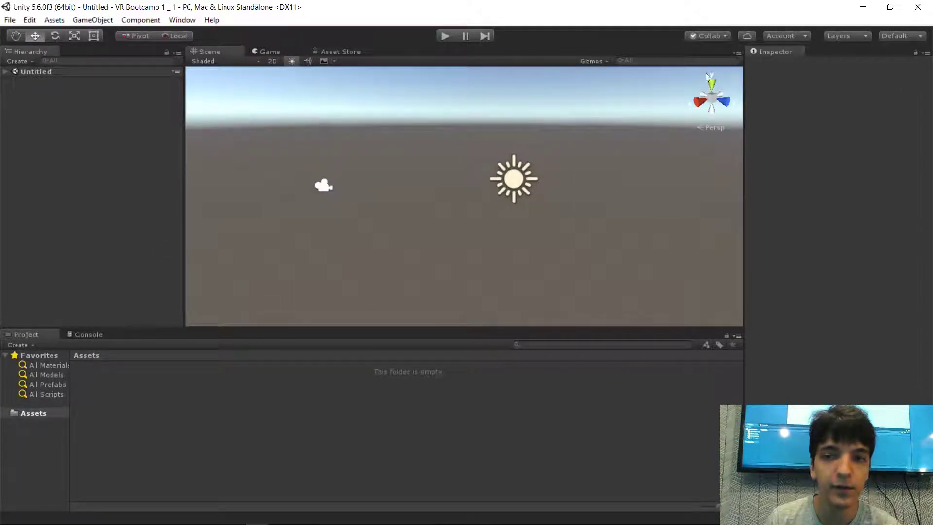
pyautogui.moveTo(554, 173); pyautogui.dragTo(451, 180, button='right')
pyautogui.click(463, 181)
pyautogui.press('s')
pyautogui.press('w')
# - Select the Main Camera in the scene and move it to about X -0.53, Y 2.64, Z -8.58
pyautogui.click(265, 191)
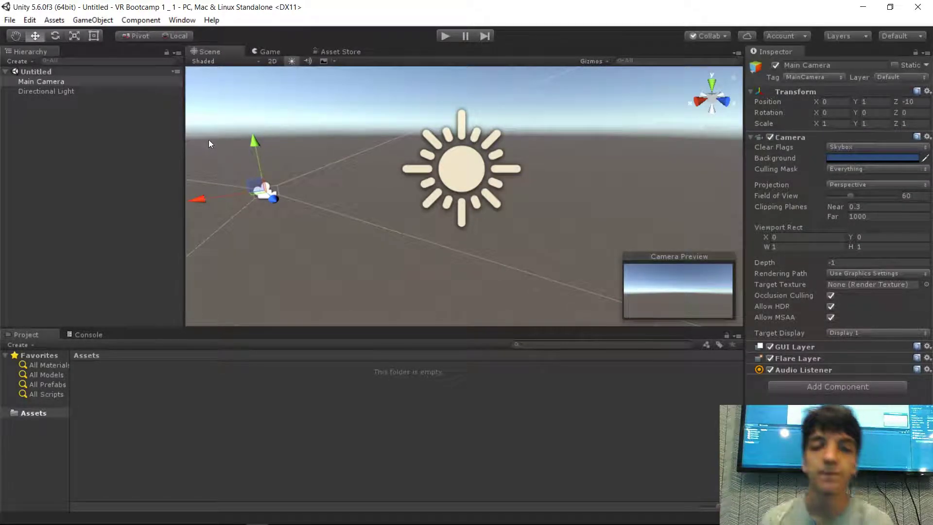
pyautogui.moveTo(387, 216); pyautogui.dragTo(362, 213, button='right')
pyautogui.press('d')
pyautogui.moveTo(466, 148); pyautogui.dragTo(424, 164, button='right')
pyautogui.press('a')
pyautogui.click(458, 147)
pyautogui.press('w')
pyautogui.keyDown('alt'); pyautogui.moveTo(443, 153); pyautogui.dragTo(464, 166); pyautogui.keyUp('alt')
pyautogui.keyDown('alt'); pyautogui.moveTo(512, 201); pyautogui.dragTo(525, 218); pyautogui.keyUp('alt')
pyautogui.moveTo(455, 209); pyautogui.dragTo(463, 105)
pyautogui.moveTo(430, 160); pyautogui.dragTo(450, 164)
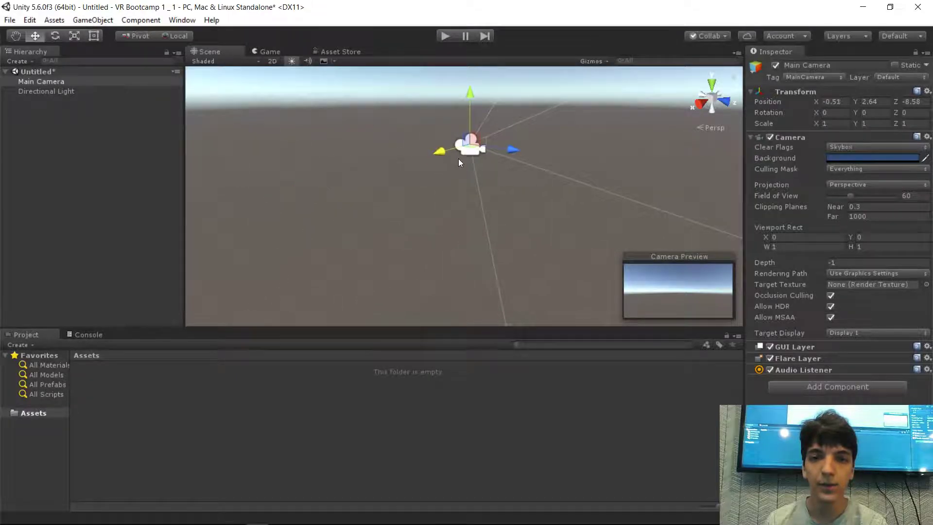
# - Lower the Main Camera and shift it along its axes to about X -1.72, Y 0.94, Z -8.57
pyautogui.moveTo(521, 147)
pyautogui.mouseDown()
pyautogui.moveTo(551, 153)
pyautogui.moveTo(517, 149)
pyautogui.mouseUp()
pyautogui.moveTo(476, 108); pyautogui.dragTo(467, 168)
pyautogui.moveTo(439, 215); pyautogui.dragTo(459, 197)
pyautogui.moveTo(459, 196); pyautogui.dragTo(445, 212, button='right')
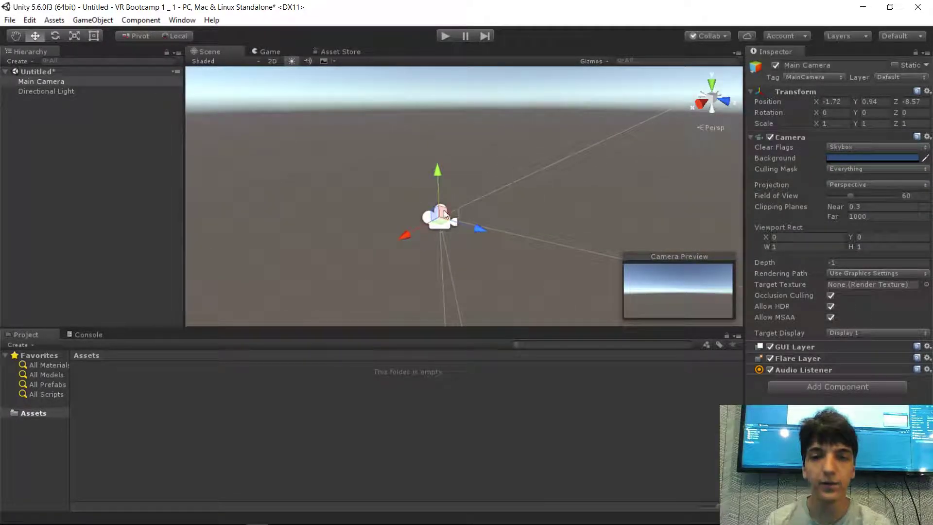
pyautogui.click(461, 182)
pyautogui.click(443, 219)
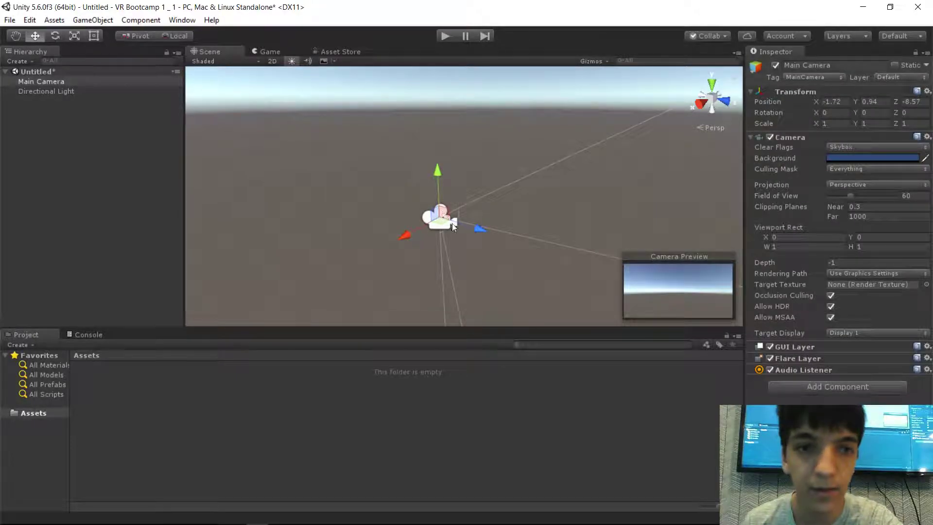
pyautogui.moveTo(465, 167); pyautogui.dragTo(462, 144, button='right')
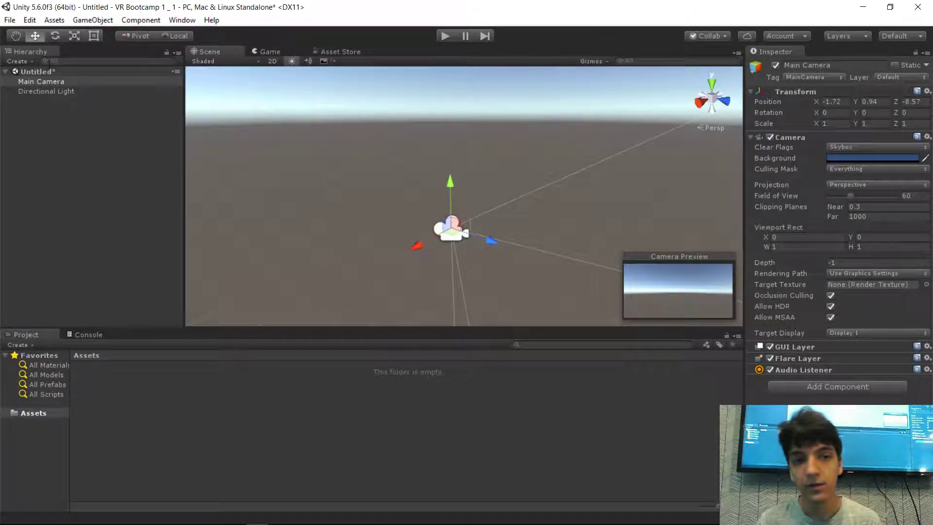
# - Compare the properties of the Main Camera and the Directional Light by selecting each object alternately in the scene and the object list
pyautogui.moveTo(440, 225); pyautogui.dragTo(591, 202, button='right')
pyautogui.scroll(-5, 573, 200)
pyautogui.click(583, 180)
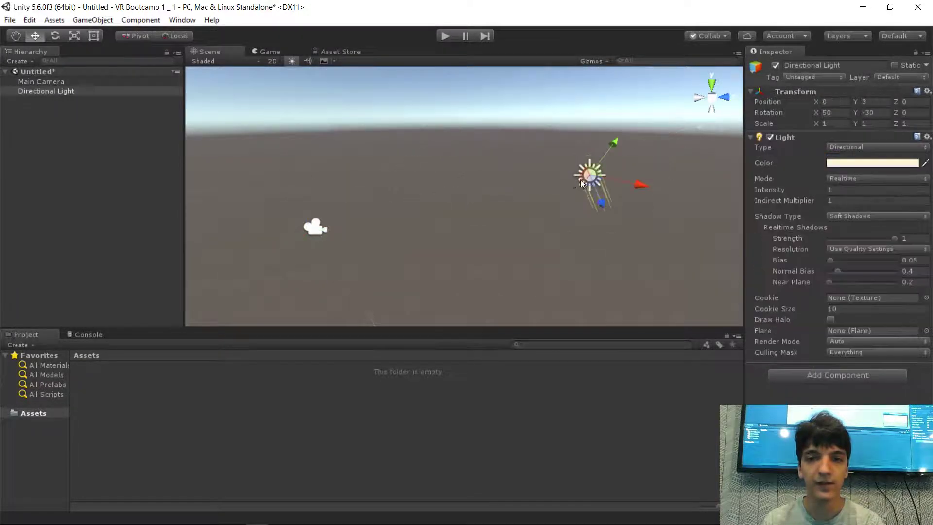
pyautogui.click(320, 226)
pyautogui.click(37, 72)
pyautogui.click(37, 84)
pyautogui.click(43, 91)
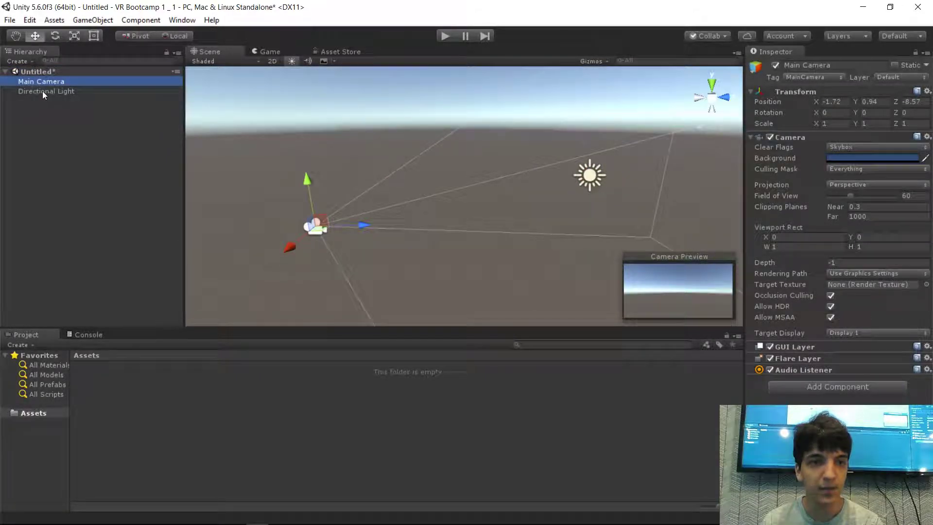
pyautogui.click(45, 83)
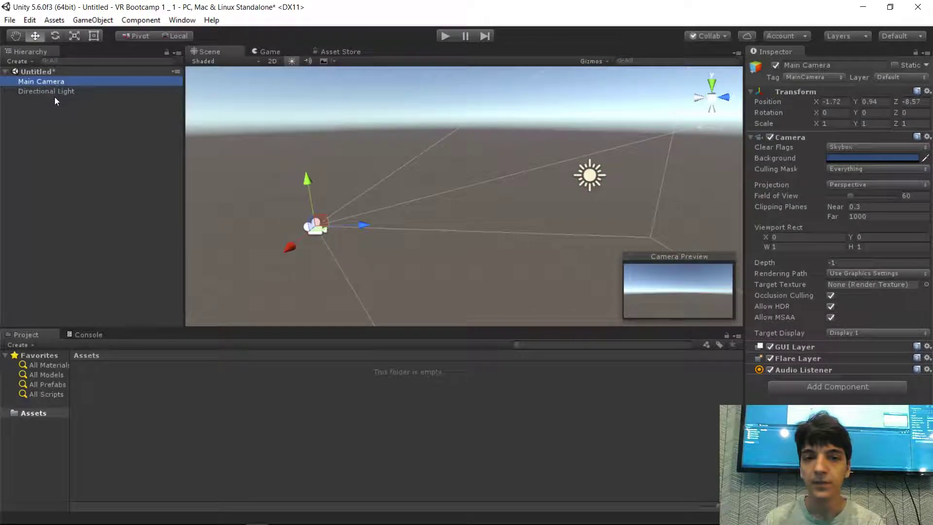
pyautogui.click(59, 97)
pyautogui.click(321, 227)
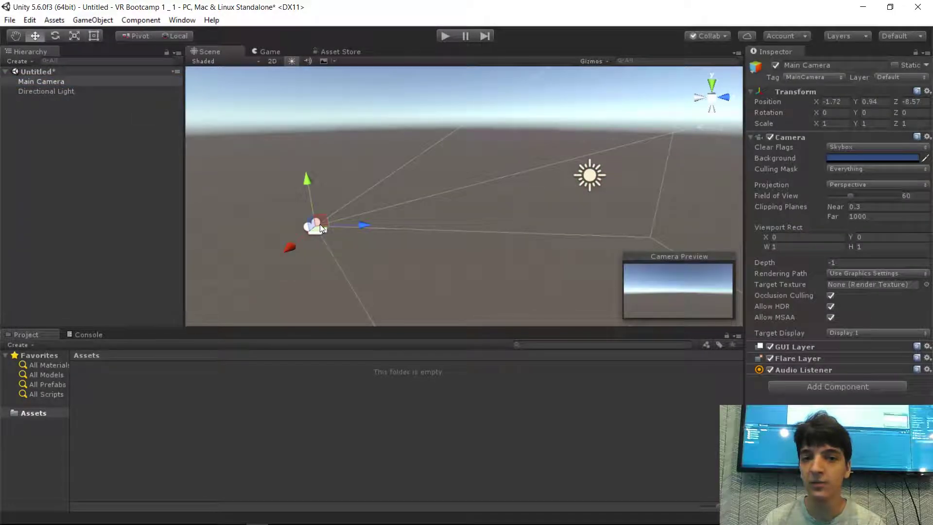
pyautogui.click(78, 91)
pyautogui.click(69, 82)
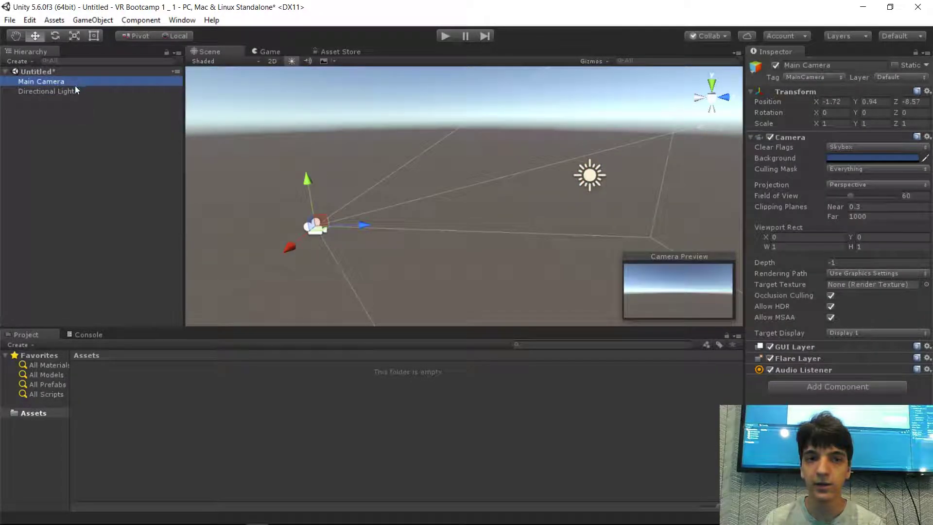
pyautogui.click(73, 92)
pyautogui.click(72, 82)
pyautogui.click(75, 93)
pyautogui.click(75, 81)
pyautogui.click(75, 90)
pyautogui.click(76, 83)
# - Select the Directional Light in the scene and bring it into close view
pyautogui.click(369, 148)
pyautogui.moveTo(369, 147); pyautogui.dragTo(323, 135, button='right')
pyautogui.press('w')
pyautogui.press('s')
pyautogui.click(370, 195)
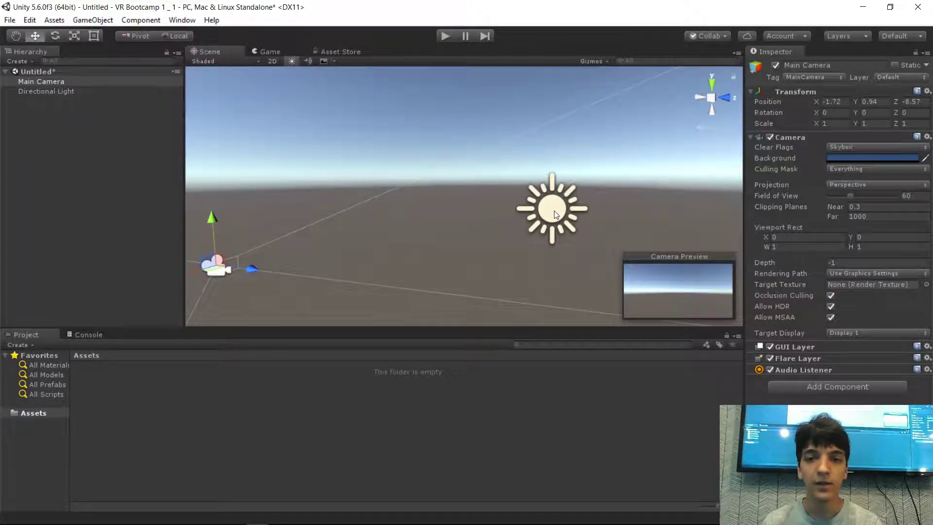
pyautogui.click(556, 214)
pyautogui.moveTo(498, 212); pyautogui.dragTo(430, 218, button='right')
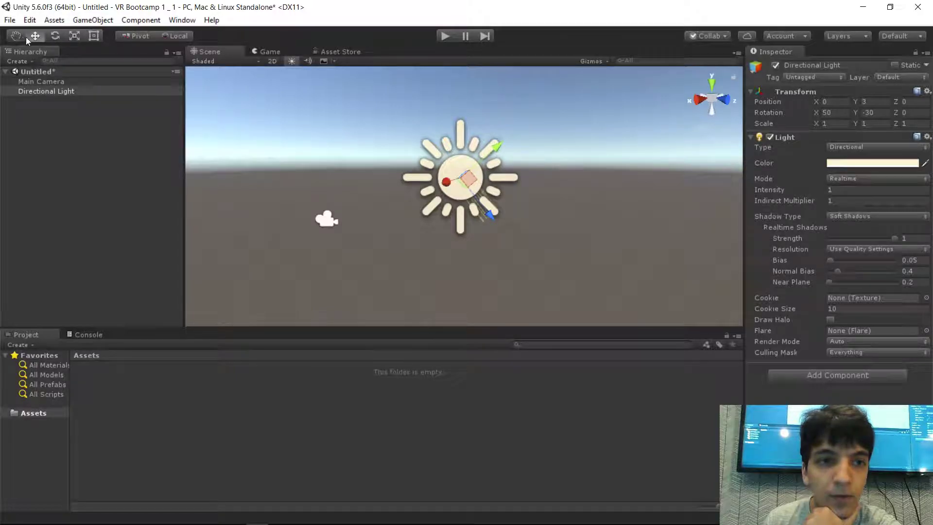
# - Compare the Move and Rotate handles on the Directional Light from different angles
pyautogui.click(54, 38)
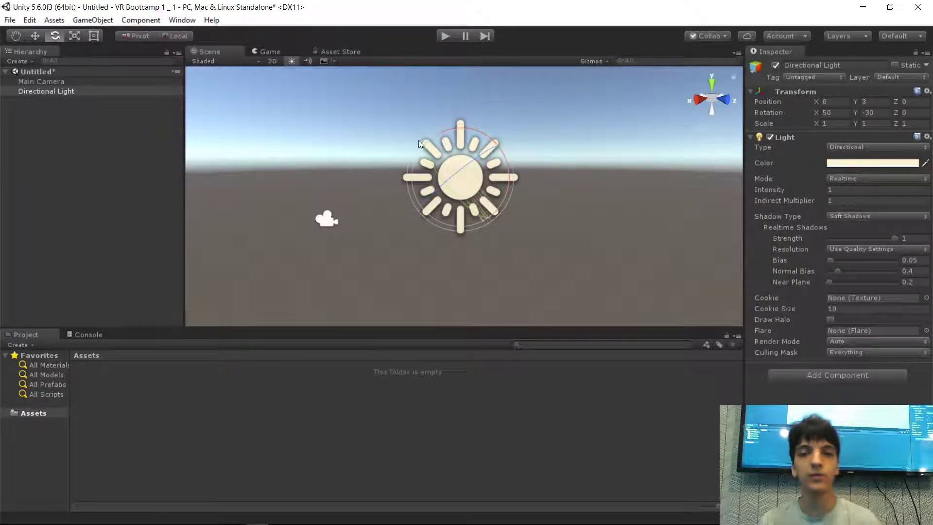
pyautogui.keyDown('alt'); pyautogui.moveTo(438, 157); pyautogui.dragTo(512, 167); pyautogui.keyUp('alt')
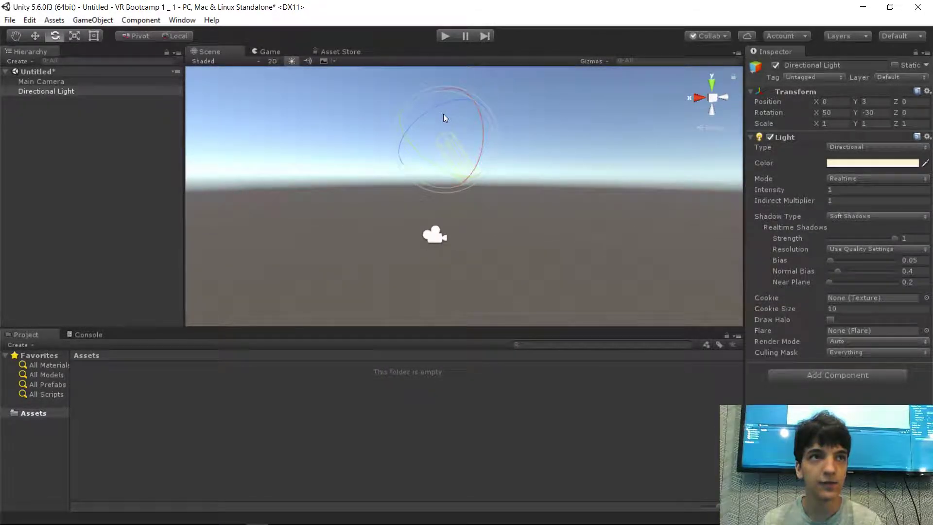
pyautogui.click(35, 36)
pyautogui.click(56, 37)
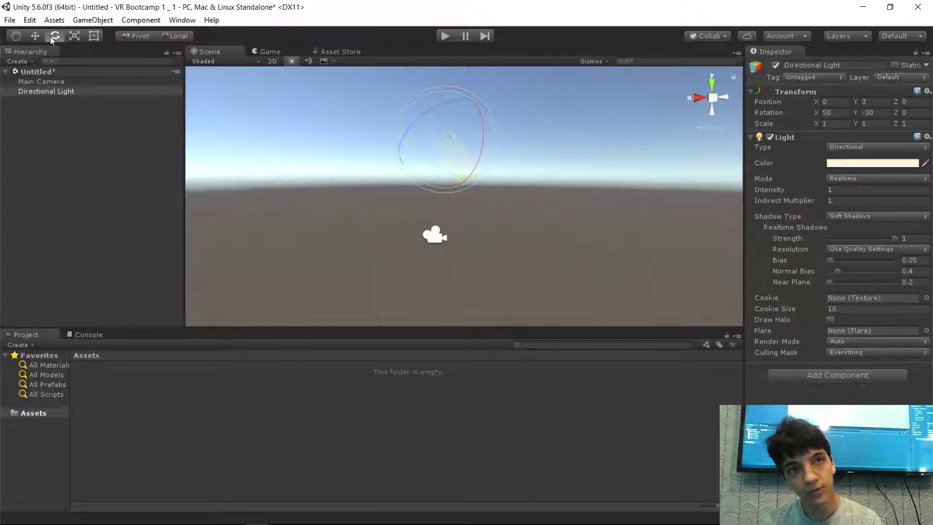
pyautogui.keyDown('alt'); pyautogui.moveTo(481, 117); pyautogui.dragTo(487, 174); pyautogui.keyUp('alt')
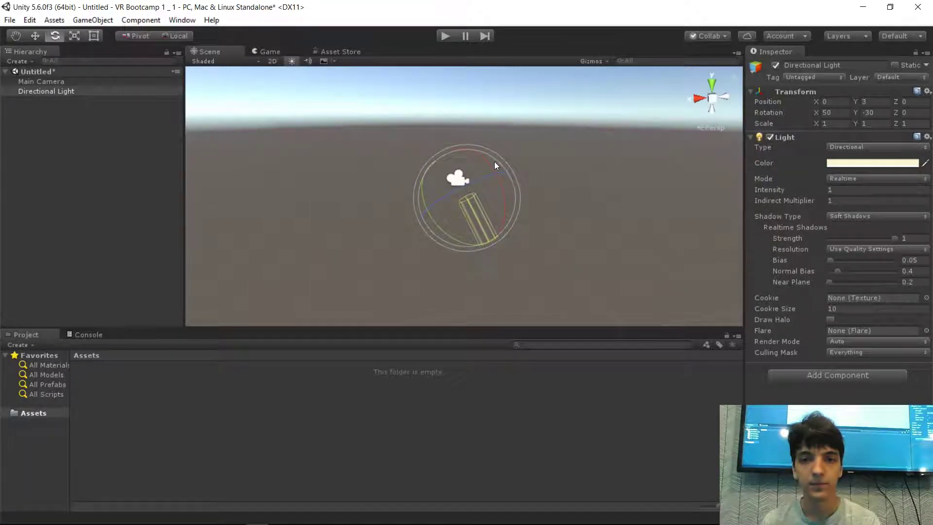
pyautogui.moveTo(494, 161)
pyautogui.keyDown('alt'); pyautogui.mouseDown()
pyautogui.moveTo(491, 172)
pyautogui.moveTo(490, 162)
pyautogui.moveTo(452, 161)
pyautogui.moveTo(489, 162)
pyautogui.moveTo(480, 164)
pyautogui.mouseUp(); pyautogui.keyUp('alt')
pyautogui.click(35, 36)
pyautogui.click(53, 37)
pyautogui.click(37, 37)
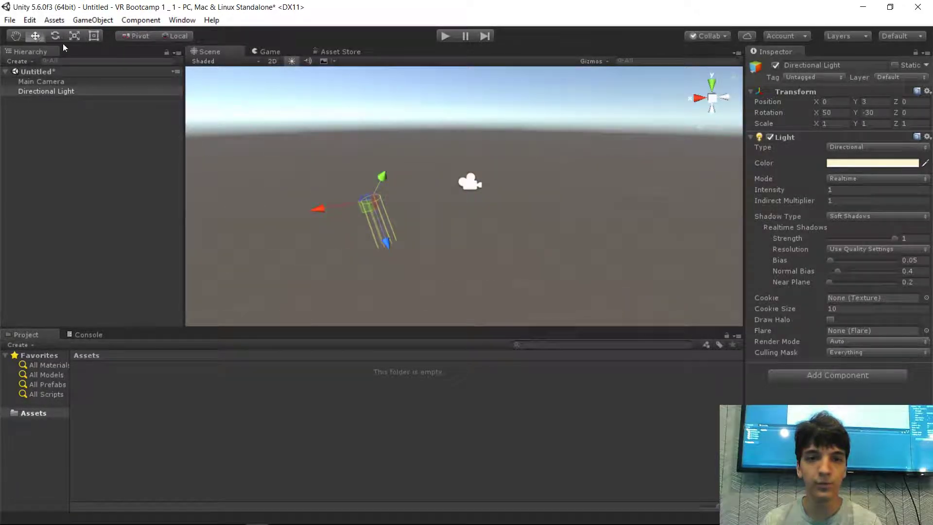
# - Rotate the Directional Light with the Rotate tool to about X 3.5, Y -32.2, Z 258.5
pyautogui.click(54, 40)
pyautogui.keyDown('alt'); pyautogui.moveTo(410, 164); pyautogui.dragTo(433, 185); pyautogui.keyUp('alt')
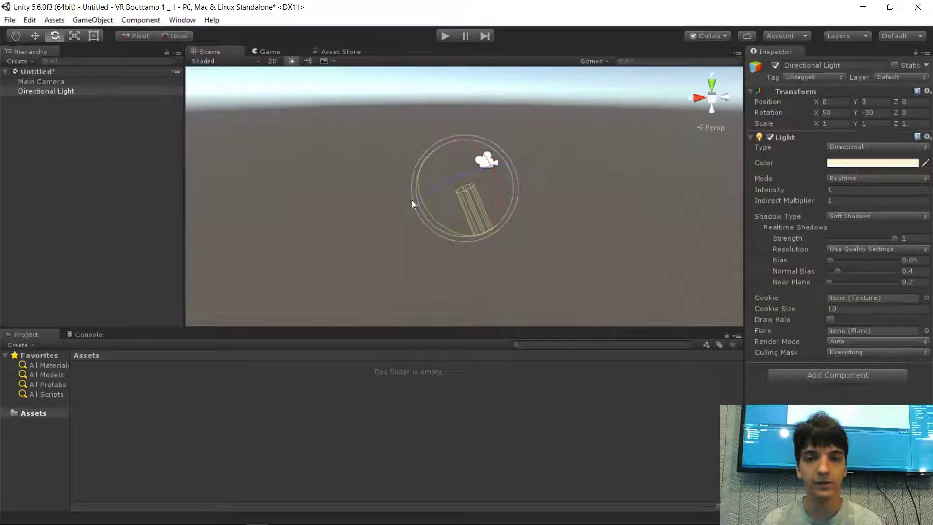
pyautogui.keyDown('alt'); pyautogui.moveTo(506, 173); pyautogui.dragTo(368, 146); pyautogui.keyUp('alt')
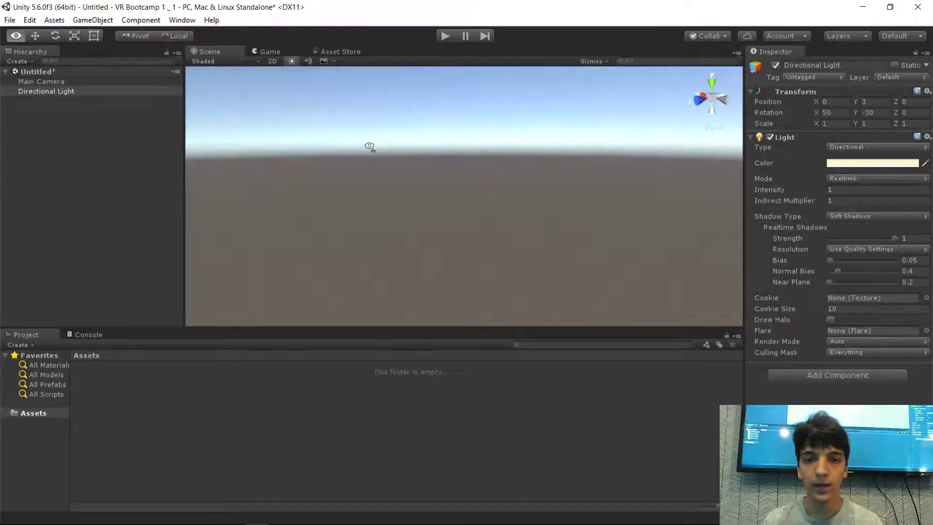
pyautogui.press('f')
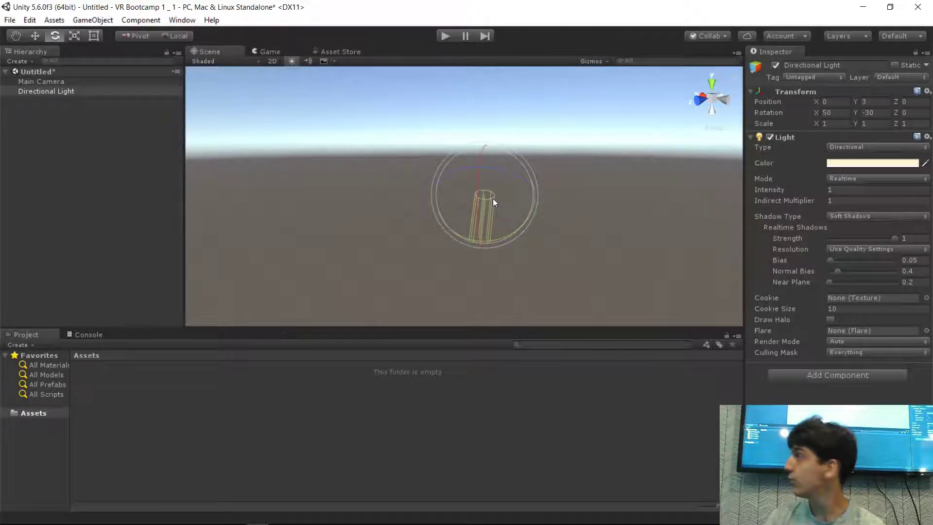
pyautogui.moveTo(491, 199); pyautogui.dragTo(539, 233)
pyautogui.moveTo(538, 213); pyautogui.dragTo(531, 236, button='right')
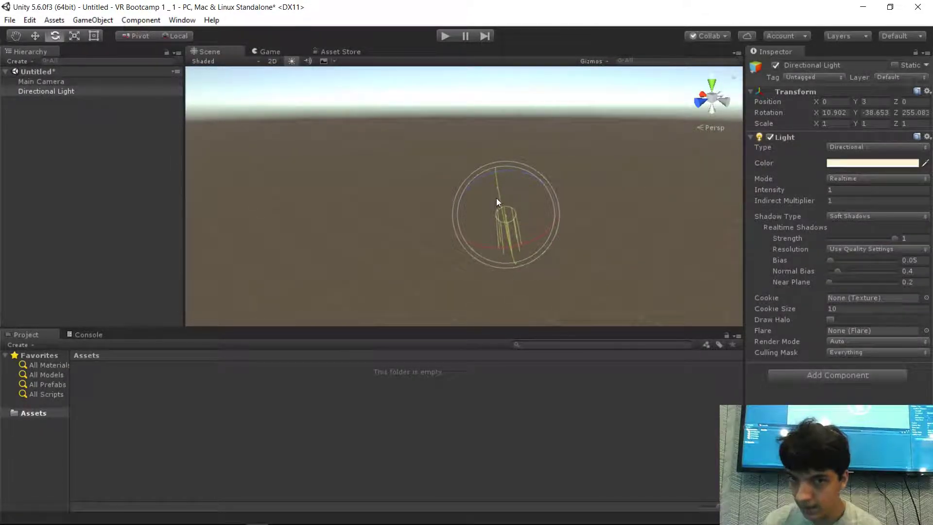
pyautogui.moveTo(498, 194); pyautogui.dragTo(503, 214)
pyautogui.moveTo(503, 213); pyautogui.dragTo(488, 185, button='right')
pyautogui.press('w')
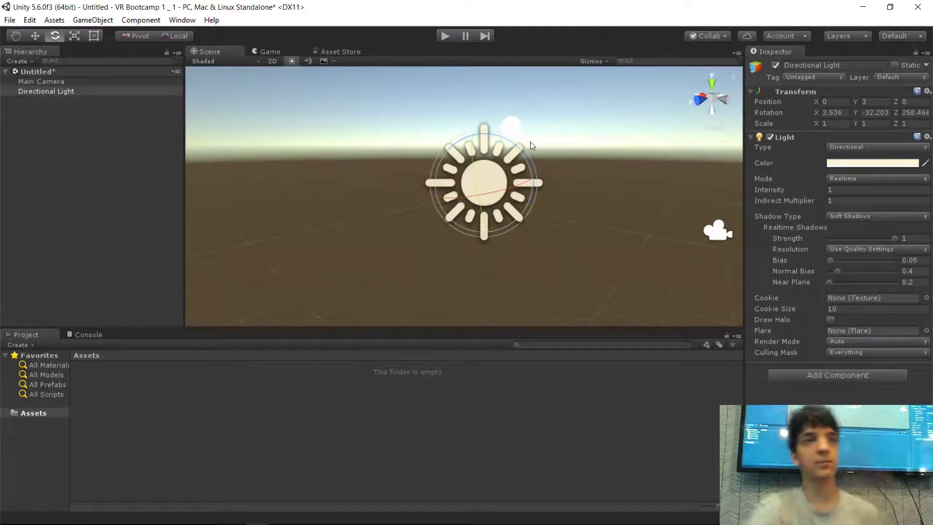
# - Examine the sun in the sky and the rotated light's direction from several viewpoints
pyautogui.keyDown('alt'); pyautogui.moveTo(530, 142); pyautogui.dragTo(526, 169); pyautogui.keyUp('alt')
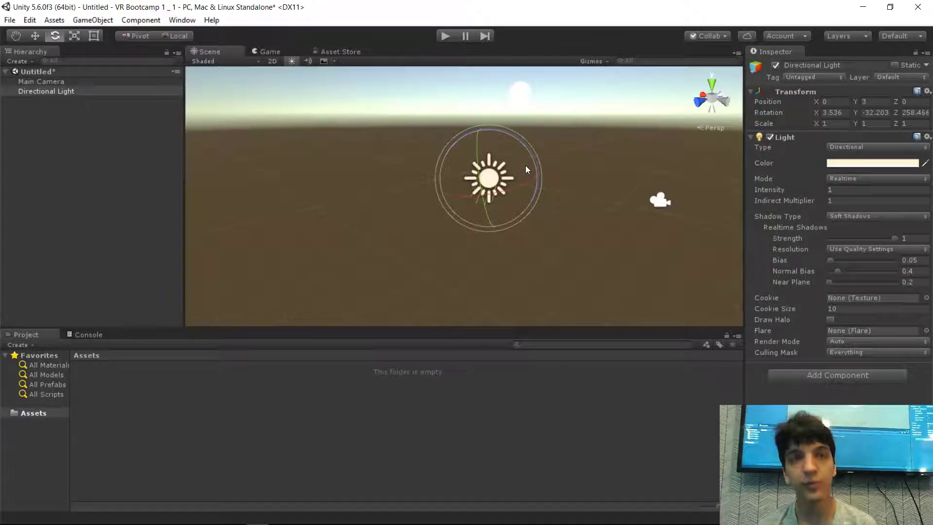
pyautogui.keyDown('alt'); pyautogui.moveTo(526, 169); pyautogui.dragTo(442, 132); pyautogui.keyUp('alt')
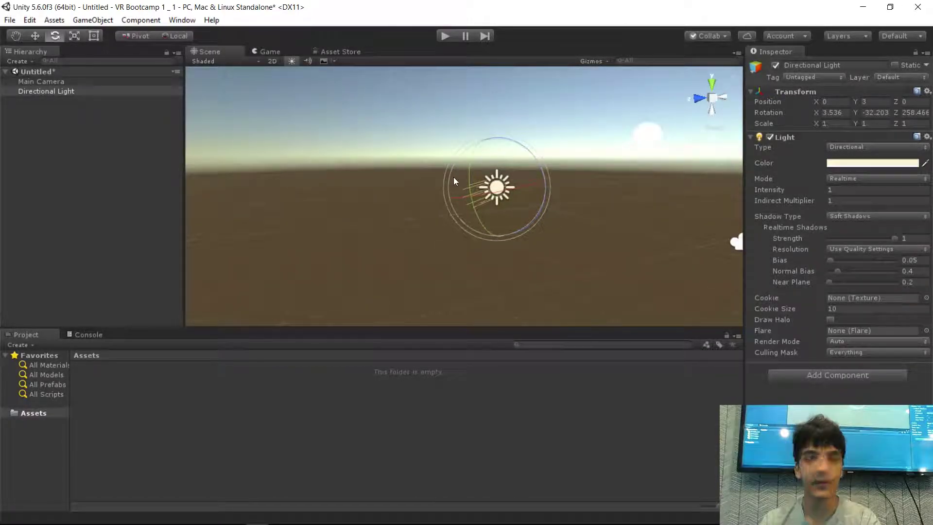
pyautogui.keyDown('alt'); pyautogui.moveTo(460, 176); pyautogui.dragTo(10, 252); pyautogui.keyUp('alt')
pyautogui.moveTo(12, 252); pyautogui.dragTo(558, 255, button='right')
pyautogui.press('w')
pyautogui.press('s')
pyautogui.press('w')
pyautogui.press('s')
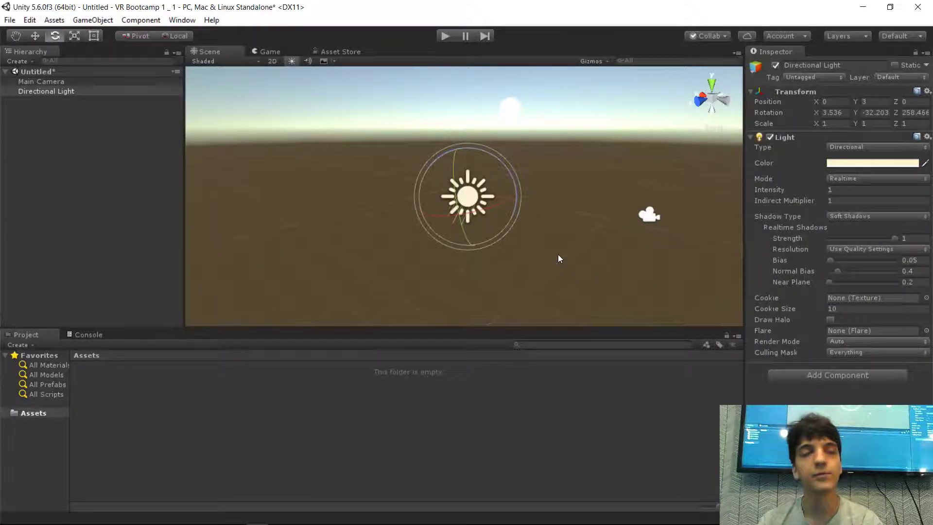
pyautogui.moveTo(559, 255); pyautogui.dragTo(553, 229, button='right')
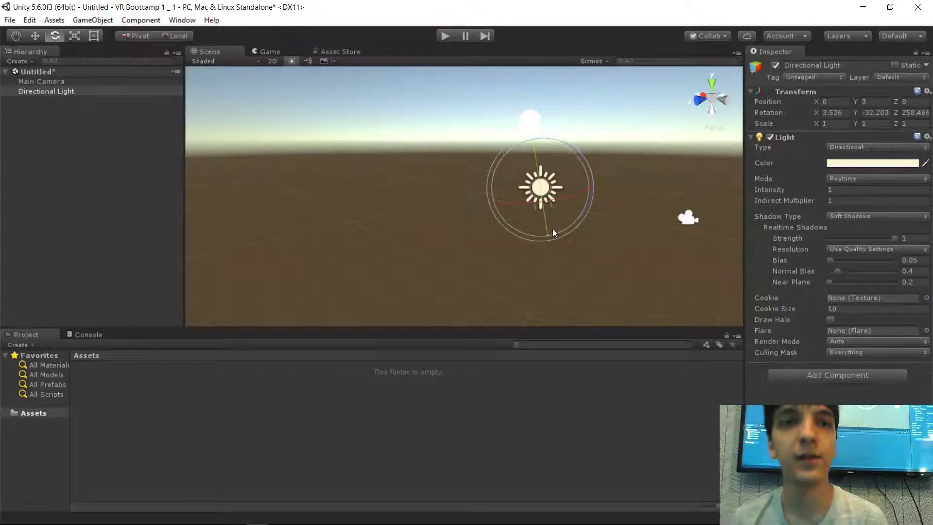
pyautogui.moveTo(552, 229); pyautogui.dragTo(597, 225, button='right')
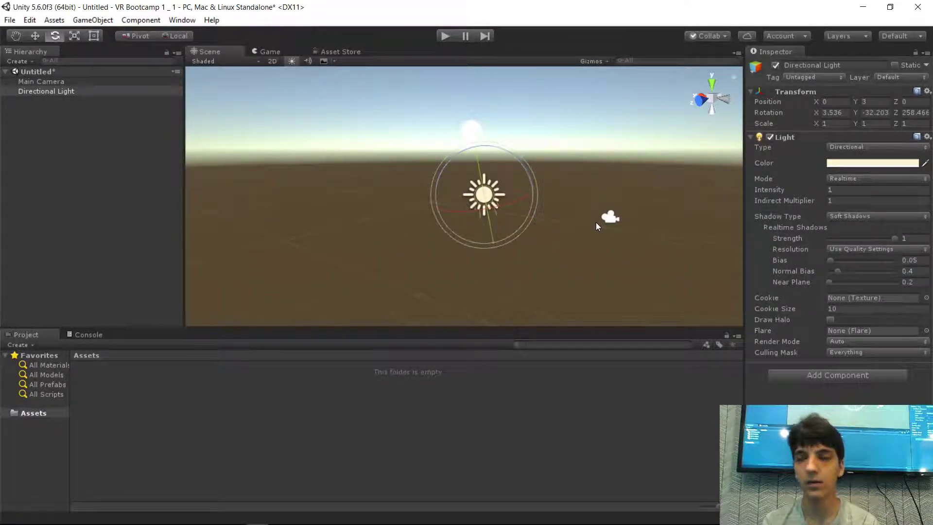
pyautogui.moveTo(589, 223); pyautogui.dragTo(526, 236, button='right')
# - Rotate the Directional Light freely once more and deselect it, keeping the Rotate tool active
pyautogui.moveTo(453, 182); pyautogui.dragTo(488, 193)
pyautogui.moveTo(487, 193); pyautogui.dragTo(625, 226, button='right')
pyautogui.click(525, 193)
pyautogui.press('e')
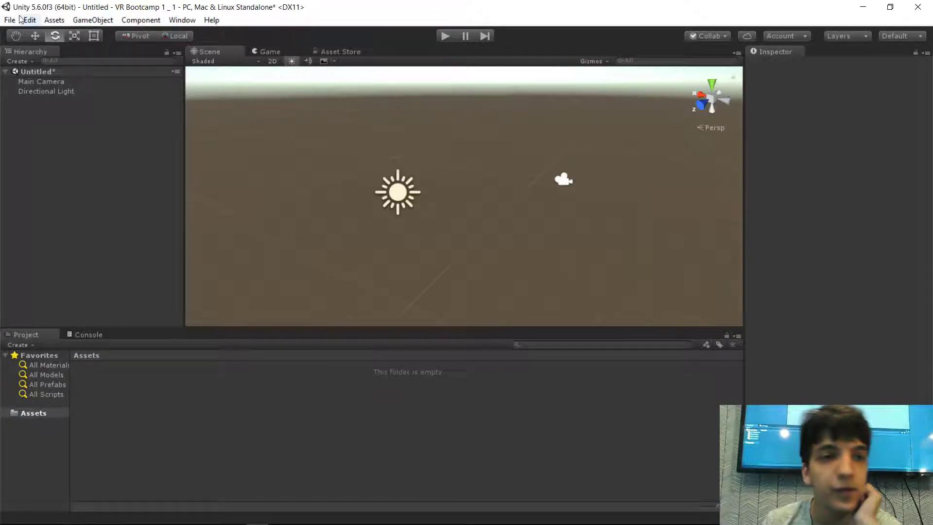
pyautogui.click(35, 21)
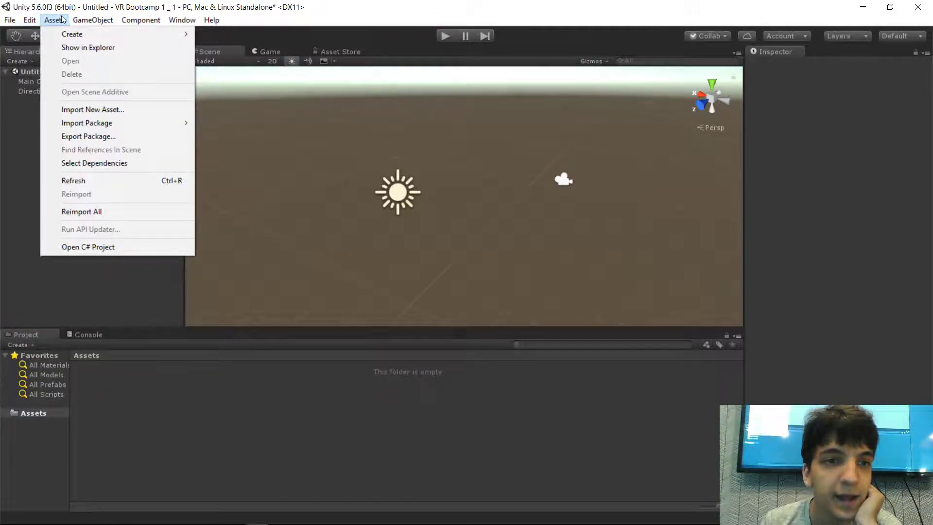
# - Add a 3D Plane object to the scene and bring it into view
pyautogui.moveTo(141, 19)
pyautogui.click(162, 9)
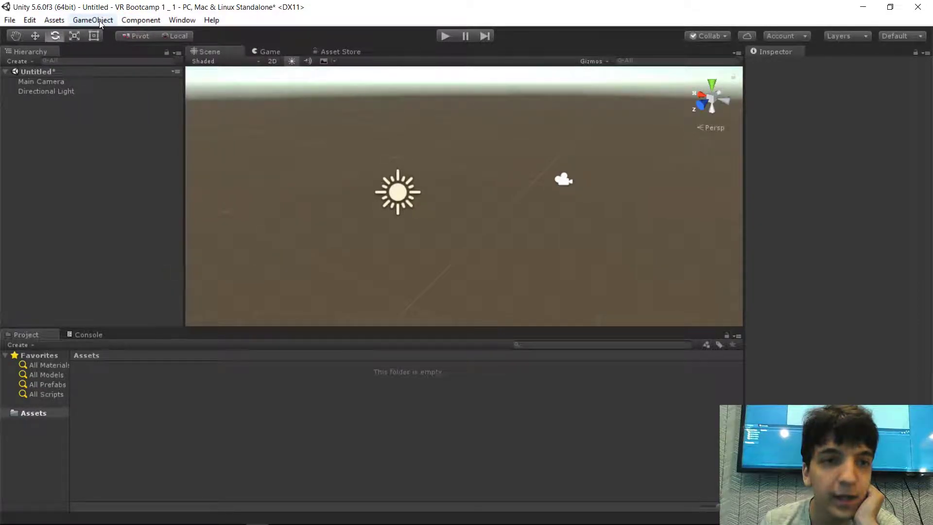
pyautogui.click(106, 22)
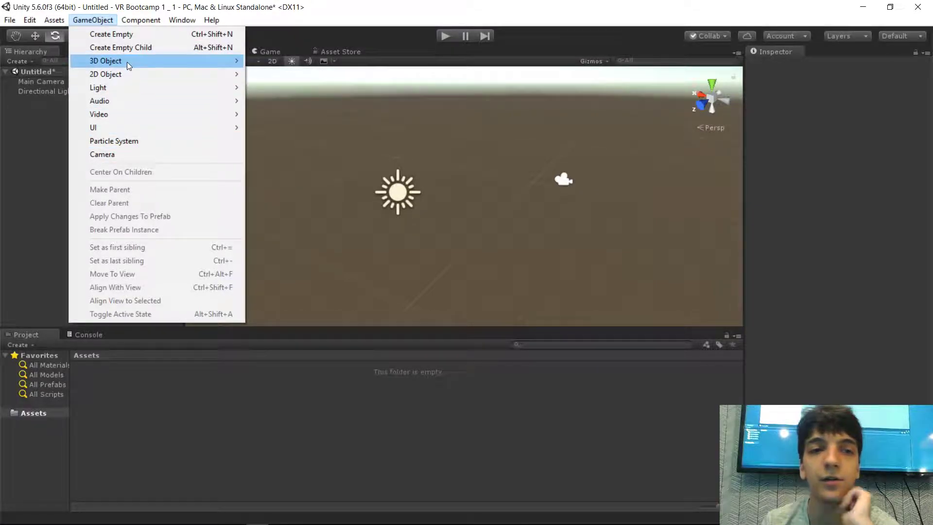
pyautogui.moveTo(126, 79)
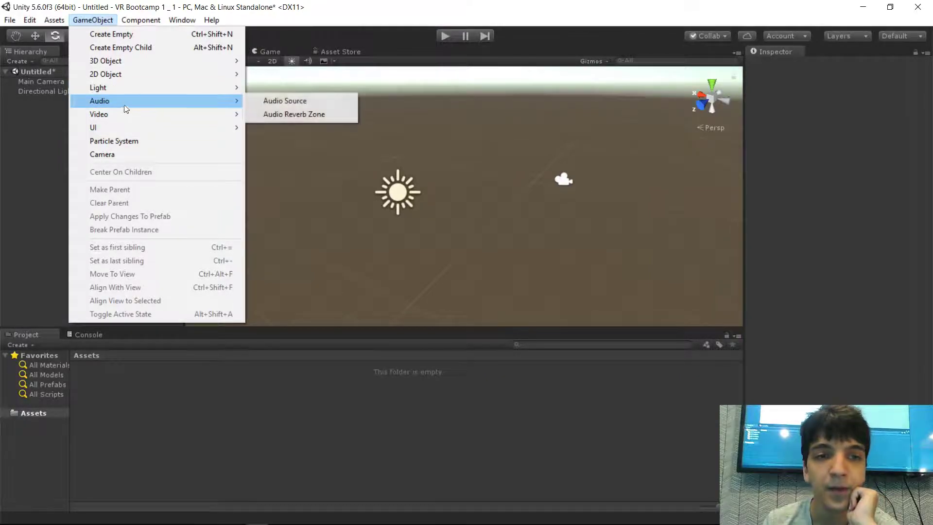
pyautogui.moveTo(138, 59)
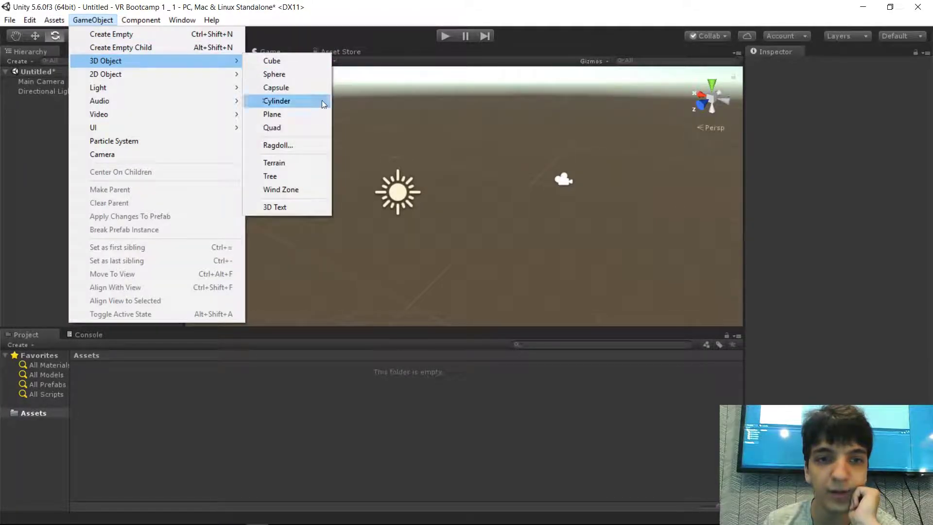
pyautogui.click(304, 110)
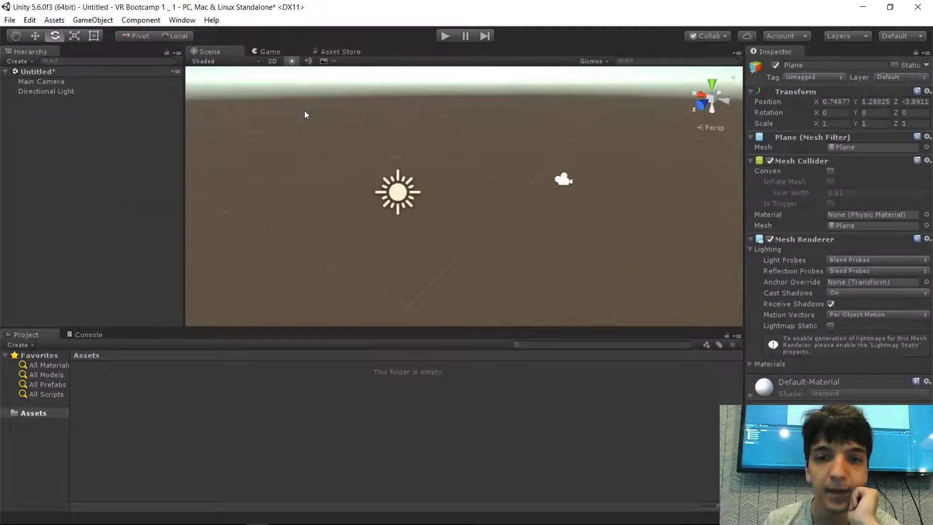
pyautogui.moveTo(332, 111); pyautogui.dragTo(322, 140, button='right')
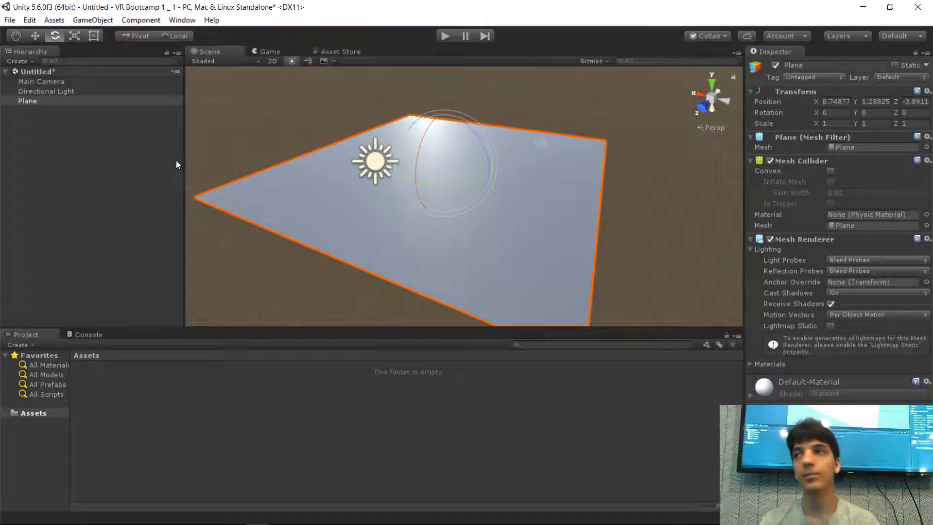
pyautogui.moveTo(491, 134); pyautogui.dragTo(503, 155, button='right')
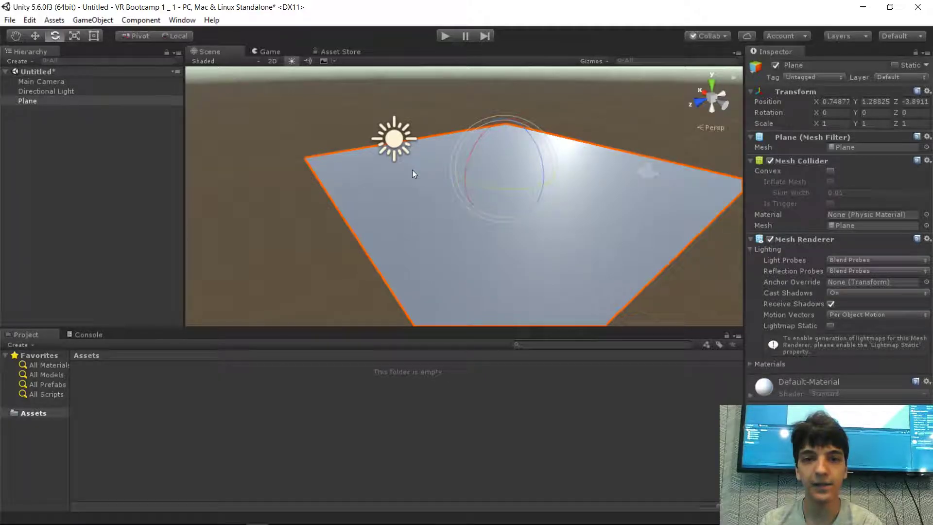
# - Examine the Plane's move handles with the Move tool from several viewpoints
pyautogui.click(40, 37)
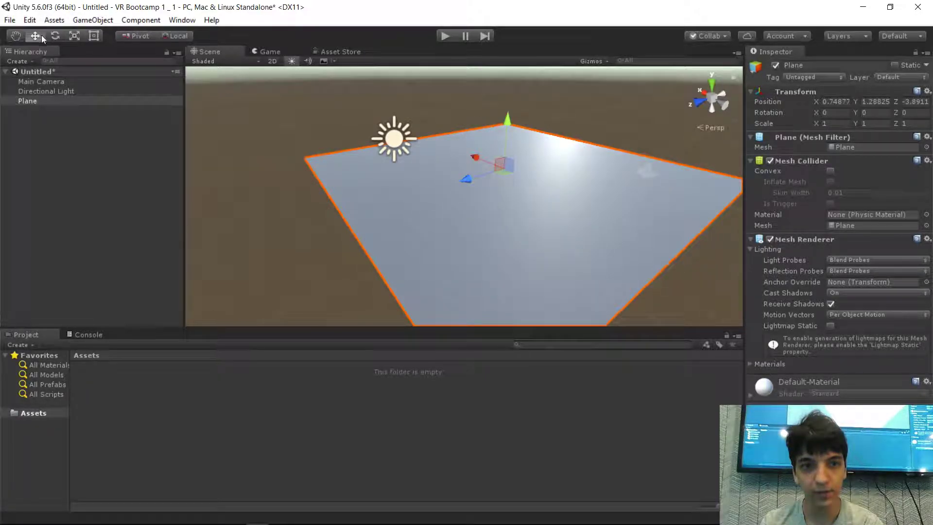
pyautogui.moveTo(507, 187); pyautogui.dragTo(509, 185, button='right')
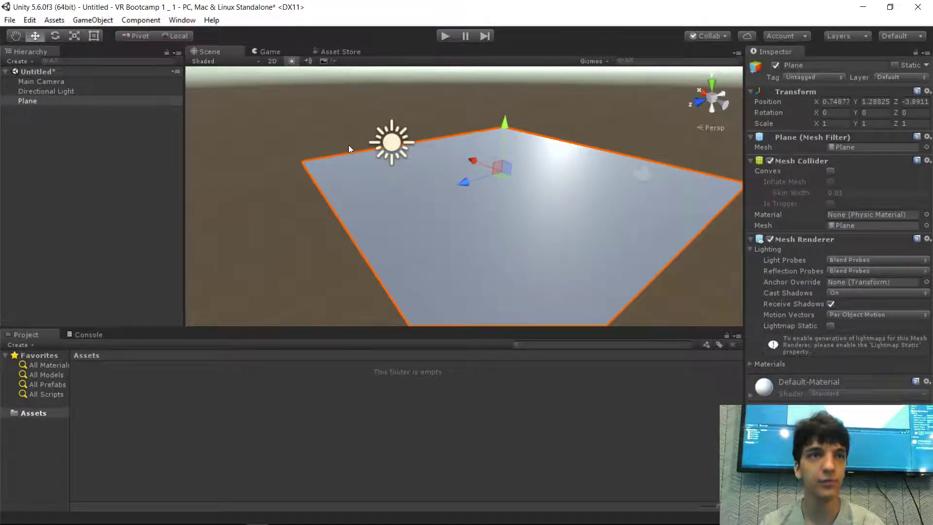
pyautogui.moveTo(504, 129)
pyautogui.mouseDown()
pyautogui.moveTo(506, 192)
pyautogui.moveTo(515, 108)
pyautogui.moveTo(514, 129)
pyautogui.mouseUp()
pyautogui.moveTo(465, 204); pyautogui.dragTo(544, 162, button='right')
pyautogui.press('s')
pyautogui.press('w')
pyautogui.press('s')
pyautogui.press('w')
pyautogui.press('s')
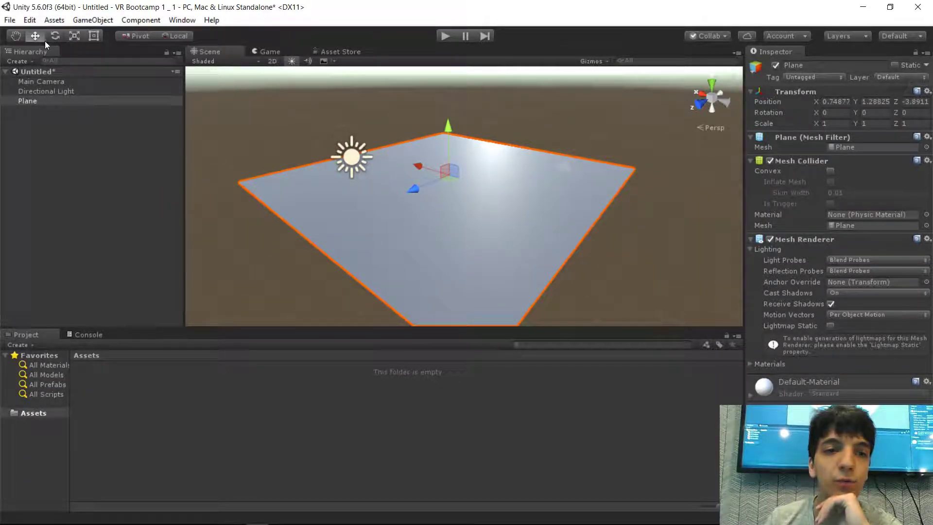
# - Try rotating the Plane about its Y axis by about 19.6 degrees, and undo the rotation
pyautogui.click(56, 34)
pyautogui.moveTo(445, 197); pyautogui.dragTo(410, 191)
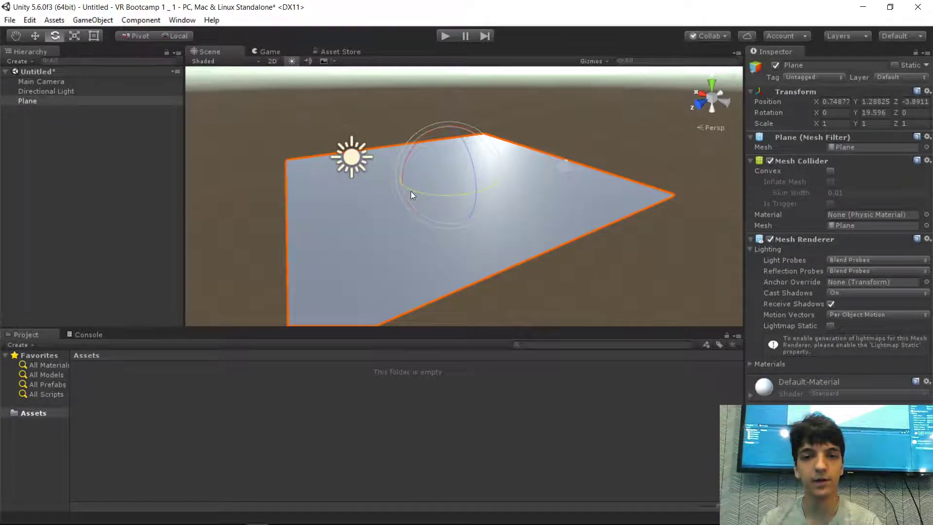
pyautogui.hotkey('ctrl', 'z')
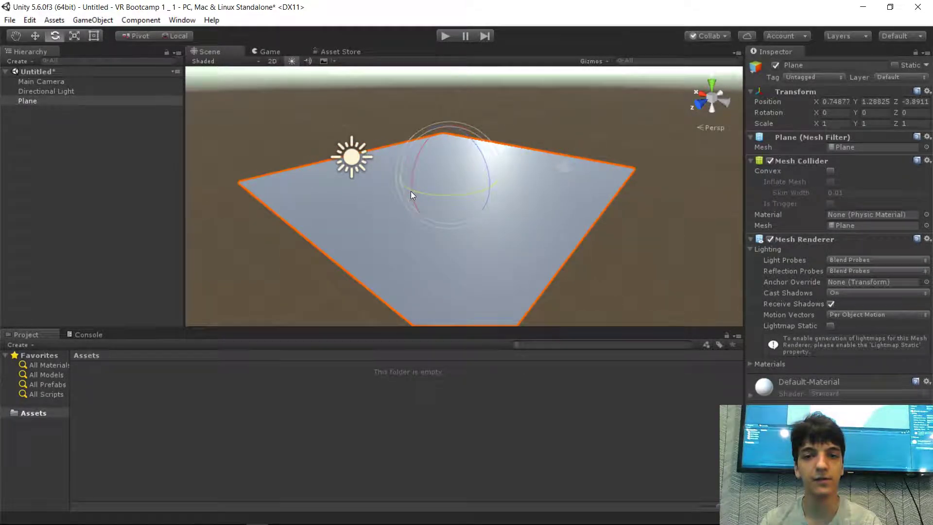
# - Try scaling the Plane along its X and Z axes and uniformly with the Scale tool, undoing each change
pyautogui.click(74, 39)
pyautogui.click(57, 35)
pyautogui.click(72, 35)
pyautogui.click(62, 35)
pyautogui.click(68, 36)
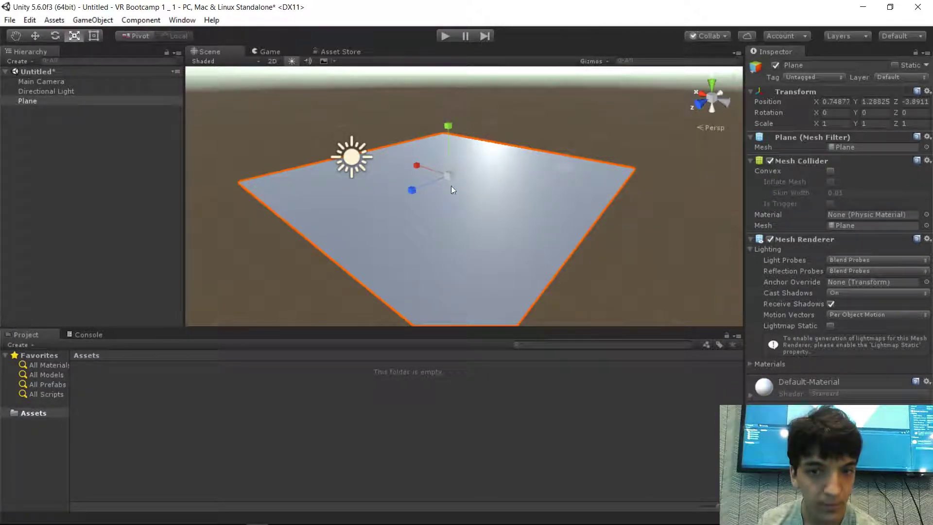
pyautogui.moveTo(418, 166)
pyautogui.mouseDown()
pyautogui.moveTo(378, 149)
pyautogui.moveTo(422, 156)
pyautogui.moveTo(407, 152)
pyautogui.mouseUp()
pyautogui.hotkey('ctrl', 'z')
pyautogui.moveTo(410, 188); pyautogui.dragTo(378, 201)
pyautogui.hotkey('ctrl', 'z')
pyautogui.moveTo(448, 175); pyautogui.dragTo(406, 195)
pyautogui.hotkey('ctrl', 'z')
pyautogui.hotkey('ctrl', 'z')
pyautogui.hotkey('ctrl', 'z')
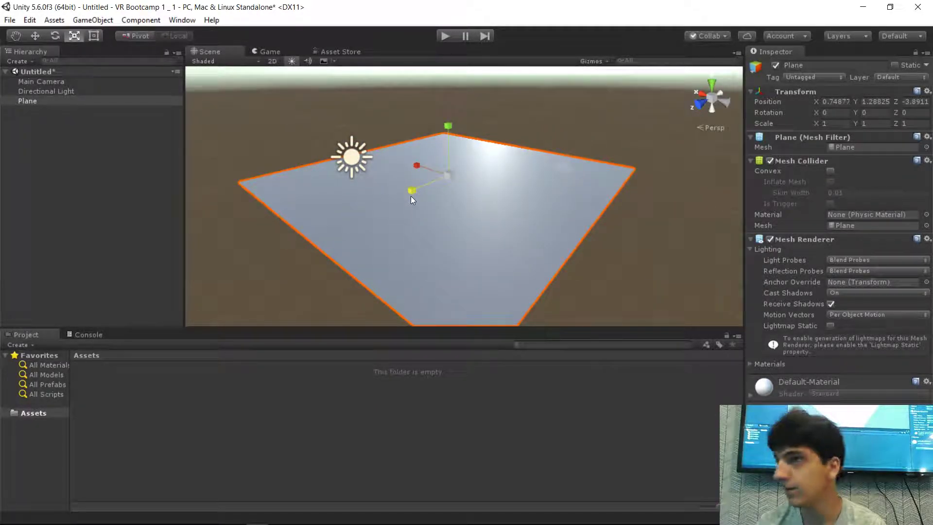
pyautogui.keyDown('alt'); pyautogui.moveTo(477, 162); pyautogui.dragTo(498, 105); pyautogui.keyUp('alt')
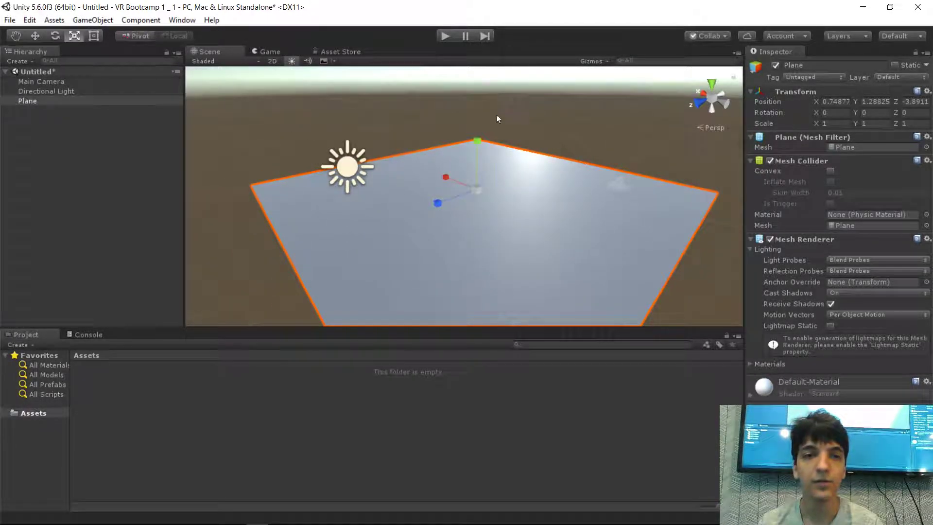
pyautogui.click(92, 165)
pyautogui.click(452, 206)
pyautogui.keyDown('alt'); pyautogui.moveTo(461, 186); pyautogui.dragTo(481, 173); pyautogui.keyUp('alt')
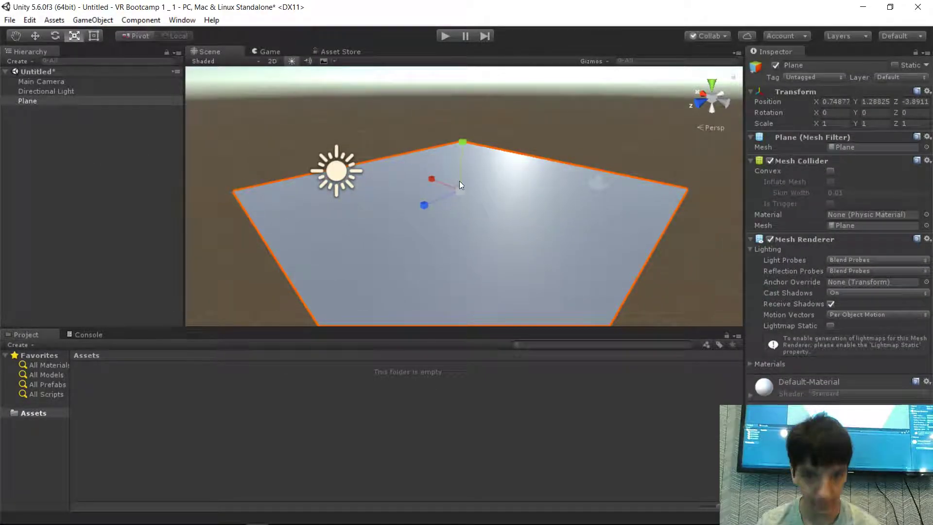
pyautogui.click(593, 128)
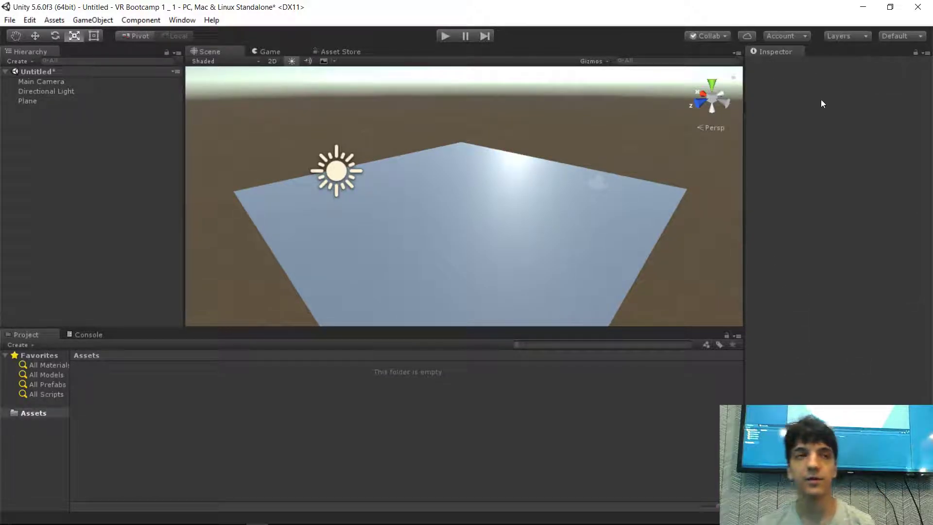
pyautogui.click(503, 214)
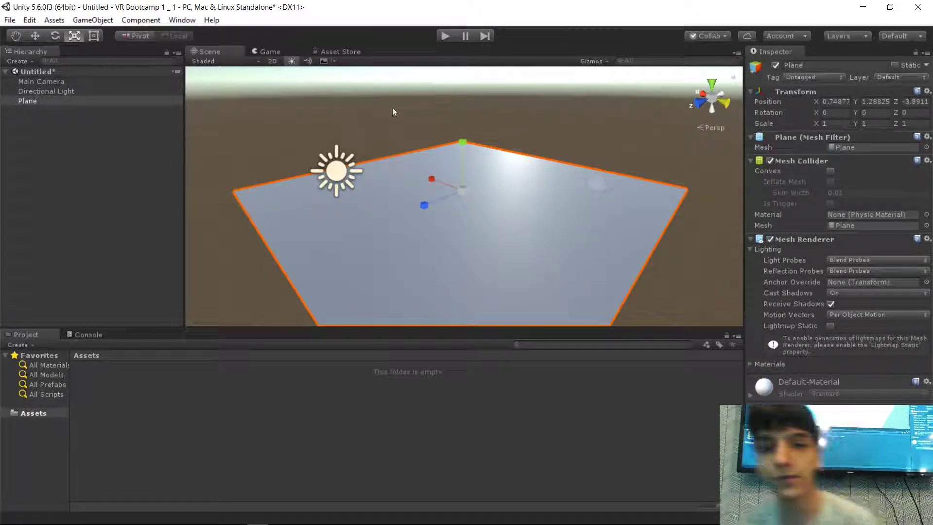
pyautogui.keyDown('alt'); pyautogui.moveTo(531, 167); pyautogui.dragTo(529, 152); pyautogui.keyUp('alt')
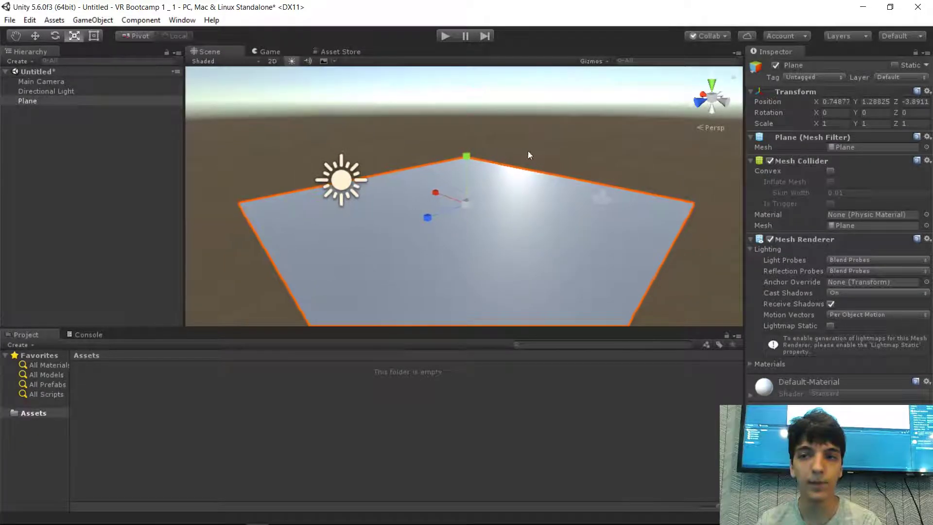
# - Move the Plane up and down along its Y axis with the Move tool, ending at about Y 1.44
pyautogui.press('w')
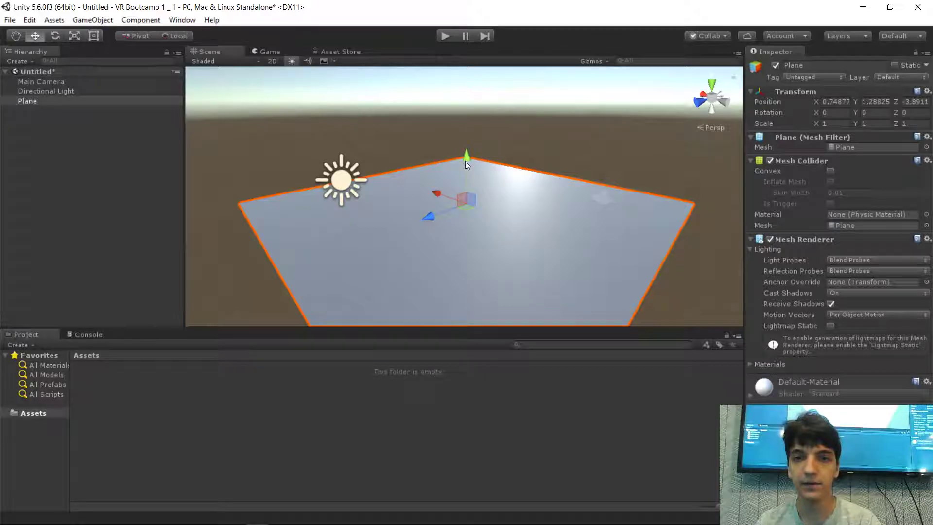
pyautogui.moveTo(467, 165)
pyautogui.mouseDown()
pyautogui.moveTo(469, 139)
pyautogui.moveTo(459, 138)
pyautogui.moveTo(466, 155)
pyautogui.mouseUp()
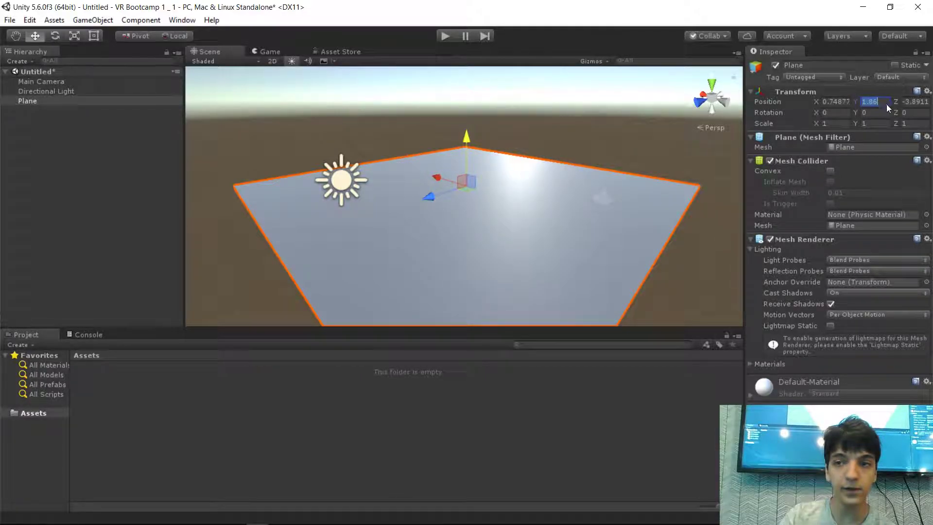
pyautogui.write('.866')
pyautogui.moveTo(463, 174); pyautogui.dragTo(485, 140)
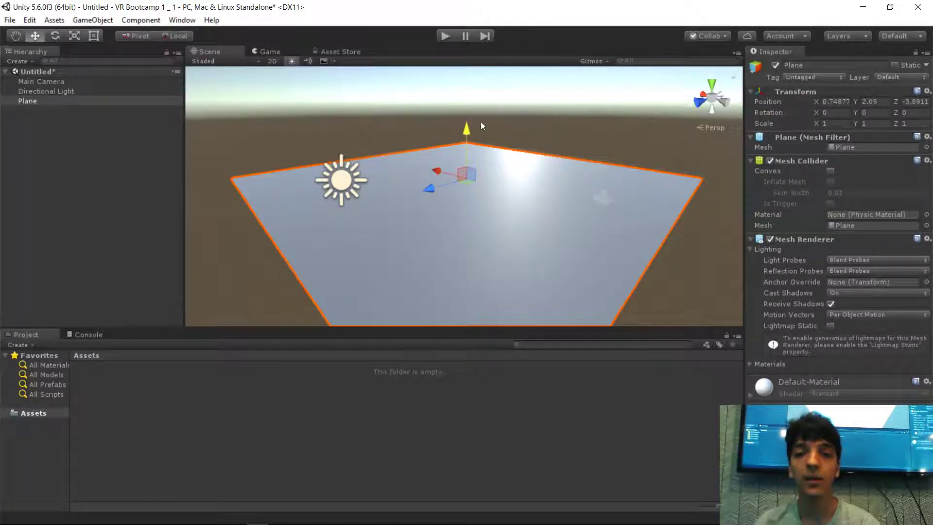
pyautogui.moveTo(469, 131); pyautogui.dragTo(471, 150)
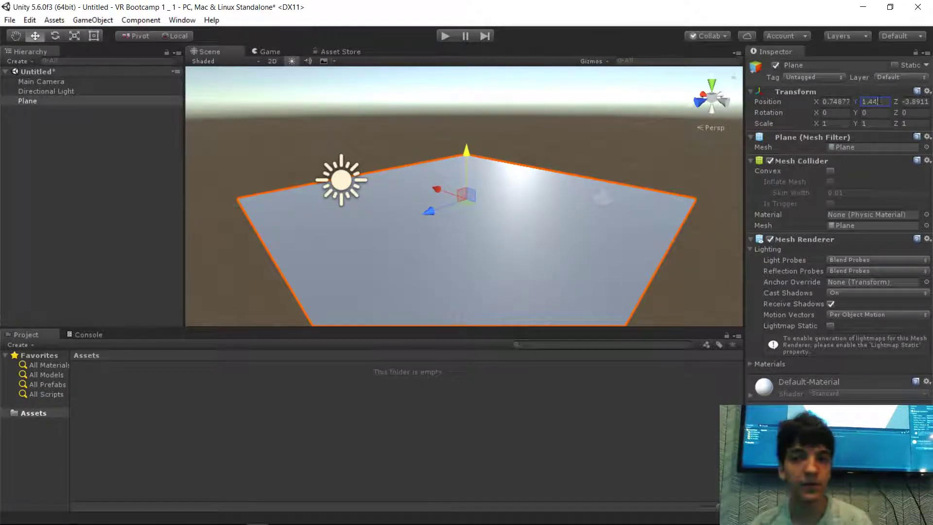
# - Move the Plane along its Z axis with the Move tool to about Z -3.72
pyautogui.click(841, 101)
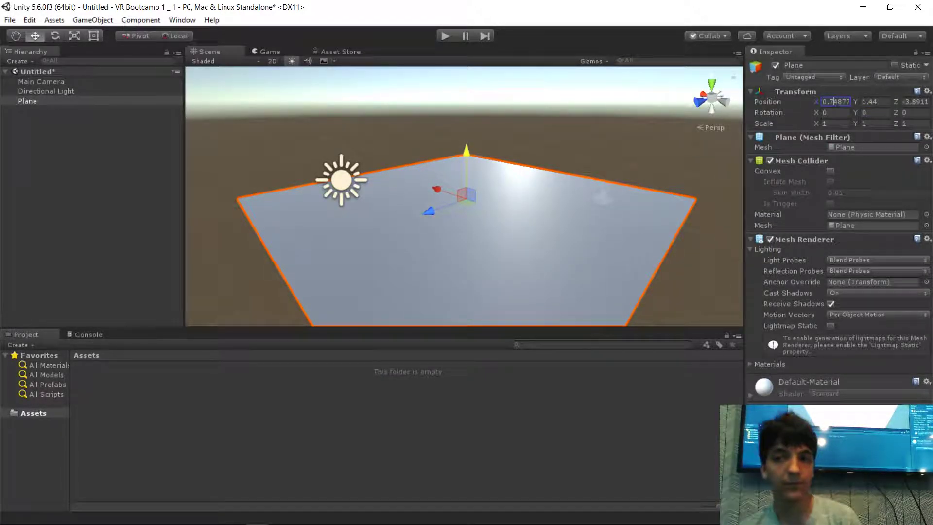
pyautogui.press('Tab')
pyautogui.click(833, 102)
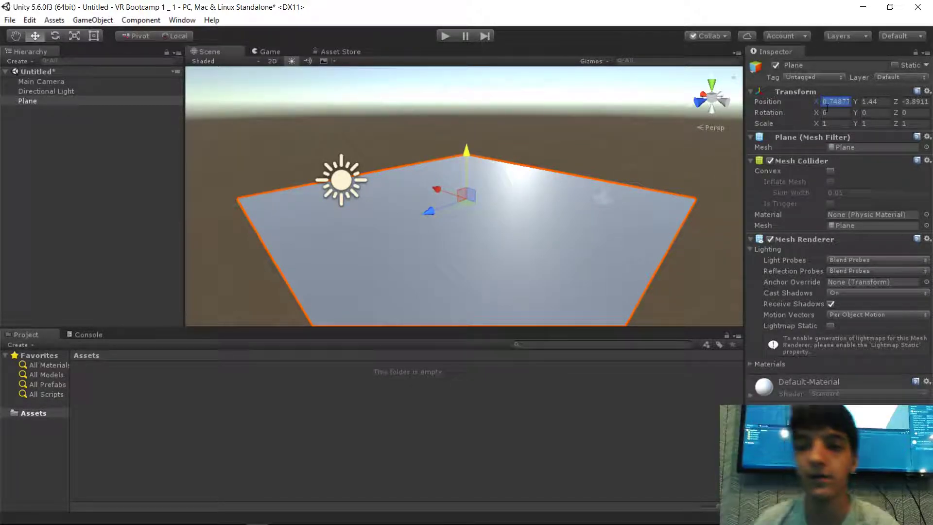
pyautogui.moveTo(565, 177)
pyautogui.mouseDown(button='right')
pyautogui.moveTo(567, 166)
pyautogui.moveTo(560, 177)
pyautogui.mouseUp(button='right')
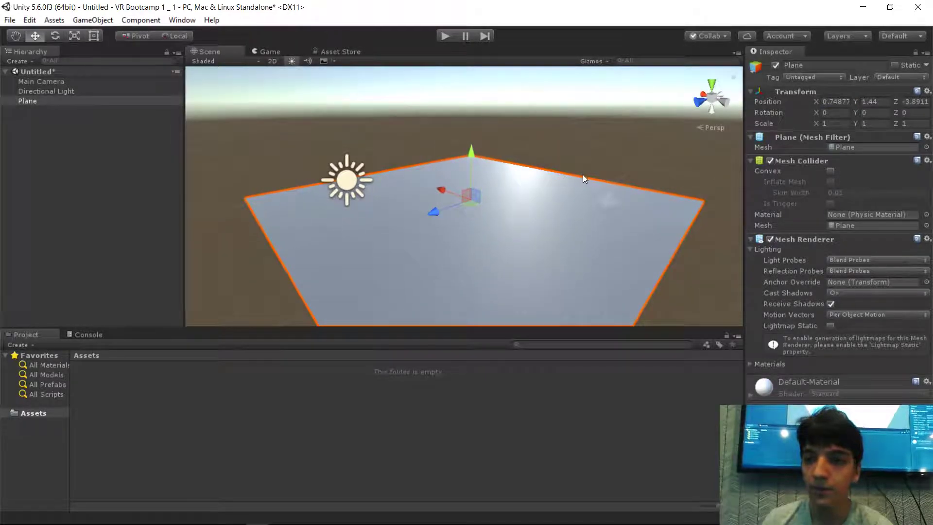
pyautogui.moveTo(469, 155)
pyautogui.mouseDown()
pyautogui.moveTo(471, 109)
pyautogui.moveTo(468, 162)
pyautogui.mouseUp()
pyautogui.moveTo(436, 216); pyautogui.dragTo(428, 215)
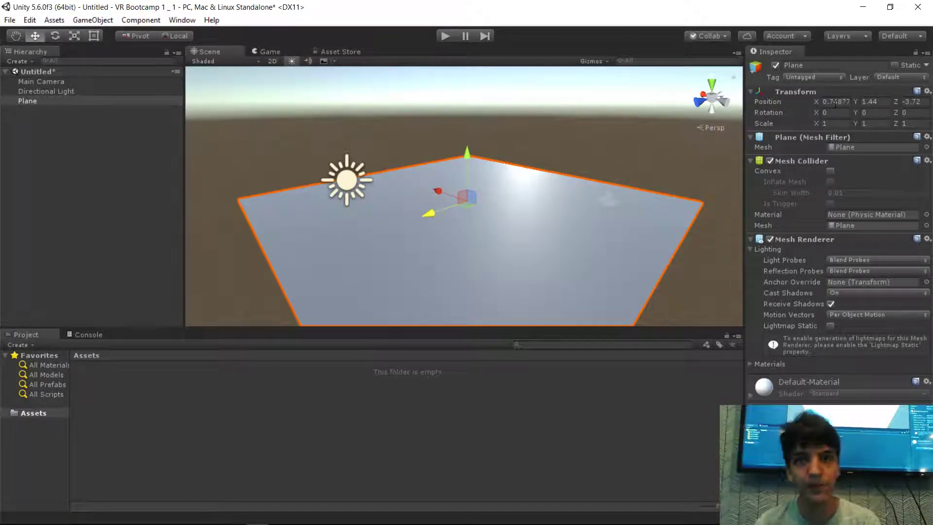
# - Set the Plane's position to X 0, Y 0, Z 0
pyautogui.click(833, 105)
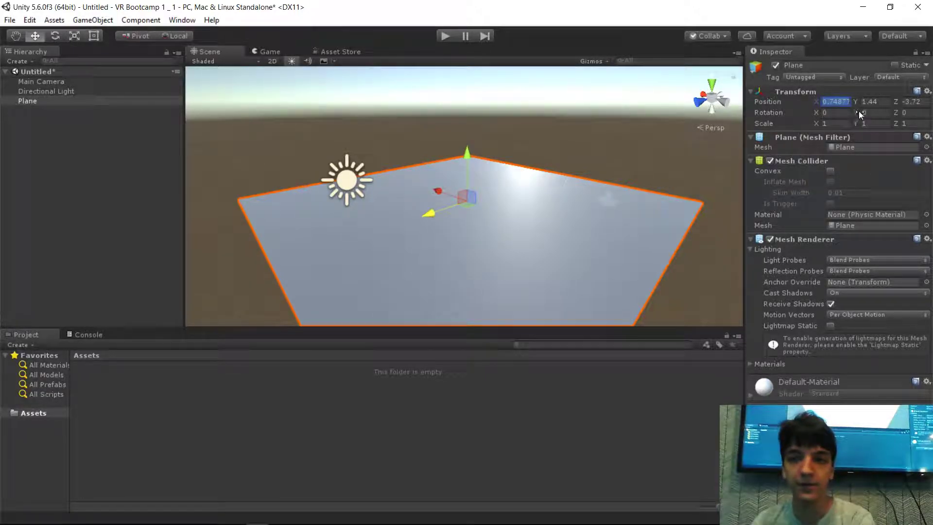
pyautogui.write('0')
pyautogui.click(869, 102)
pyautogui.write('0')
pyautogui.click(915, 102)
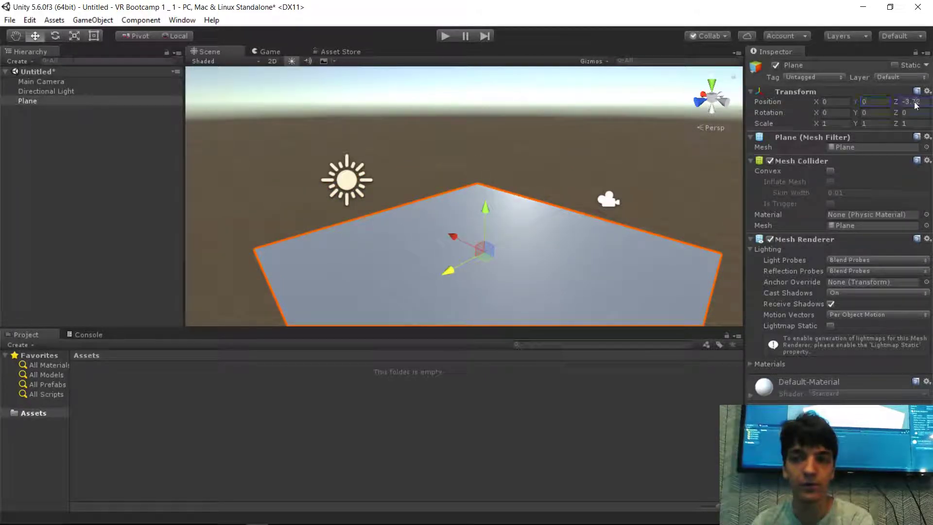
pyautogui.write('0')
pyautogui.click(834, 102)
pyautogui.click(868, 102)
pyautogui.click(910, 102)
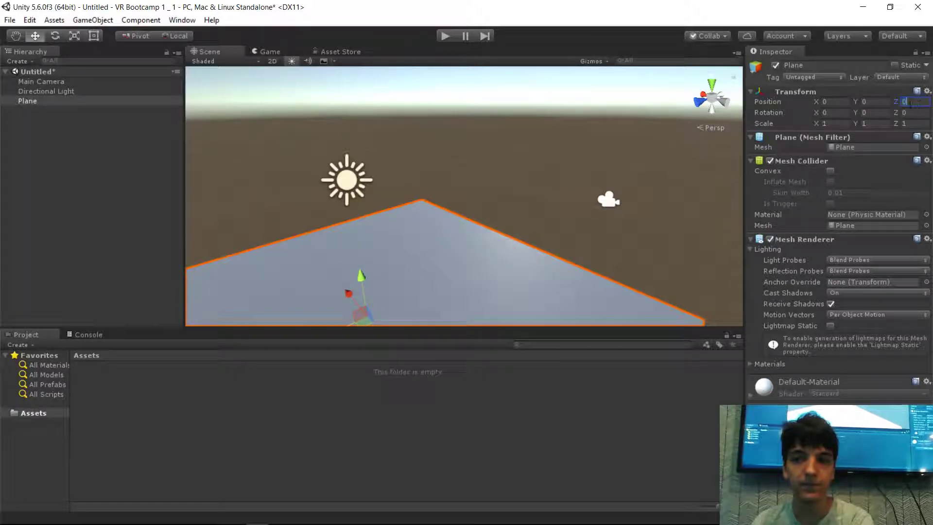
pyautogui.click(843, 101)
# - Examine the repositioned Plane and its position values from several viewpoints
pyautogui.moveTo(632, 157); pyautogui.dragTo(521, 147, button='right')
pyautogui.press('w')
pyautogui.press('s')
pyautogui.press('a')
pyautogui.click(581, 148)
pyautogui.moveTo(560, 212); pyautogui.dragTo(550, 202, button='right')
pyautogui.click(553, 206)
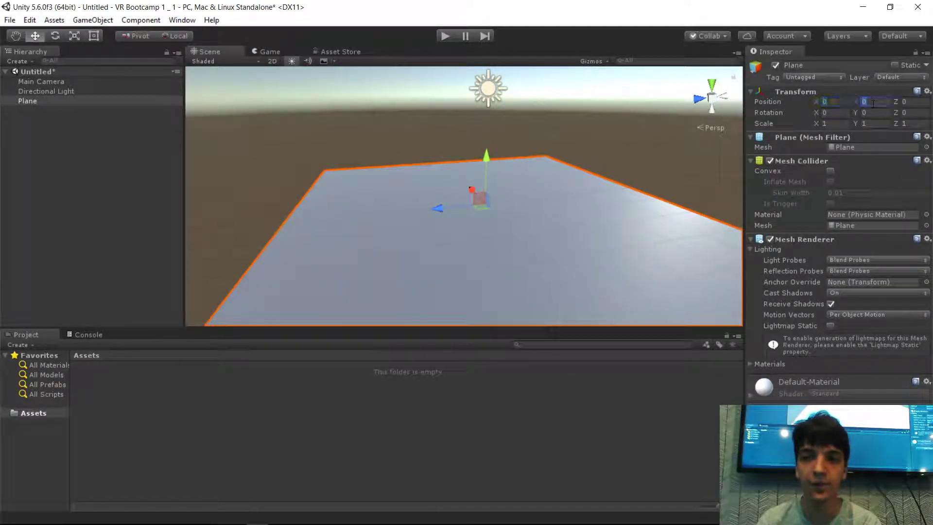
pyautogui.click(912, 101)
pyautogui.keyDown('alt'); pyautogui.moveTo(707, 153); pyautogui.dragTo(666, 175); pyautogui.keyUp('alt')
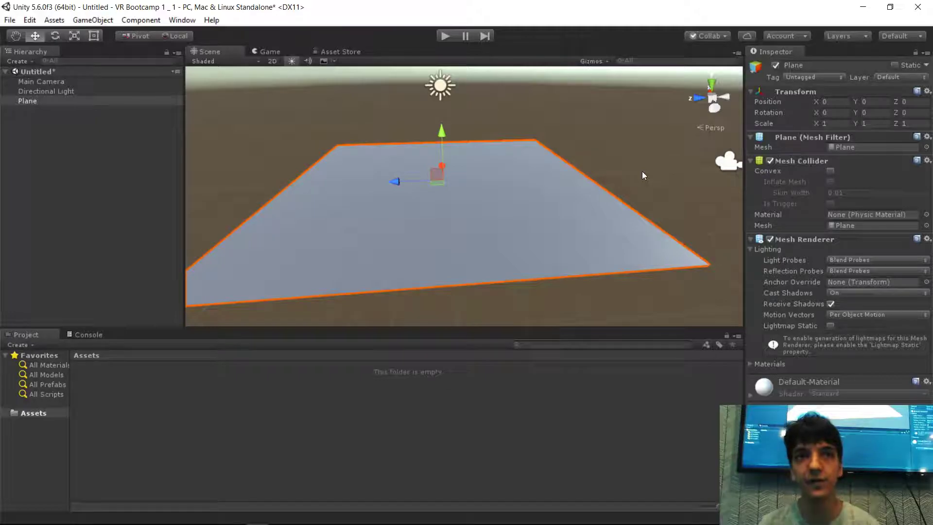
# - Set the Plane's scale to 5 on X, Y and Z, and deselect it
pyautogui.click(827, 123)
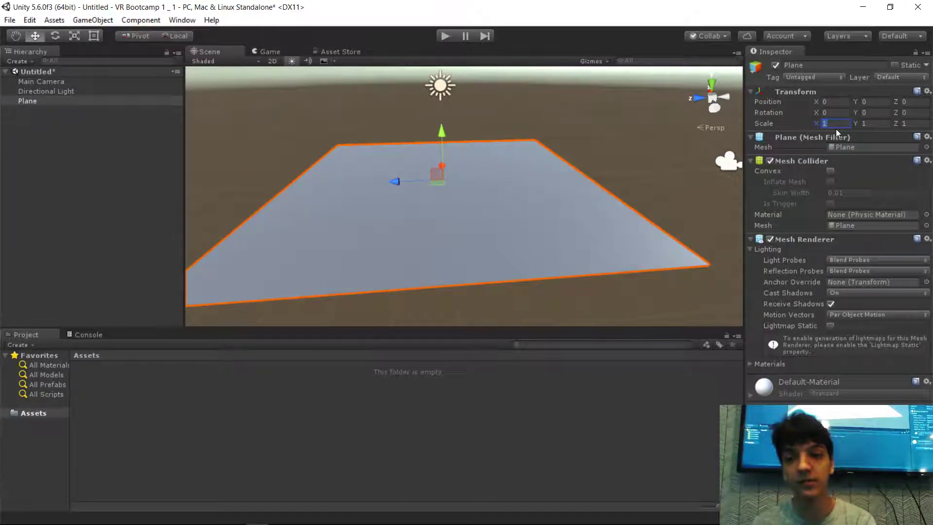
pyautogui.write('5')
pyautogui.click(870, 122)
pyautogui.write('5')
pyautogui.press('Tab')
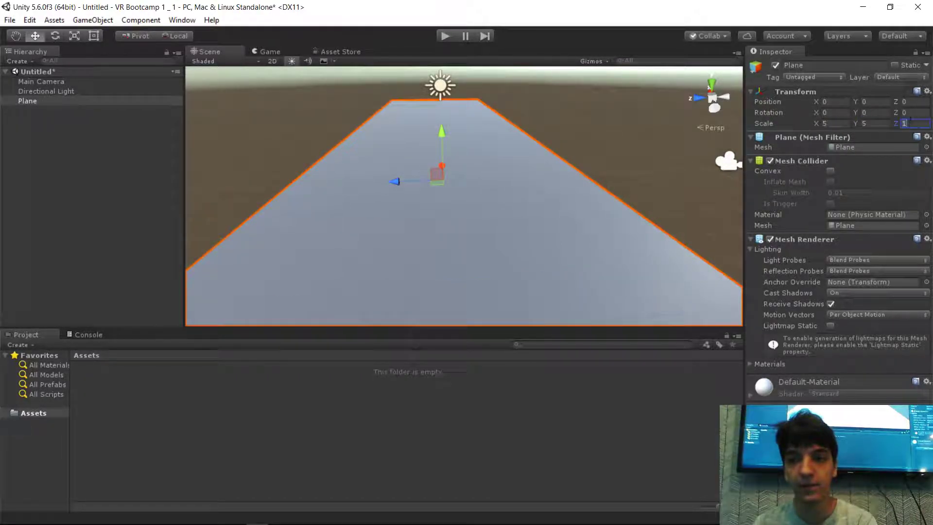
pyautogui.write('5')
pyautogui.moveTo(612, 150); pyautogui.dragTo(498, 285, button='right')
pyautogui.click(547, 94)
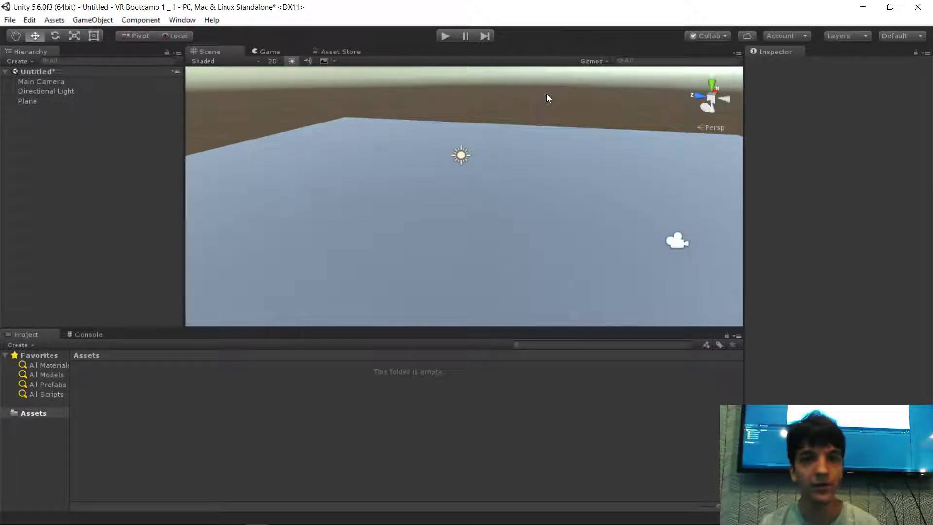
pyautogui.click(547, 131)
pyautogui.moveTo(546, 131); pyautogui.dragTo(565, 135, button='right')
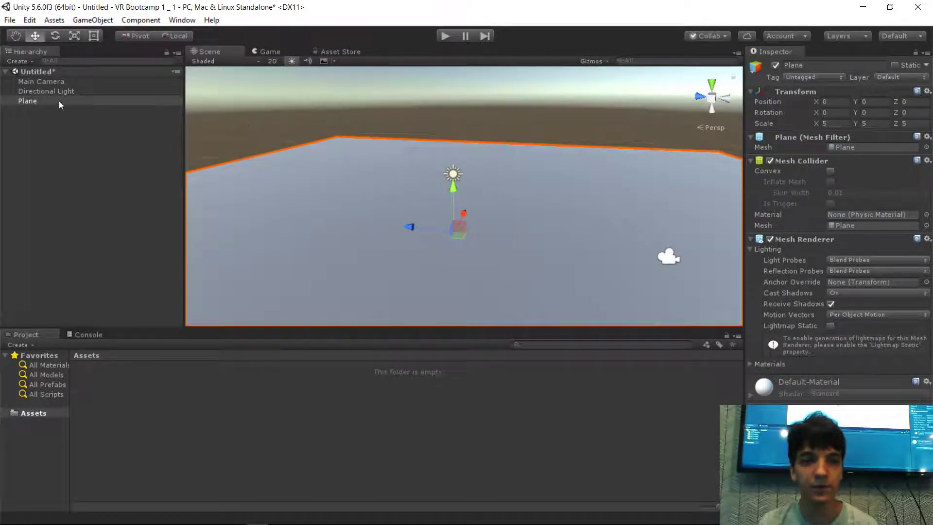
pyautogui.click(39, 130)
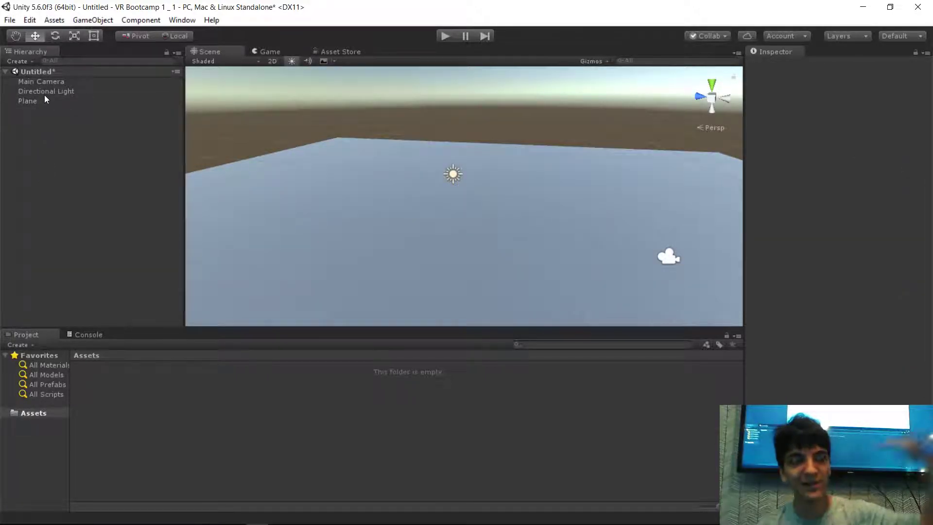
pyautogui.moveTo(528, 172)
pyautogui.mouseDown(button='right')
pyautogui.moveTo(513, 207)
pyautogui.moveTo(506, 178)
pyautogui.moveTo(520, 184)
pyautogui.mouseUp(button='right')
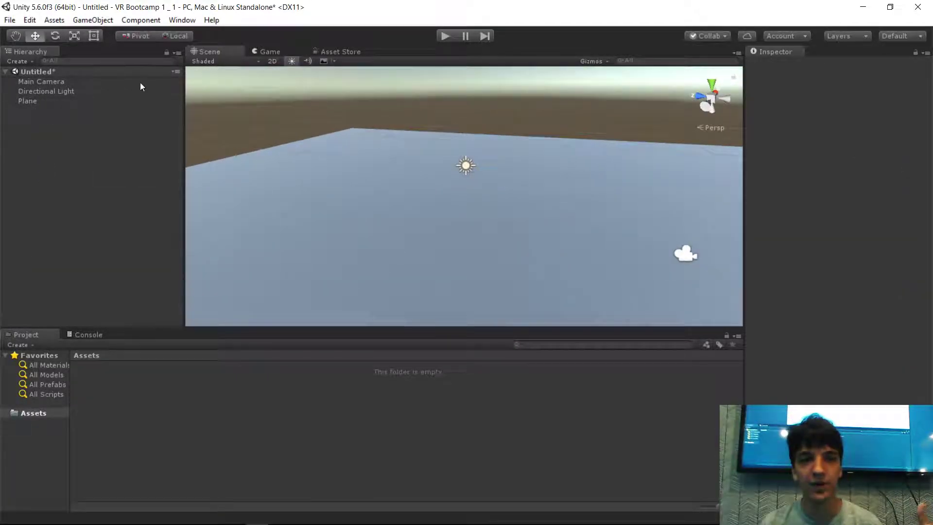
pyautogui.click(54, 103)
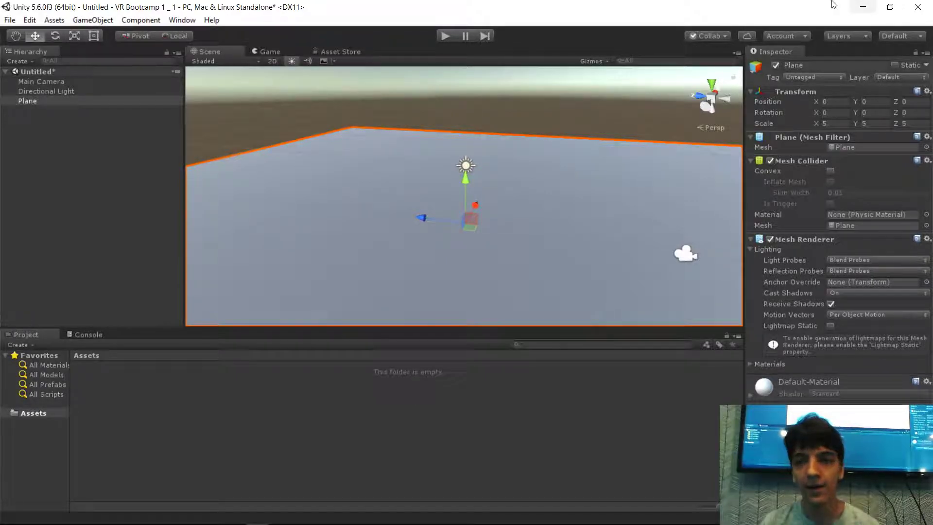
# - Switch to the web browser and run a Google image search for "grass texture"
pyautogui.moveTo(801, 8); pyautogui.dragTo(851, 134)
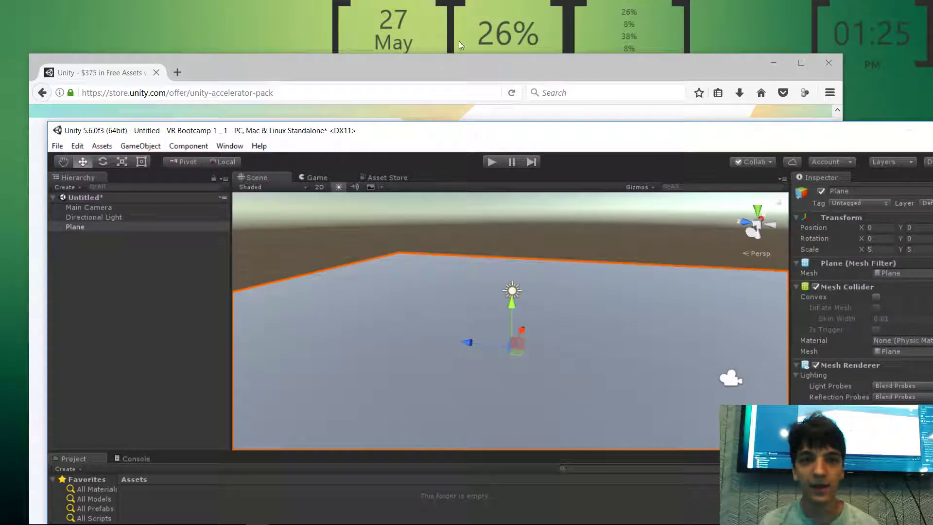
pyautogui.moveTo(459, 56); pyautogui.dragTo(471, 33)
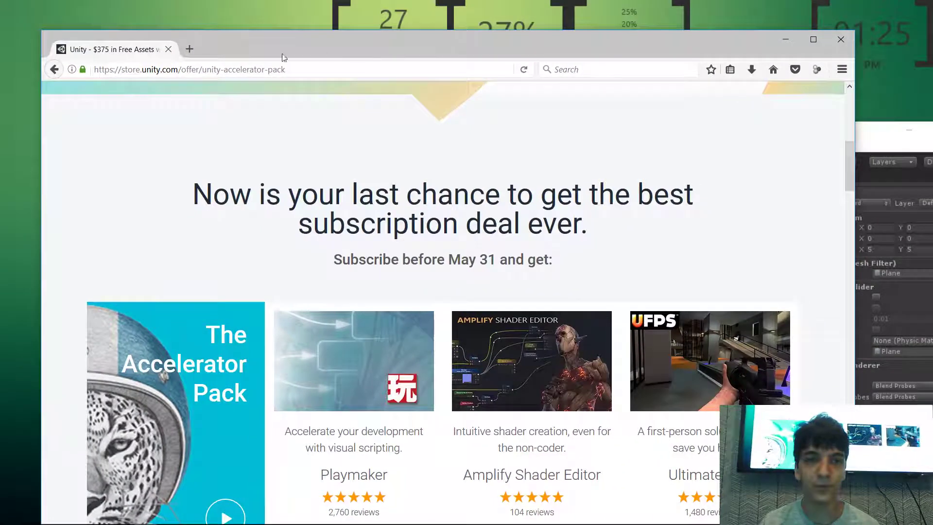
pyautogui.click(216, 70)
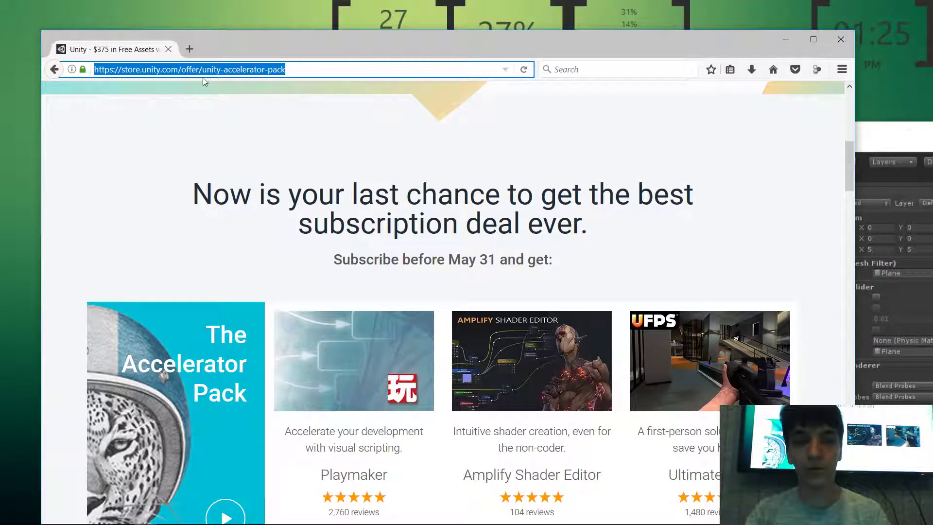
pyautogui.write('grass texture')
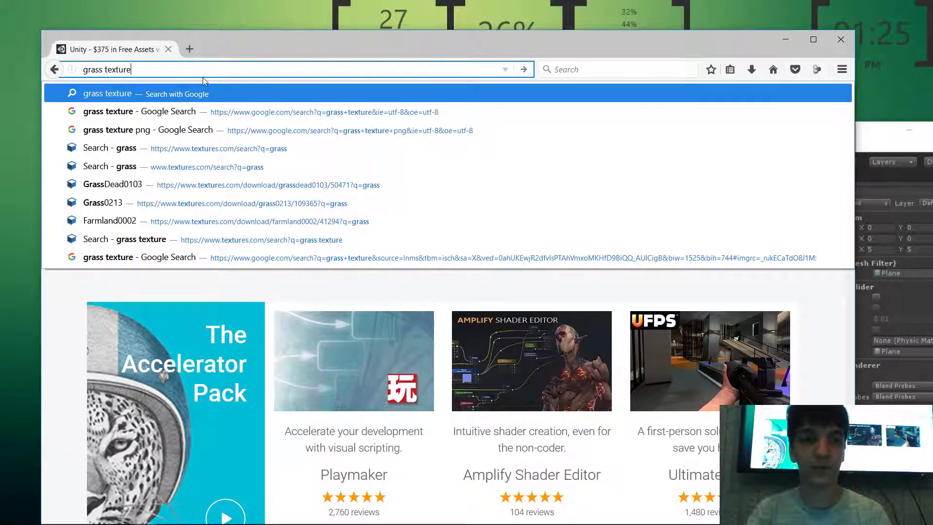
pyautogui.press('Return')
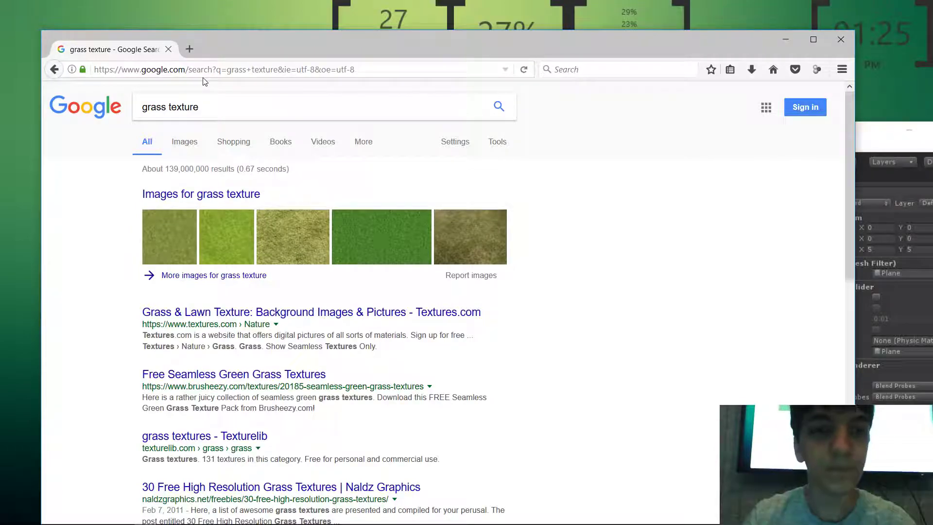
pyautogui.click(184, 143)
pyautogui.moveTo(353, 46); pyautogui.dragTo(382, 4)
pyautogui.moveTo(488, 4)
pyautogui.mouseDown()
pyautogui.moveTo(515, 24)
pyautogui.moveTo(494, 13)
pyautogui.mouseUp()
# - Browse the grass texture image results and preview a few candidates for a suitable ground texture
pyautogui.scroll(-3, 489, 245)
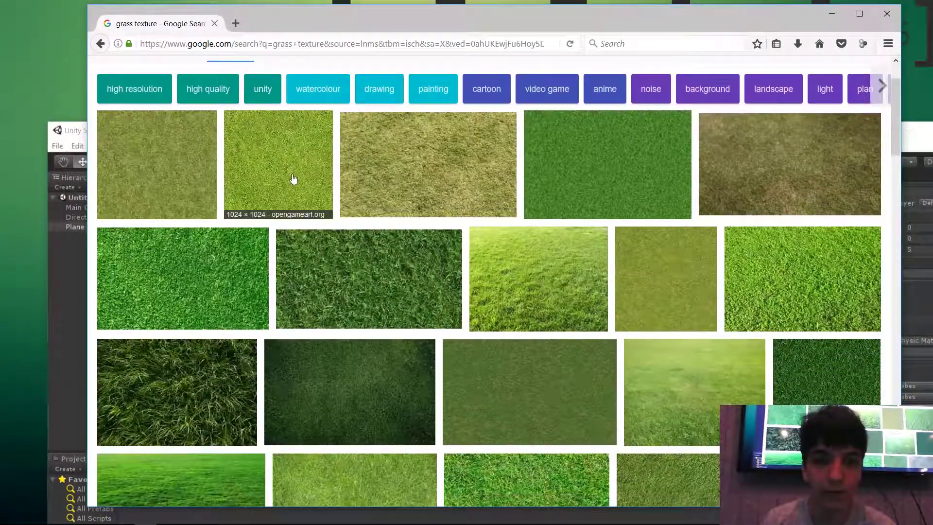
pyautogui.scroll(-2, 373, 206)
pyautogui.scroll(2, 425, 213)
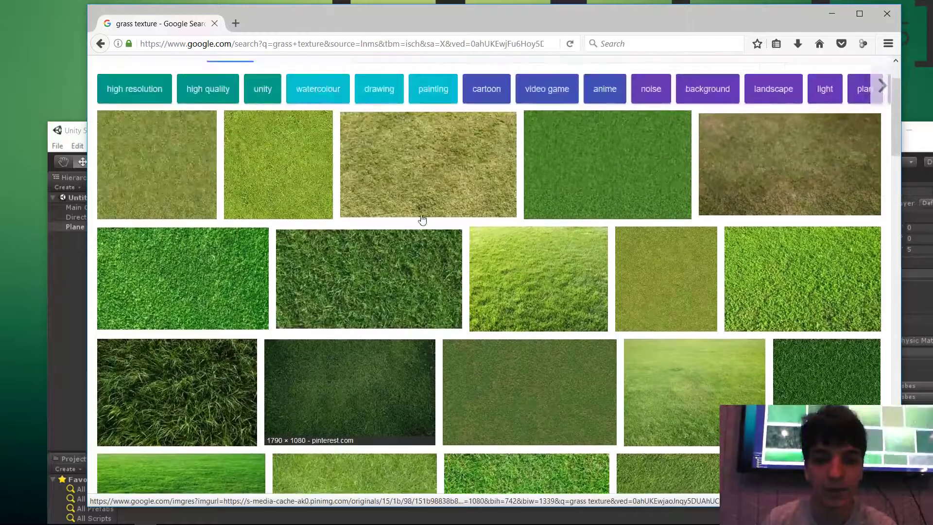
pyautogui.scroll(-3, 224, 146)
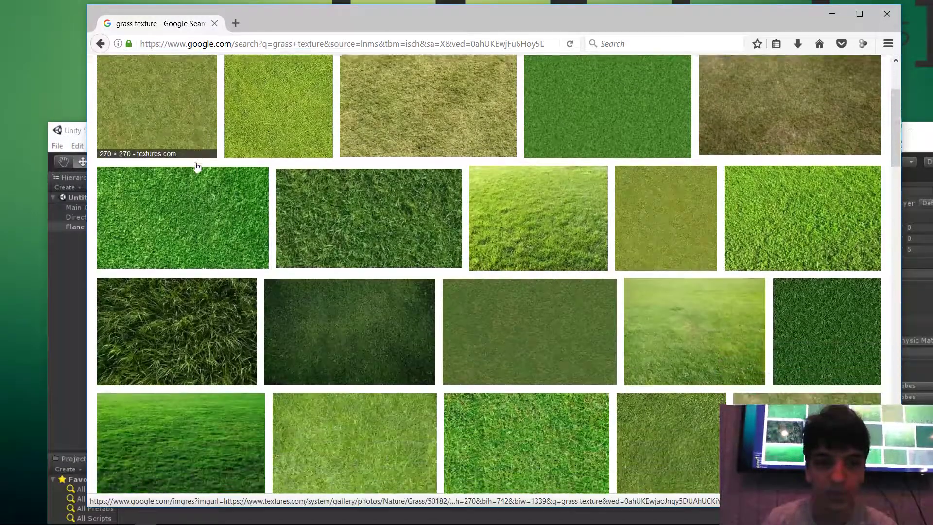
pyautogui.scroll(-3, 177, 132)
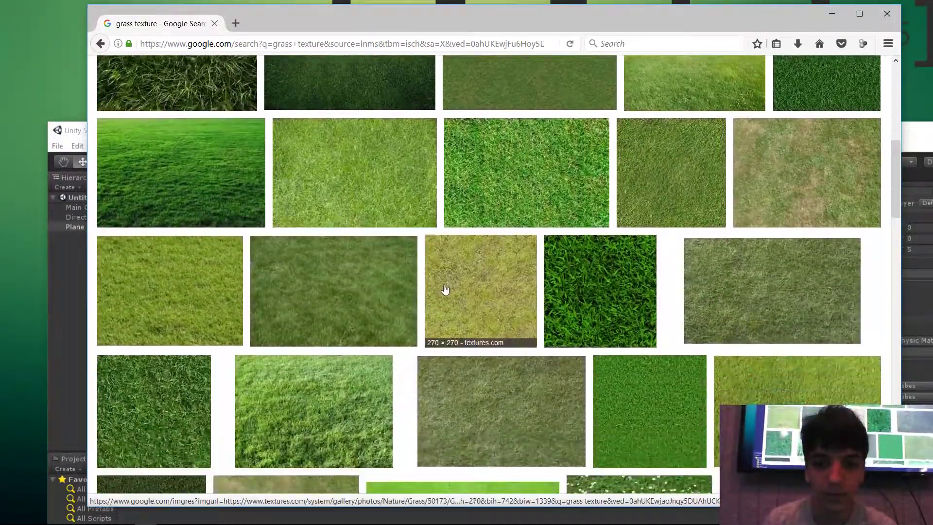
pyautogui.click(414, 273)
pyautogui.scroll(-5, 444, 289)
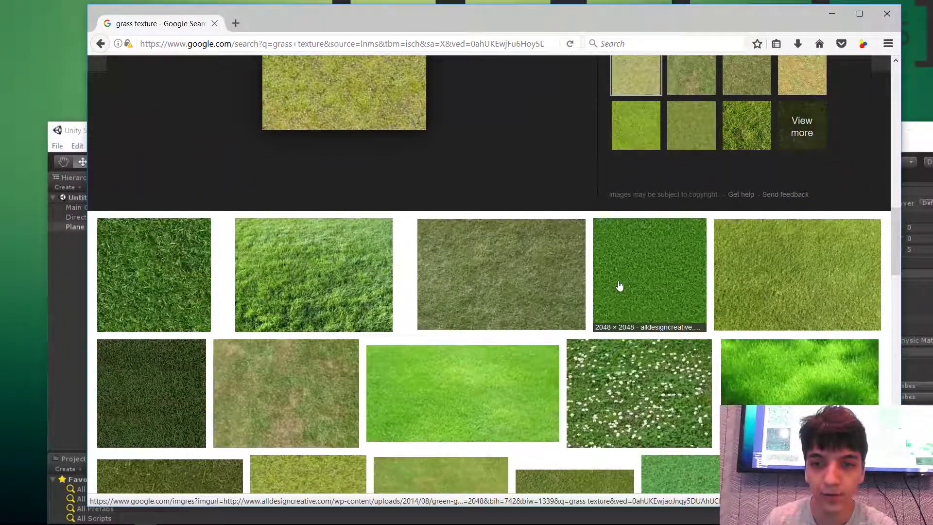
pyautogui.scroll(-4, 619, 290)
pyautogui.scroll(-3, 619, 286)
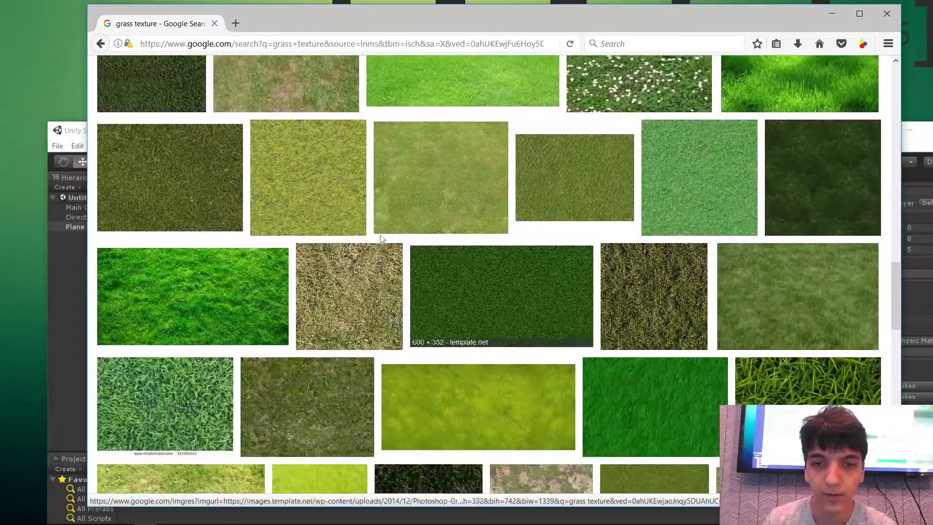
pyautogui.click(328, 173)
pyautogui.scroll(-7, 396, 112)
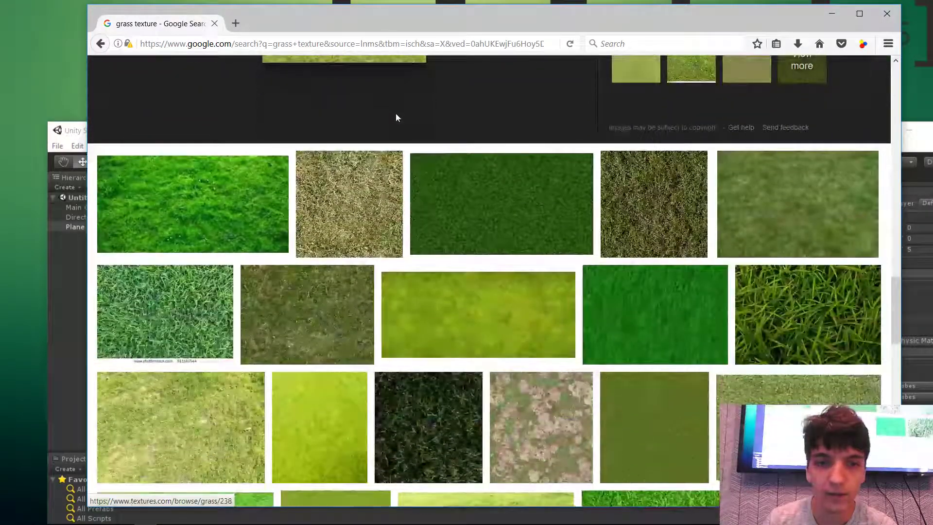
# - Open the full-size OpenGameArt image from "3 seamless grass textures" and save it to the desktop as grass01.jpg
pyautogui.click(354, 180)
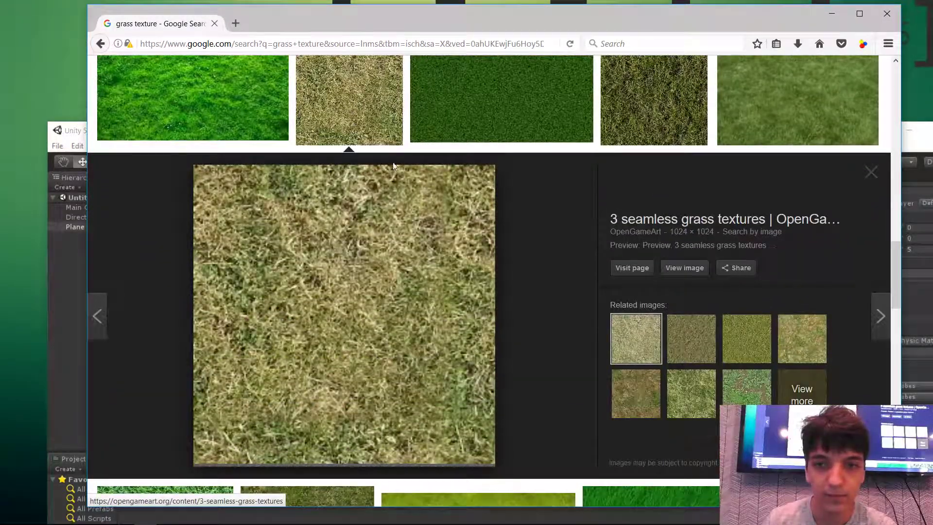
pyautogui.click(684, 268)
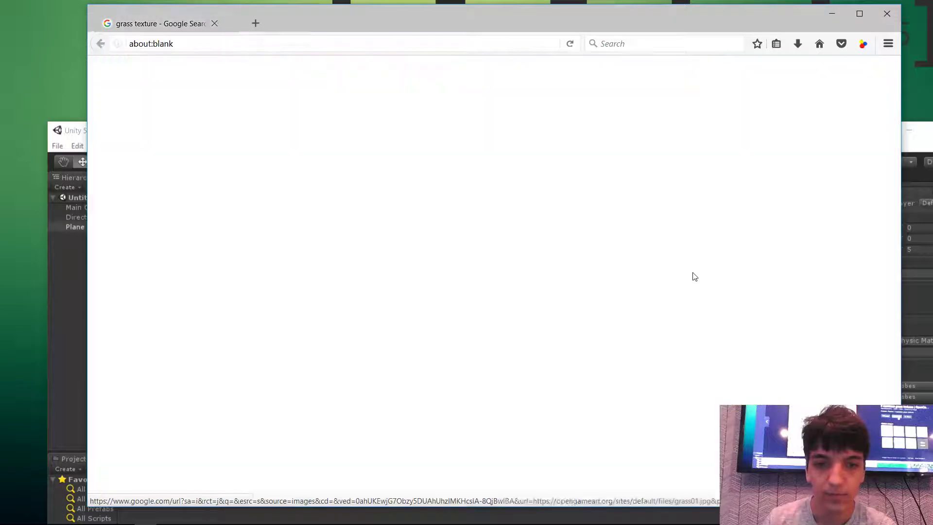
pyautogui.moveTo(270, 159); pyautogui.dragTo(25, 41)
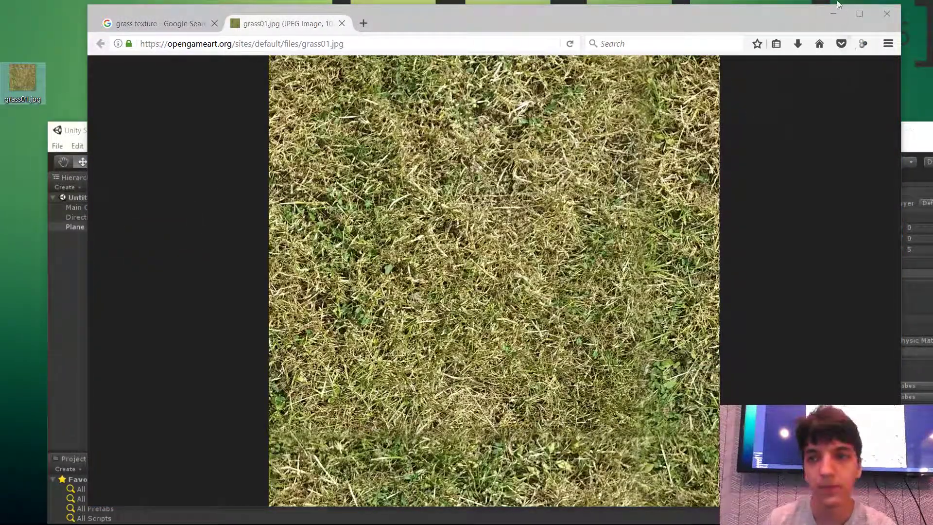
# - Return to Unity and import grass01.jpg from the desktop into the project's Assets folder
pyautogui.click(831, 14)
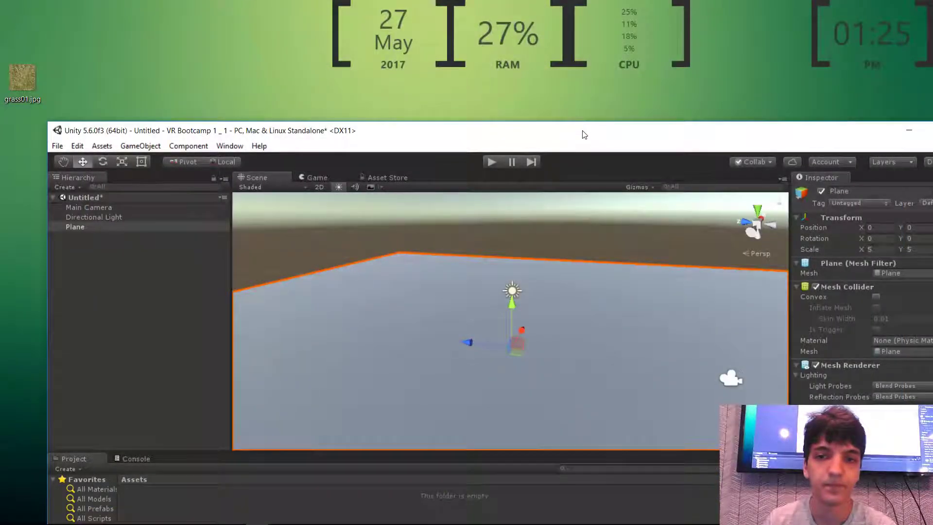
pyautogui.moveTo(584, 134); pyautogui.dragTo(615, 27)
pyautogui.moveTo(215, 16); pyautogui.dragTo(194, 27)
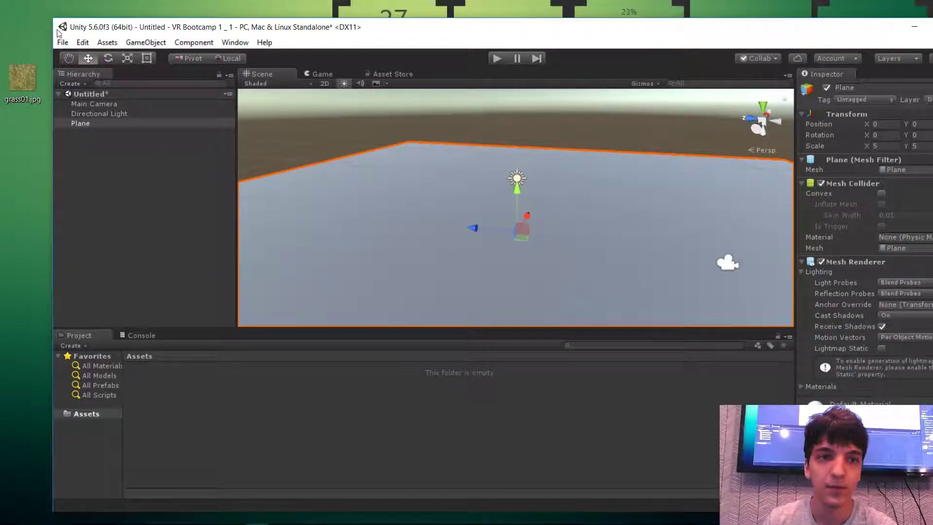
pyautogui.moveTo(59, 32); pyautogui.dragTo(95, 25)
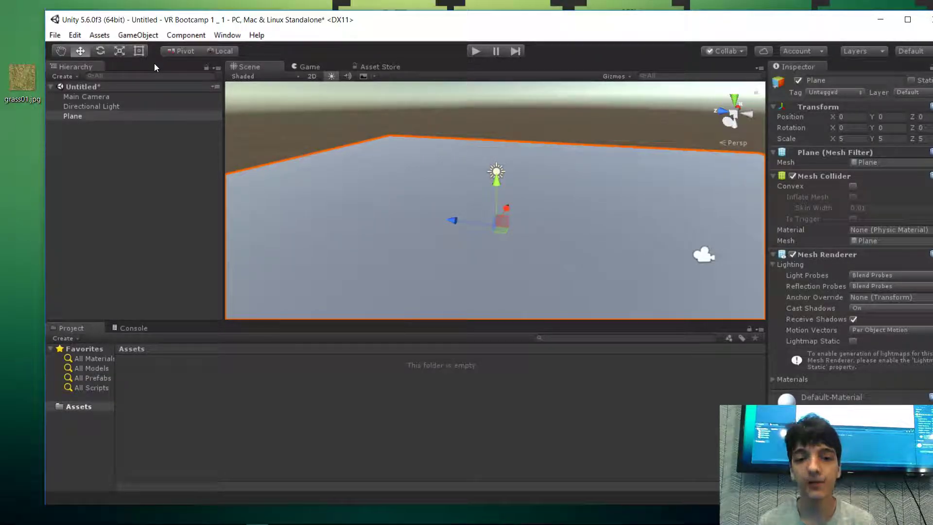
pyautogui.moveTo(191, 25); pyautogui.dragTo(195, 22)
pyautogui.click(30, 127)
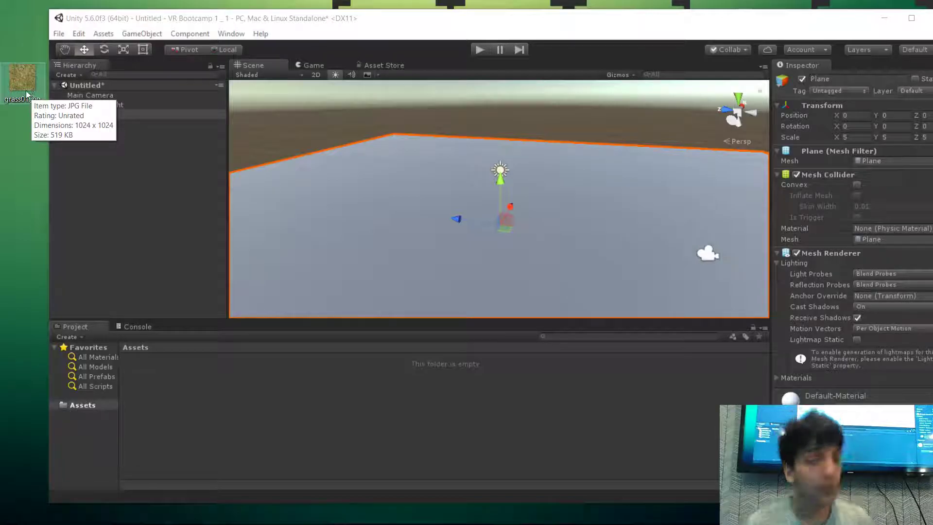
pyautogui.moveTo(25, 91); pyautogui.dragTo(259, 412)
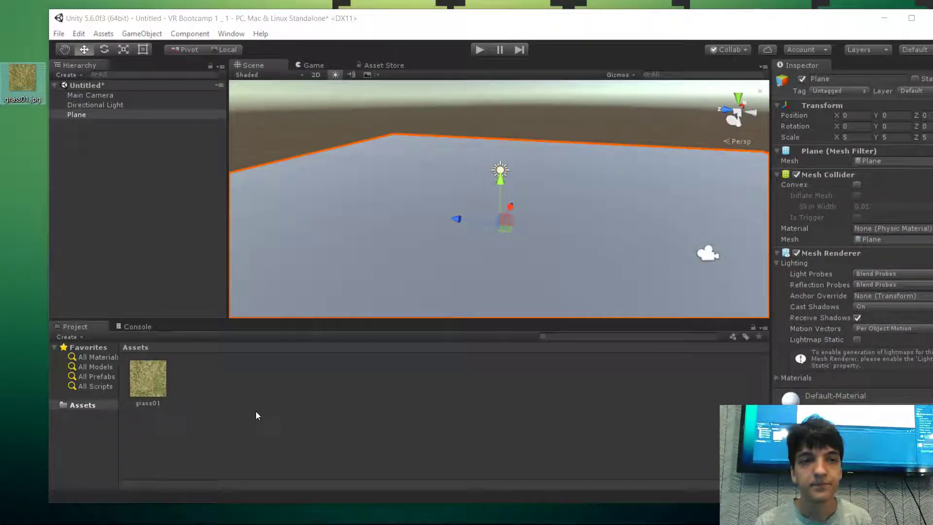
pyautogui.click(250, 415)
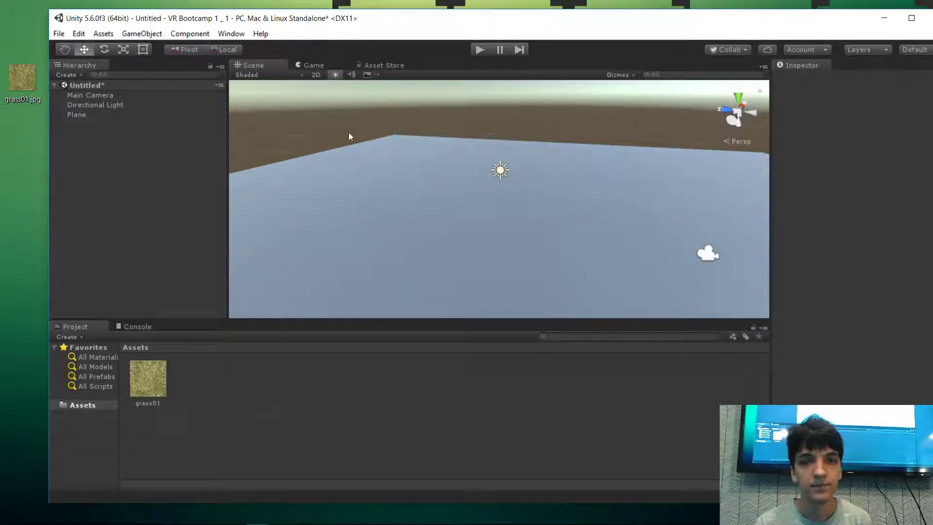
pyautogui.moveTo(379, 24)
pyautogui.mouseDown()
pyautogui.moveTo(360, 33)
pyautogui.moveTo(371, 34)
pyautogui.mouseUp()
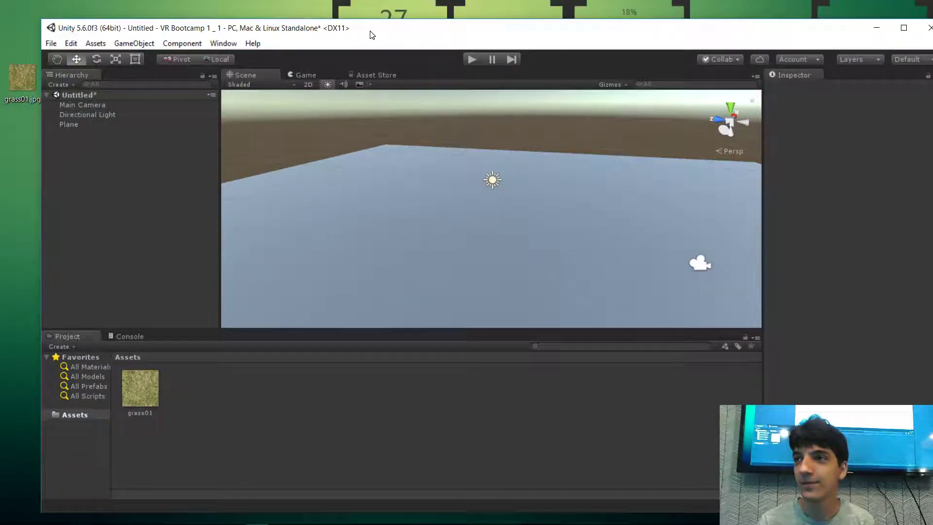
pyautogui.moveTo(373, 35); pyautogui.dragTo(430, 23)
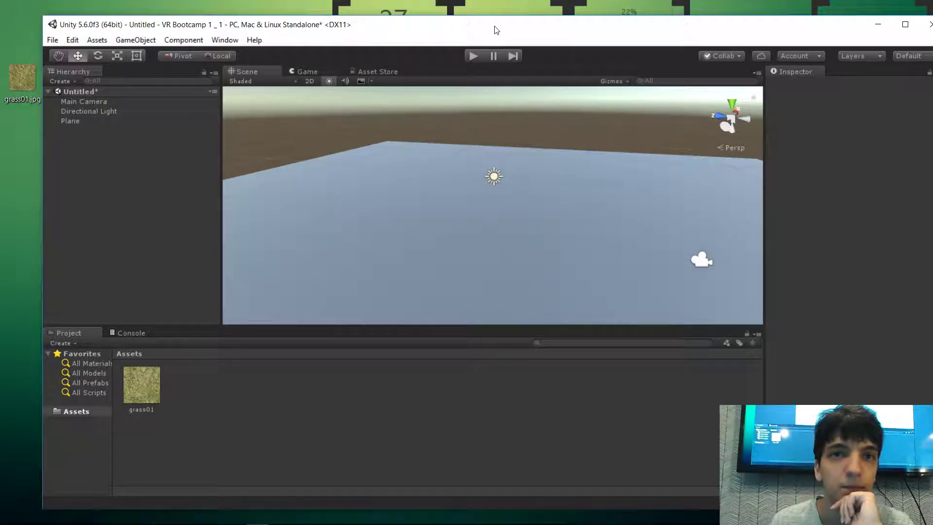
pyautogui.moveTo(496, 30); pyautogui.dragTo(501, 29)
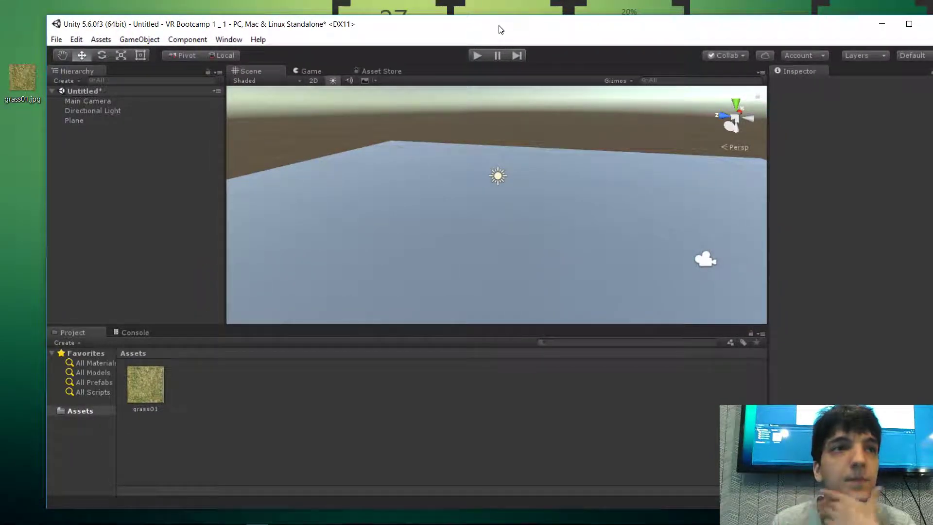
# - Maximize the Unity window and apply the grass01 texture to the Plane in the scene
pyautogui.moveTo(500, 30); pyautogui.dragTo(506, 0)
pyautogui.moveTo(359, 233); pyautogui.dragTo(293, 242, button='right')
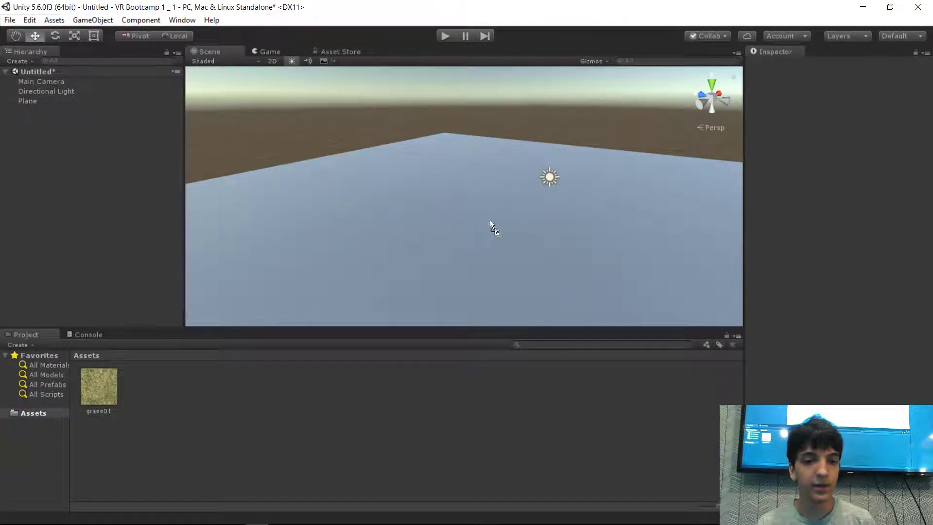
pyautogui.moveTo(419, 259); pyautogui.dragTo(431, 243)
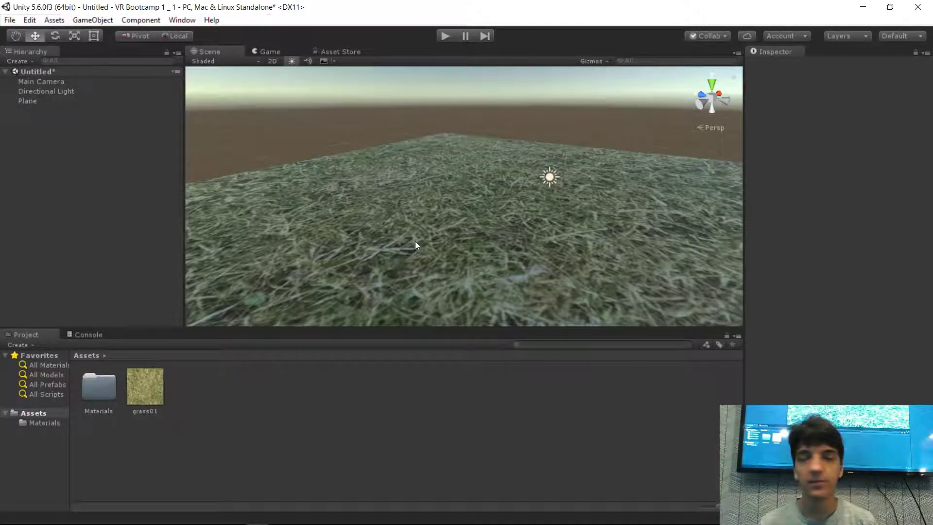
# - Examine the grass texture on the Plane from several distances and viewing angles
pyautogui.keyDown('alt'); pyautogui.moveTo(415, 241); pyautogui.dragTo(396, 272); pyautogui.keyUp('alt')
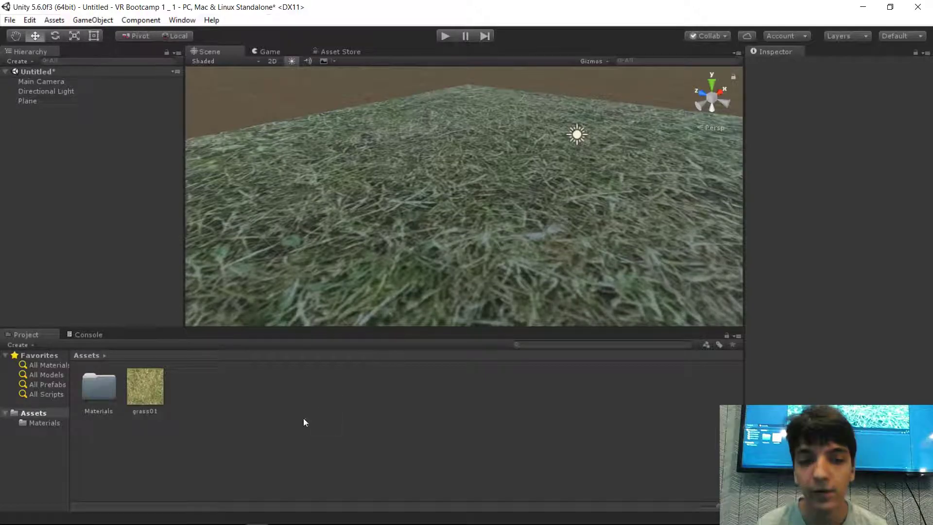
pyautogui.moveTo(375, 261); pyautogui.dragTo(371, 286, button='right')
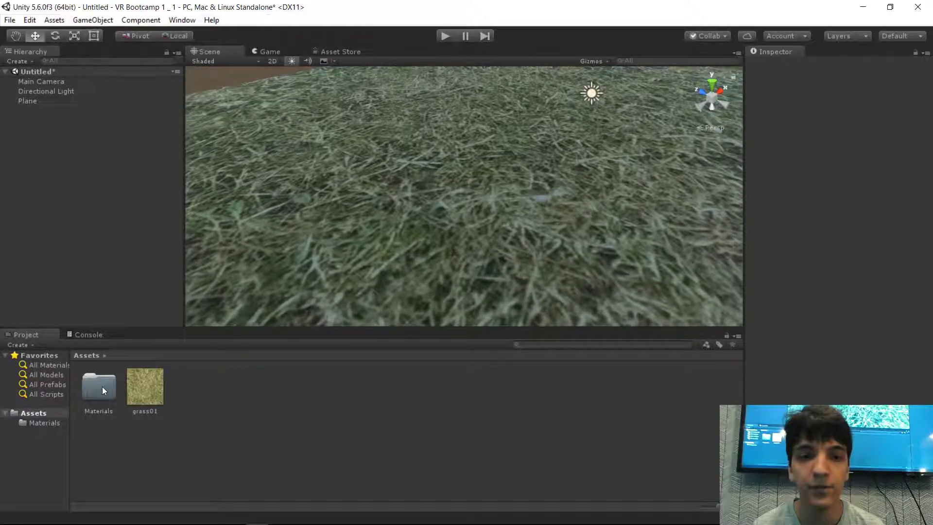
pyautogui.moveTo(375, 219)
pyautogui.mouseDown(button='right')
pyautogui.moveTo(381, 205)
pyautogui.moveTo(374, 210)
pyautogui.mouseUp(button='right')
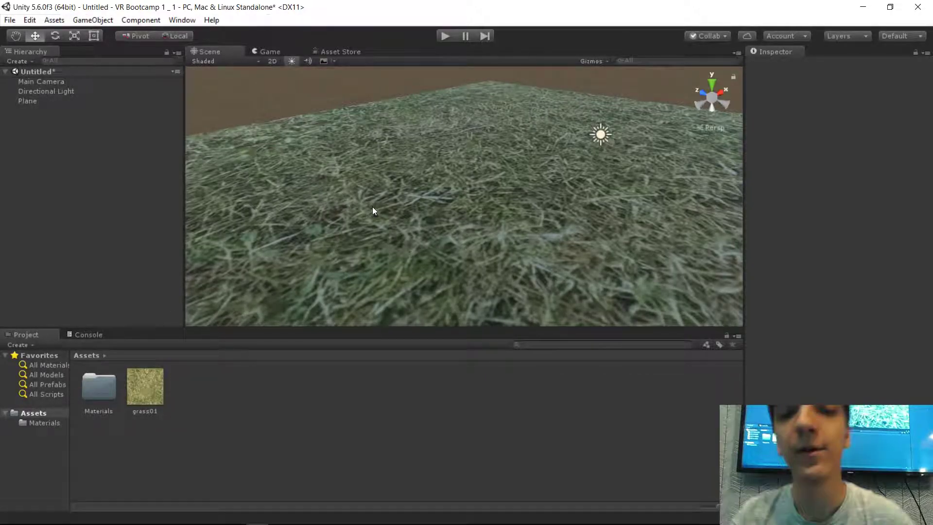
pyautogui.keyDown('alt'); pyautogui.moveTo(372, 209); pyautogui.dragTo(442, 222); pyautogui.keyUp('alt')
pyautogui.press('w')
pyautogui.moveTo(441, 222); pyautogui.dragTo(409, 148, button='right')
pyautogui.press('s')
pyautogui.press('w')
pyautogui.press('s')
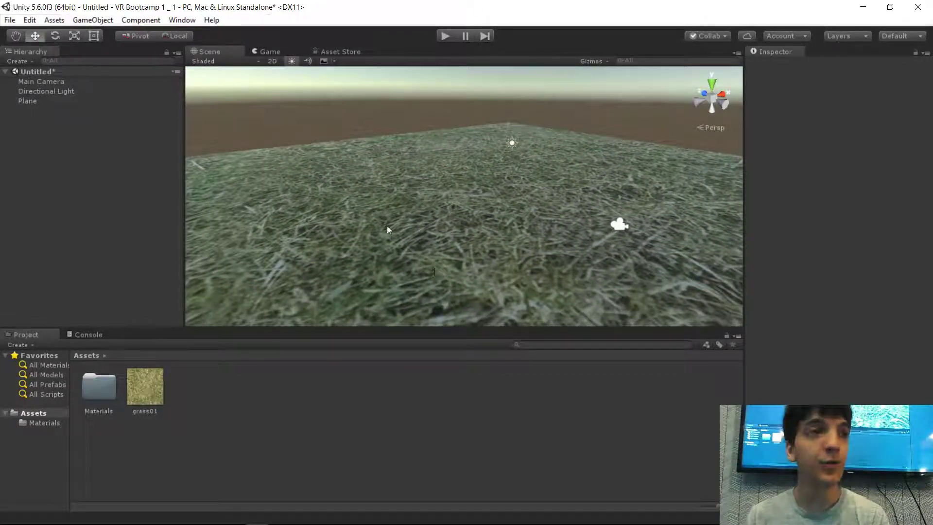
# - Set the tiling of the Plane's grass01 material to 5 in both X and Y
pyautogui.click(388, 245)
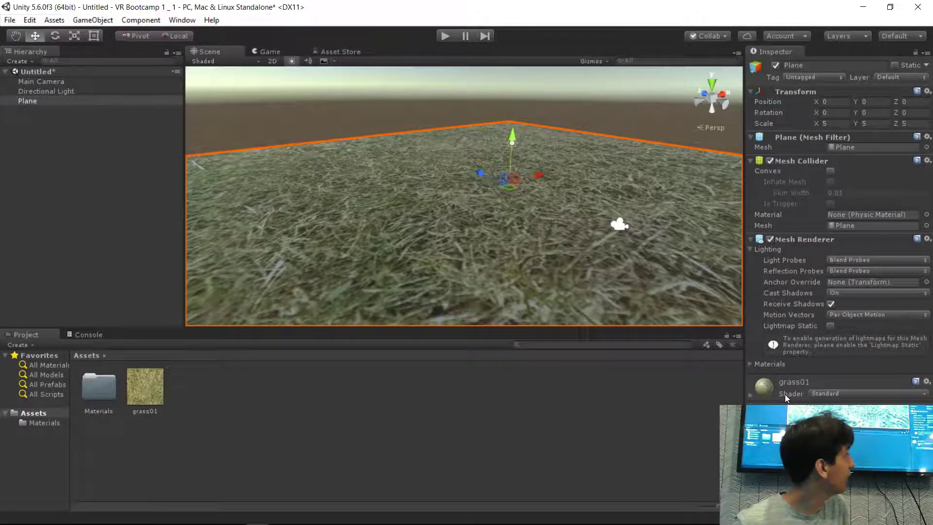
pyautogui.click(751, 396)
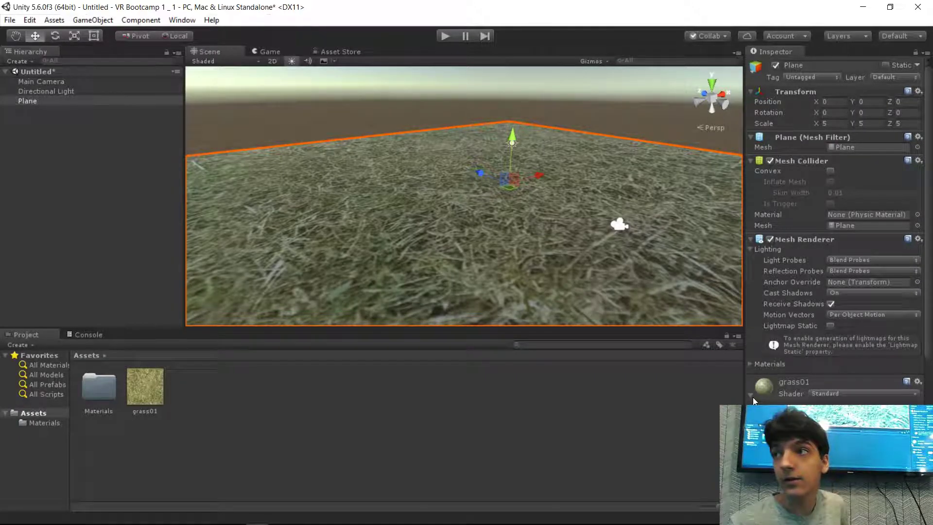
pyautogui.scroll(-10, 758, 398)
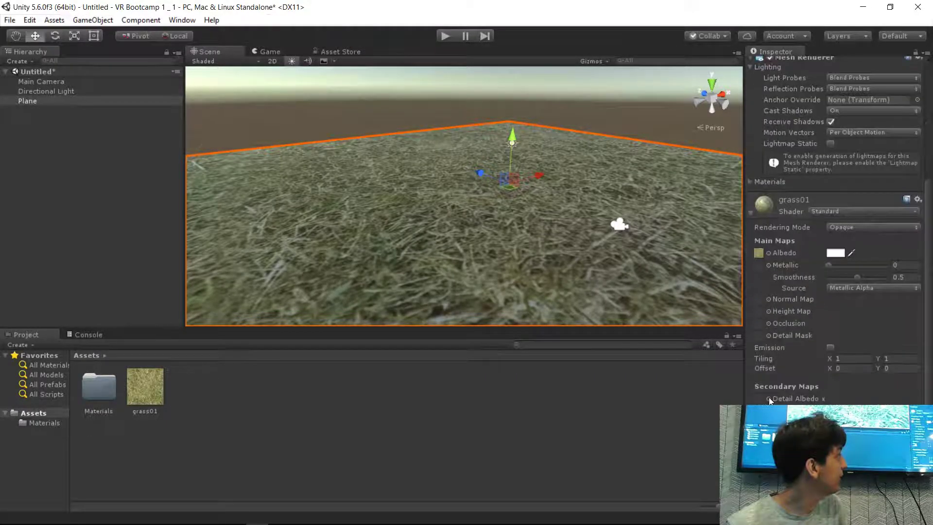
pyautogui.scroll(3, 772, 398)
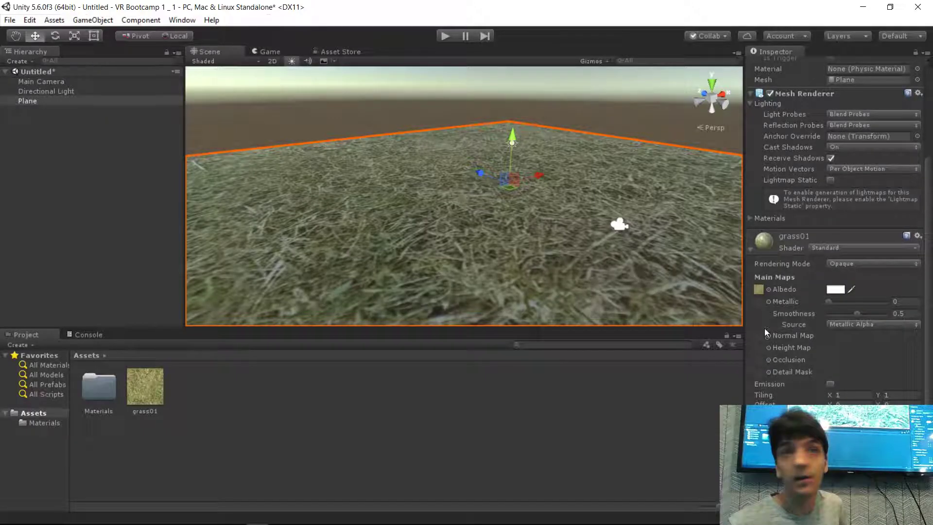
pyautogui.click(760, 290)
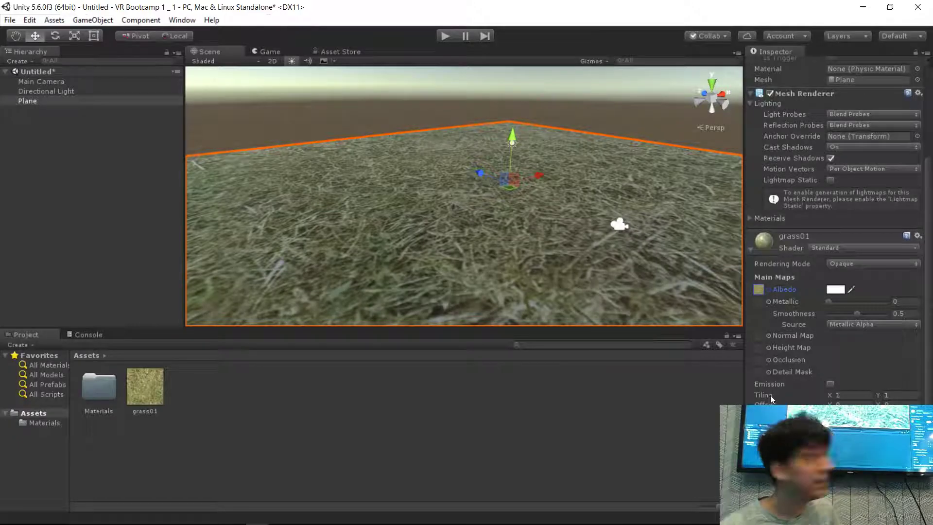
pyautogui.click(898, 395)
pyautogui.doubleClick(850, 395)
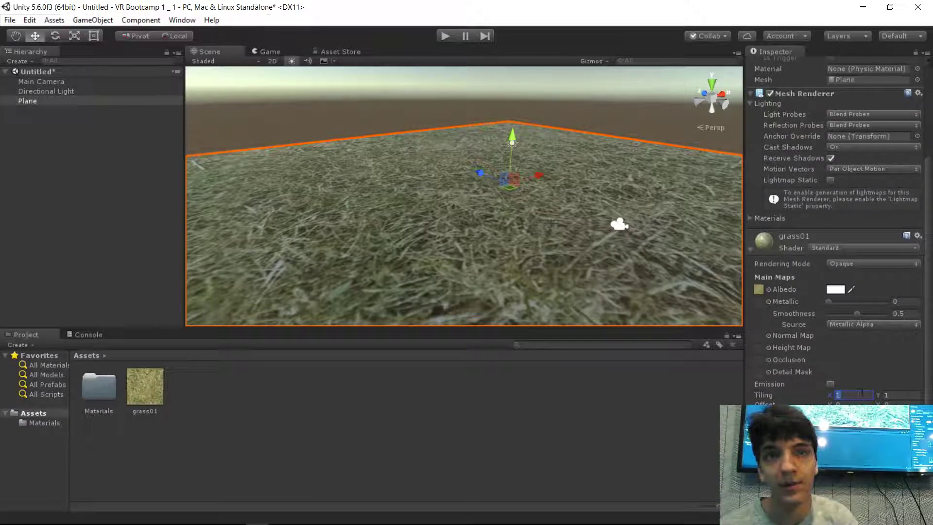
pyautogui.write('5')
pyautogui.click(899, 395)
pyautogui.write('5')
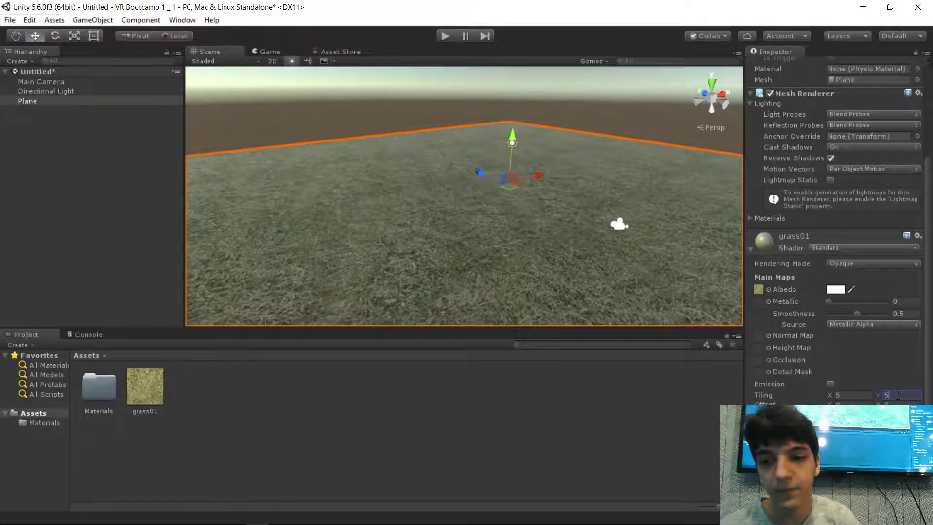
# - Examine the tiled grass texture on the Plane from close up and from farther away, and deselect the Plane
pyautogui.moveTo(590, 176); pyautogui.dragTo(564, 233, button='right')
pyautogui.press('w')
pyautogui.press('s')
pyautogui.press('d')
pyautogui.press('w')
pyautogui.press('s')
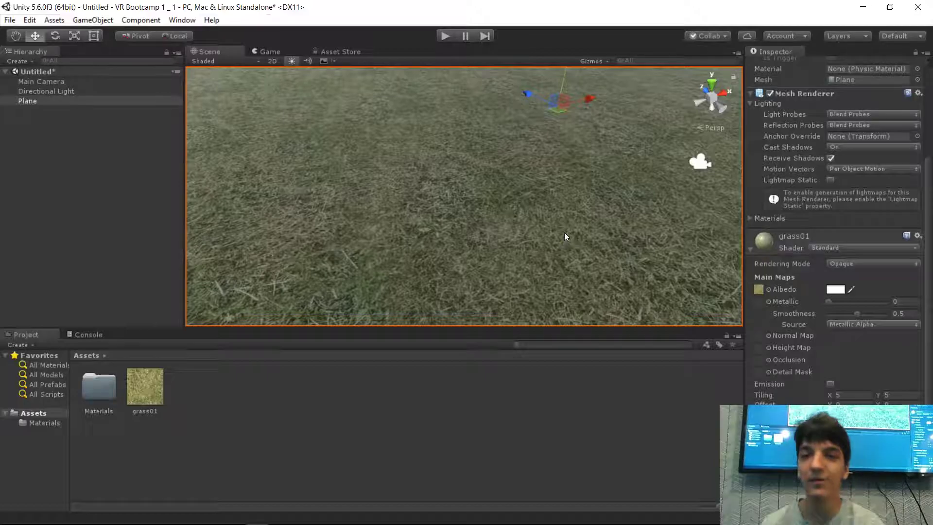
pyautogui.press('s')
pyautogui.moveTo(692, 229); pyautogui.dragTo(608, 203, button='right')
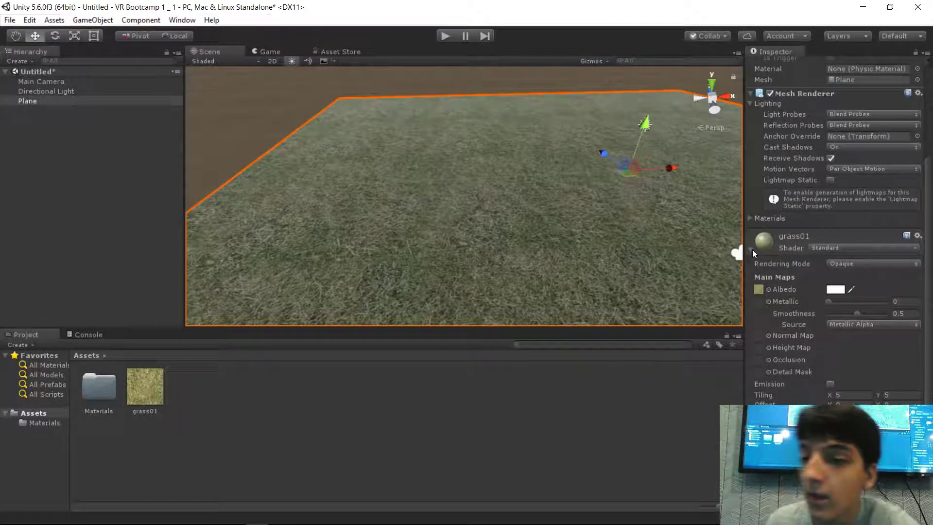
pyautogui.scroll(5, 752, 250)
pyautogui.click(294, 377)
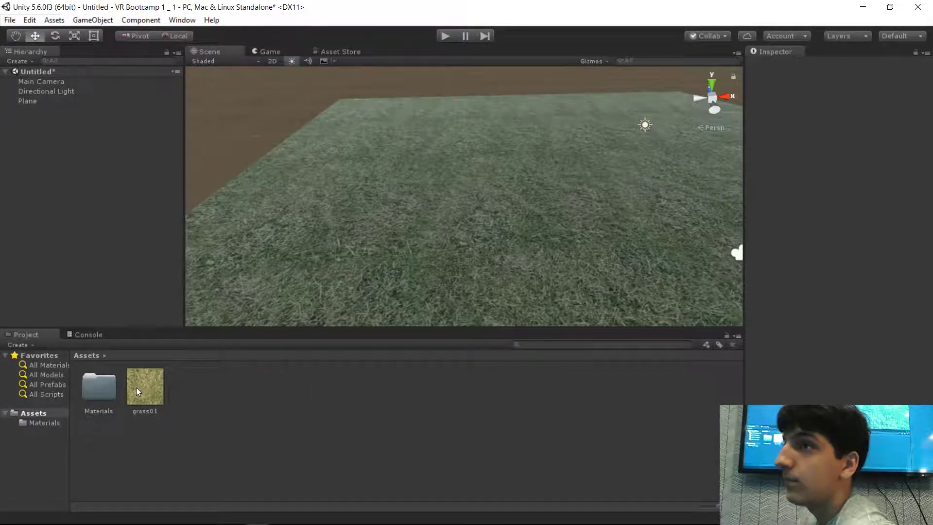
# - Shrink the Unity window to uncover the desktop and compare the imported grass01 asset with the original grass01.jpg file
pyautogui.doubleClick(241, 8)
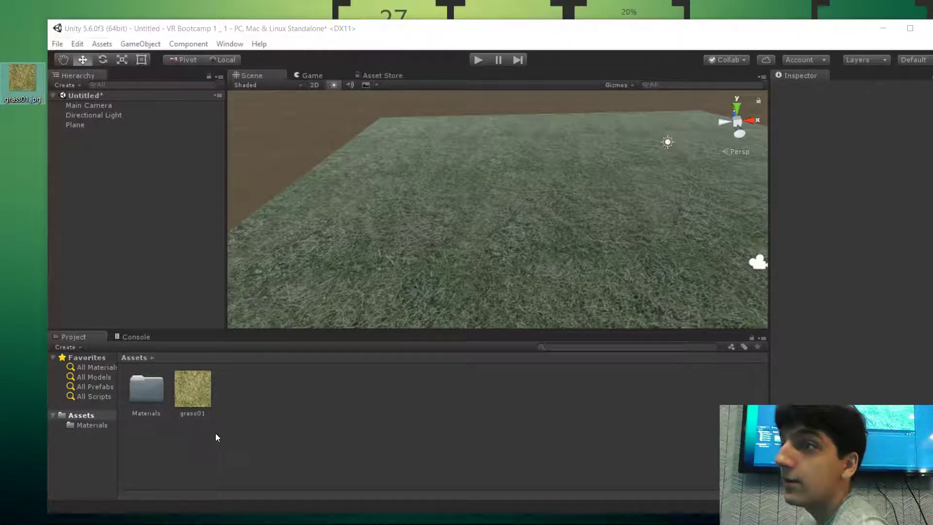
pyautogui.moveTo(271, 31)
pyautogui.mouseDown()
pyautogui.moveTo(254, 41)
pyautogui.moveTo(267, 14)
pyautogui.moveTo(270, 29)
pyautogui.mouseUp()
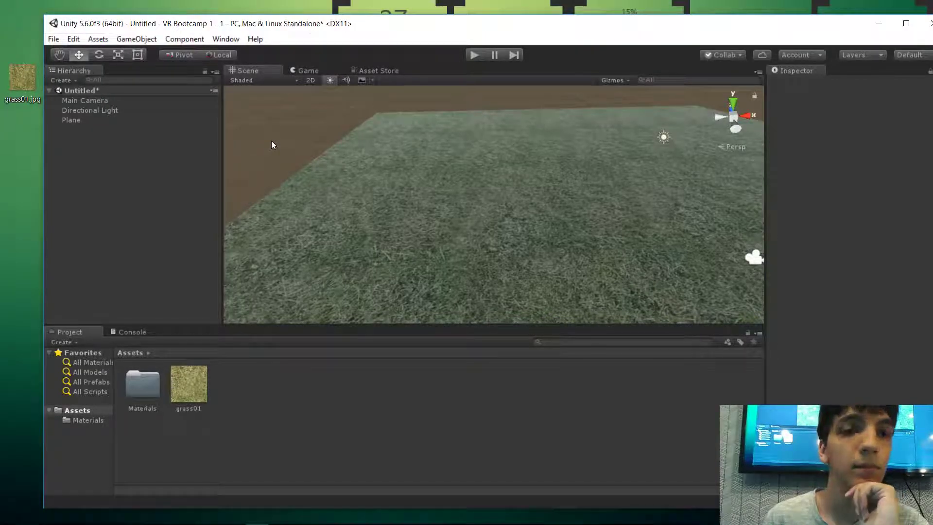
pyautogui.click(194, 382)
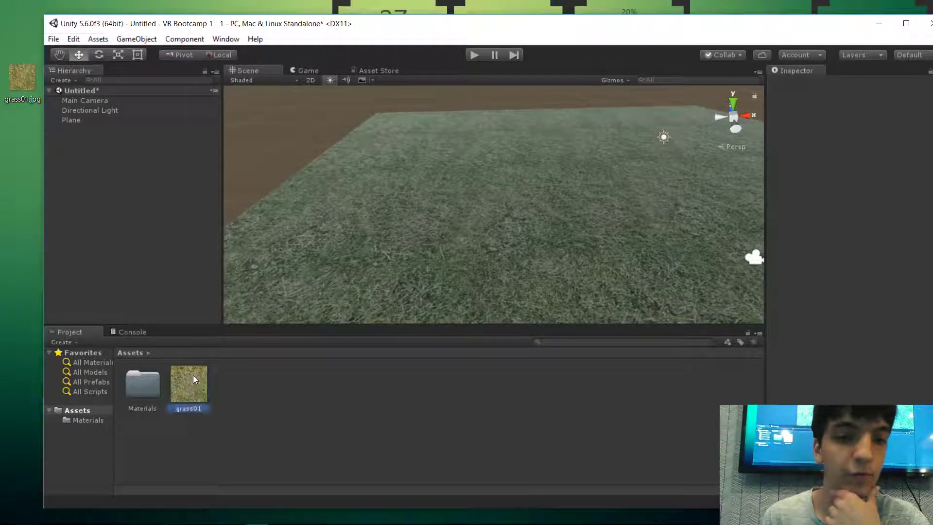
pyautogui.click(30, 69)
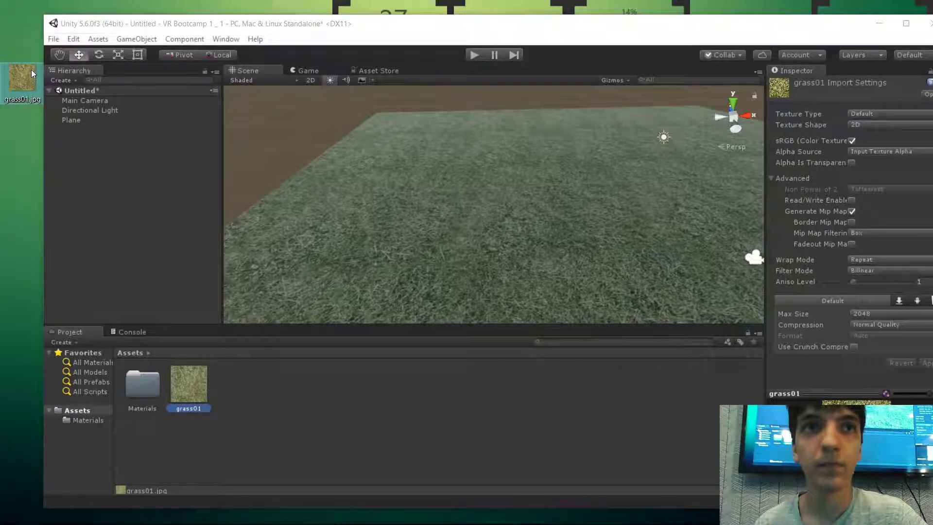
pyautogui.click(325, 419)
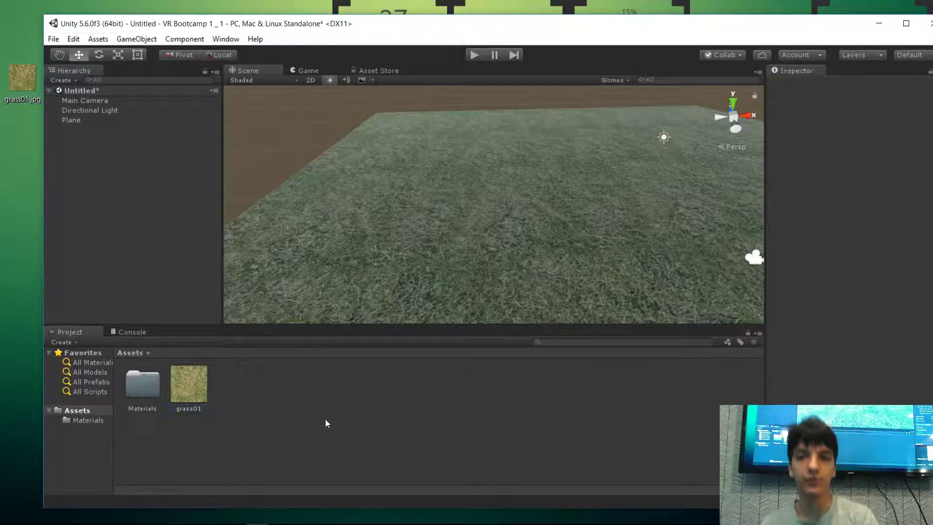
# - Open the name of the grass01 texture in the Assets folder for editing
pyautogui.click(185, 410)
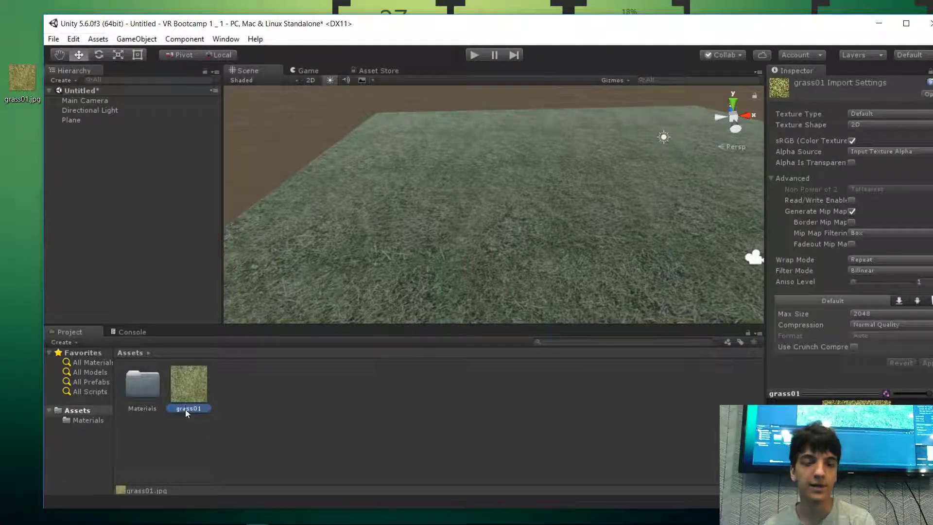
pyautogui.click(186, 409)
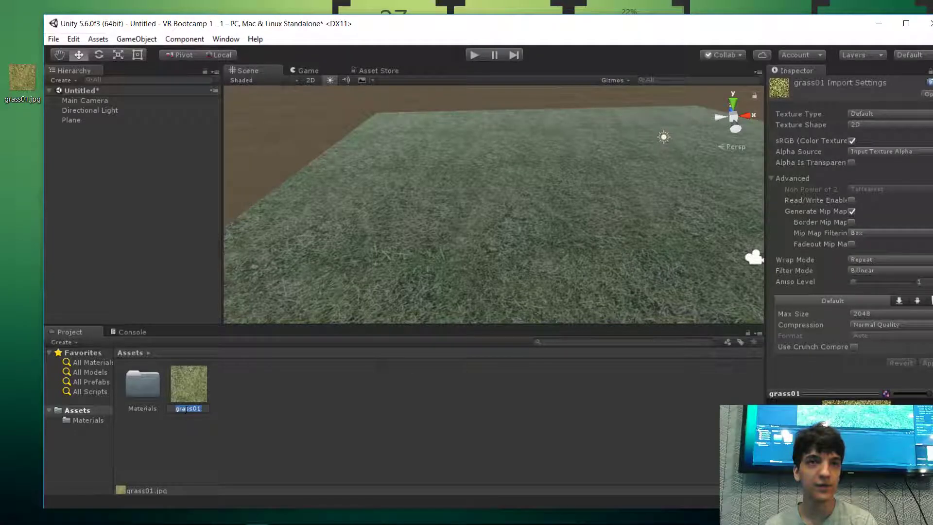
pyautogui.press('Return')
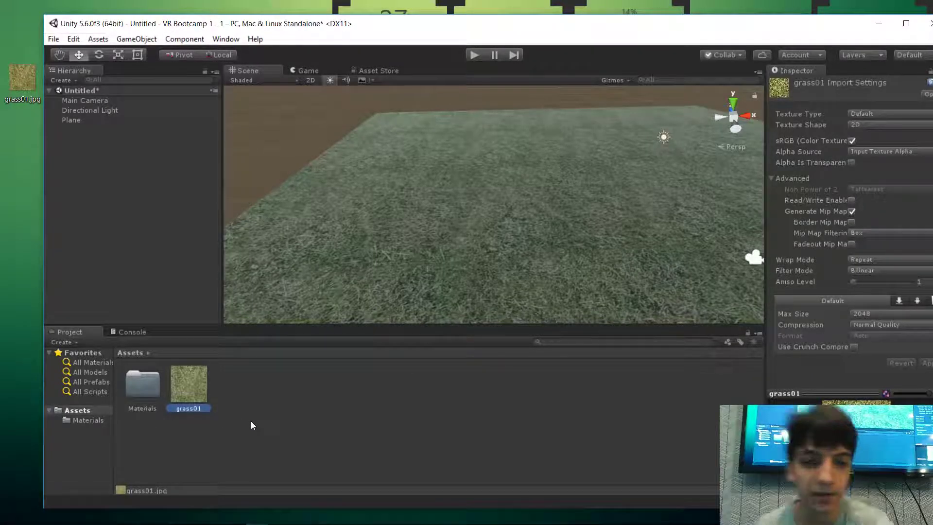
pyautogui.click(251, 425)
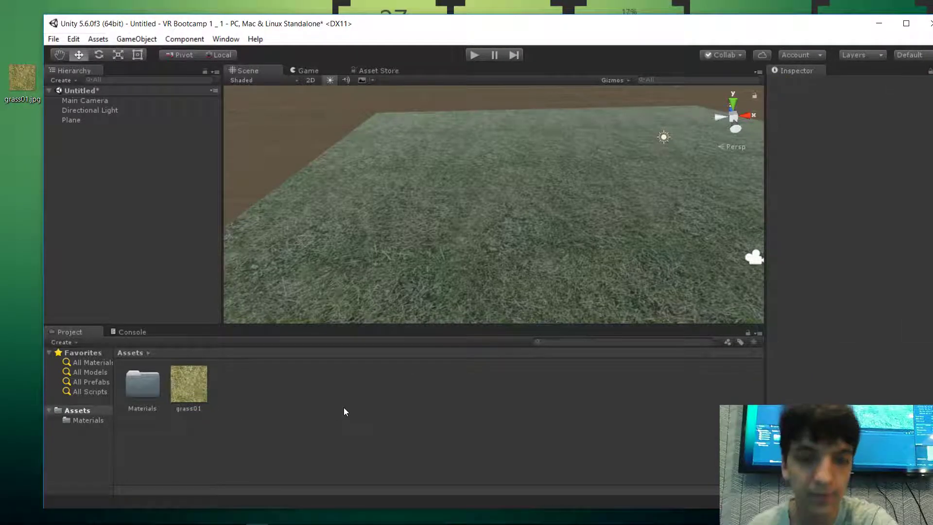
pyautogui.click(205, 391)
pyautogui.click(245, 390)
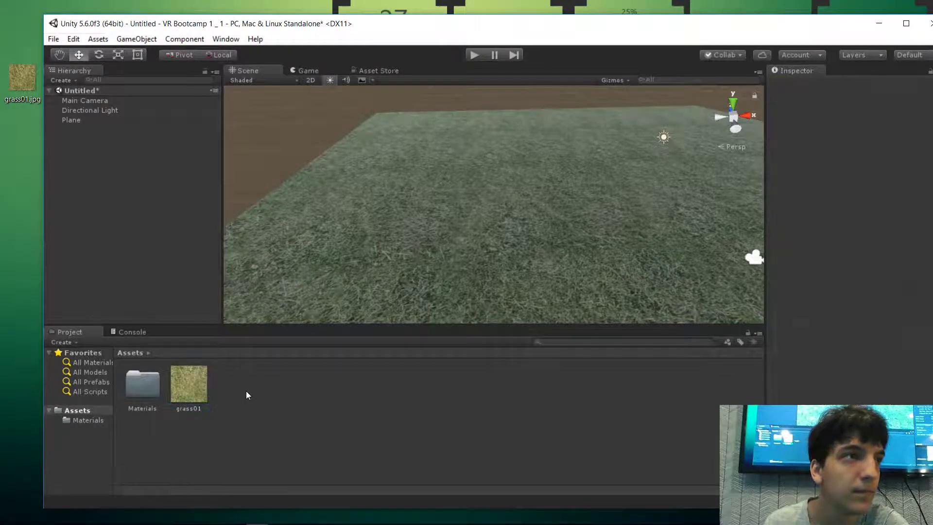
# - Maximize the Unity window and lower the smoothness of the Plane's grass01 material to 0.33
pyautogui.click(456, 226)
pyautogui.moveTo(456, 227); pyautogui.dragTo(503, 222, button='right')
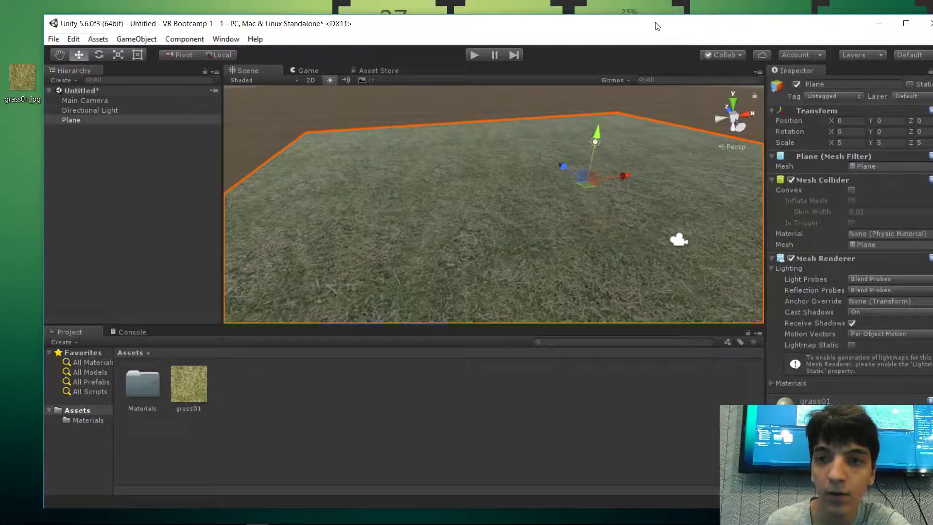
pyautogui.doubleClick(657, 26)
pyautogui.moveTo(608, 246)
pyautogui.mouseDown(button='right')
pyautogui.moveTo(633, 234)
pyautogui.moveTo(626, 242)
pyautogui.mouseUp(button='right')
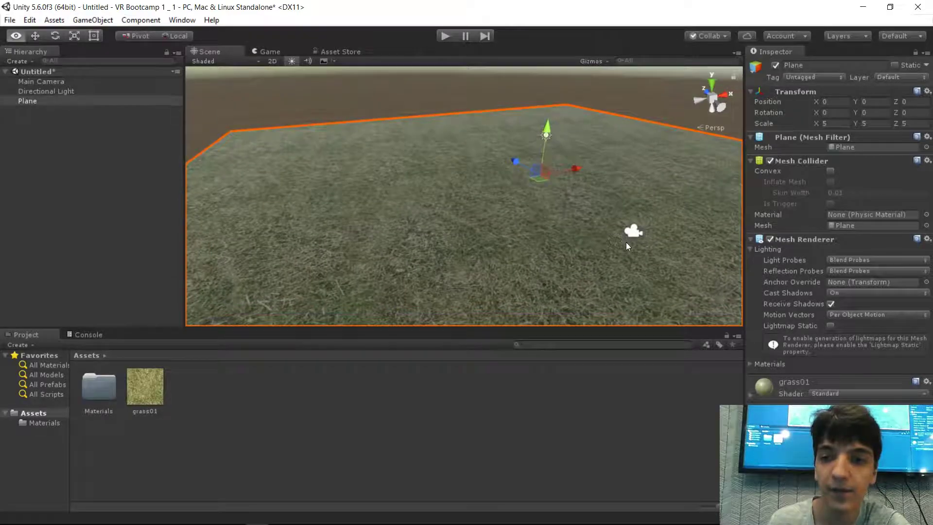
pyautogui.click(750, 394)
pyautogui.scroll(-5, 752, 395)
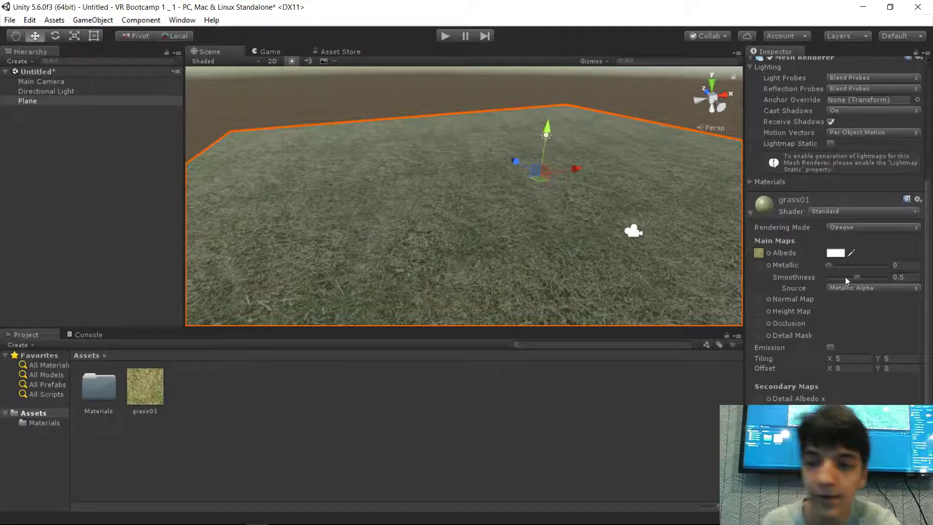
pyautogui.moveTo(857, 277)
pyautogui.mouseDown()
pyautogui.moveTo(851, 260)
pyautogui.moveTo(910, 258)
pyautogui.moveTo(838, 262)
pyautogui.moveTo(908, 258)
pyautogui.moveTo(831, 270)
pyautogui.moveTo(870, 280)
pyautogui.moveTo(848, 279)
pyautogui.mouseUp()
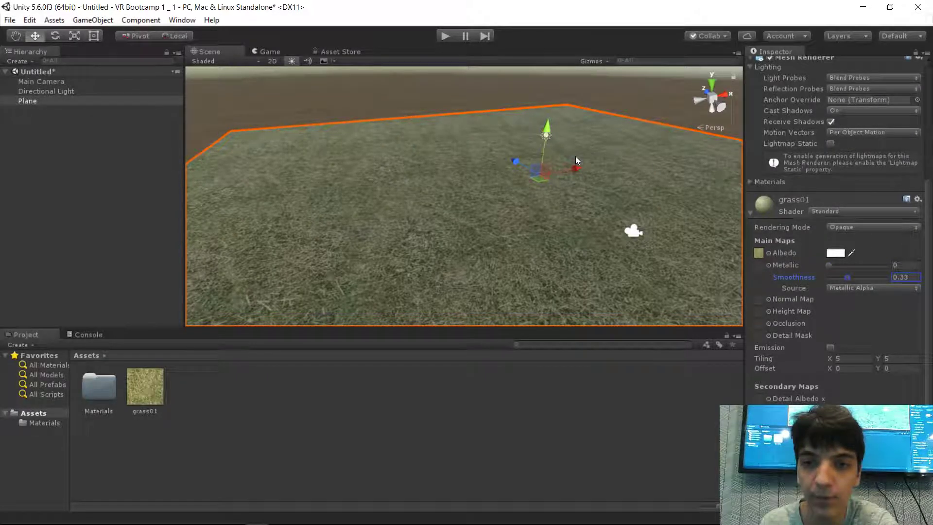
# - Examine the grass ground's reduced gloss while flying through the scene in several directions
pyautogui.click(672, 97)
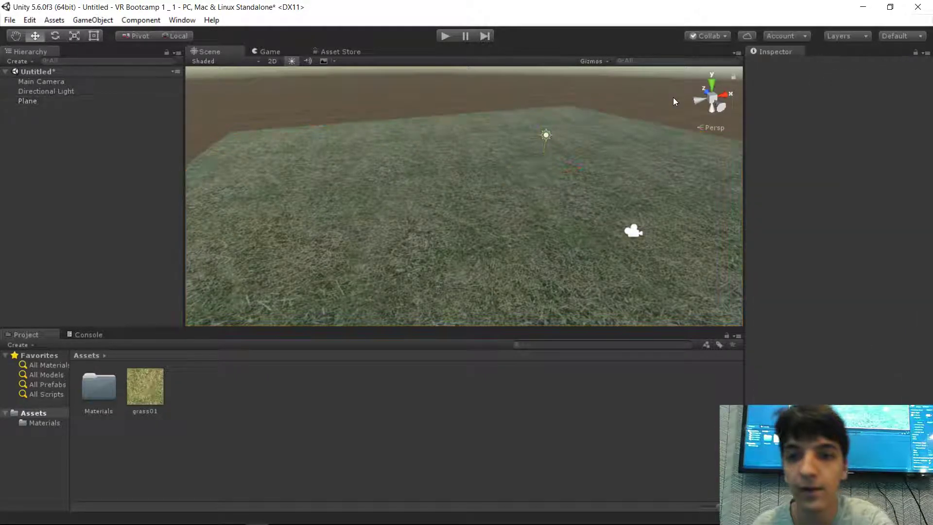
pyautogui.click(594, 151)
pyautogui.keyDown('alt'); pyautogui.moveTo(597, 162); pyautogui.dragTo(598, 142); pyautogui.keyUp('alt')
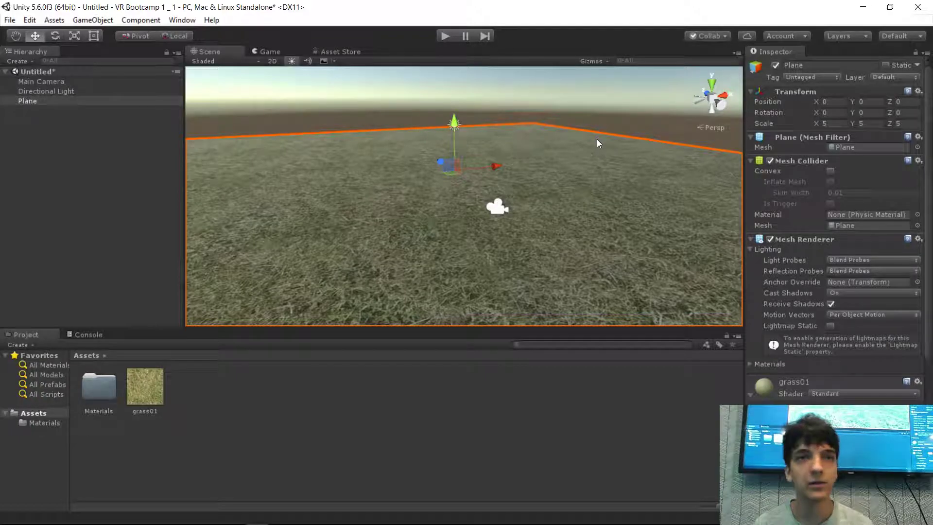
pyautogui.moveTo(574, 142); pyautogui.dragTo(333, 133, button='right')
pyautogui.press('w')
pyautogui.press('a')
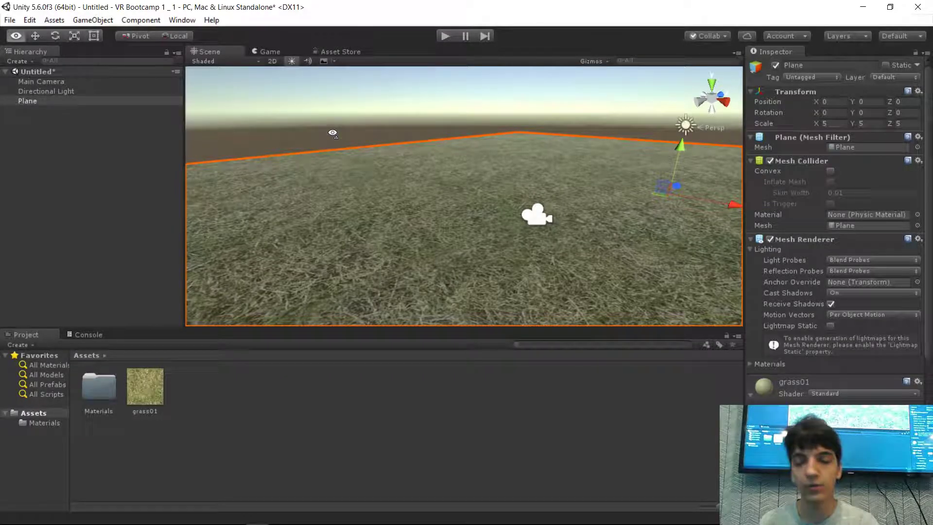
pyautogui.press('w')
pyautogui.press('a')
pyautogui.press('s')
pyautogui.press('d')
pyautogui.press('w')
pyautogui.press('a')
pyautogui.press('s')
pyautogui.press('d')
pyautogui.press('w')
pyautogui.press('a')
pyautogui.press('s')
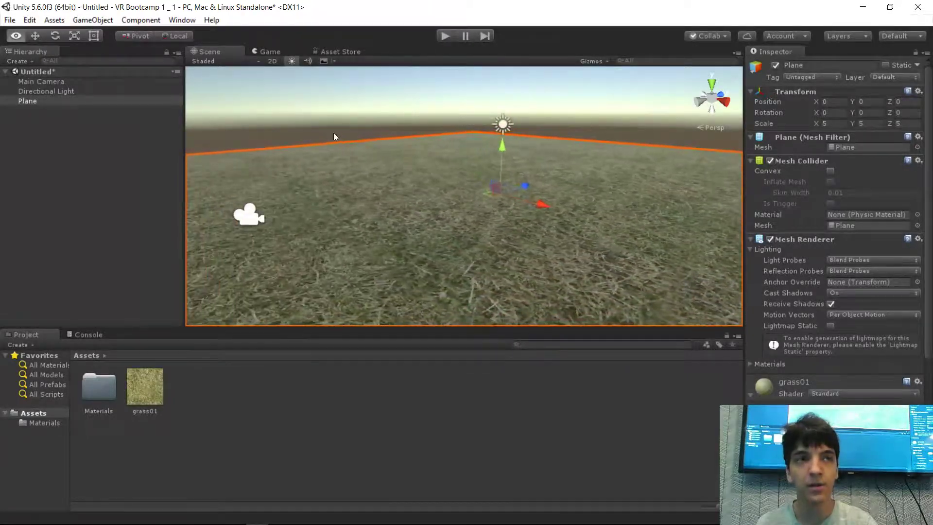
pyautogui.moveTo(385, 166); pyautogui.dragTo(434, 206, button='right')
pyautogui.press('a')
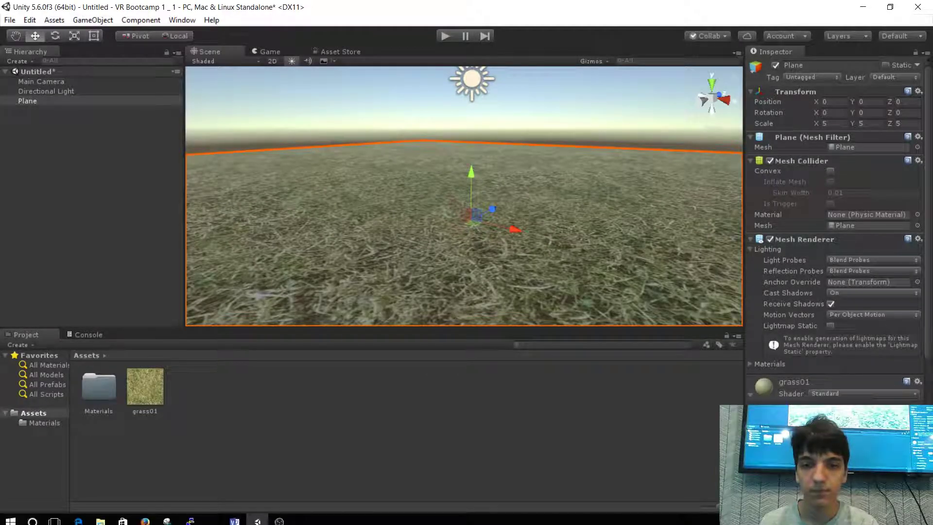
# - Check the Weekend 1 topic list in Visio, and return to Unity to review the grass01 material settings
pyautogui.click(242, 518)
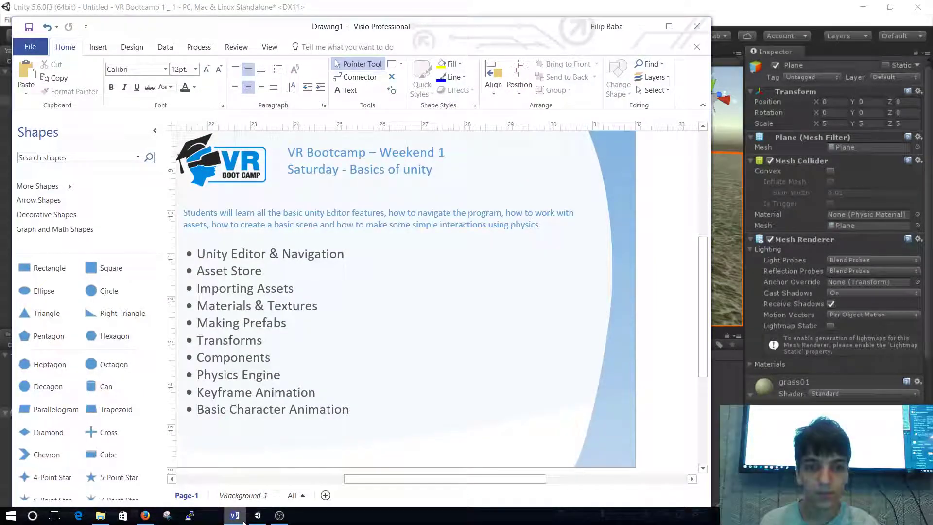
pyautogui.click(235, 516)
pyautogui.moveTo(462, 175); pyautogui.dragTo(392, 206, button='right')
pyautogui.press('s')
pyautogui.scroll(-6, 833, 204)
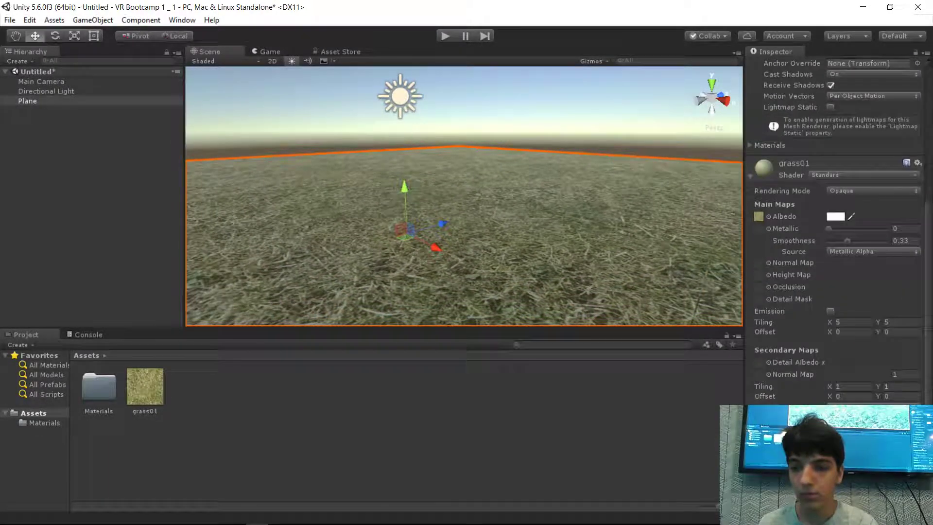
pyautogui.scroll(2, 833, 204)
# - Deselect the Plane and view the grass ground from farther back
pyautogui.click(637, 99)
pyautogui.moveTo(637, 99); pyautogui.dragTo(547, 121, button='right')
pyautogui.press('w')
pyautogui.press('s')
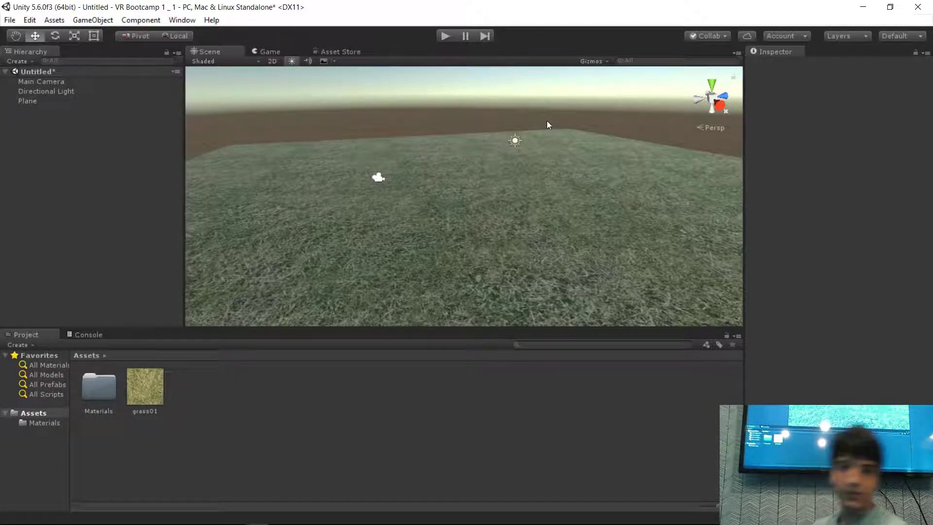
# - Restore the editor to a smaller window, shift it around the desktop, and add a Sphere 3D object above the grass plane
pyautogui.click(891, 7)
pyautogui.moveTo(690, 6); pyautogui.dragTo(747, 48)
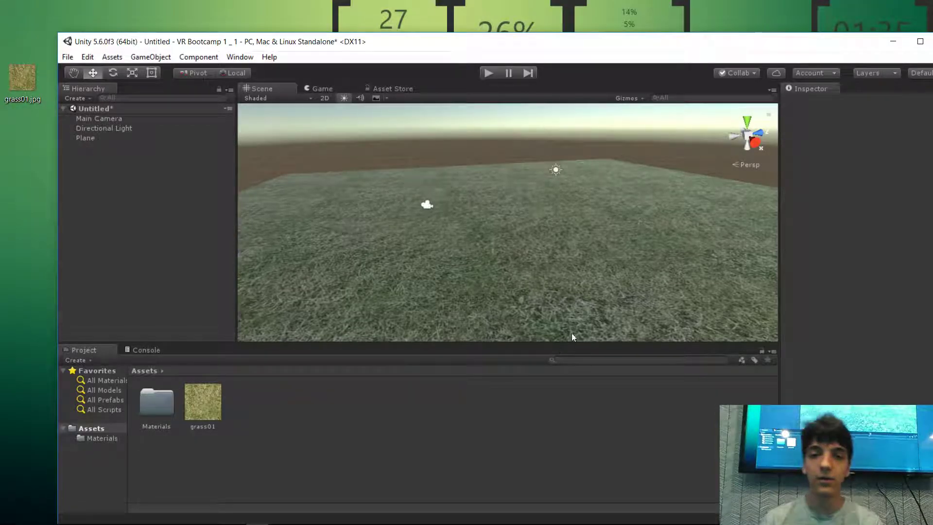
pyautogui.moveTo(567, 222); pyautogui.dragTo(410, 173, button='right')
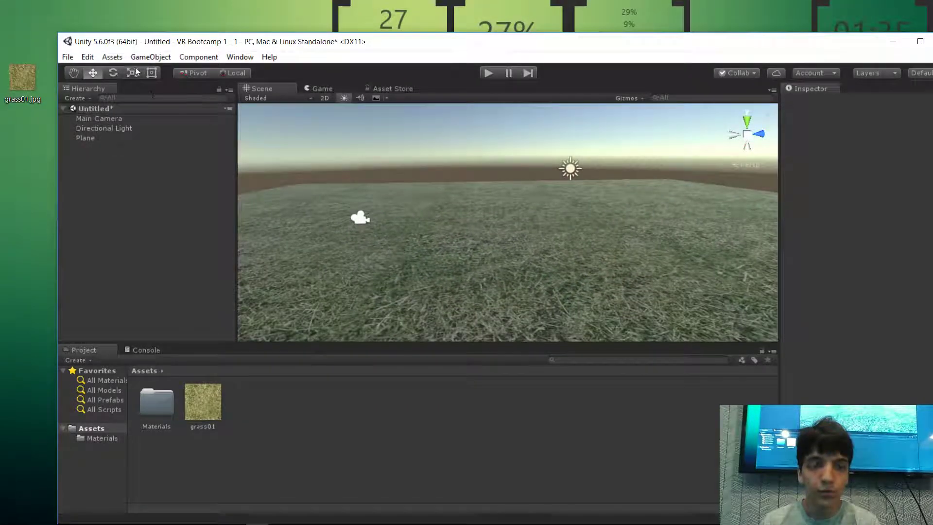
pyautogui.click(150, 56)
pyautogui.moveTo(158, 42); pyautogui.dragTo(126, 18)
pyautogui.click(112, 32)
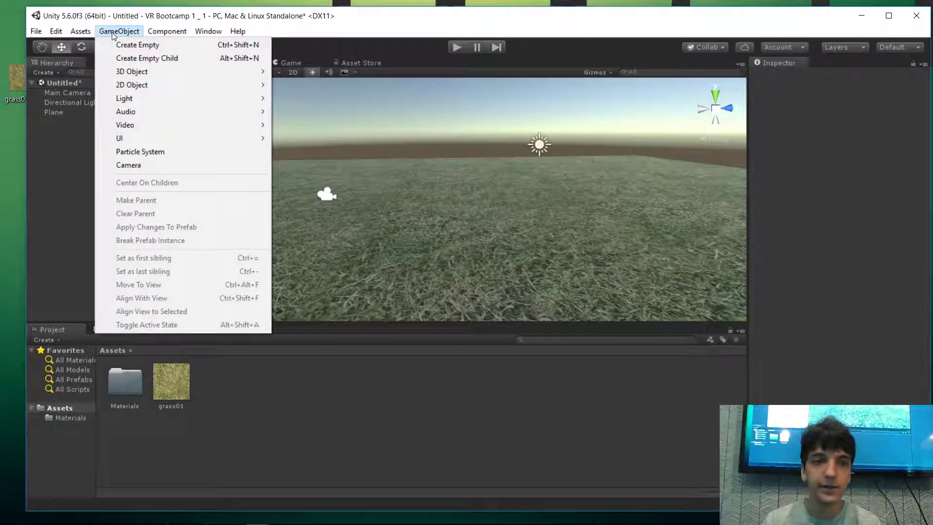
pyautogui.moveTo(117, 75)
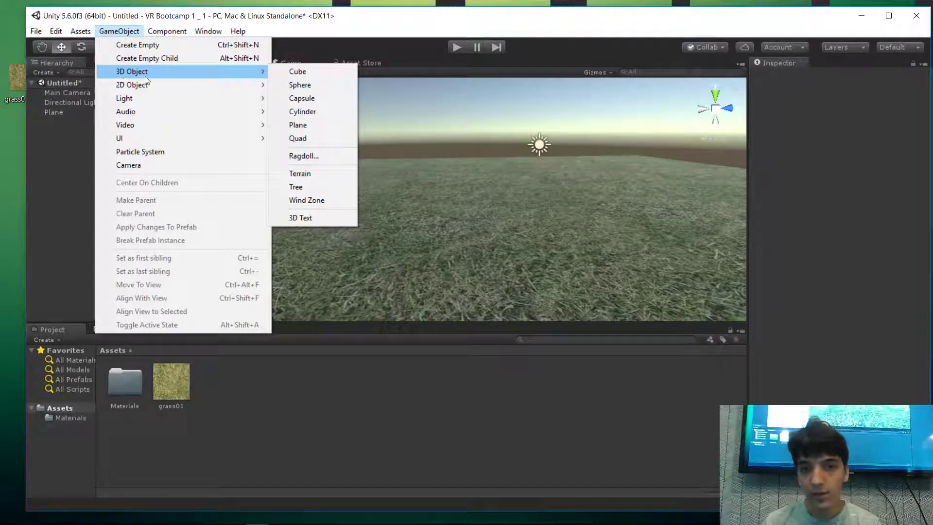
pyautogui.click(321, 85)
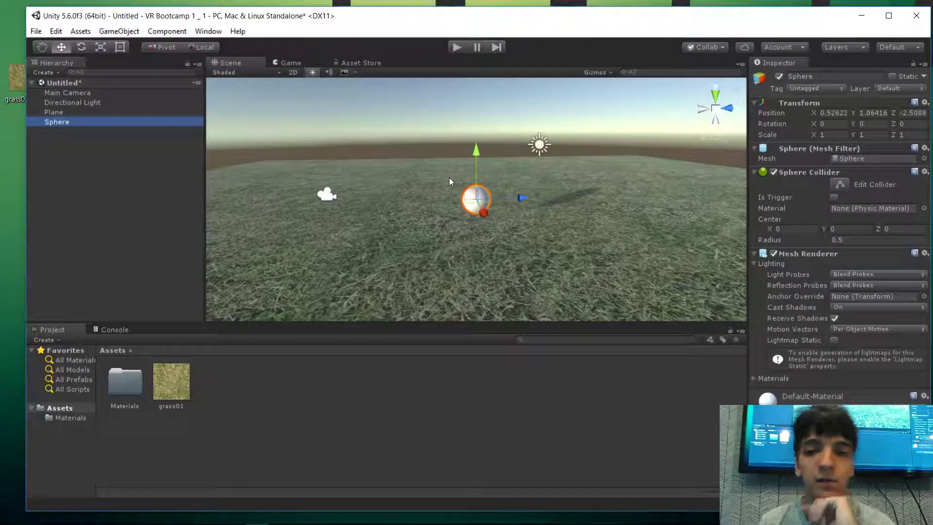
# - Examine the new sphere above the grass from close up and at different distances
pyautogui.moveTo(588, 227); pyautogui.dragTo(621, 241, button='right')
pyautogui.press('s')
pyautogui.press('w')
pyautogui.press('s')
pyautogui.press('w')
pyautogui.press('w')
pyautogui.press('s')
pyautogui.press('w')
pyautogui.moveTo(628, 237); pyautogui.dragTo(627, 217, button='right')
pyautogui.press('s')
# - Move the editor window clear of the desktop icons, switch to Firefox, and search Google Images for "brick texture"
pyautogui.moveTo(533, 17); pyautogui.dragTo(586, 32)
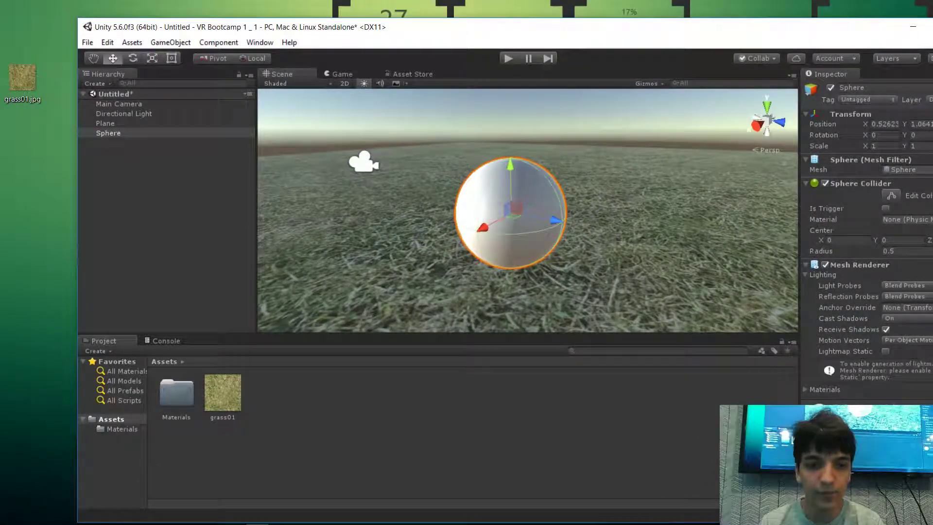
pyautogui.click(141, 520)
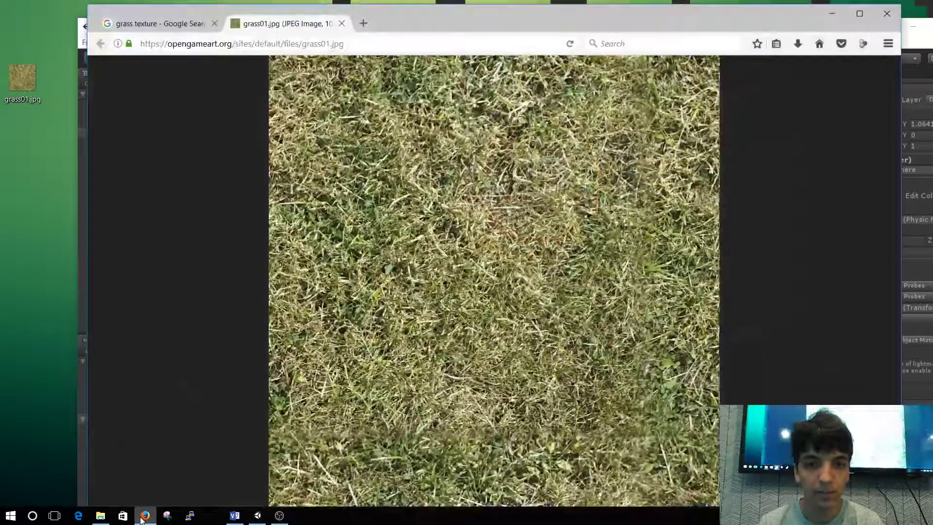
pyautogui.click(156, 24)
pyautogui.scroll(10, 496, 190)
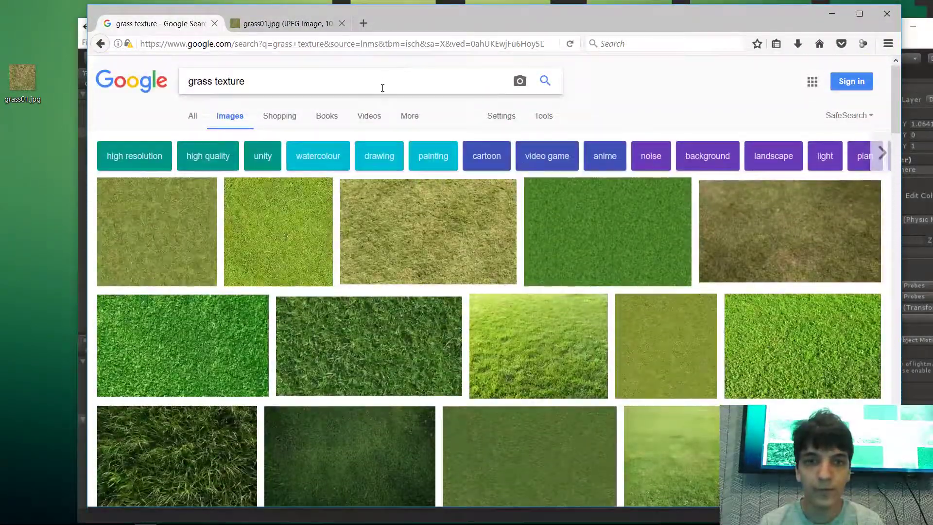
pyautogui.moveTo(382, 88); pyautogui.dragTo(37, 63)
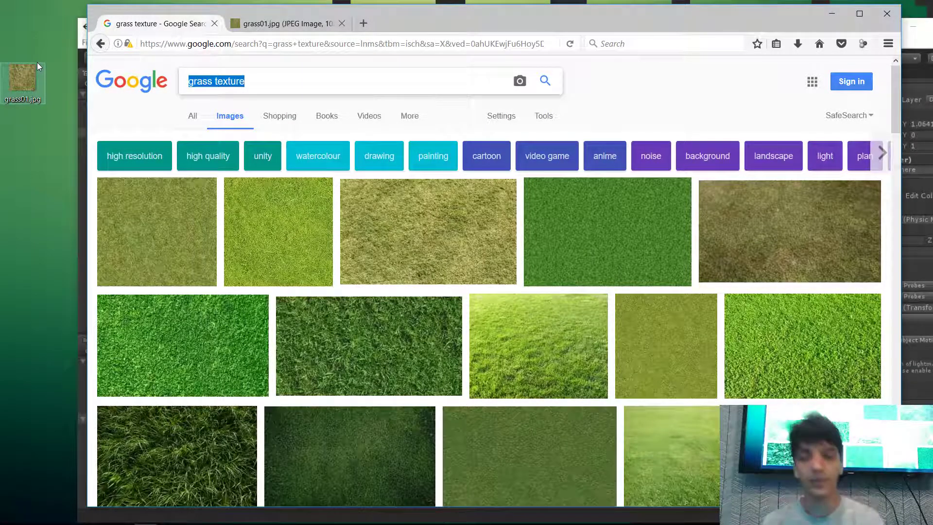
pyautogui.write('brick ')
pyautogui.write('texture')
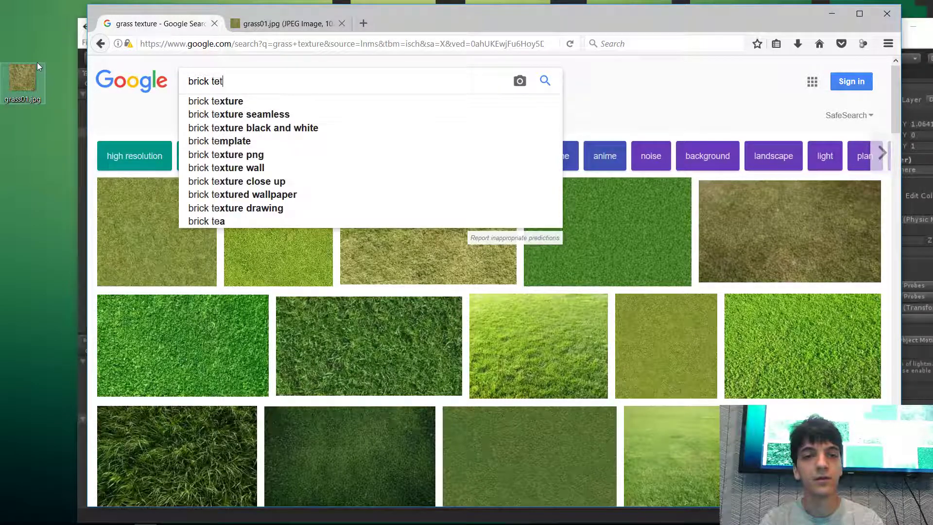
pyautogui.press('Return')
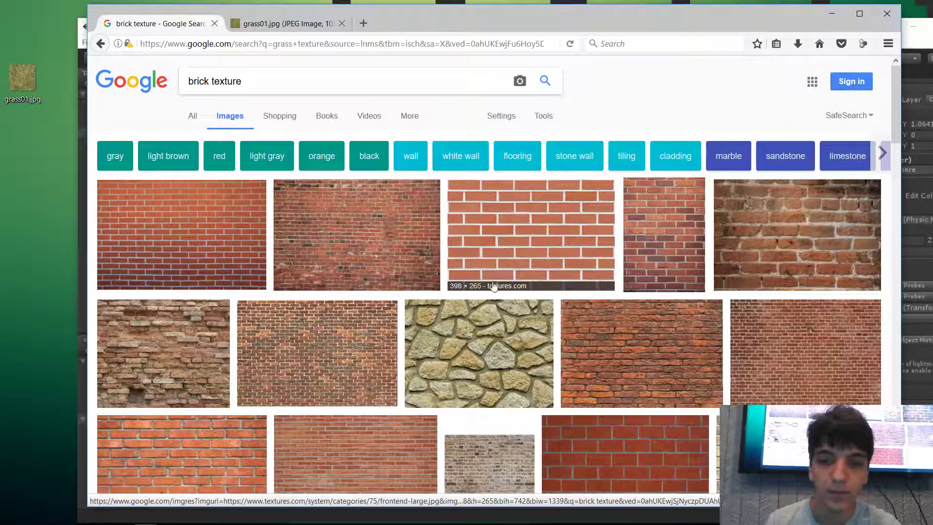
# - Open the irregular stone wall result at full size and save the image frontend-large.jpg to the desktop
pyautogui.click(478, 335)
pyautogui.click(675, 269)
pyautogui.moveTo(497, 249); pyautogui.dragTo(36, 150)
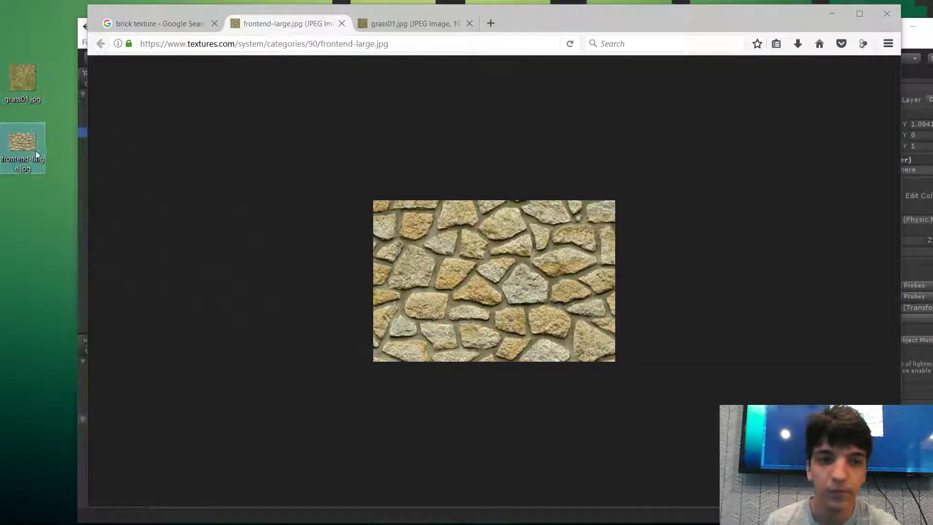
# - Minimize the browser and import frontend-large.jpg from the desktop into the Unity project's Assets folder
pyautogui.click(832, 13)
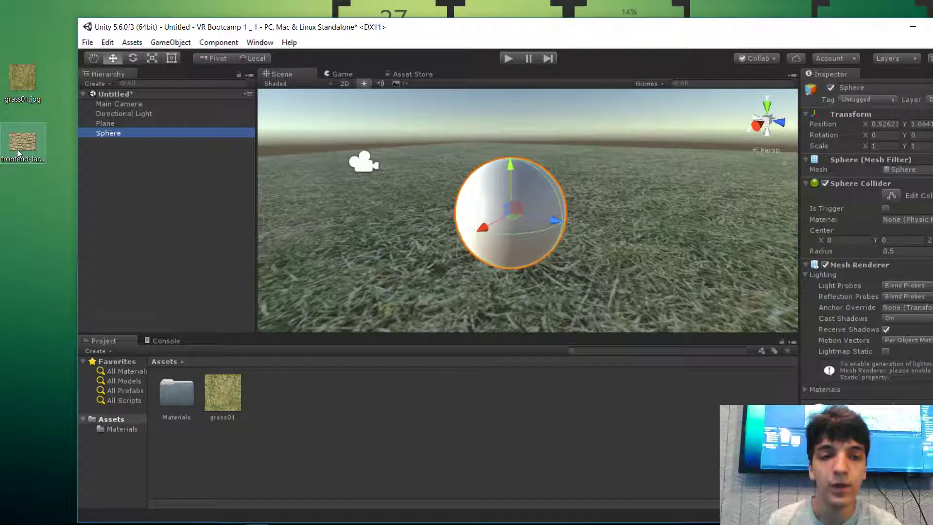
pyautogui.moveTo(23, 143); pyautogui.dragTo(374, 431)
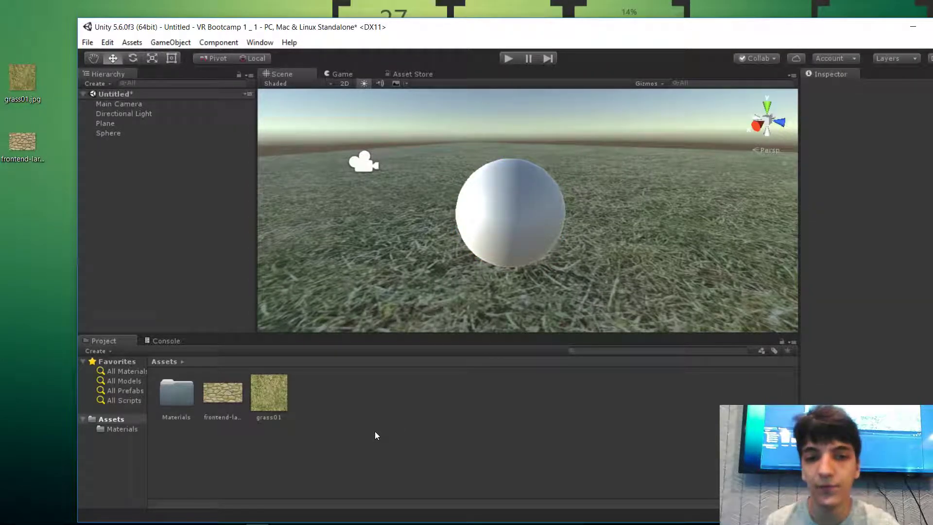
pyautogui.moveTo(382, 35); pyautogui.dragTo(367, 24)
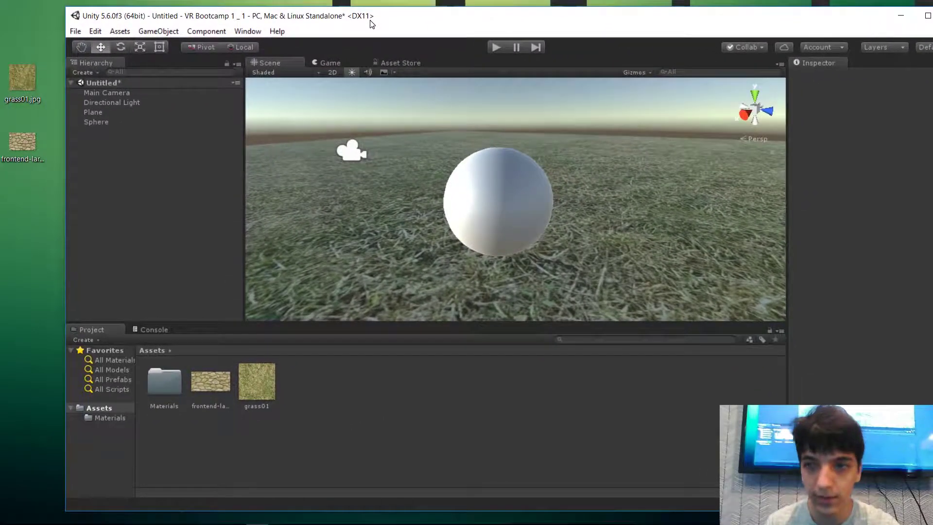
# - View the desktop image files in the Import New Asset dialog, and cancel without importing
pyautogui.rightClick(305, 417)
pyautogui.moveTo(354, 289)
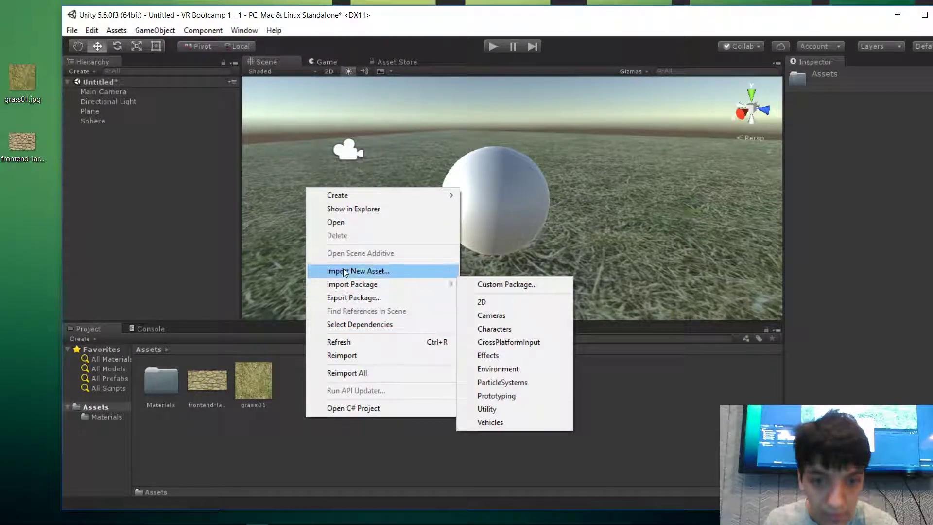
pyautogui.click(343, 269)
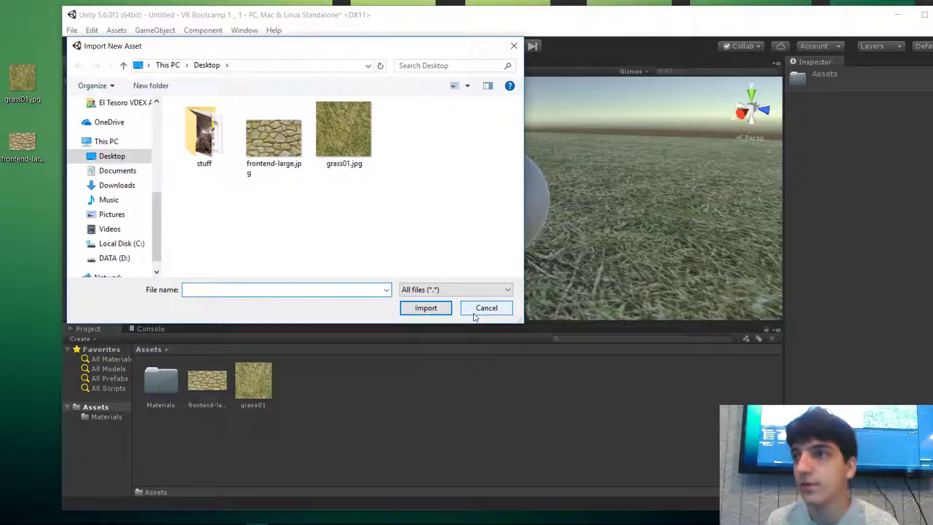
pyautogui.click(473, 313)
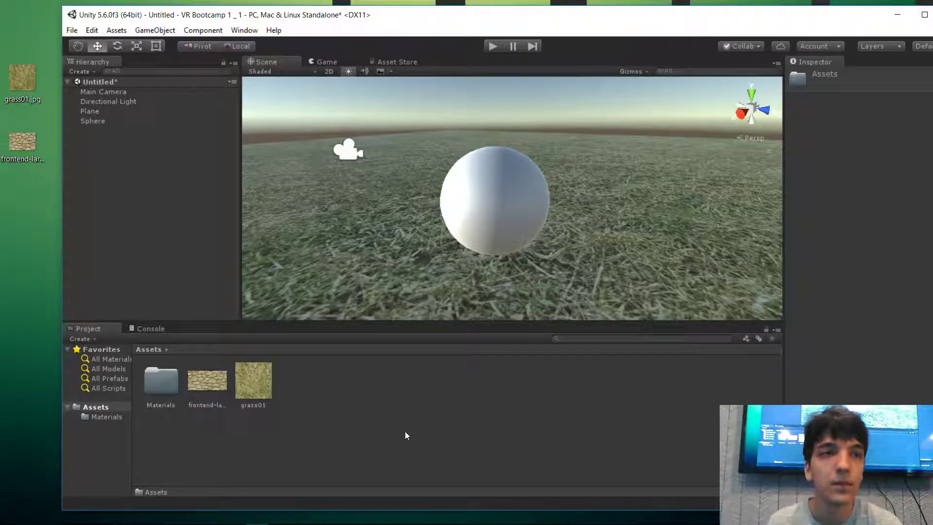
pyautogui.rightClick(406, 432)
pyautogui.click(373, 422)
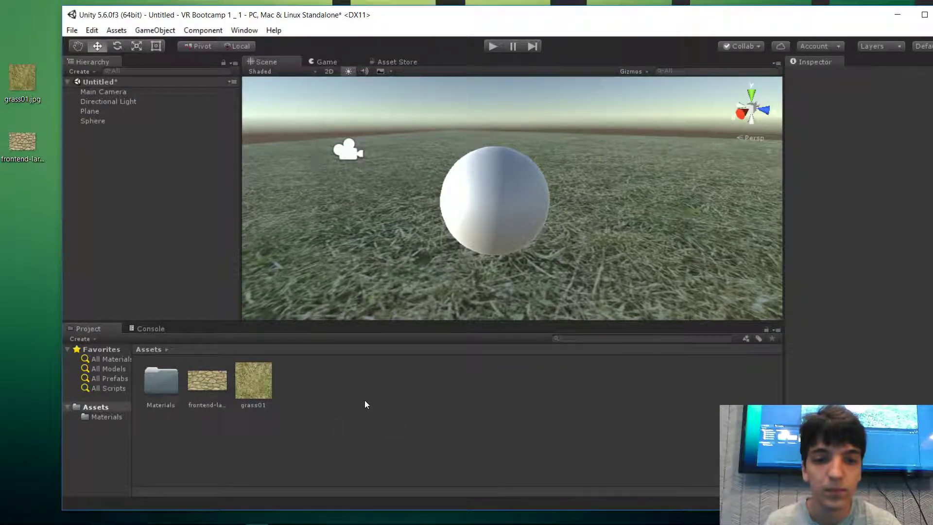
pyautogui.moveTo(517, 15); pyautogui.dragTo(495, 24)
pyautogui.rightClick(311, 414)
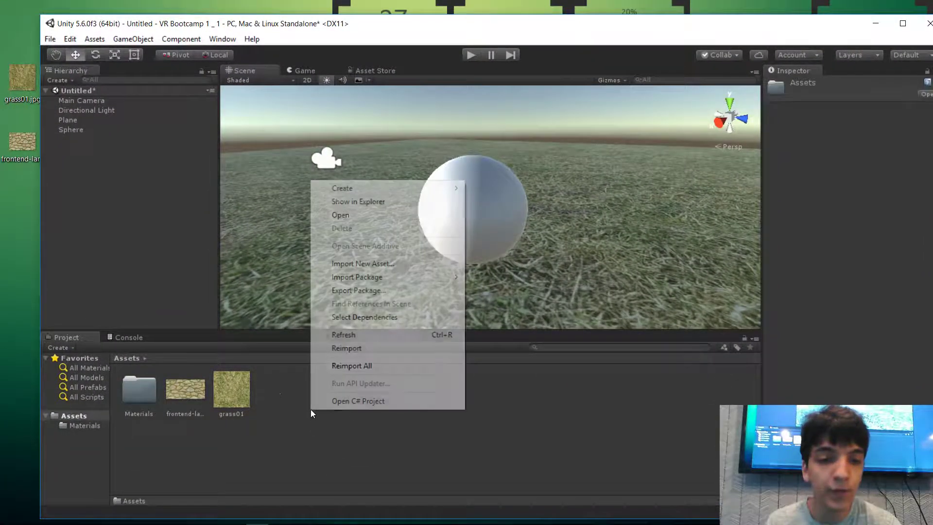
pyautogui.click(292, 411)
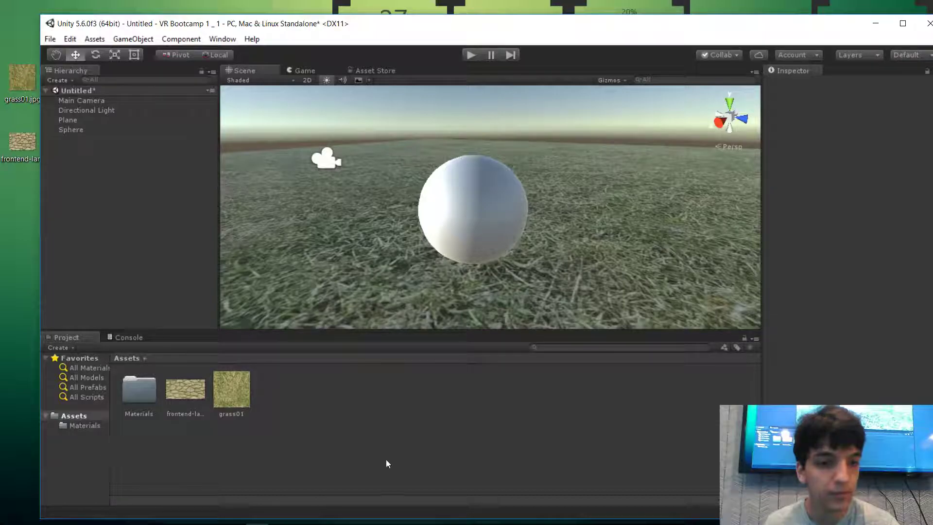
# - Open the Import New Asset dialog for the Assets folder again to show the alternative import method, and close it
pyautogui.rightClick(350, 405)
pyautogui.moveTo(421, 280)
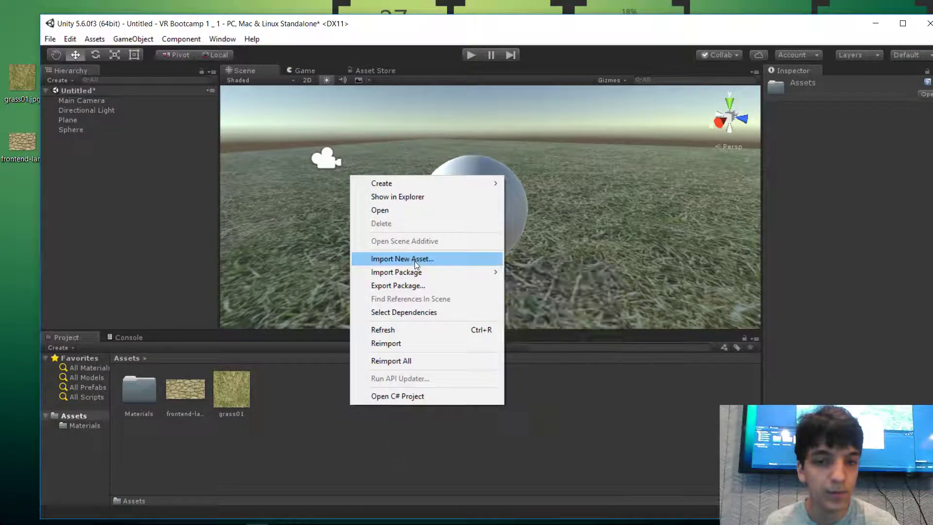
pyautogui.click(413, 258)
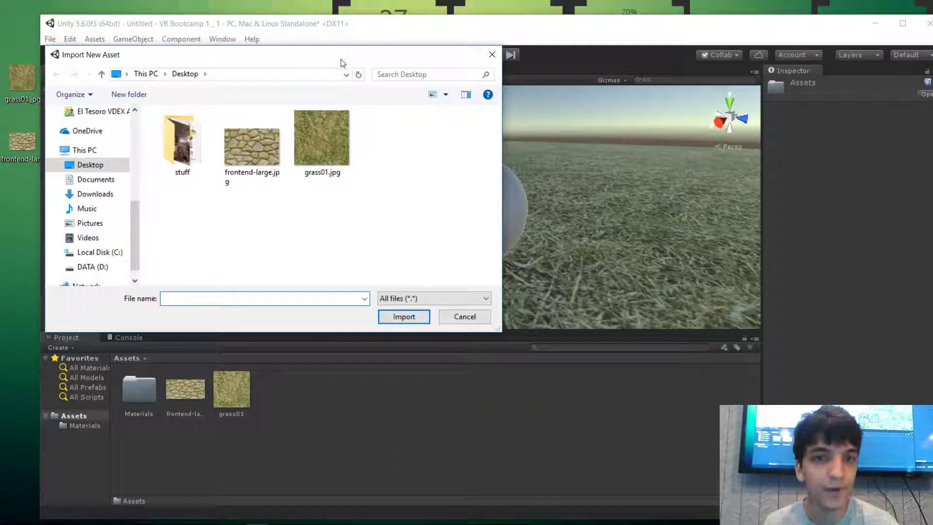
pyautogui.moveTo(343, 57); pyautogui.dragTo(360, 66)
pyautogui.click(510, 62)
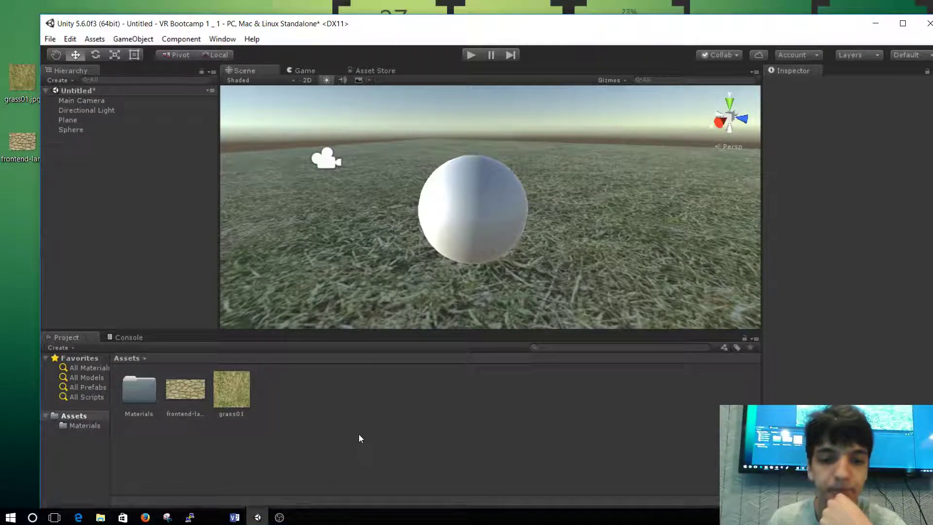
# - Check the Weekend 1 topic list in Visio, and return to Unity to view the frontend-large texture's import settings
pyautogui.click(239, 518)
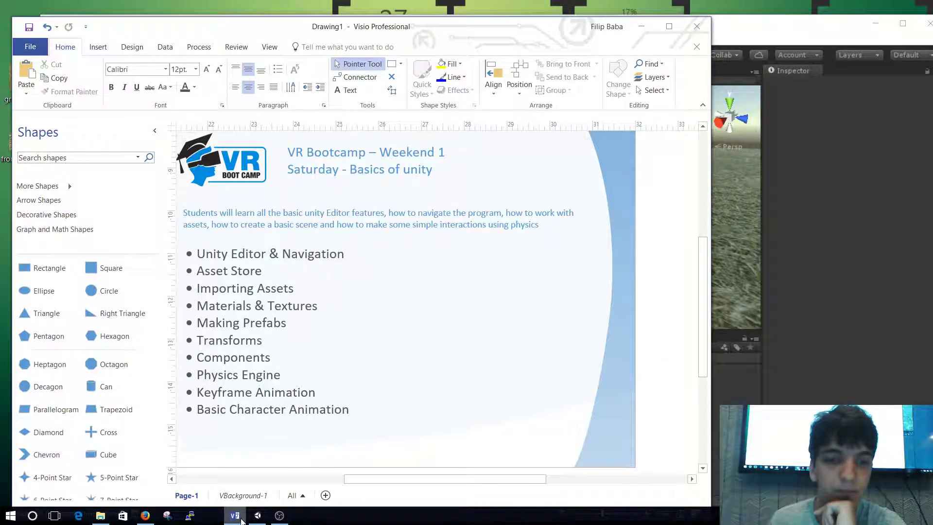
pyautogui.click(241, 518)
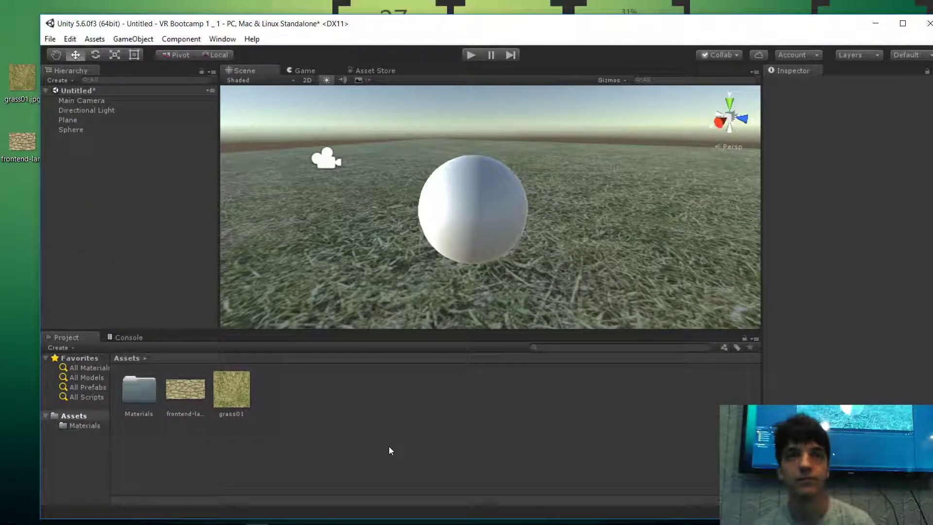
pyautogui.click(202, 396)
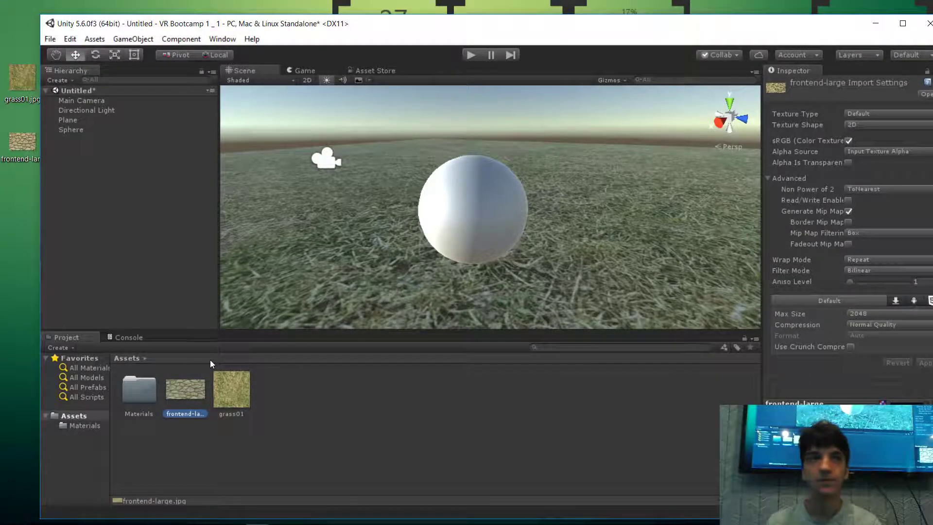
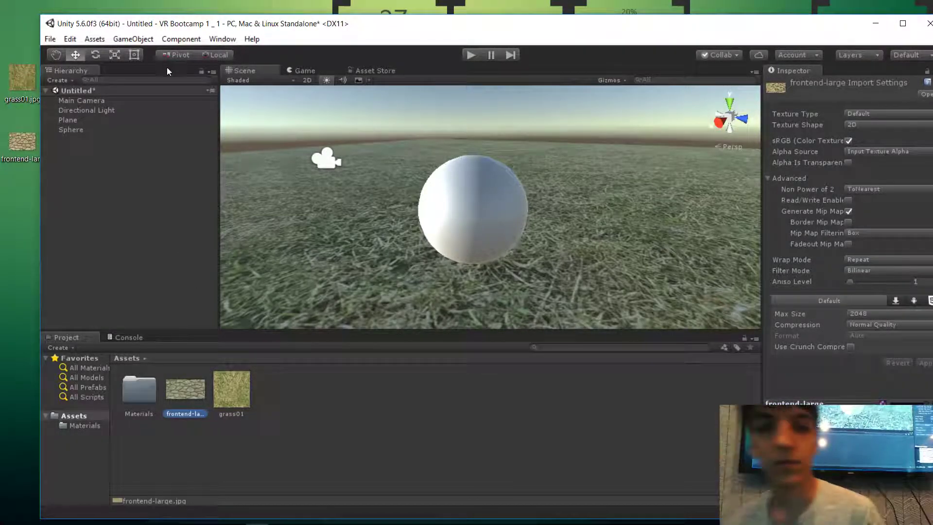
pyautogui.click(190, 248)
pyautogui.press('w')
pyautogui.moveTo(436, 254); pyautogui.dragTo(454, 245, button='right')
pyautogui.press('s')
pyautogui.press('s')
pyautogui.press('a')
pyautogui.press('d')
pyautogui.press('w')
pyautogui.press('s')
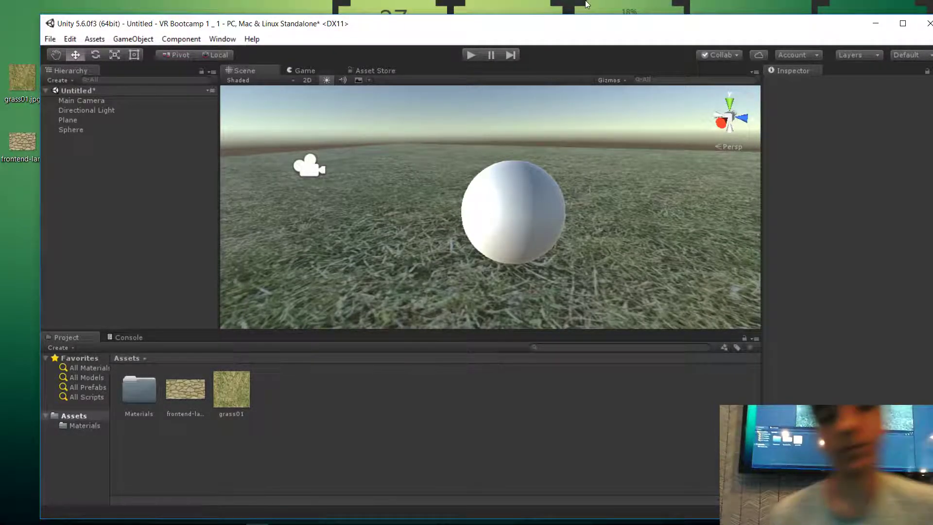
# - Review the frontend-large texture's import settings with the whole Inspector brought on screen, and deselect the texture
pyautogui.click(179, 387)
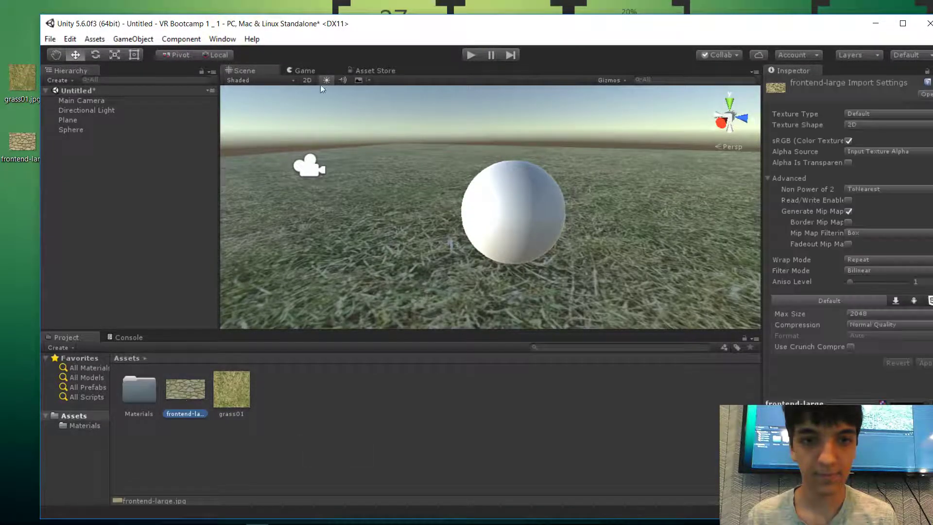
pyautogui.moveTo(367, 30); pyautogui.dragTo(342, 31)
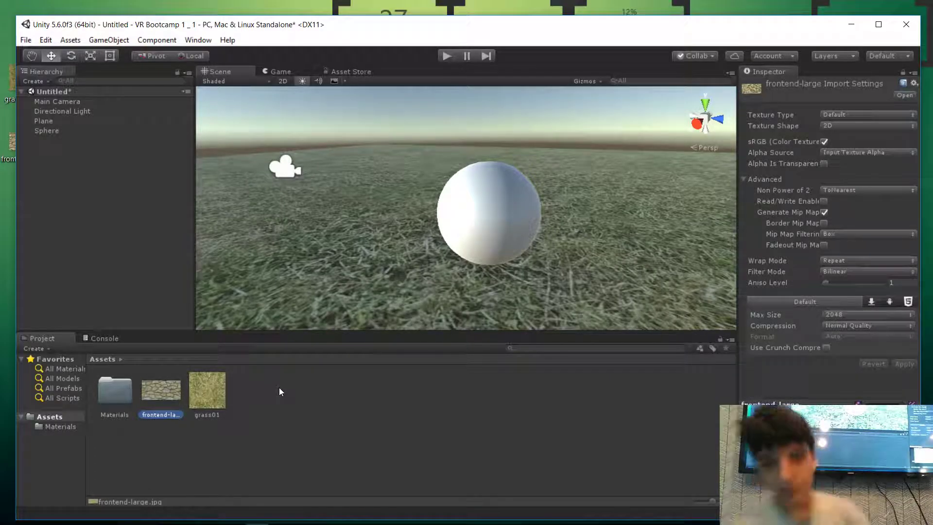
pyautogui.click(280, 391)
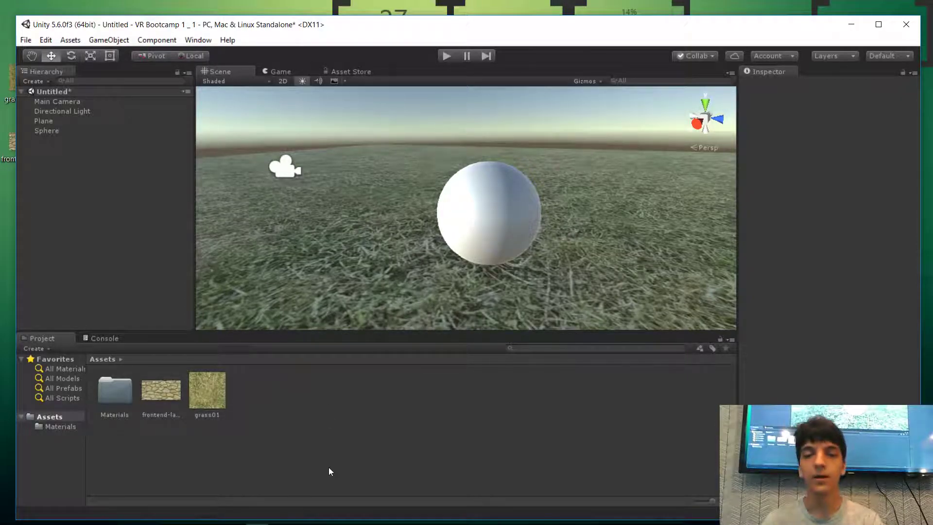
# - Maximize the Unity window and create a new material named sphere in the Assets folder
pyautogui.doubleClick(467, 25)
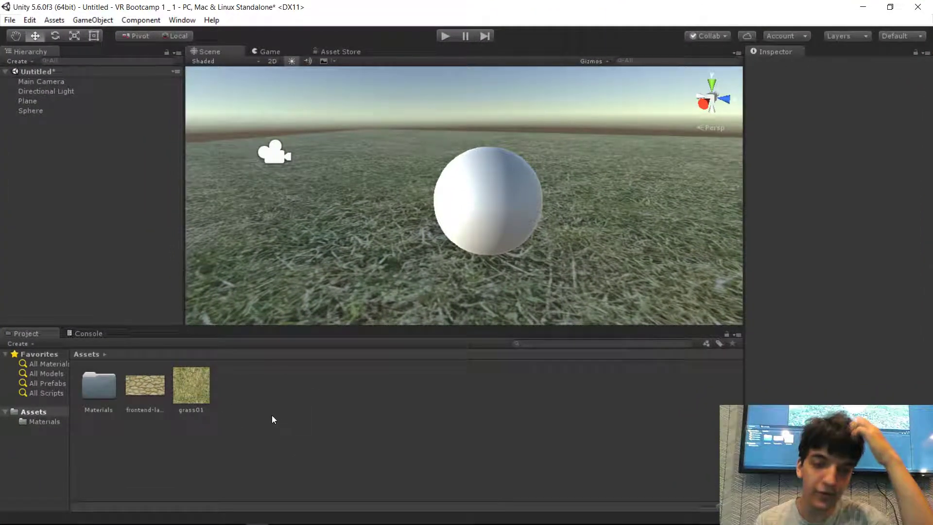
pyautogui.rightClick(262, 425)
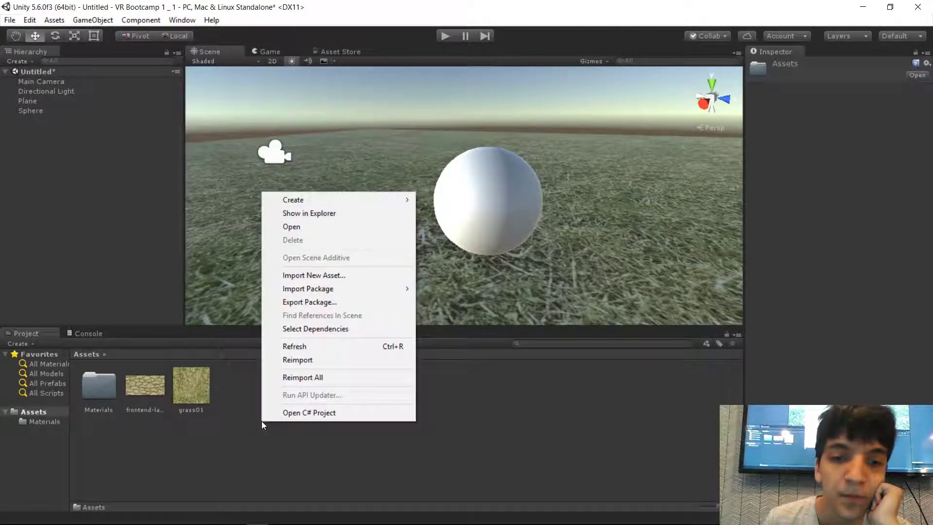
pyautogui.moveTo(367, 203)
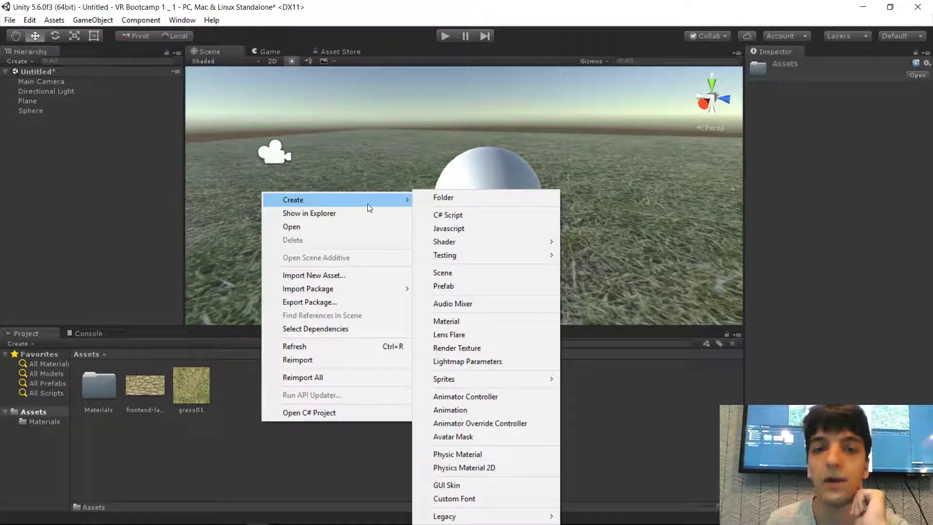
pyautogui.click(441, 323)
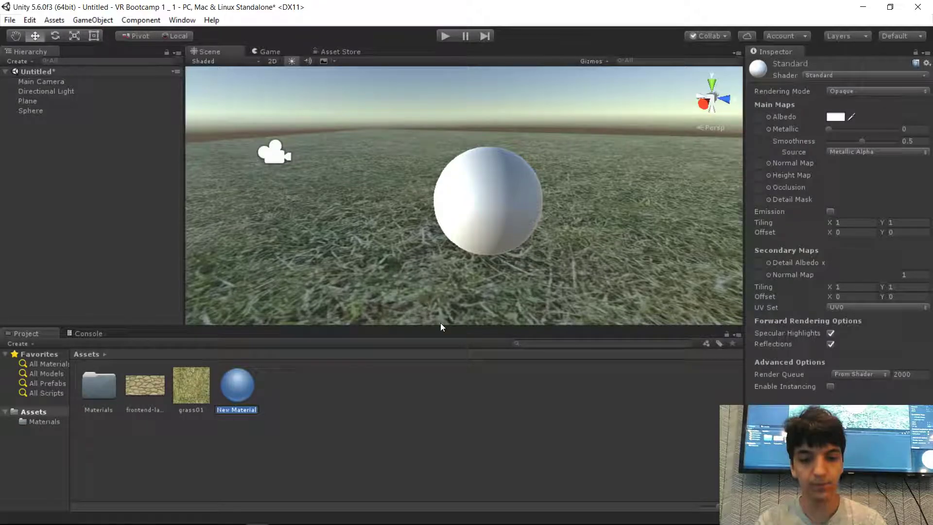
pyautogui.write('sphere')
pyautogui.press('Return')
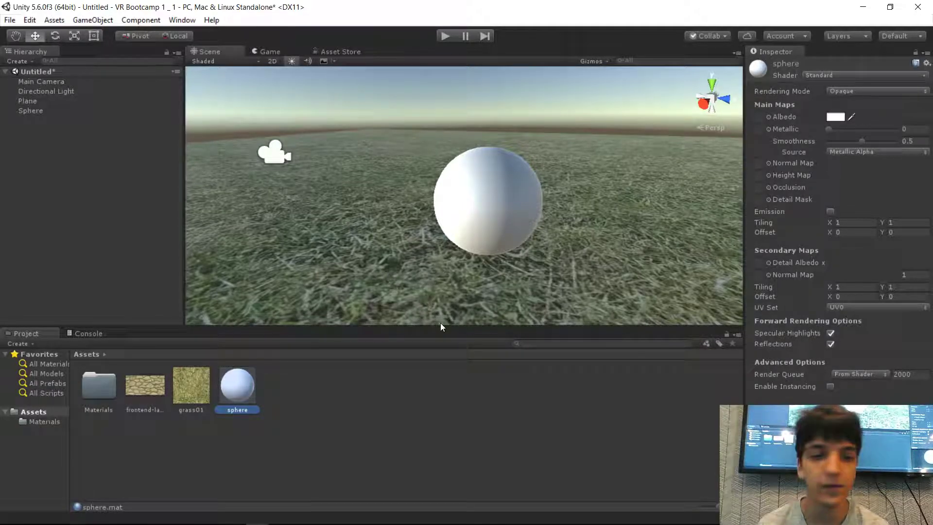
# - Assign the frontend-large texture to the Albedo map of the sphere material
pyautogui.click(371, 453)
pyautogui.click(241, 389)
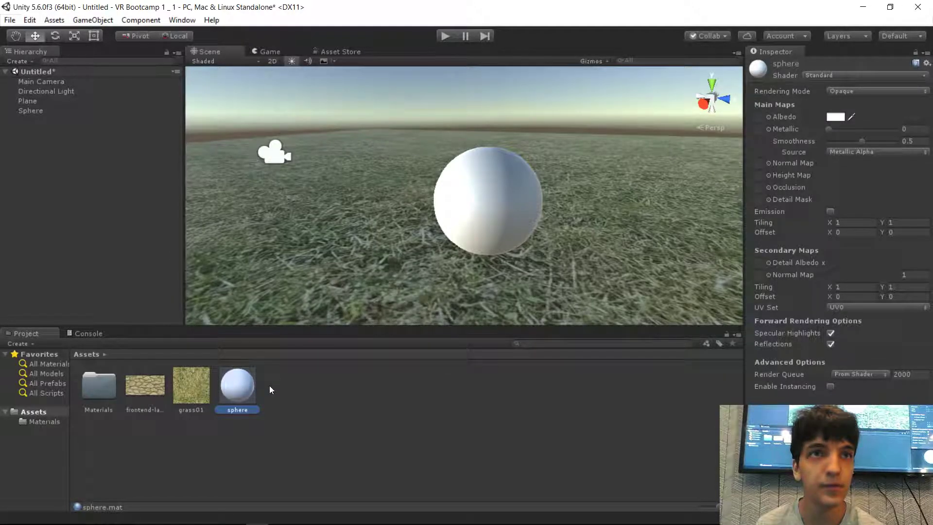
pyautogui.click(308, 397)
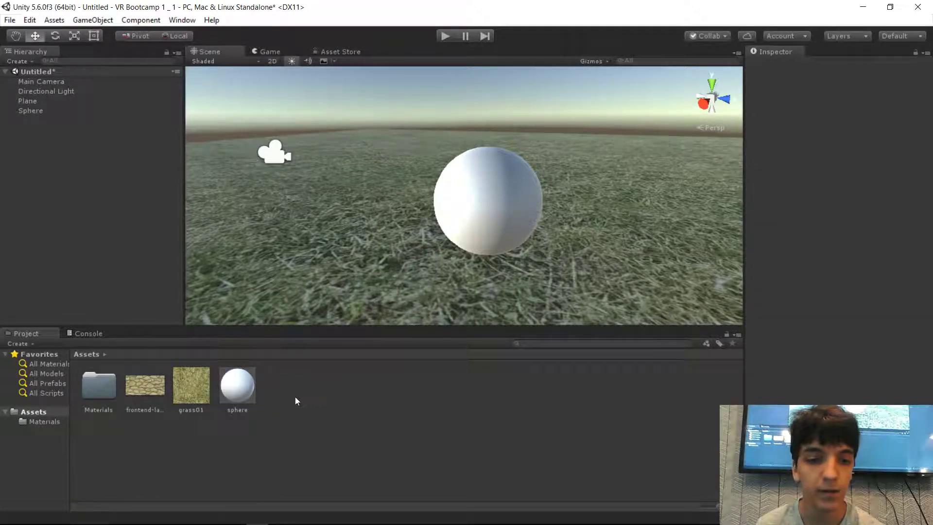
pyautogui.click(251, 395)
pyautogui.click(298, 400)
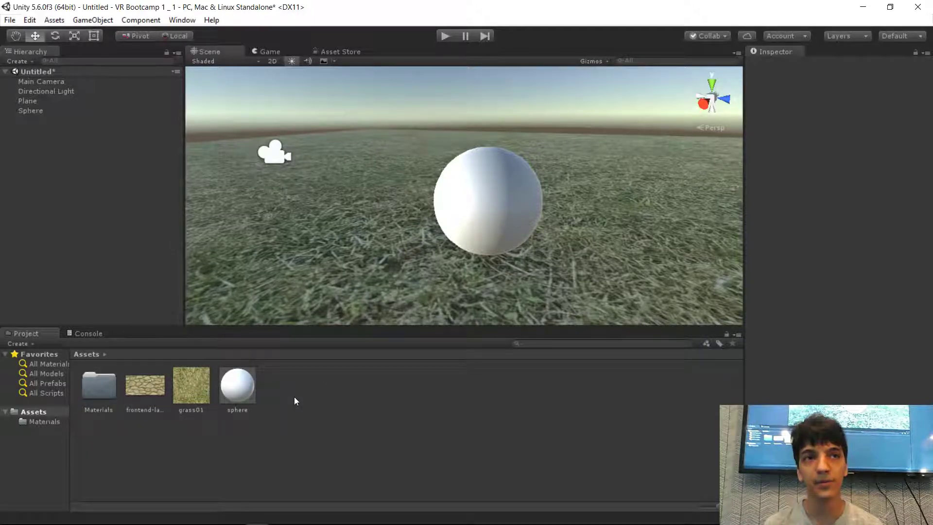
pyautogui.click(246, 396)
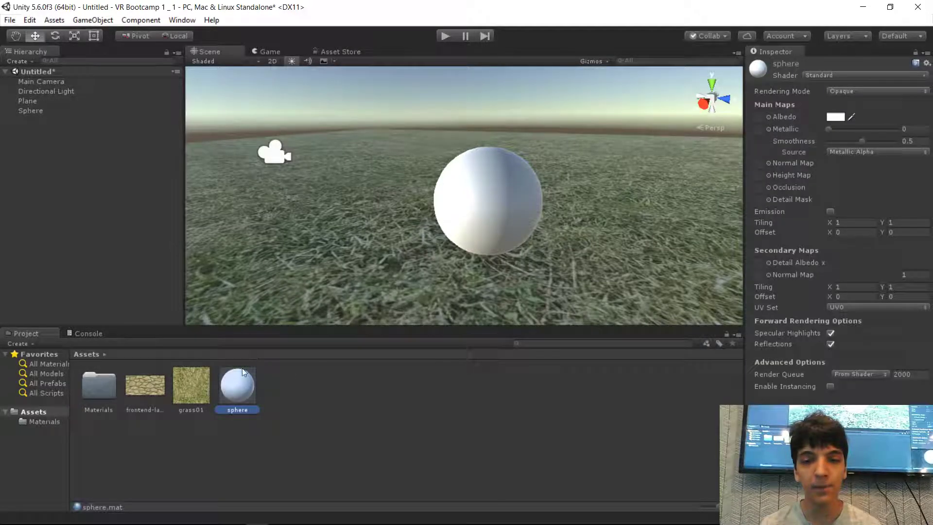
pyautogui.click(299, 390)
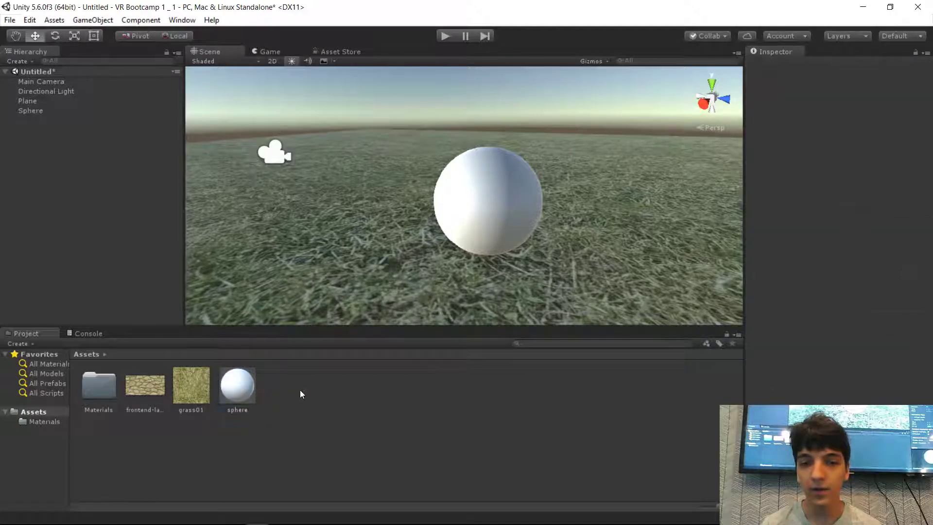
pyautogui.click(246, 387)
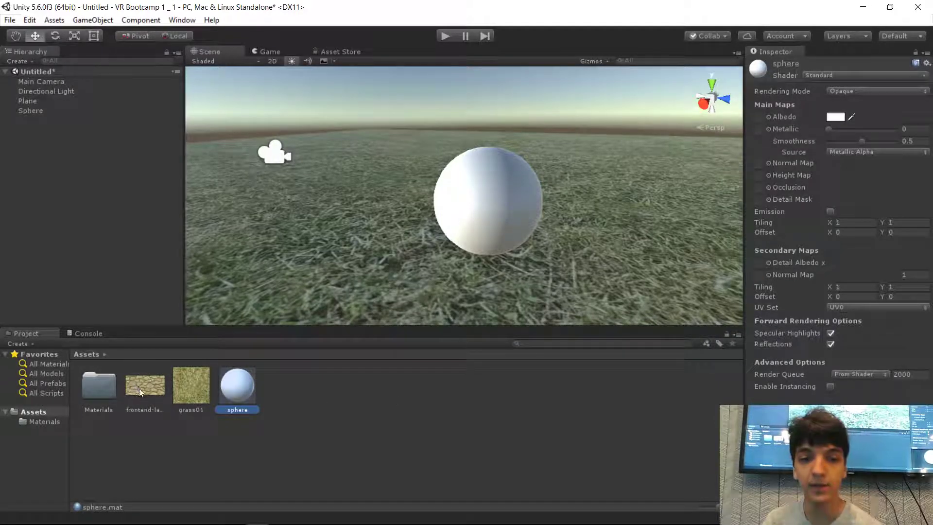
pyautogui.moveTo(139, 396); pyautogui.dragTo(757, 115)
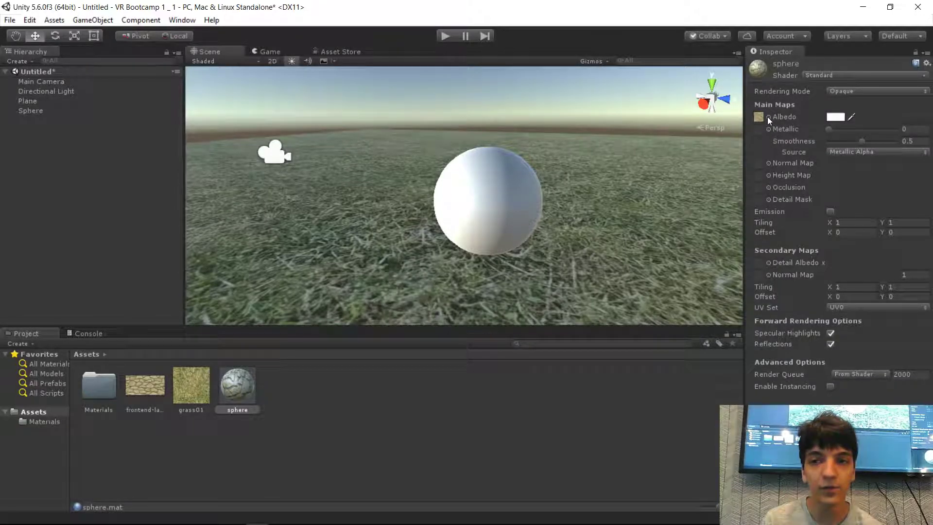
# - View the textures offered for the sphere material's Albedo map in the Select Texture window, and close it without changing the selection
pyautogui.click(769, 118)
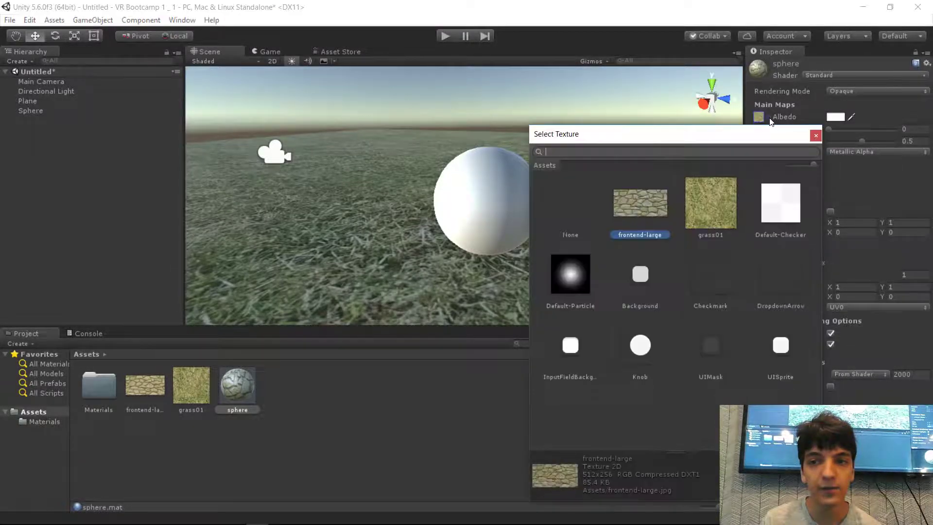
pyautogui.moveTo(762, 137); pyautogui.dragTo(625, 97)
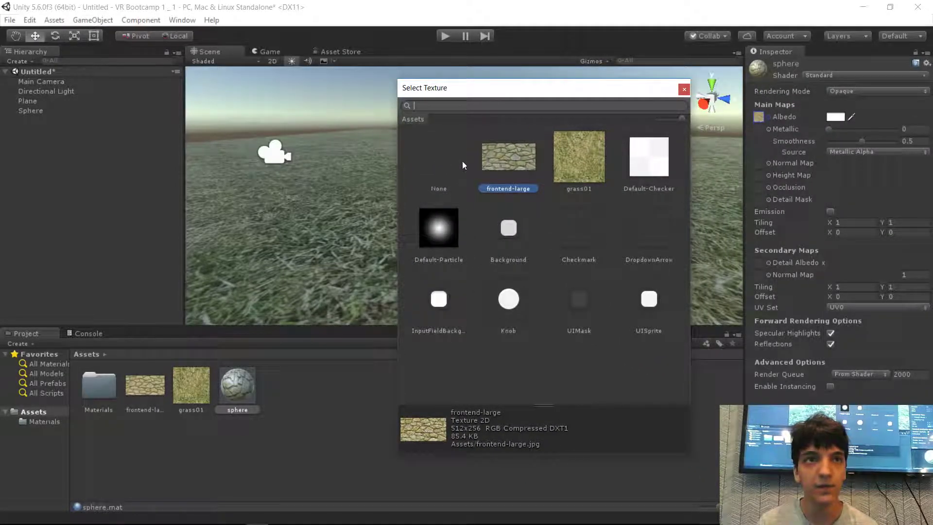
pyautogui.click(685, 90)
pyautogui.click(761, 115)
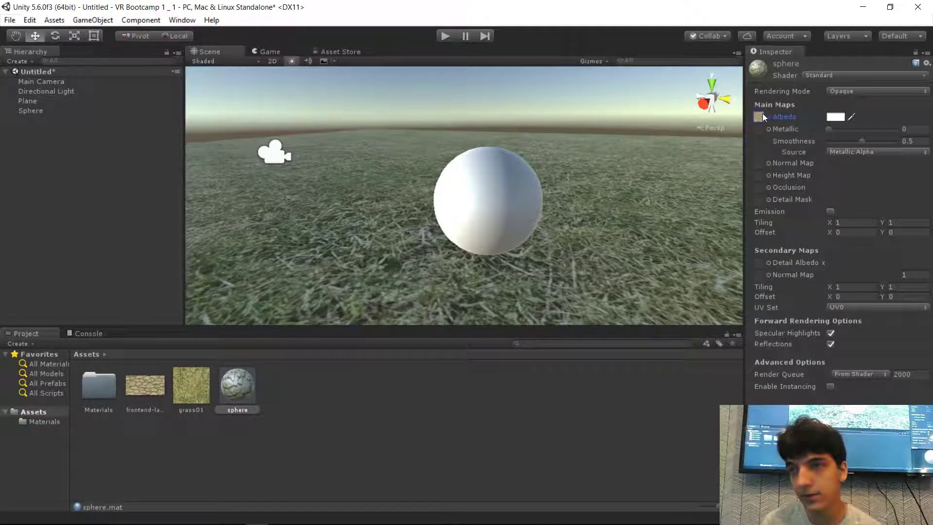
pyautogui.click(766, 117)
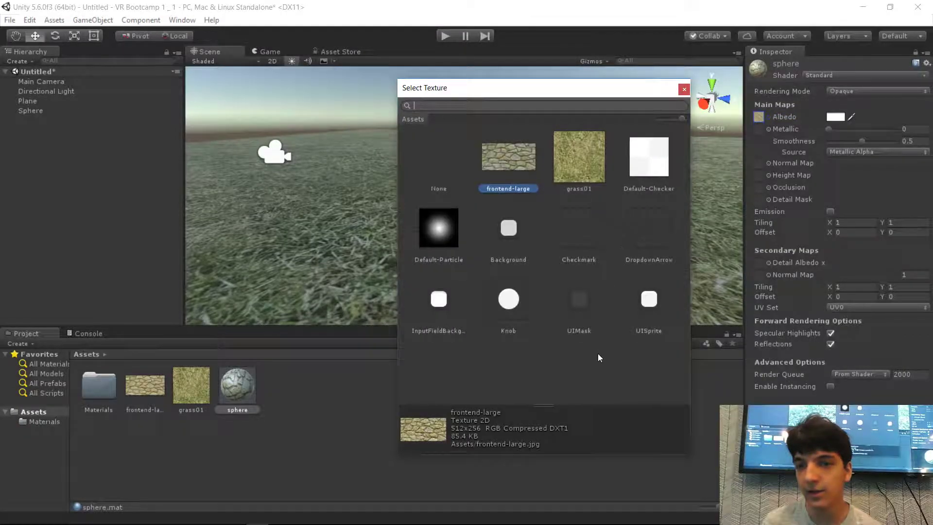
pyautogui.click(684, 90)
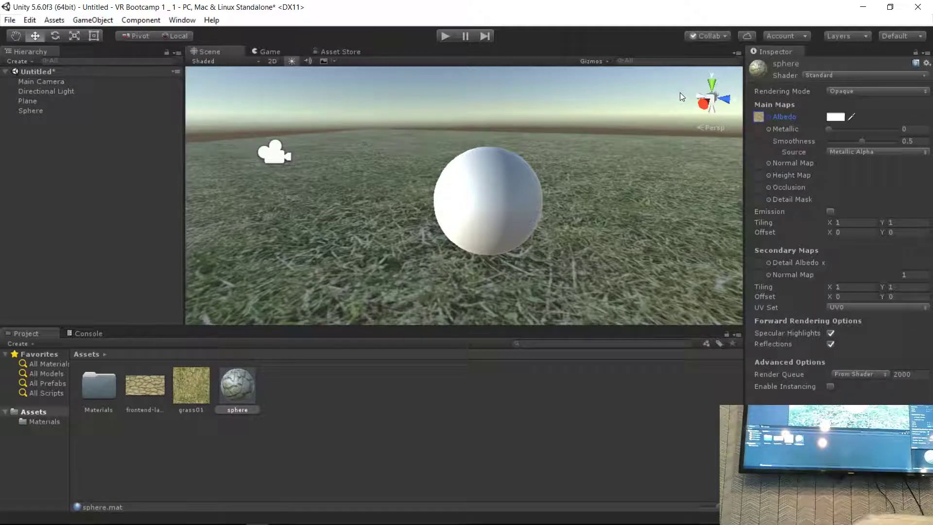
# - Apply the sphere material to the Sphere object in the scene
pyautogui.click(229, 389)
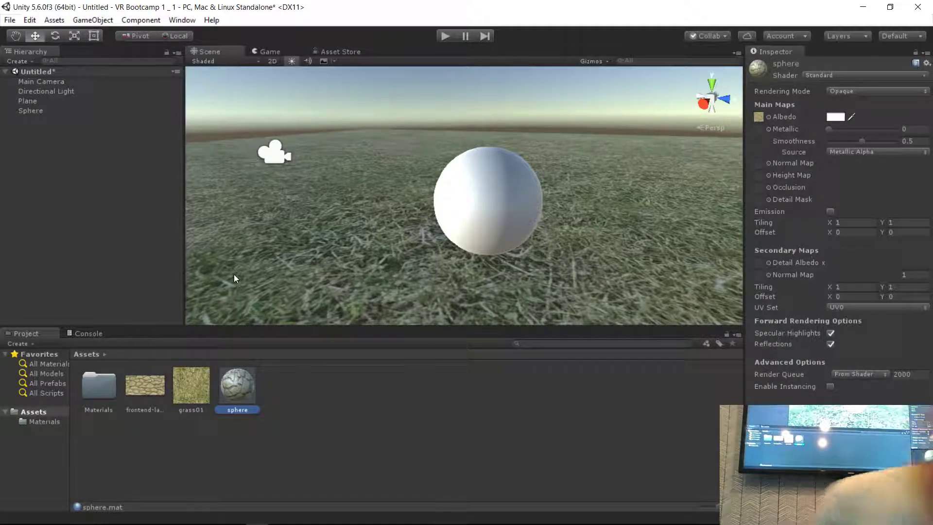
pyautogui.moveTo(497, 202)
pyautogui.keyDown('alt'); pyautogui.mouseDown()
pyautogui.moveTo(458, 226)
pyautogui.moveTo(479, 198)
pyautogui.moveTo(427, 207)
pyautogui.moveTo(494, 196)
pyautogui.mouseUp(); pyautogui.keyUp('alt')
pyautogui.click(498, 198)
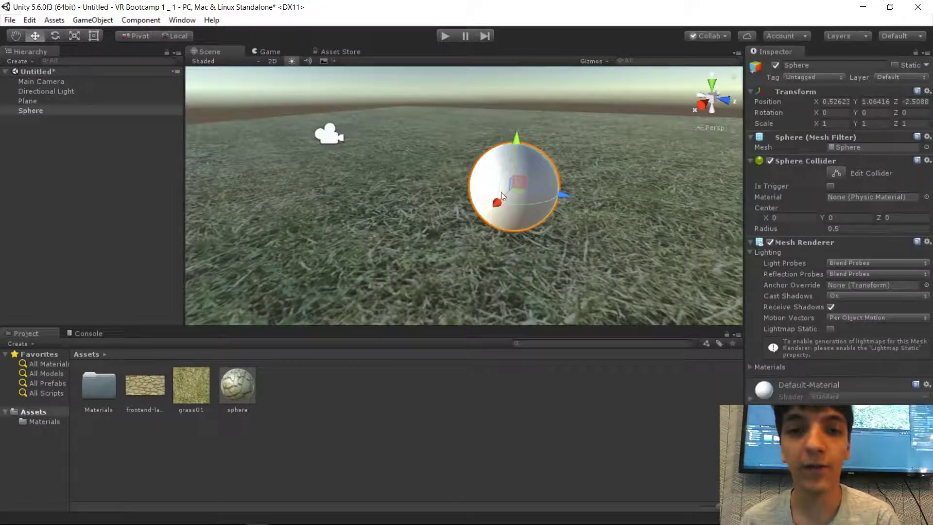
pyautogui.click(36, 110)
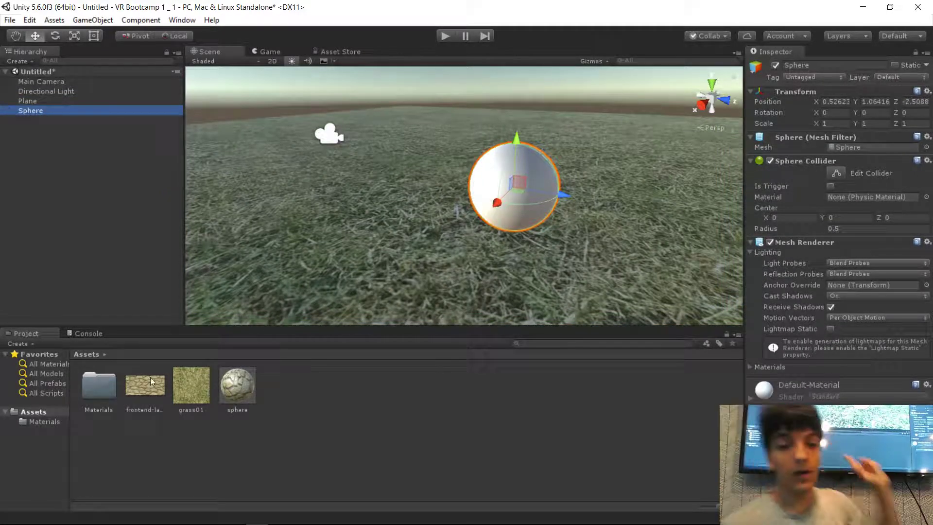
pyautogui.click(232, 383)
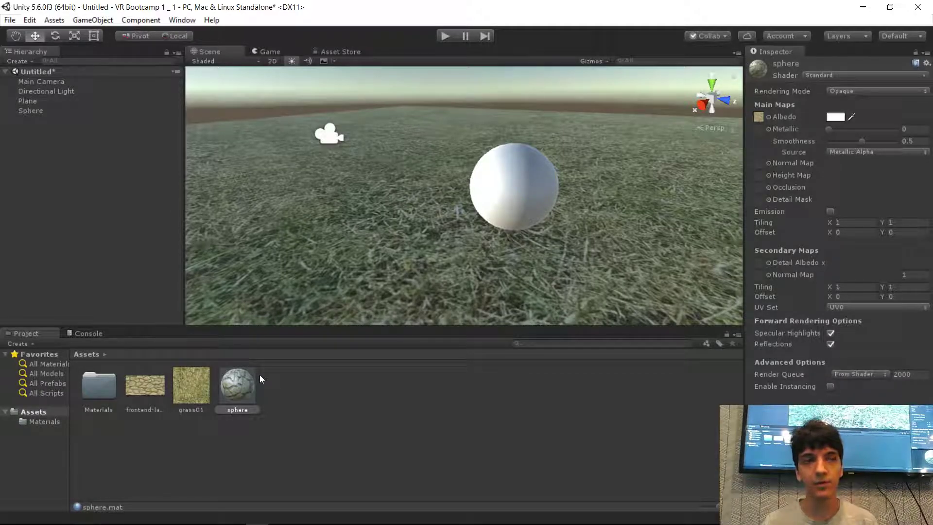
pyautogui.moveTo(237, 394); pyautogui.dragTo(515, 181)
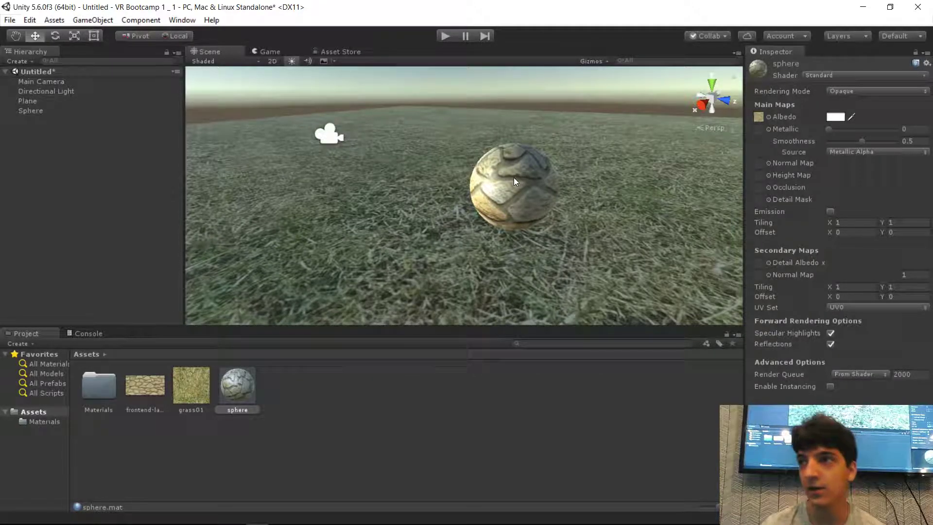
# - View the grass01 material's settings in the Materials folder, return to the Assets folder and clear the selection
pyautogui.doubleClick(95, 380)
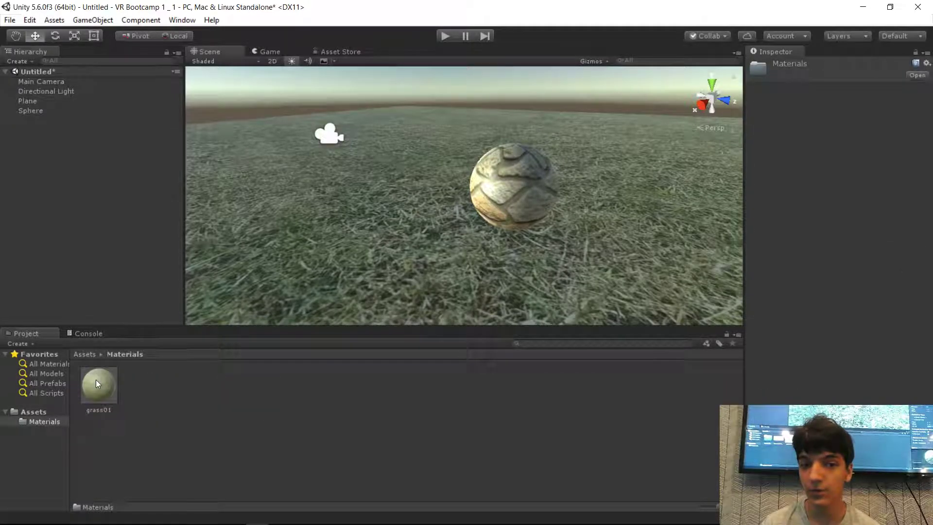
pyautogui.click(98, 395)
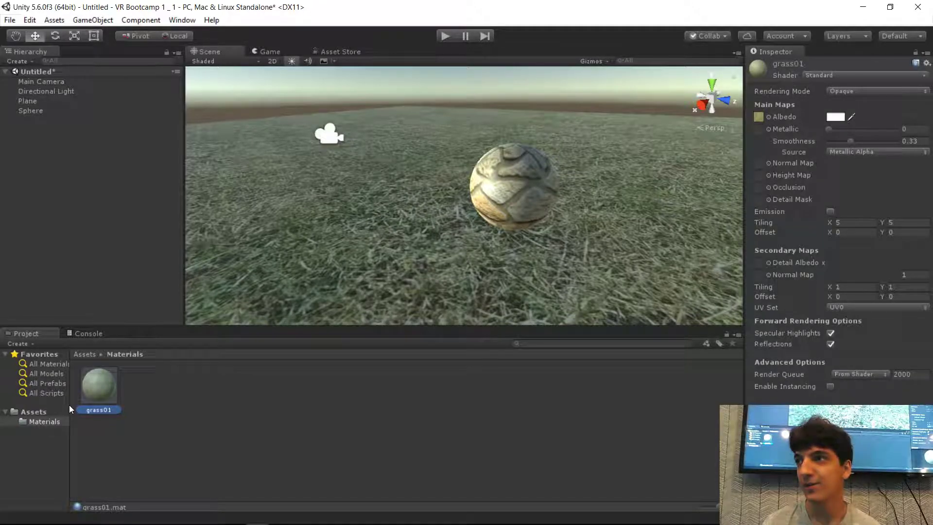
pyautogui.click(30, 412)
pyautogui.click(509, 412)
# - Examine the stone texture on the Sphere object from several sides and up close in the scene
pyautogui.moveTo(523, 289); pyautogui.dragTo(524, 208, button='right')
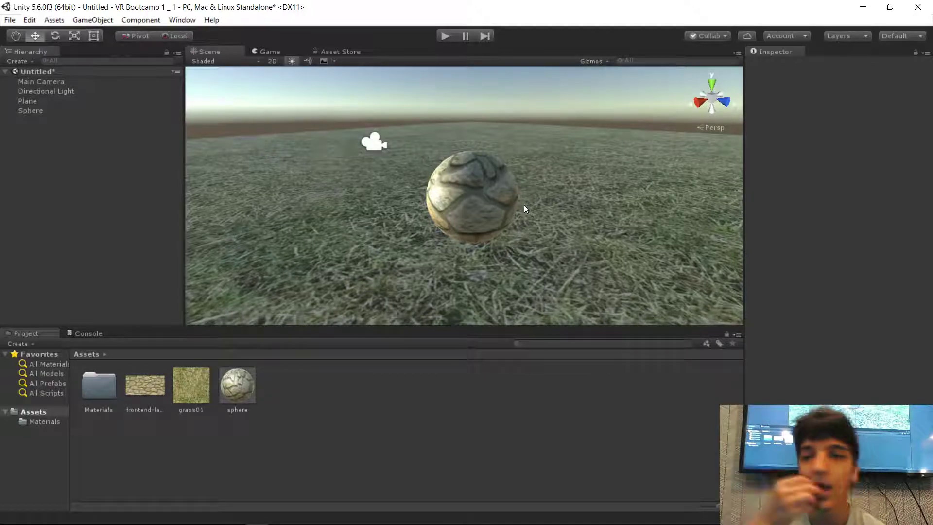
pyautogui.moveTo(631, 196); pyautogui.dragTo(681, 184, button='right')
pyautogui.press('w')
pyautogui.press('d')
pyautogui.press('s')
pyautogui.moveTo(792, 182); pyautogui.dragTo(783, 175, button='right')
pyautogui.click(152, 403)
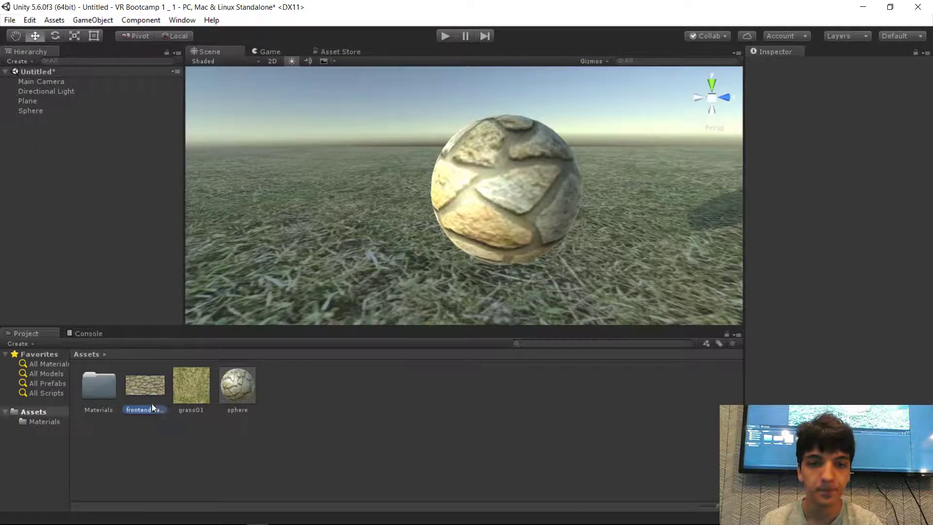
pyautogui.click(509, 152)
pyautogui.moveTo(509, 152)
pyautogui.mouseDown(button='right')
pyautogui.moveTo(555, 148)
pyautogui.moveTo(417, 141)
pyautogui.moveTo(524, 151)
pyautogui.moveTo(457, 149)
pyautogui.moveTo(516, 149)
pyautogui.moveTo(498, 148)
pyautogui.mouseUp(button='right')
pyautogui.press('w')
pyautogui.press('w')
pyautogui.press('s')
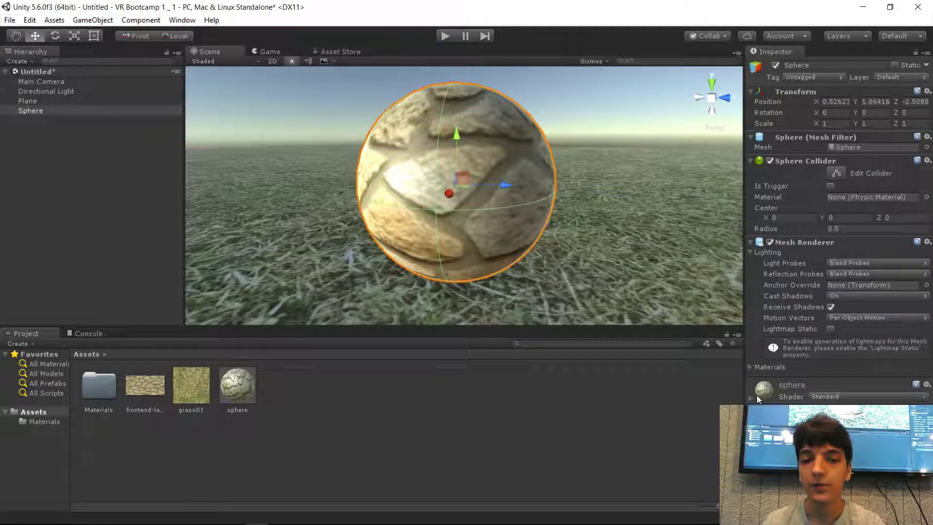
pyautogui.moveTo(686, 163); pyautogui.dragTo(508, 146, button='right')
pyautogui.click(455, 410)
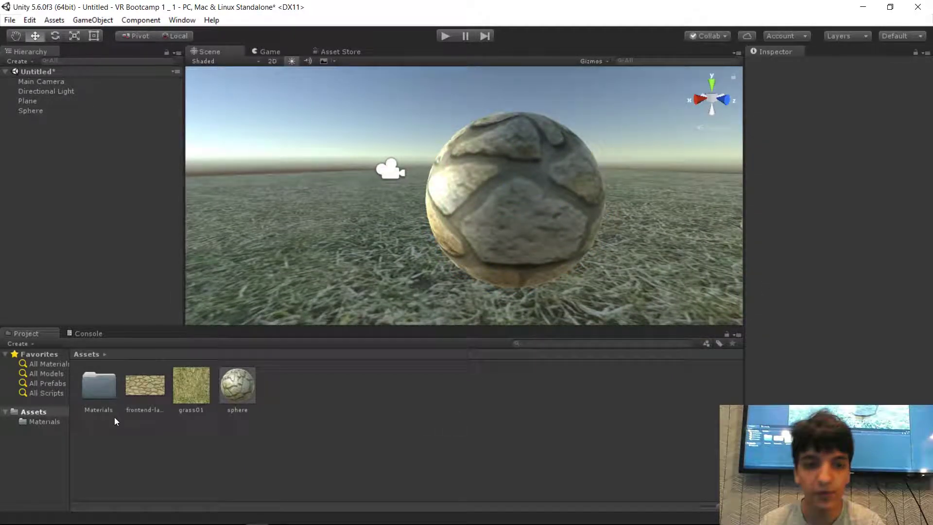
# - View the frontend-large texture's import settings and compare the texture with its appearance on the sphere up close
pyautogui.click(138, 392)
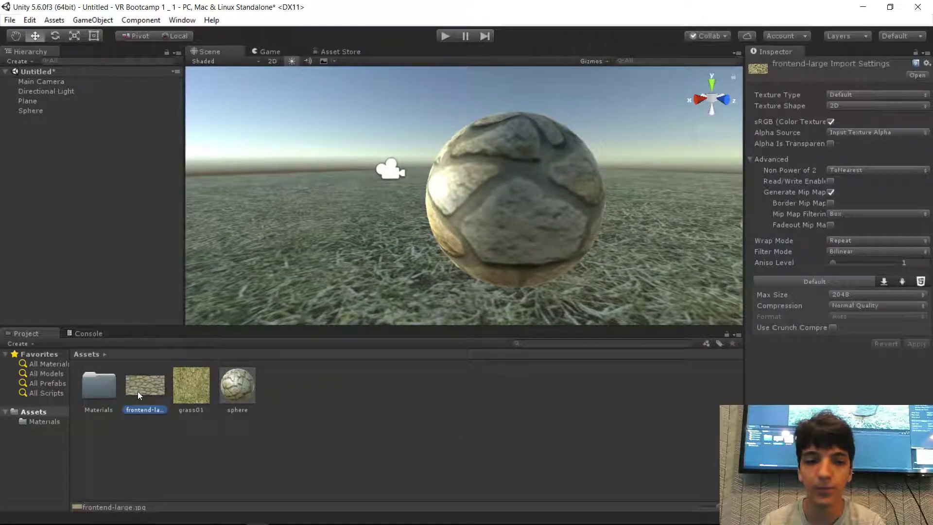
pyautogui.rightClick(138, 392)
pyautogui.click(150, 442)
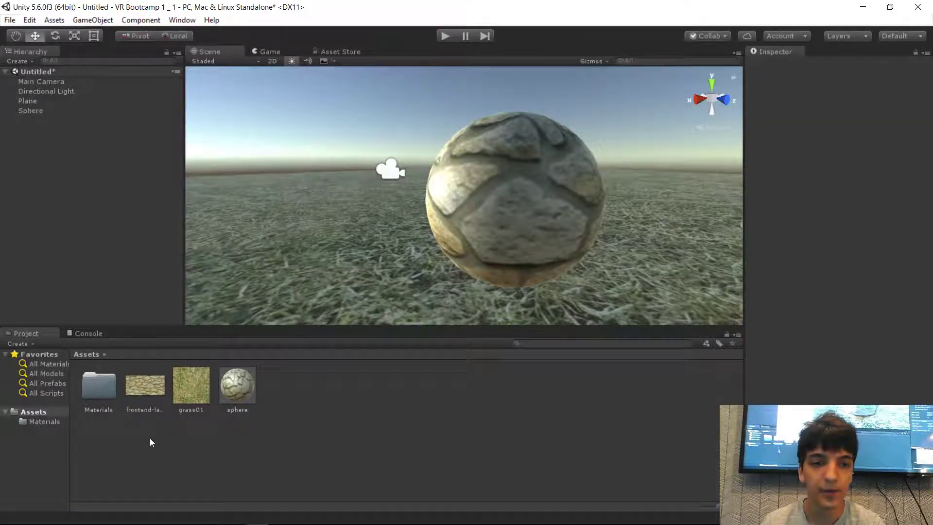
pyautogui.click(146, 394)
pyautogui.press('w')
pyautogui.moveTo(585, 94); pyautogui.dragTo(369, 107, button='right')
pyautogui.press('s')
pyautogui.press('w')
pyautogui.press('s')
pyautogui.press('s')
pyautogui.press('w')
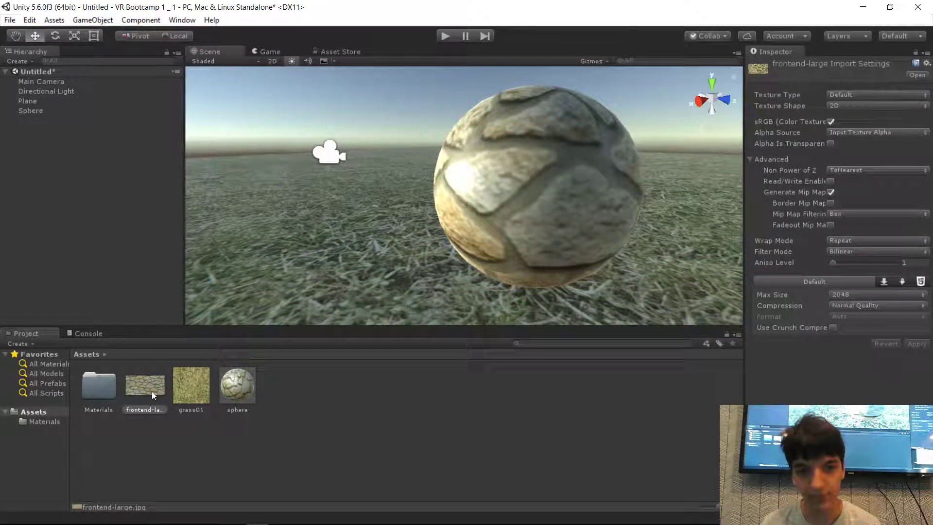
# - Show the frontend-large texture's file in File Explorer and enlarge the file icons of the Assets folder
pyautogui.rightClick(152, 392)
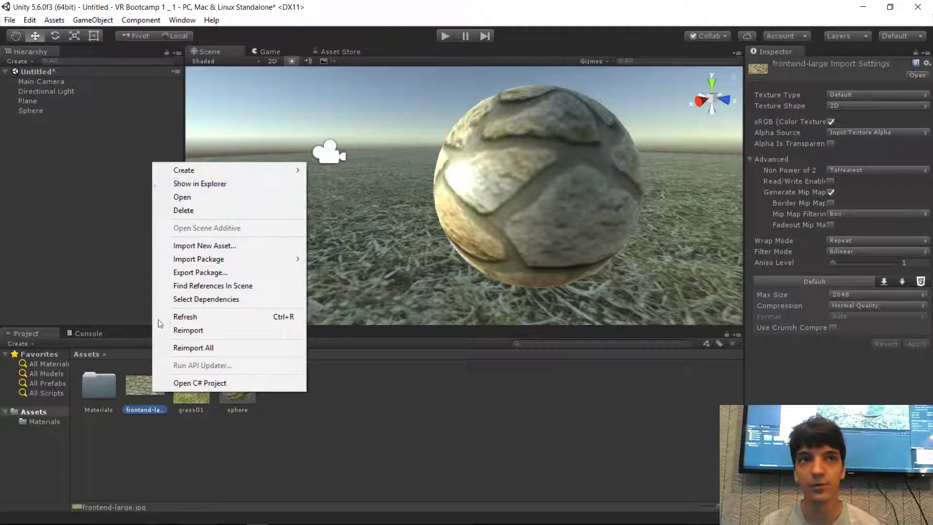
pyautogui.rightClick(138, 395)
pyautogui.click(131, 447)
pyautogui.click(143, 396)
pyautogui.rightClick(143, 395)
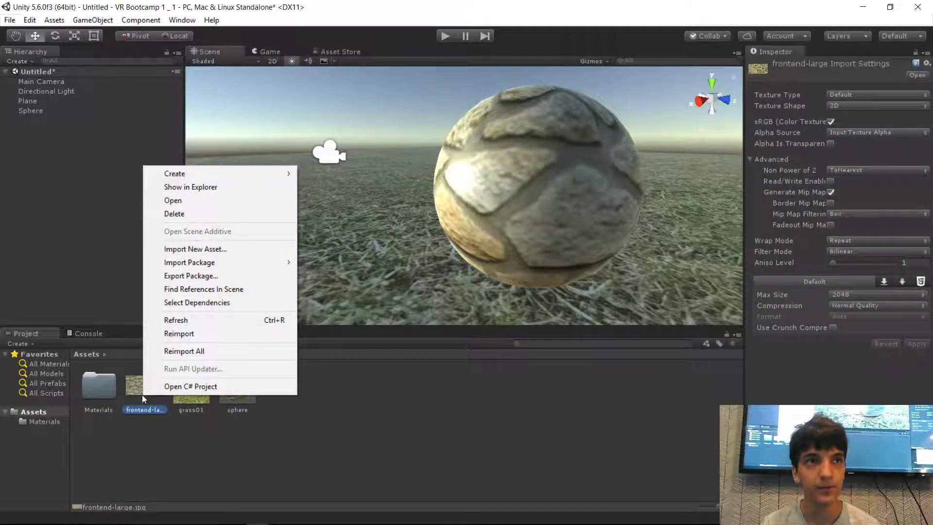
pyautogui.click(196, 186)
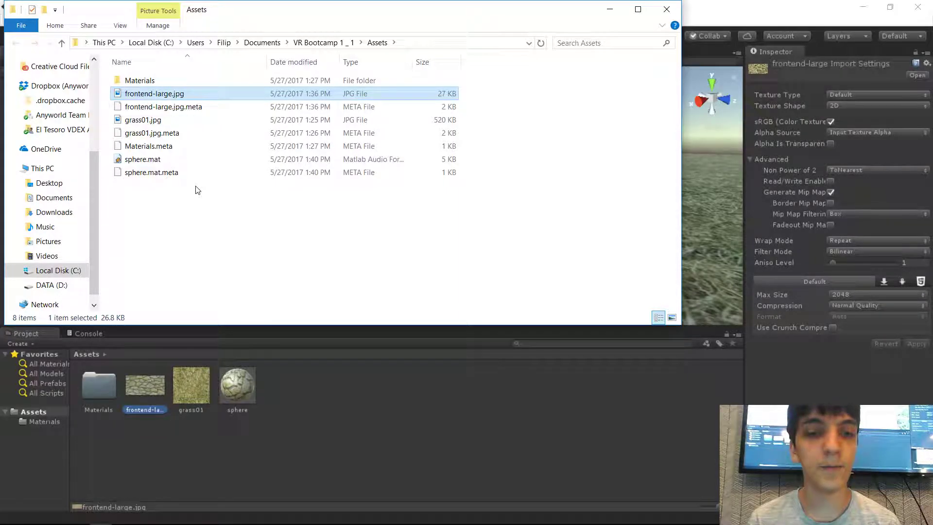
pyautogui.keyDown('ctrl'); pyautogui.scroll(3, 271, 229); pyautogui.keyUp('ctrl')
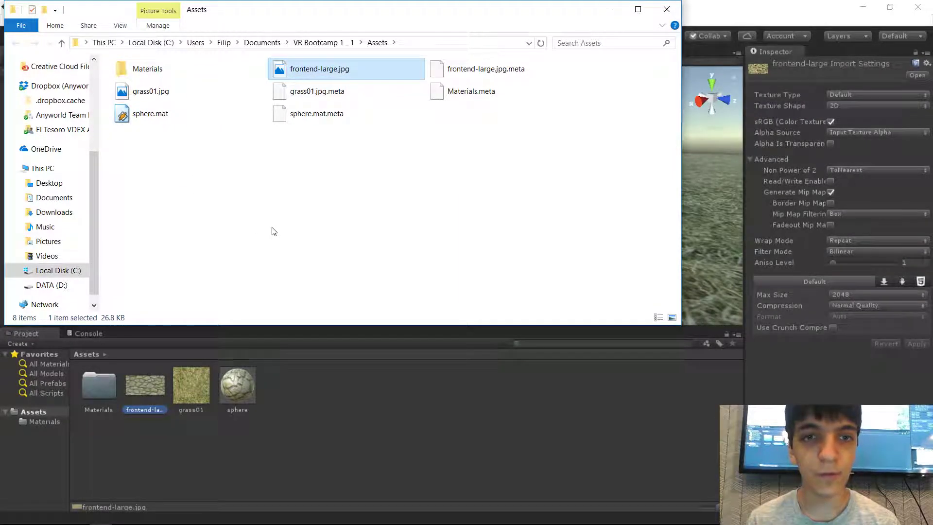
# - Enlarge the file icons and duplicate frontend-large.jpg within the project's Assets folder
pyautogui.keyDown('ctrl'); pyautogui.scroll(2, 272, 229); pyautogui.keyUp('ctrl')
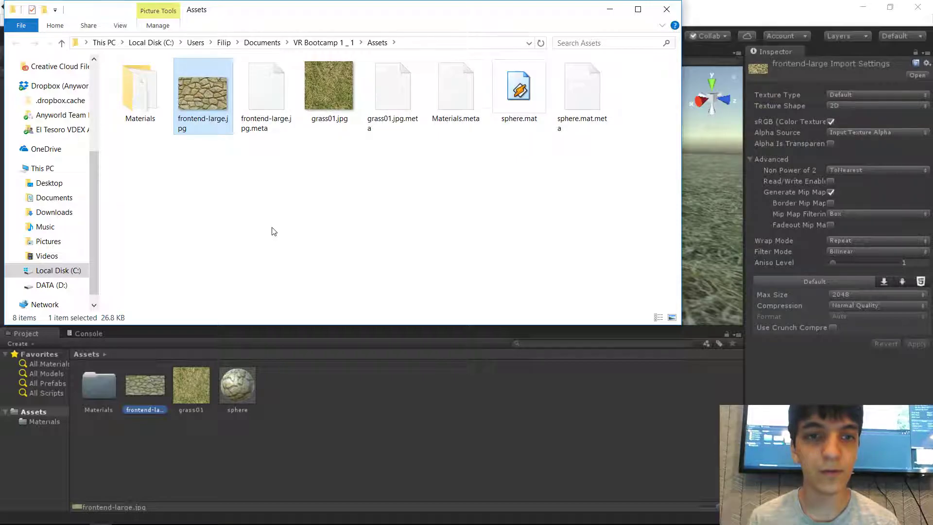
pyautogui.click(258, 94)
pyautogui.click(194, 91)
pyautogui.click(260, 99)
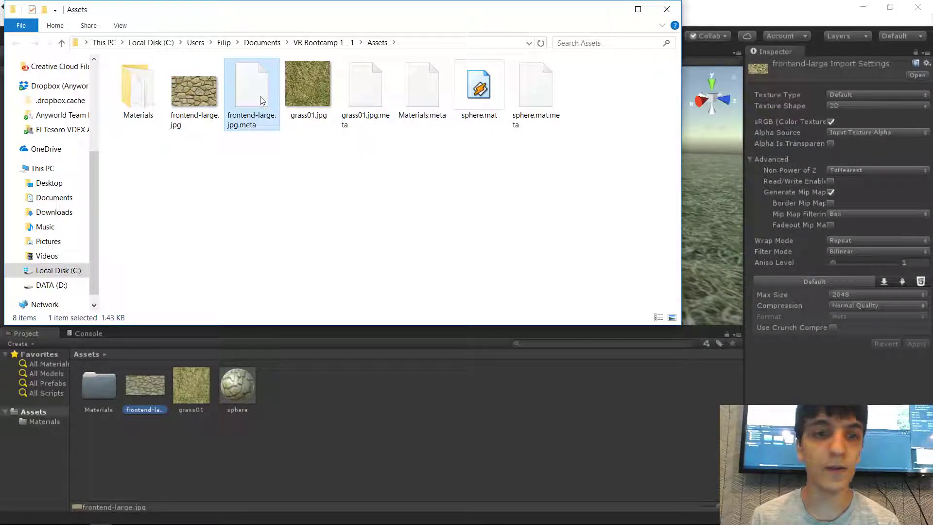
pyautogui.click(325, 248)
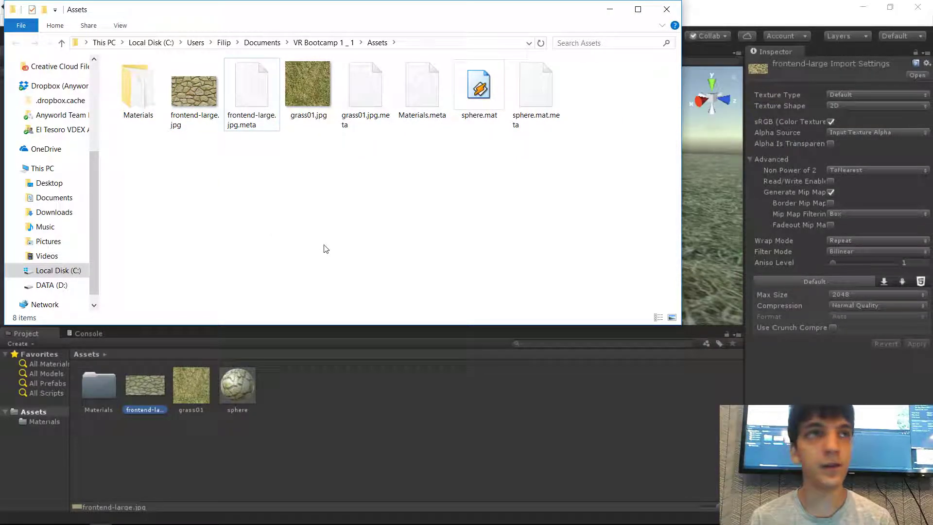
pyautogui.click(187, 102)
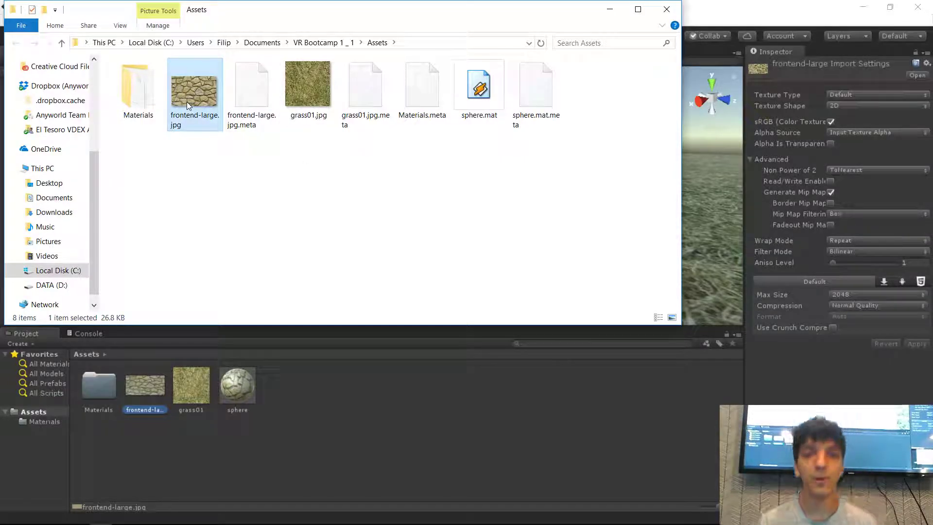
pyautogui.moveTo(216, 165); pyautogui.dragTo(188, 91)
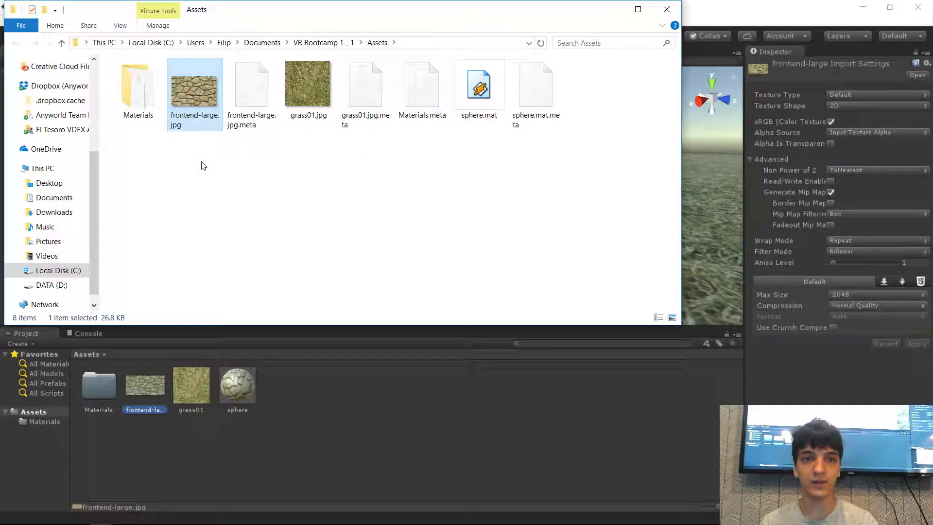
pyautogui.hotkey('ctrl', 'v')
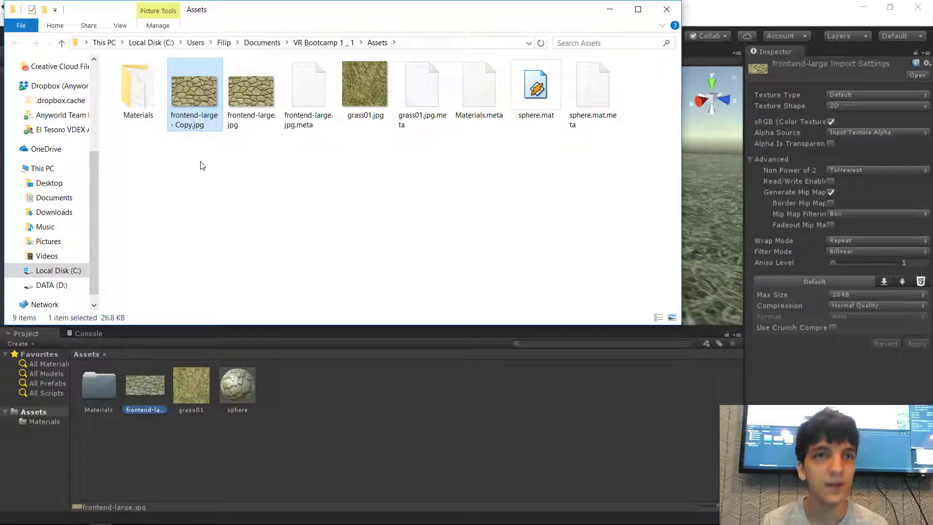
# - Rename the duplicated texture file as "frontend-large - normal.jpg"
pyautogui.click(255, 97)
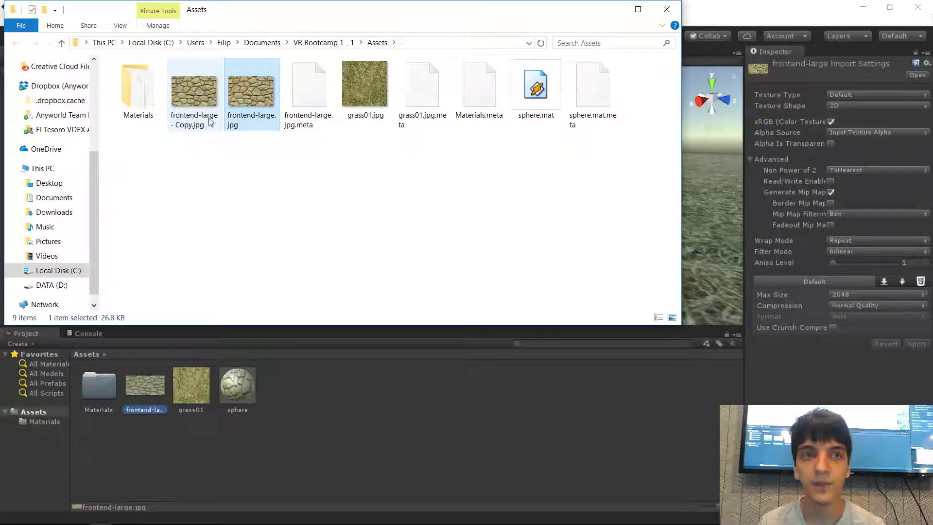
pyautogui.moveTo(258, 168); pyautogui.dragTo(219, 157)
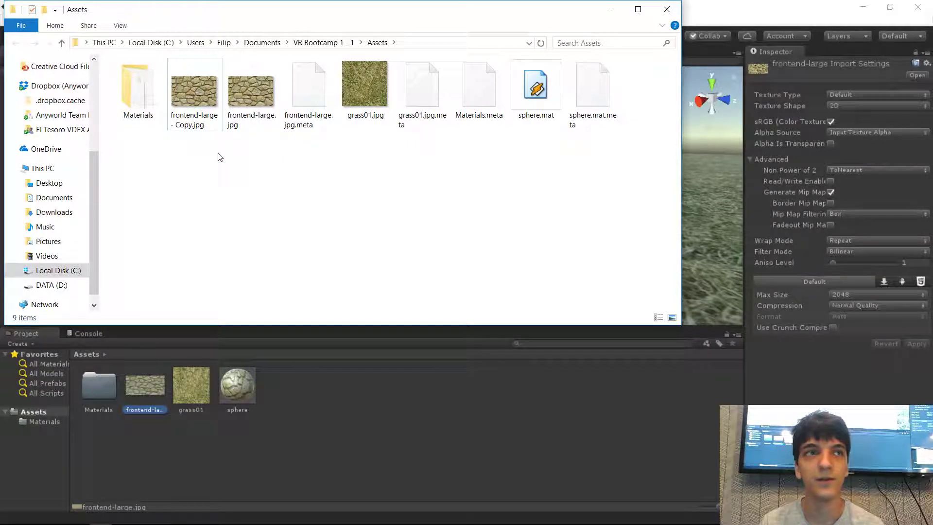
pyautogui.click(185, 122)
pyautogui.click(182, 127)
pyautogui.moveTo(182, 127); pyautogui.dragTo(198, 127)
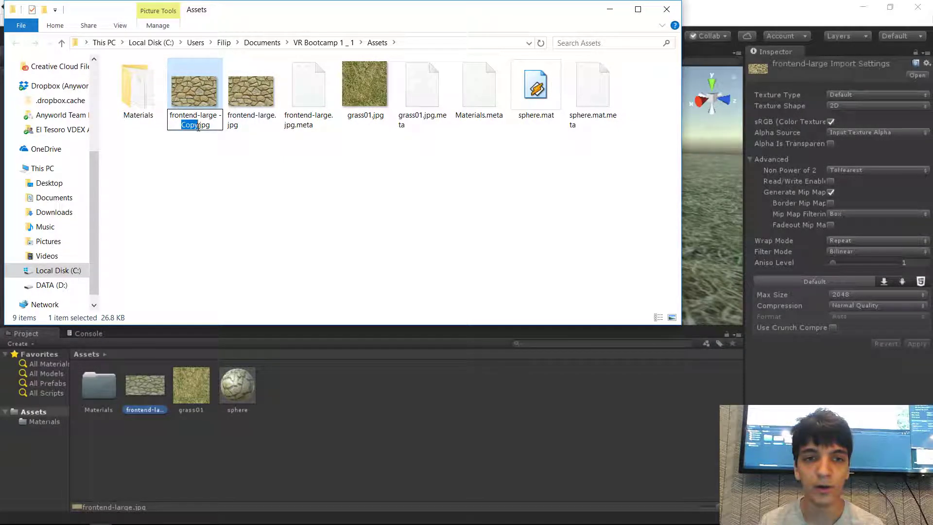
pyautogui.write('normal')
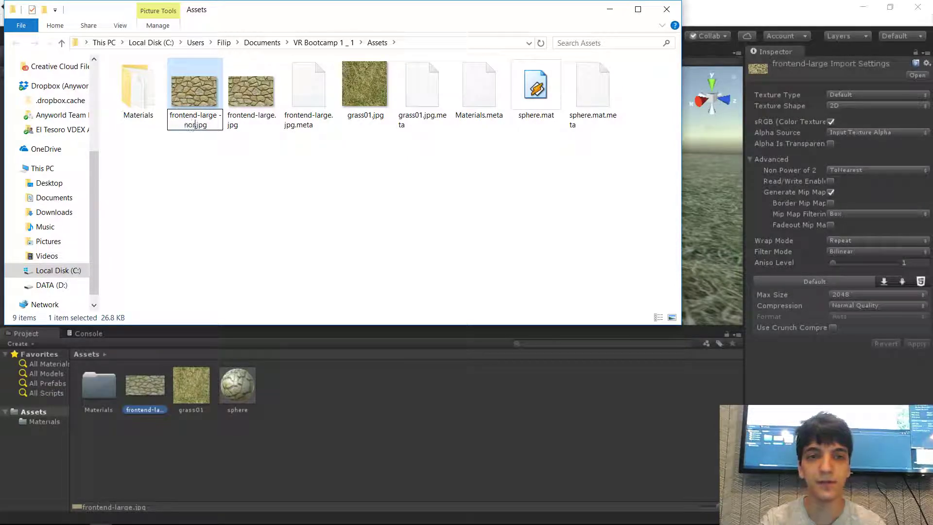
pyautogui.press('Return')
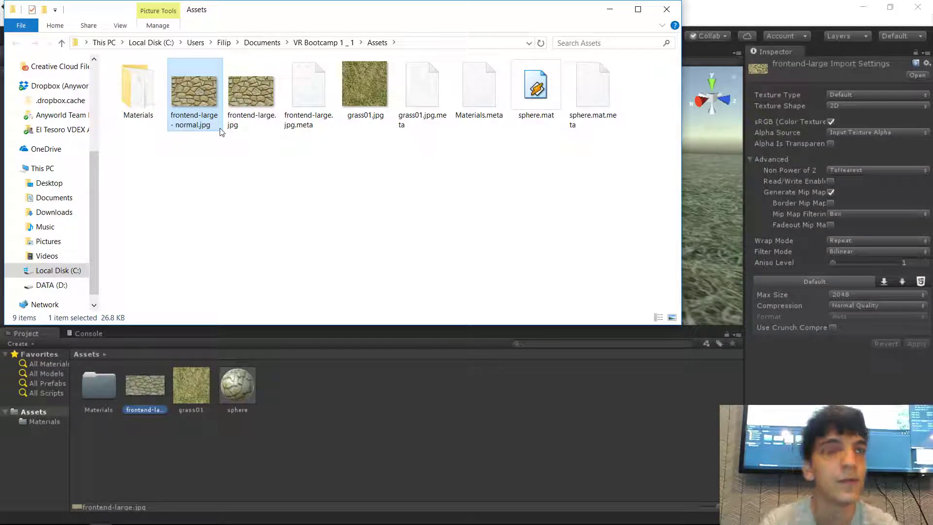
# - Compare the original and the renamed texture file, move the File Explorer window and switch back to Unity
pyautogui.moveTo(207, 162); pyautogui.dragTo(217, 137)
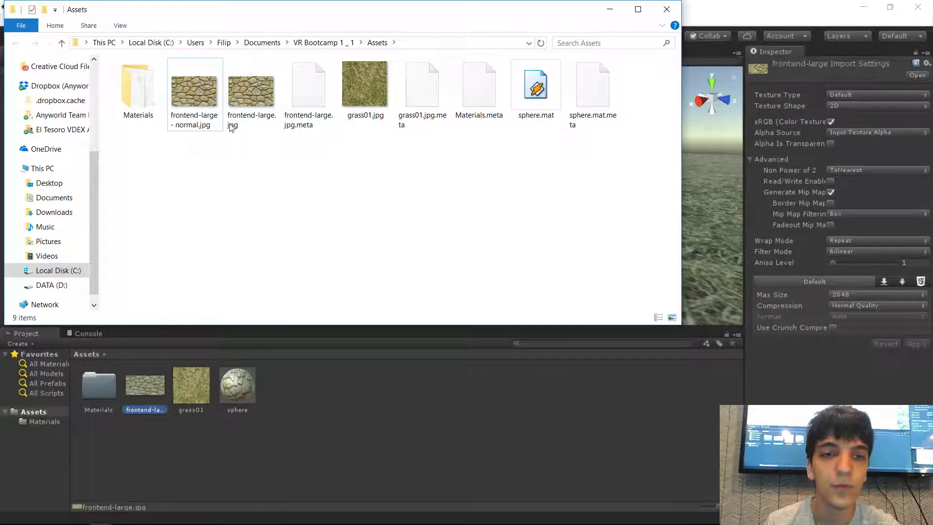
pyautogui.click(255, 94)
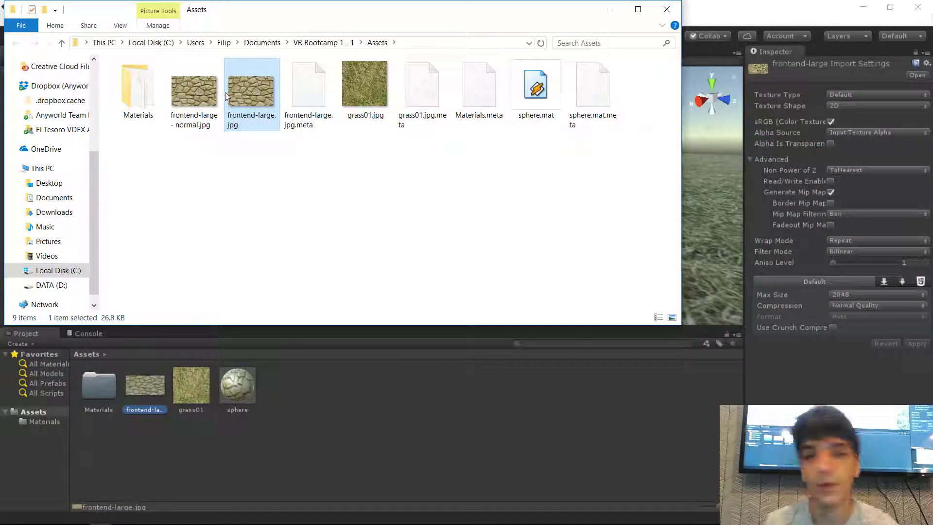
pyautogui.click(213, 101)
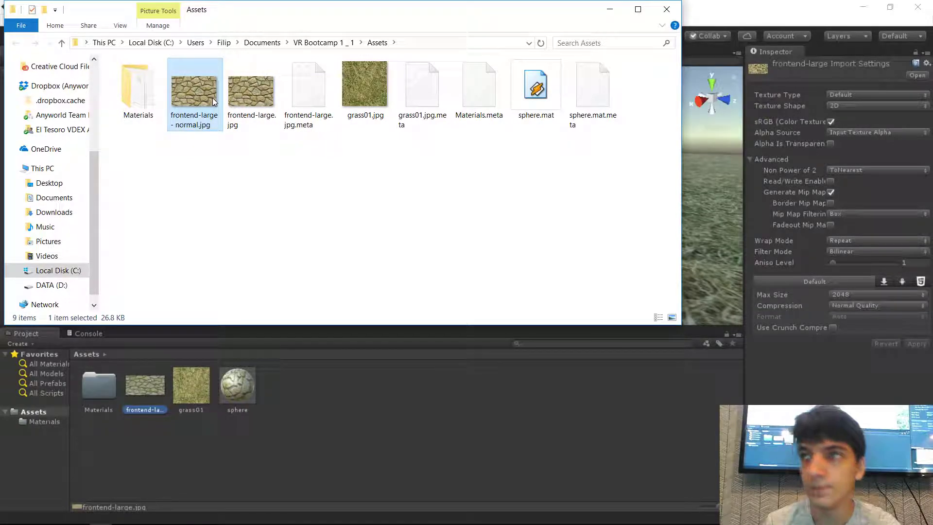
pyautogui.click(215, 151)
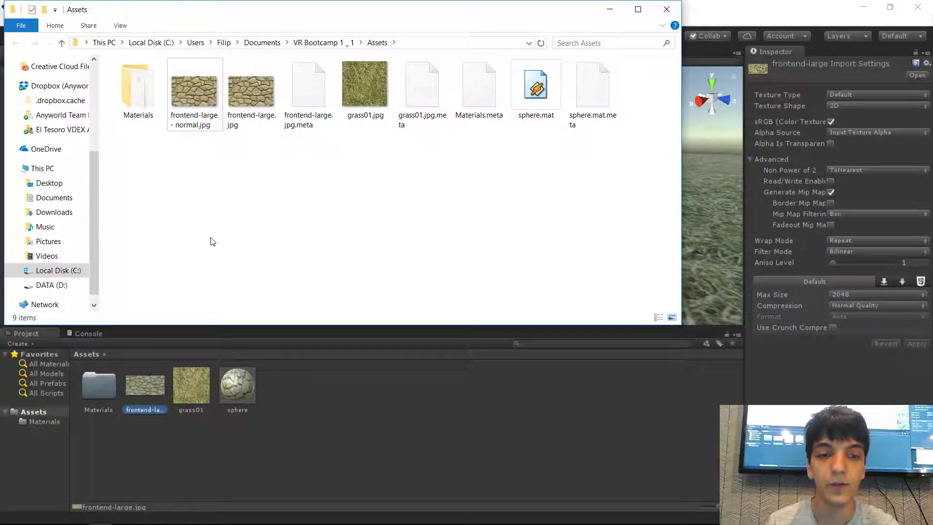
pyautogui.moveTo(276, 12); pyautogui.dragTo(347, 34)
pyautogui.moveTo(265, 116); pyautogui.dragTo(293, 191)
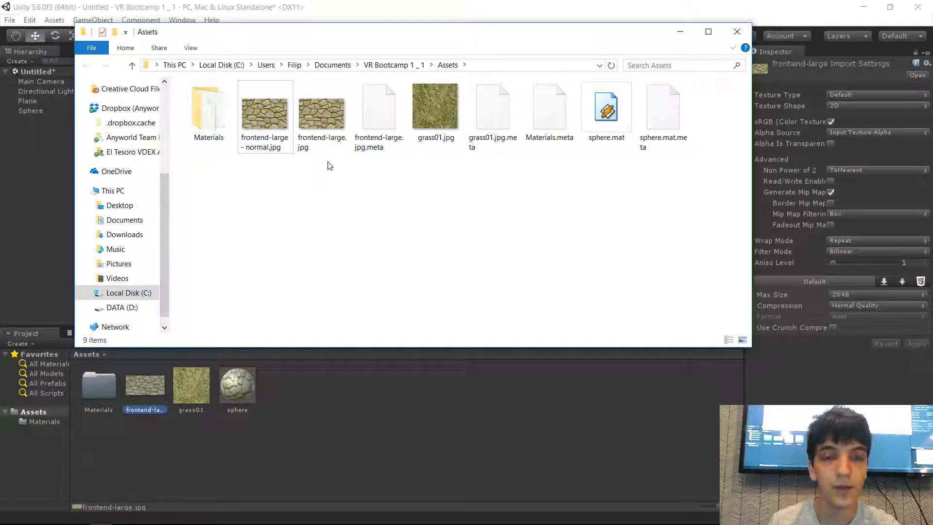
pyautogui.click(375, 415)
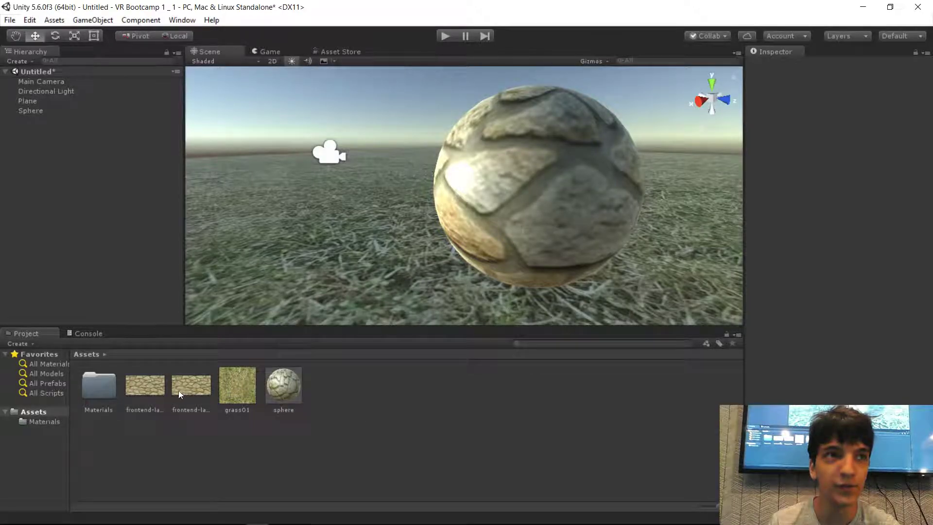
# - Compare the import settings of the frontend-large and frontend-large - normal textures
pyautogui.click(181, 388)
pyautogui.click(151, 383)
pyautogui.click(192, 384)
pyautogui.click(146, 383)
pyautogui.click(181, 388)
pyautogui.click(146, 382)
pyautogui.click(181, 388)
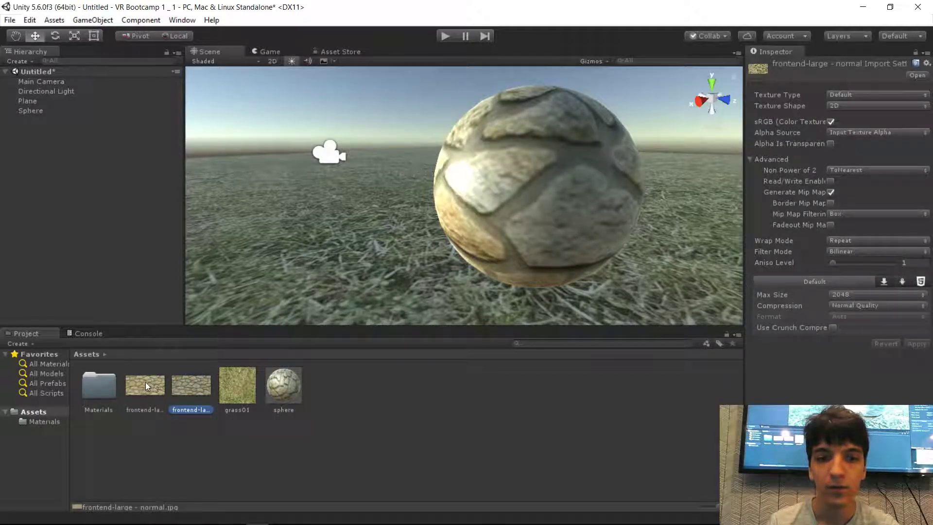
pyautogui.click(145, 382)
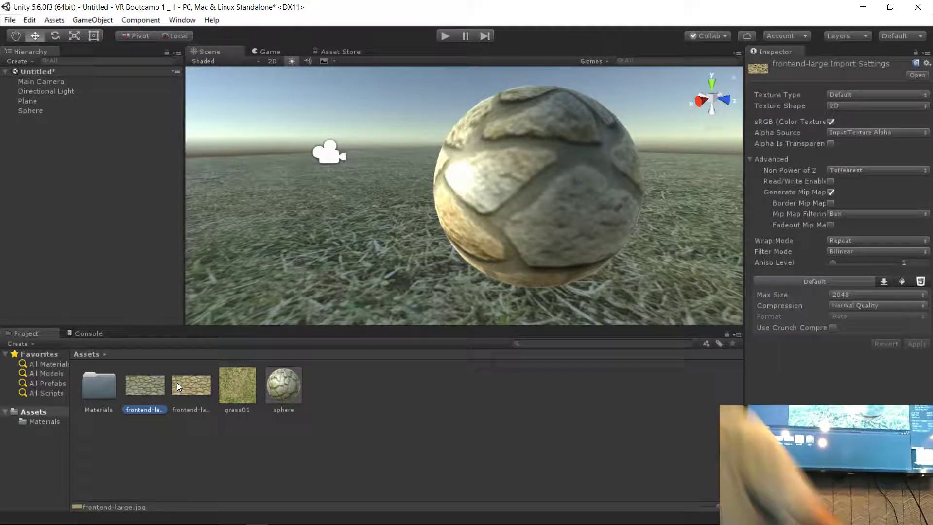
pyautogui.click(189, 435)
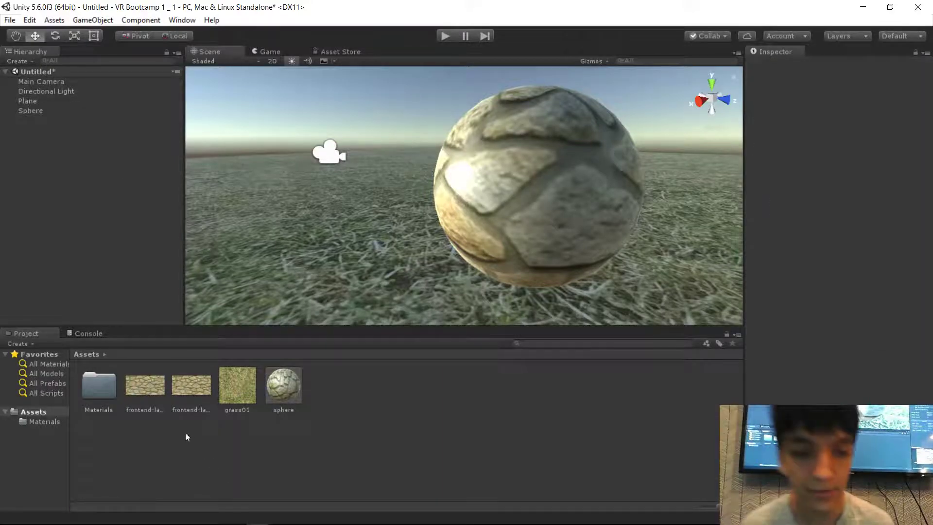
pyautogui.click(150, 393)
pyautogui.click(191, 389)
pyautogui.click(155, 388)
pyautogui.click(197, 380)
pyautogui.click(223, 436)
# - View the size, compression and texture type settings of the frontend-large - normal texture
pyautogui.click(204, 392)
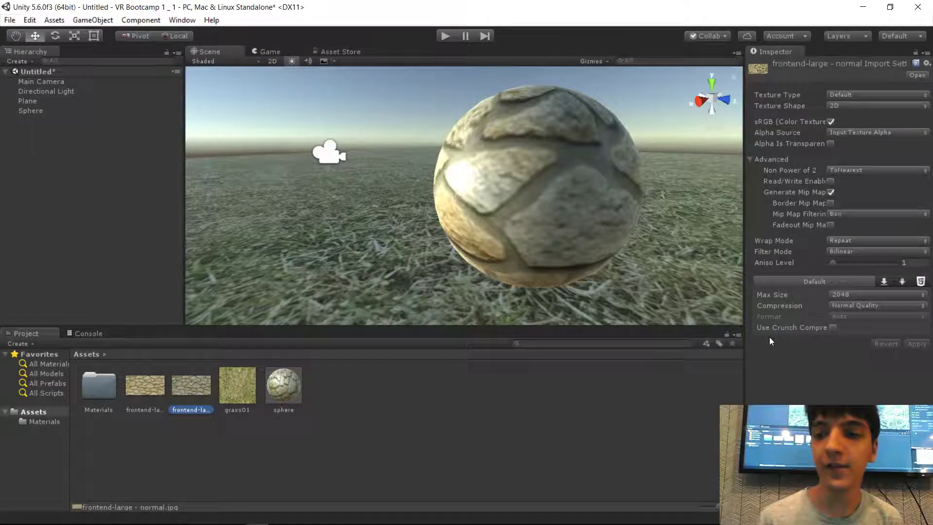
pyautogui.click(846, 296)
pyautogui.click(789, 302)
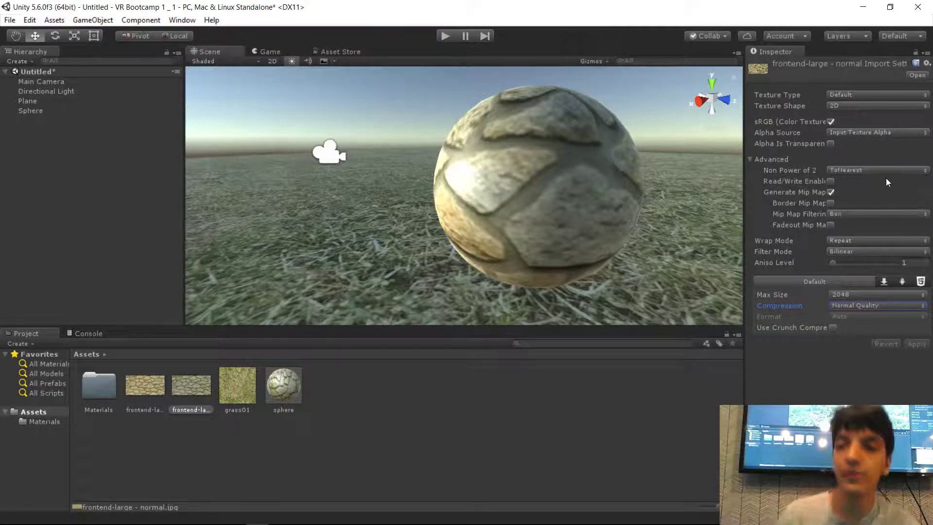
pyautogui.click(851, 95)
pyautogui.click(846, 102)
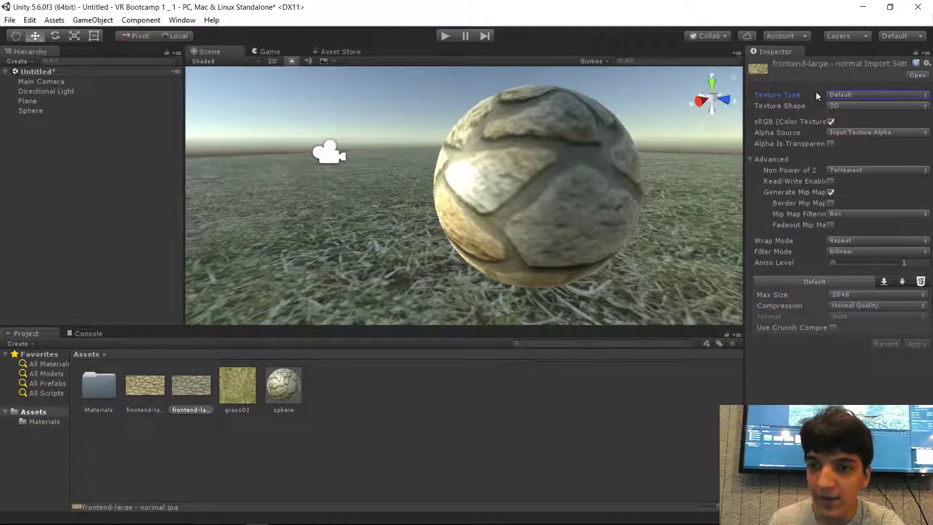
pyautogui.click(228, 457)
pyautogui.click(190, 386)
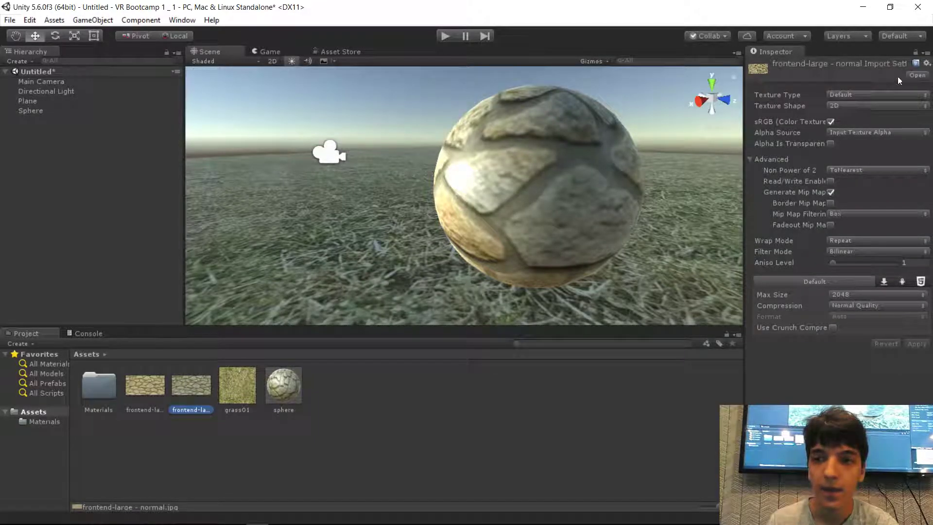
# - Set the Texture Type of the frontend-large - normal texture to Normal map
pyautogui.click(856, 93)
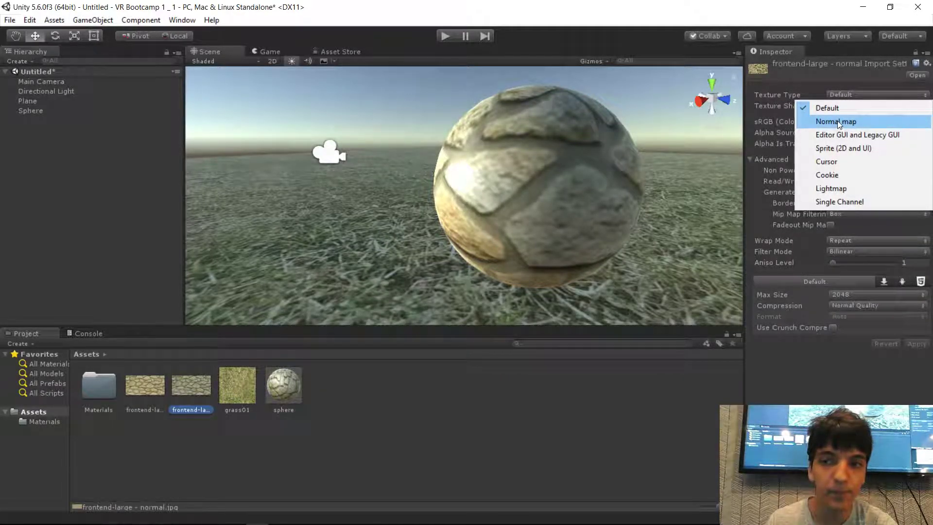
pyautogui.click(838, 121)
pyautogui.click(846, 100)
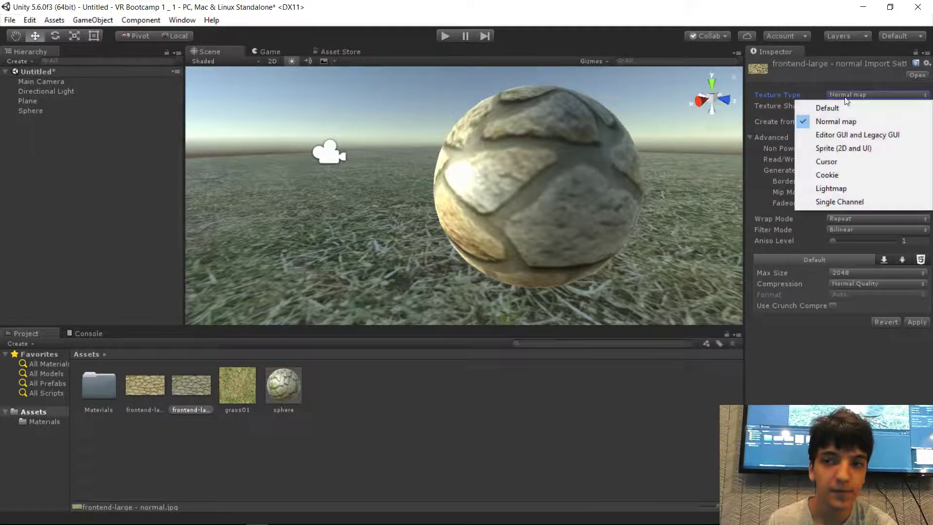
pyautogui.click(843, 106)
pyautogui.click(849, 95)
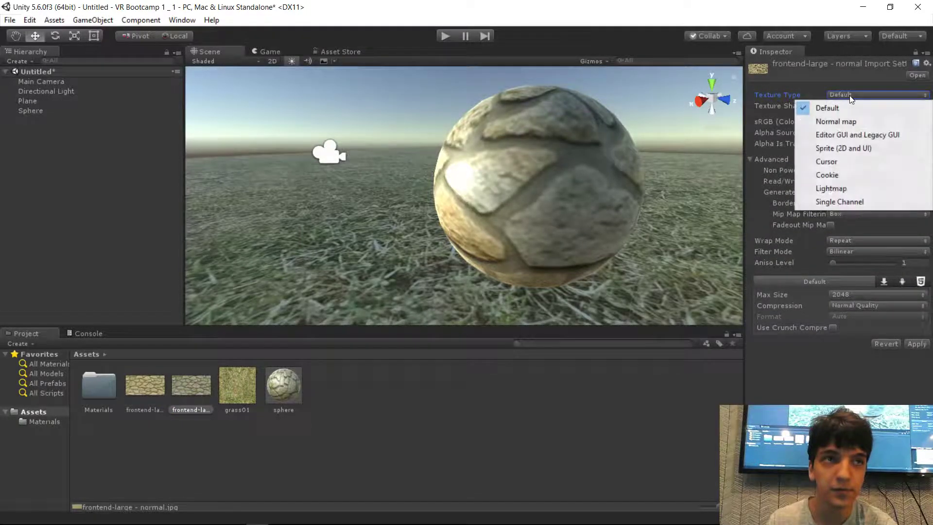
pyautogui.click(845, 122)
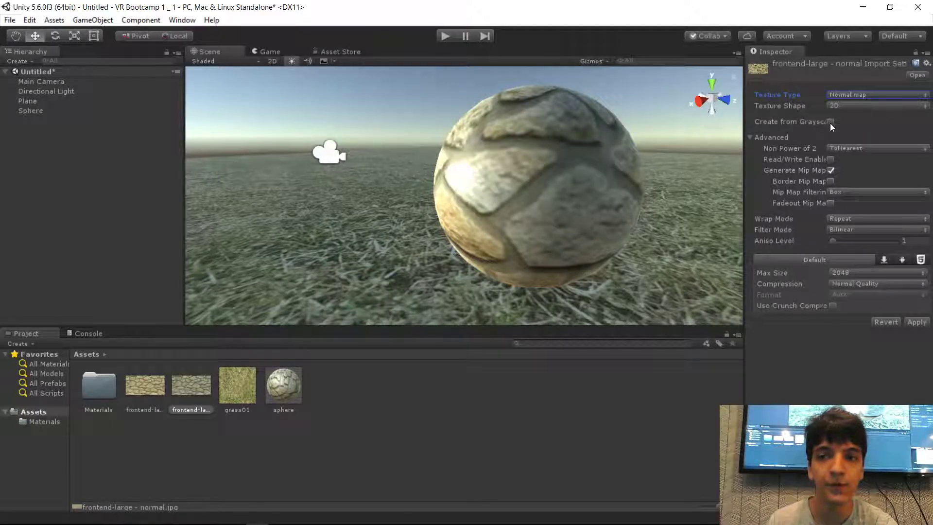
# - Enable Create from Grayscale with Bumpiness 0.005 for the normal texture and apply the import settings
pyautogui.click(833, 121)
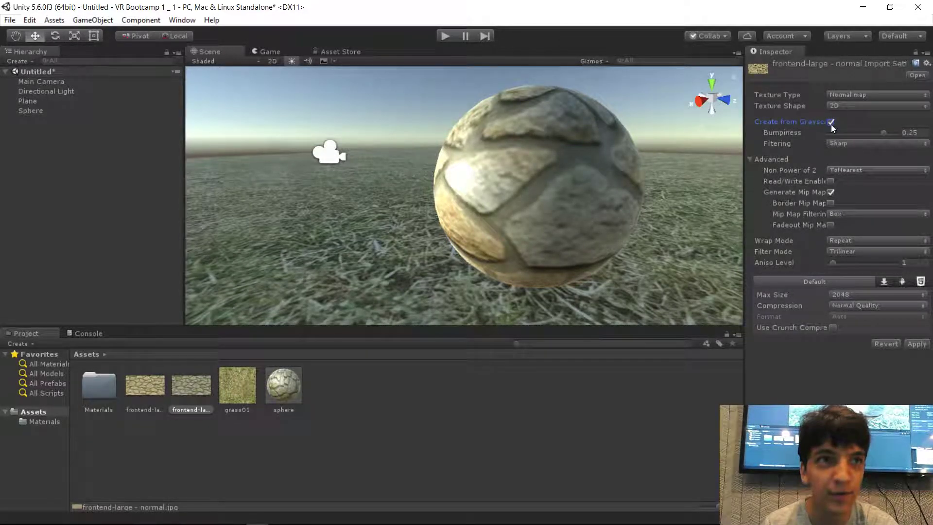
pyautogui.moveTo(885, 131); pyautogui.dragTo(827, 132)
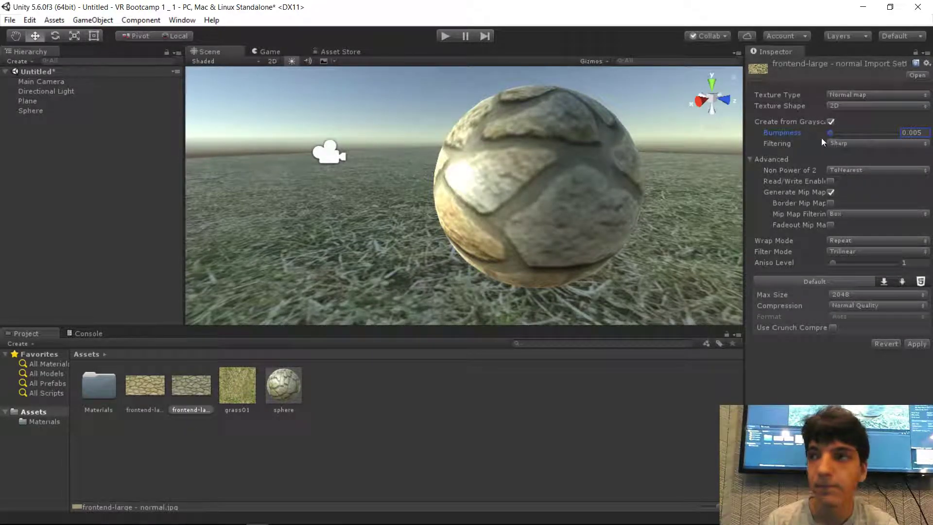
pyautogui.click(915, 344)
pyautogui.moveTo(854, 433); pyautogui.dragTo(827, 396)
pyautogui.moveTo(745, 391)
pyautogui.mouseDown()
pyautogui.moveTo(710, 389)
pyautogui.moveTo(727, 389)
pyautogui.mouseUp()
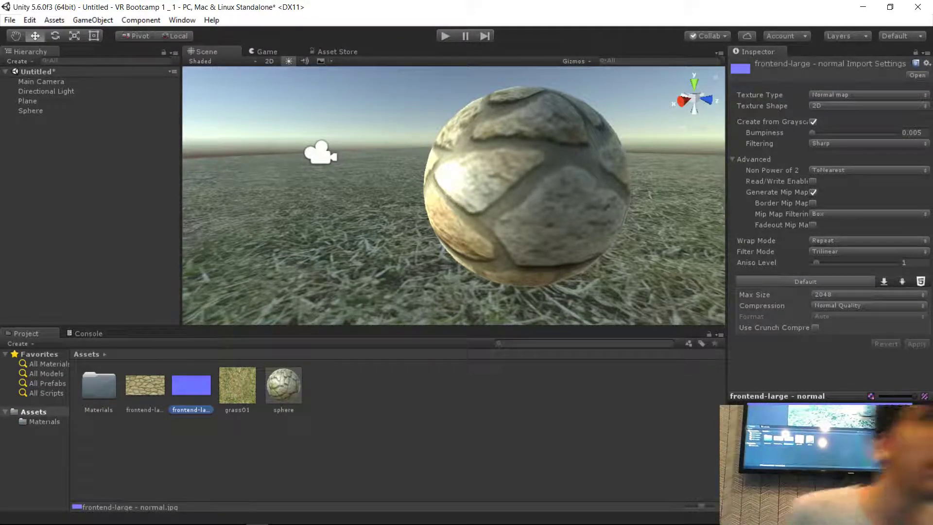
# - Assign the frontend-large - normal texture to the sphere material's main Normal Map and review the settings of both assets
pyautogui.click(546, 439)
pyautogui.moveTo(515, 177); pyautogui.dragTo(567, 160, button='right')
pyautogui.press('w')
pyautogui.click(288, 372)
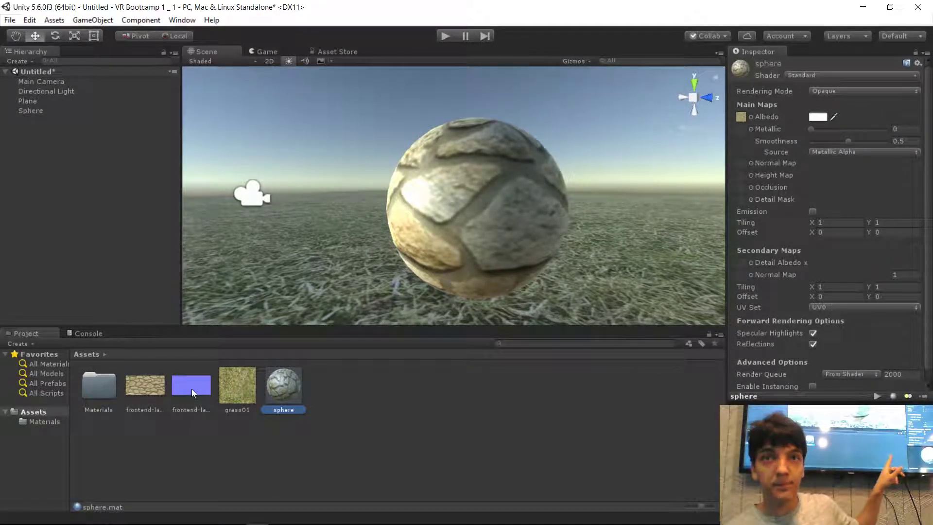
pyautogui.moveTo(191, 393); pyautogui.dragTo(739, 165)
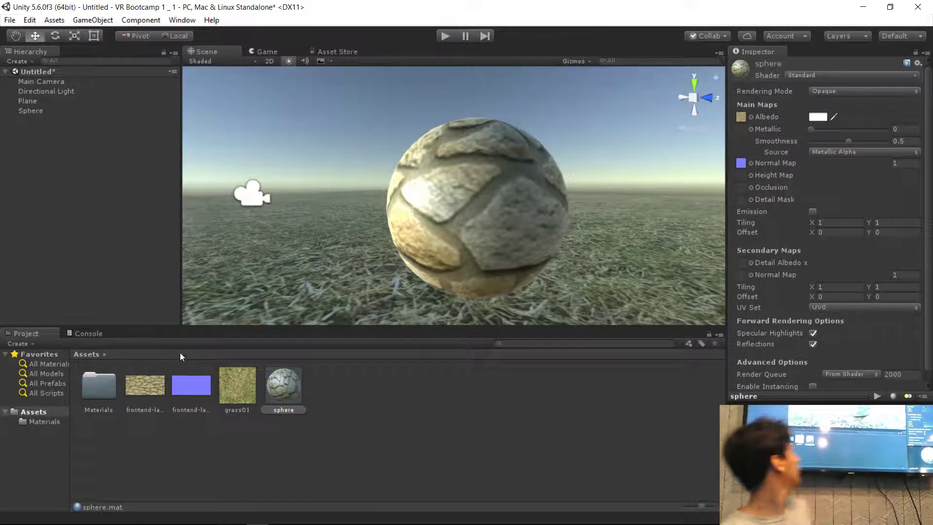
pyautogui.click(190, 395)
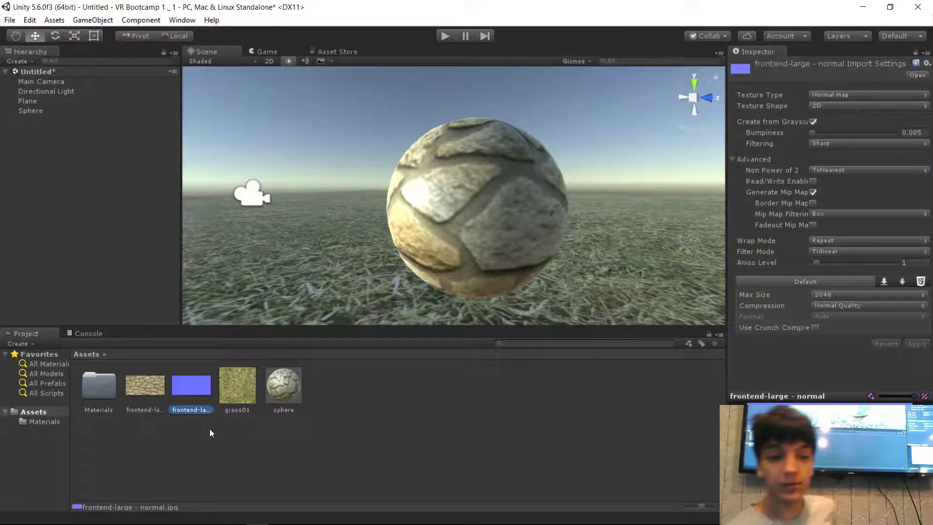
pyautogui.click(286, 400)
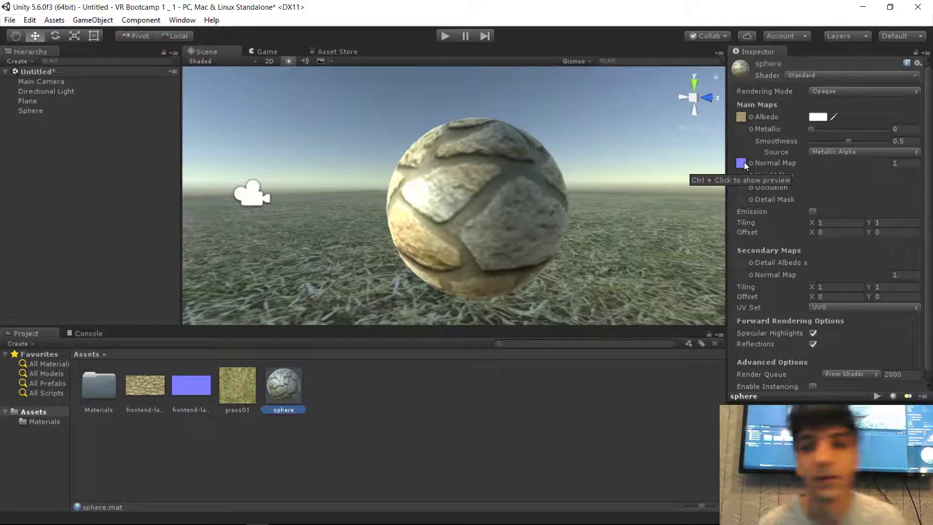
# - Set the sphere material's main Tiling to X 5 and Y 5 and view the stone pattern on the sphere
pyautogui.moveTo(646, 172); pyautogui.dragTo(461, 182, button='right')
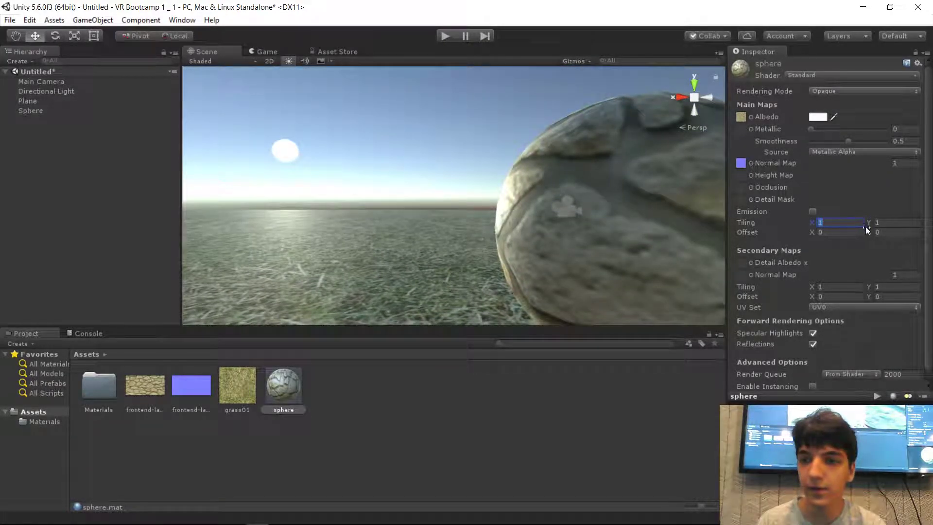
pyautogui.write('5')
pyautogui.click(891, 222)
pyautogui.write('5')
pyautogui.moveTo(438, 178); pyautogui.dragTo(408, 175, button='right')
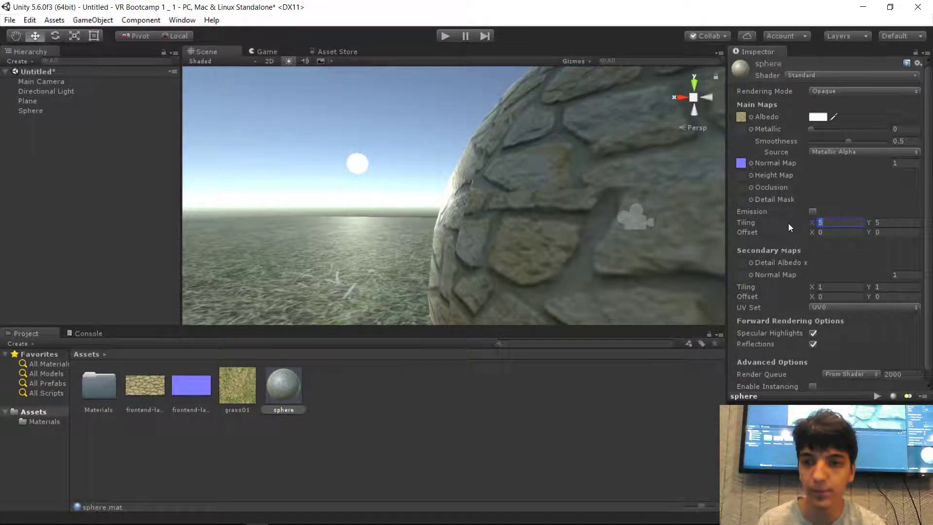
# - Set the sphere material's main Tiling to X 3 and Y 3
pyautogui.write('3')
pyautogui.click(897, 222)
pyautogui.write('3')
pyautogui.moveTo(490, 175); pyautogui.dragTo(467, 182, button='right')
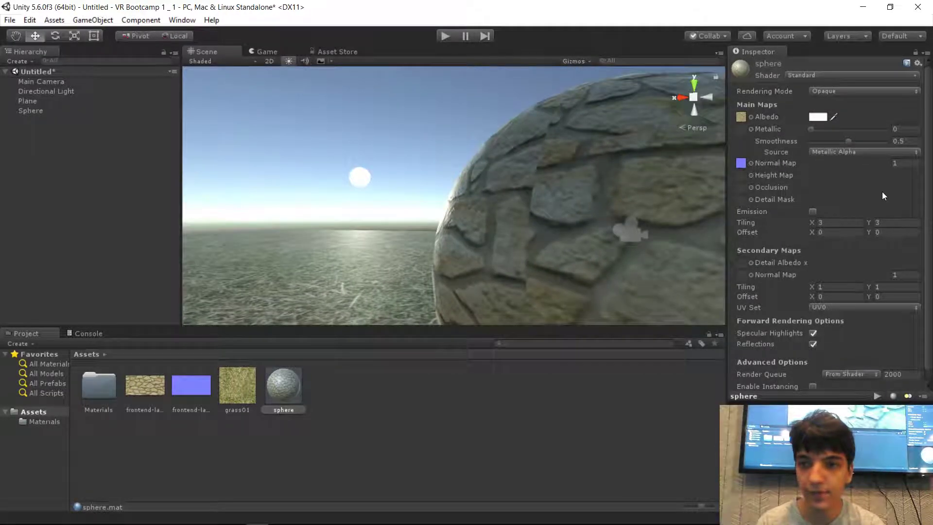
# - Set the sphere material's Smoothness to about 0.724 and Metallic to about 0.049, and inspect the highlights on the sphere up close
pyautogui.click(67, 92)
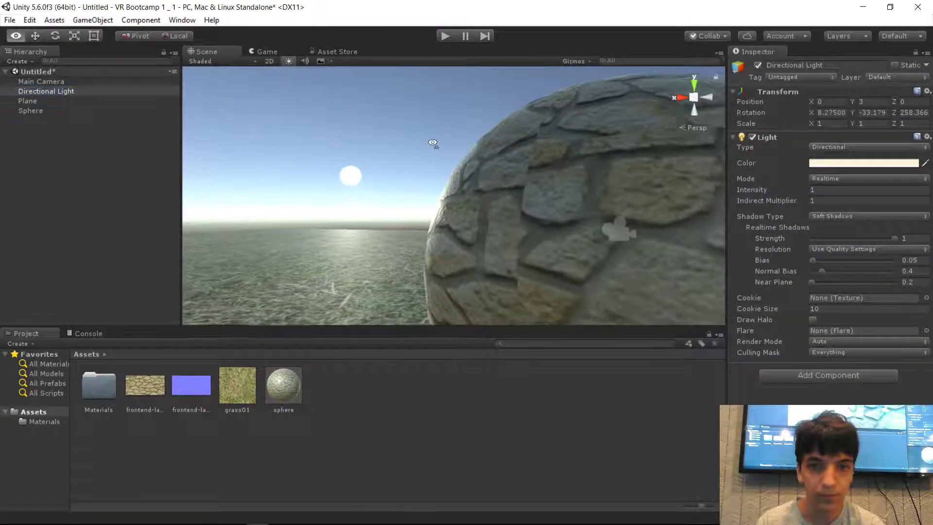
pyautogui.click(613, 183)
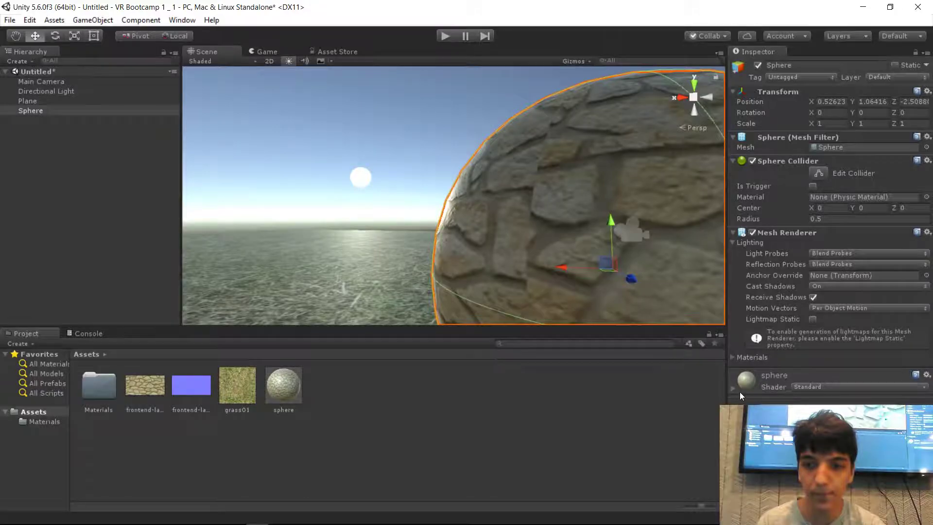
pyautogui.click(278, 381)
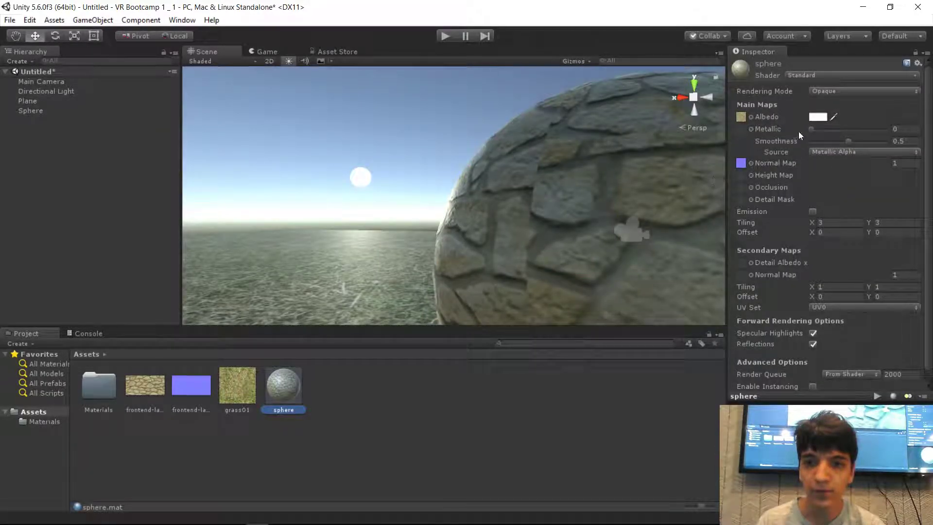
pyautogui.moveTo(853, 141); pyautogui.dragTo(893, 144)
pyautogui.moveTo(646, 187); pyautogui.dragTo(880, 143, button='right')
pyautogui.moveTo(832, 128)
pyautogui.mouseDown()
pyautogui.moveTo(874, 128)
pyautogui.moveTo(816, 128)
pyautogui.moveTo(873, 135)
pyautogui.moveTo(862, 134)
pyautogui.mouseUp()
pyautogui.moveTo(656, 146); pyautogui.dragTo(634, 176, button='right')
pyautogui.click(634, 177)
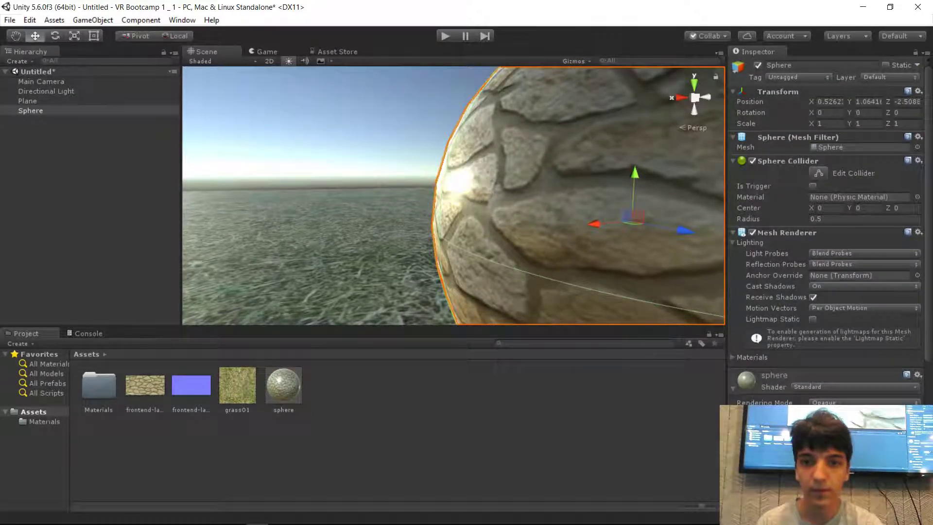
pyautogui.moveTo(555, 235); pyautogui.dragTo(598, 250, button='right')
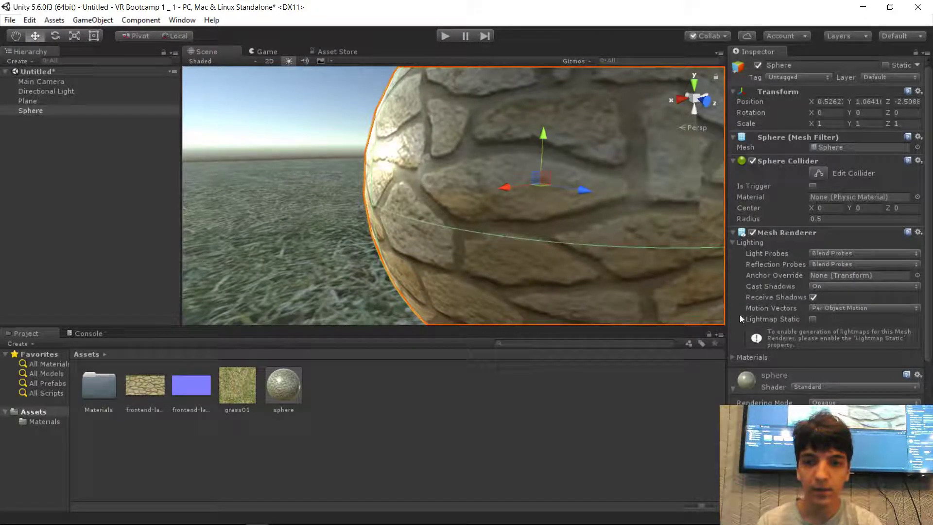
pyautogui.moveTo(597, 189); pyautogui.dragTo(470, 140, button='right')
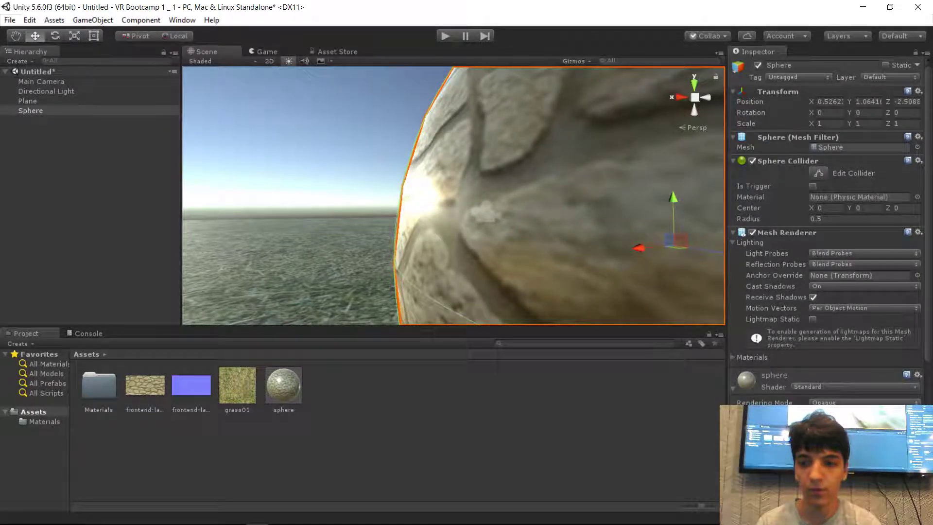
pyautogui.press('f')
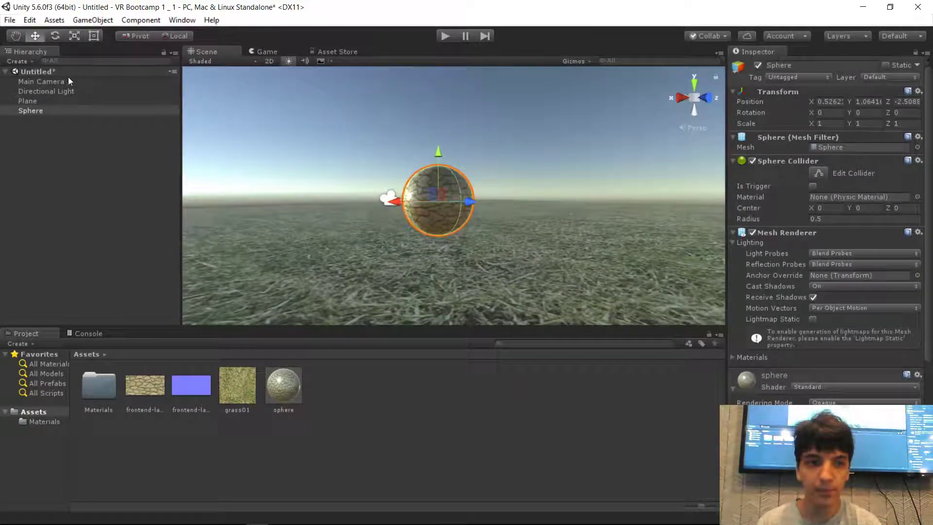
# - Rotate the Directional Light to about X 53, Y 93, Z 323 while facing the sphere
pyautogui.click(68, 102)
pyautogui.click(68, 92)
pyautogui.moveTo(447, 158); pyautogui.dragTo(642, 163, button='right')
pyautogui.press('w')
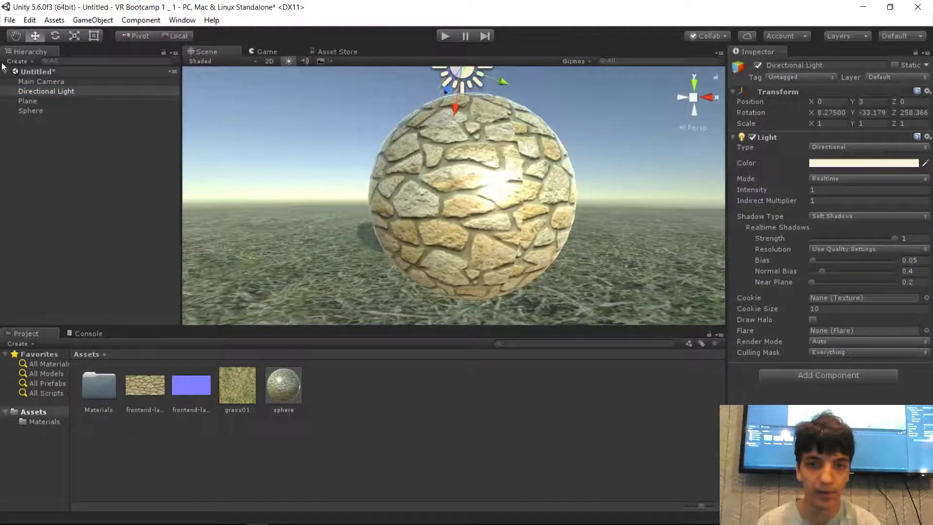
pyautogui.click(55, 36)
pyautogui.moveTo(563, 146); pyautogui.dragTo(577, 139, button='right')
pyautogui.moveTo(456, 89); pyautogui.dragTo(442, 36)
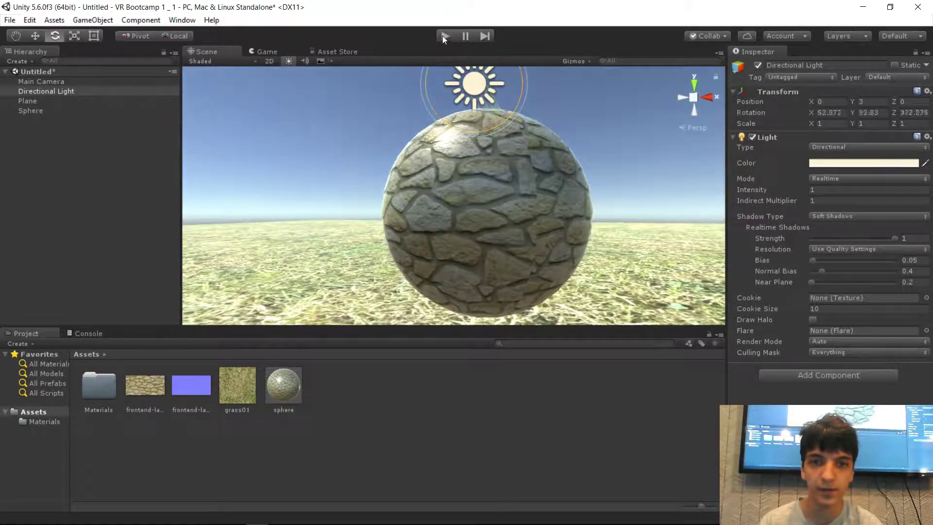
# - Rotate the Directional Light further to about X 61, Y 389, Z -220 and check the light on the stone surface
pyautogui.click(474, 177)
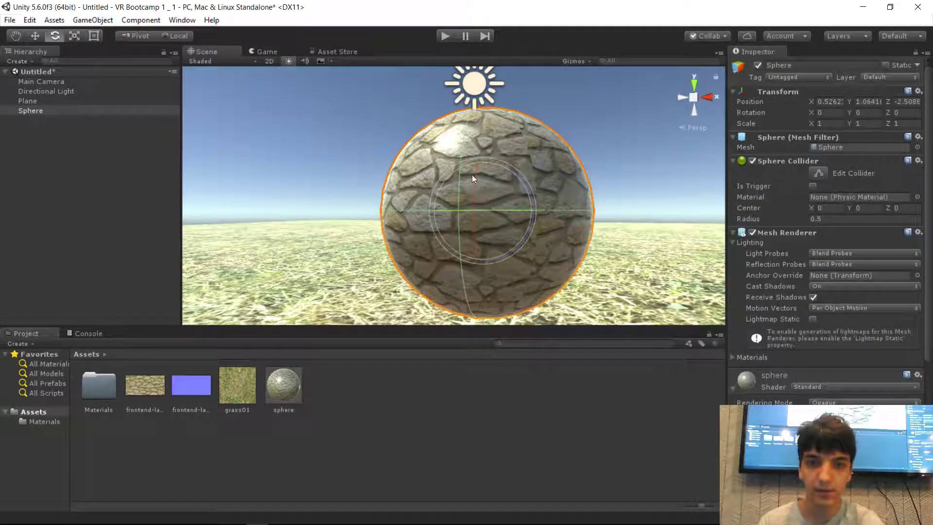
pyautogui.click(474, 80)
pyautogui.moveTo(474, 95); pyautogui.dragTo(483, 126)
pyautogui.click(561, 182)
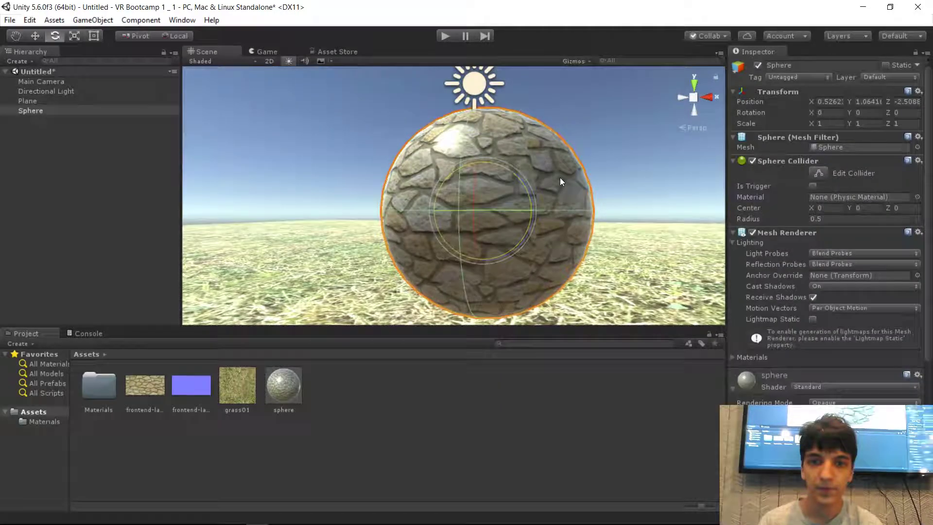
pyautogui.click(462, 94)
pyautogui.moveTo(477, 104); pyautogui.dragTo(461, 82)
pyautogui.scroll(5, 461, 82)
pyautogui.moveTo(462, 76); pyautogui.dragTo(464, 101, button='middle')
pyautogui.moveTo(465, 101); pyautogui.dragTo(337, 190)
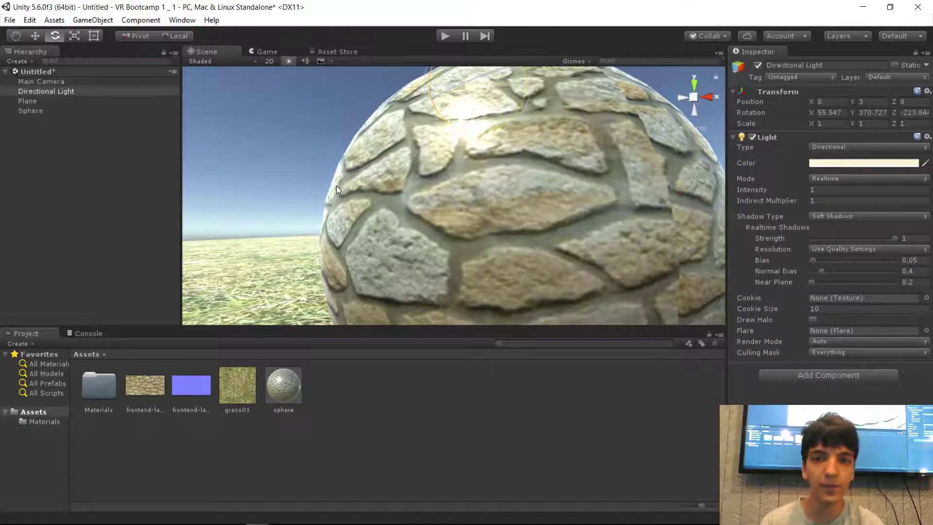
pyautogui.press('s')
pyautogui.moveTo(411, 160); pyautogui.dragTo(452, 195, button='right')
pyautogui.press('w')
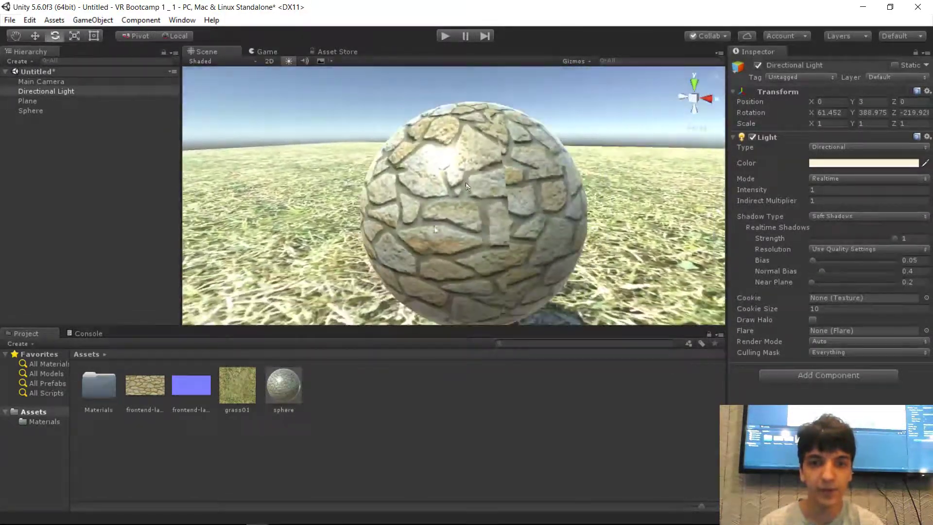
# - Set both the Smoothness and the Metallic value of the sphere material to 1
pyautogui.click(456, 188)
pyautogui.click(290, 389)
pyautogui.moveTo(596, 155); pyautogui.dragTo(616, 139, button='right')
pyautogui.press('w')
pyautogui.press('s')
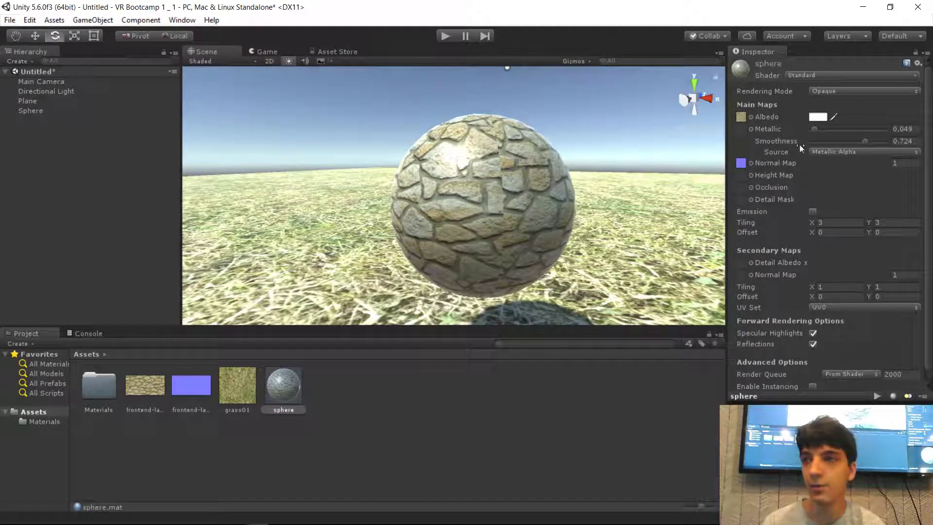
pyautogui.moveTo(851, 141); pyautogui.dragTo(887, 146)
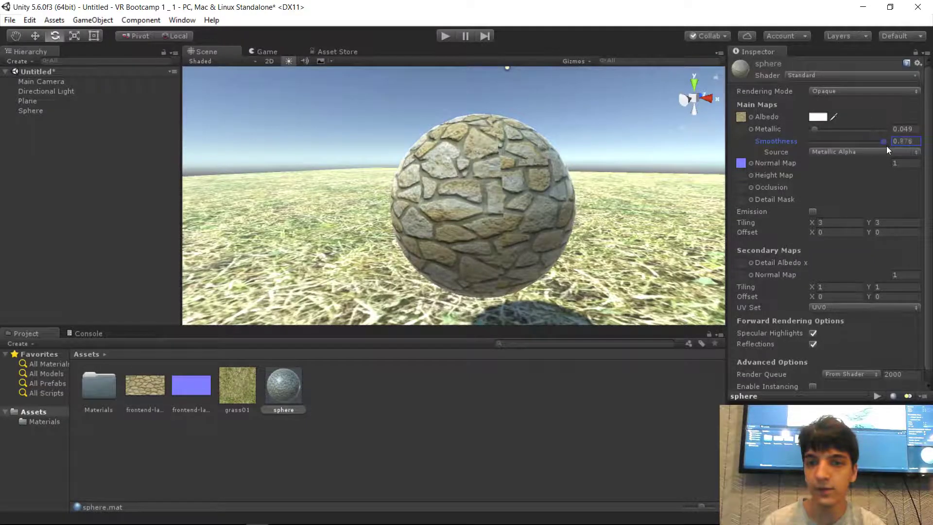
pyautogui.moveTo(537, 179)
pyautogui.mouseDown(button='right')
pyautogui.moveTo(605, 229)
pyautogui.moveTo(474, 153)
pyautogui.moveTo(540, 162)
pyautogui.mouseUp(button='right')
pyautogui.moveTo(837, 141); pyautogui.dragTo(890, 130)
pyautogui.press('d')
pyautogui.moveTo(539, 132)
pyautogui.mouseDown(button='right')
pyautogui.moveTo(323, 152)
pyautogui.moveTo(425, 131)
pyautogui.moveTo(549, 144)
pyautogui.mouseUp(button='right')
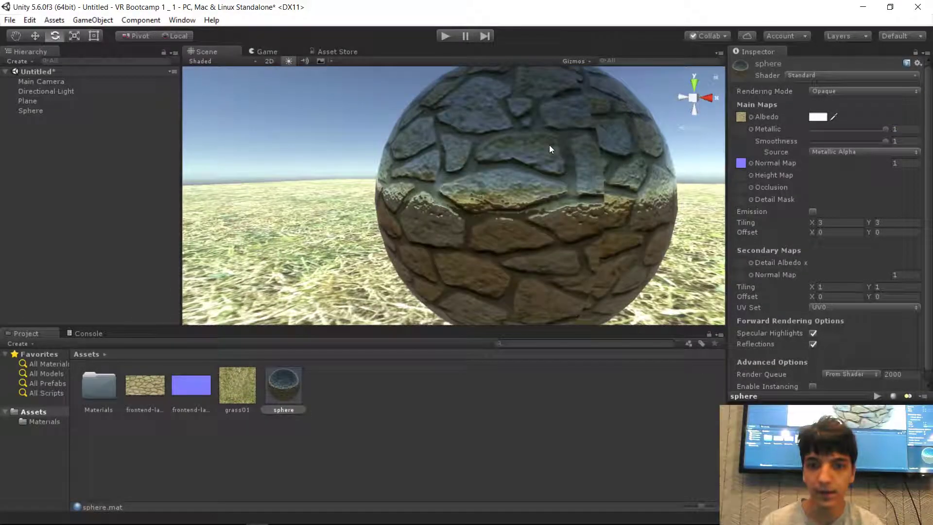
# - Examine the reflections and bumps on the metallic stone sphere up close and from several sides
pyautogui.click(549, 145)
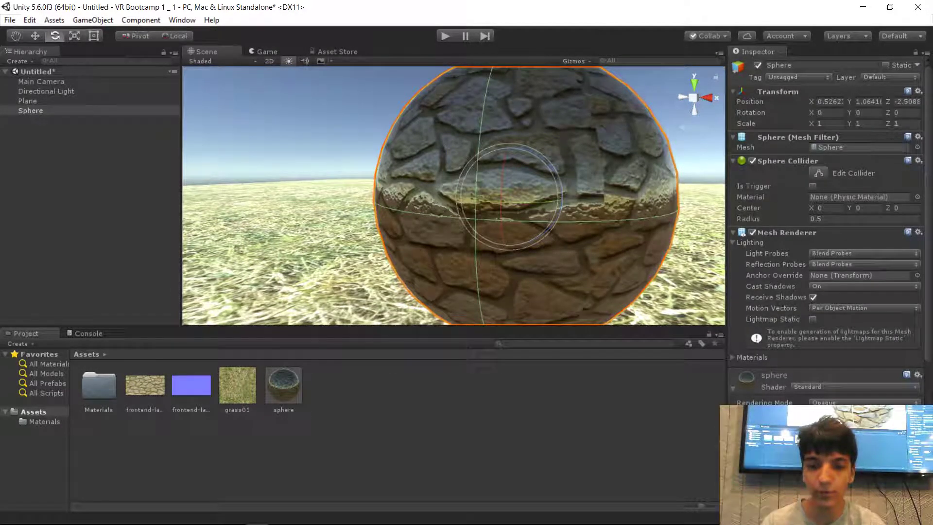
pyautogui.moveTo(564, 216); pyautogui.dragTo(575, 186, button='right')
pyautogui.press('w')
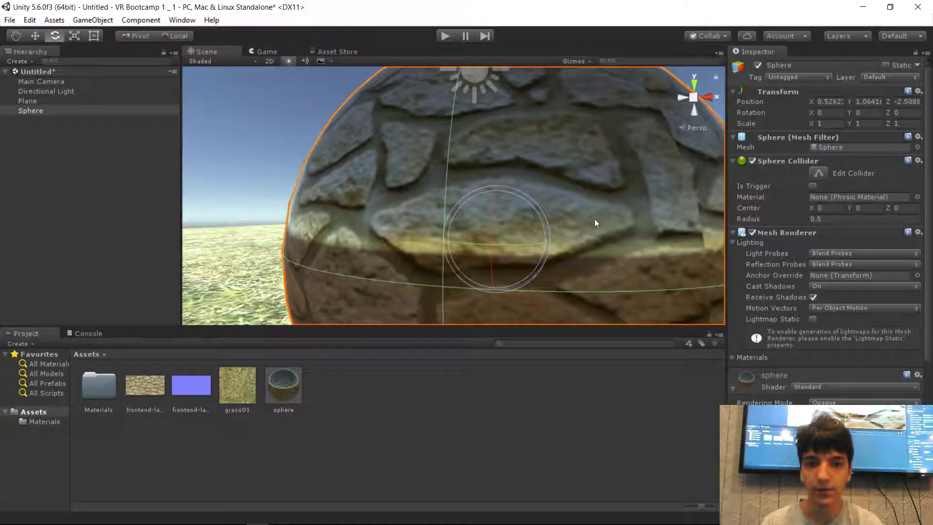
pyautogui.moveTo(594, 219); pyautogui.dragTo(606, 242, button='right')
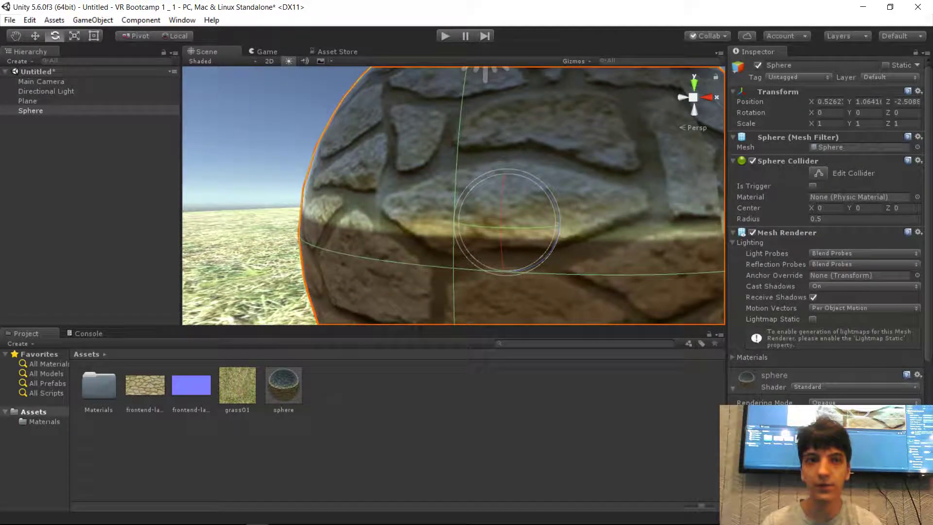
pyautogui.press('s')
pyautogui.moveTo(371, 135); pyautogui.dragTo(115, 170, button='right')
pyautogui.press('d')
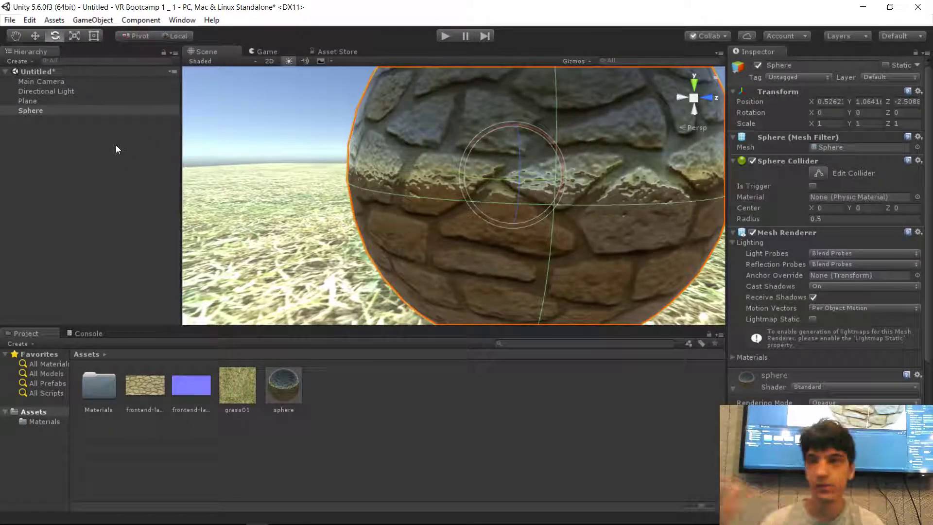
pyautogui.moveTo(391, 87); pyautogui.dragTo(584, 115, button='right')
pyautogui.press('d')
pyautogui.press('w')
pyautogui.press('s')
pyautogui.press('w')
pyautogui.press('s')
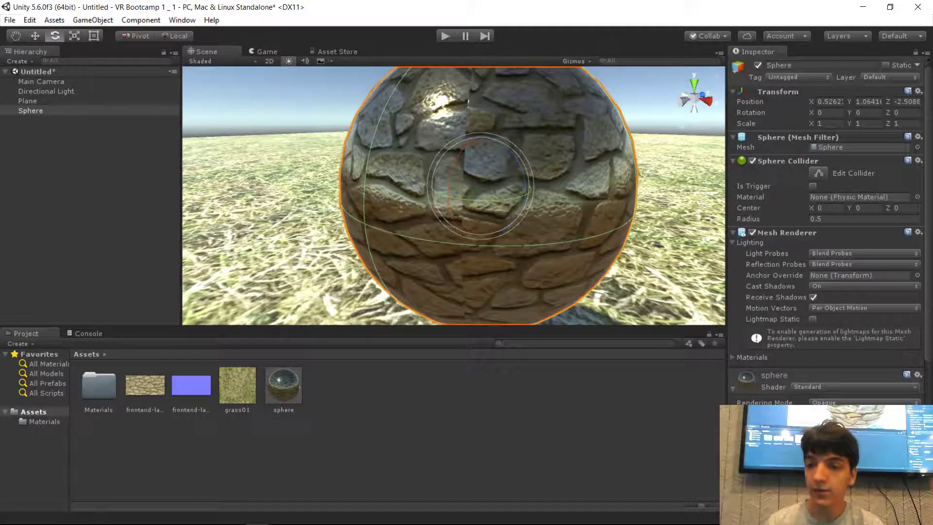
# - Remove the Albedo texture from the sphere material and orbit around the sphere
pyautogui.click(751, 425)
pyautogui.doubleClick(437, 165)
pyautogui.keyDown('alt'); pyautogui.moveTo(440, 165); pyautogui.dragTo(616, 205); pyautogui.keyUp('alt')
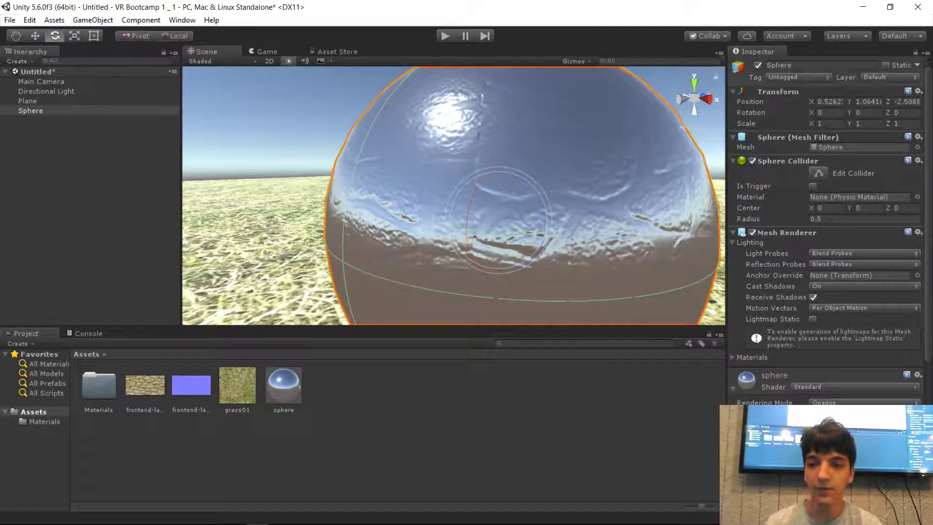
pyautogui.click(856, 425)
pyautogui.moveTo(115, 79); pyautogui.dragTo(95, 69)
pyautogui.click(466, 432)
pyautogui.keyDown('alt'); pyautogui.moveTo(510, 194); pyautogui.dragTo(574, 174); pyautogui.keyUp('alt')
pyautogui.hotkey('ctrl', 'z')
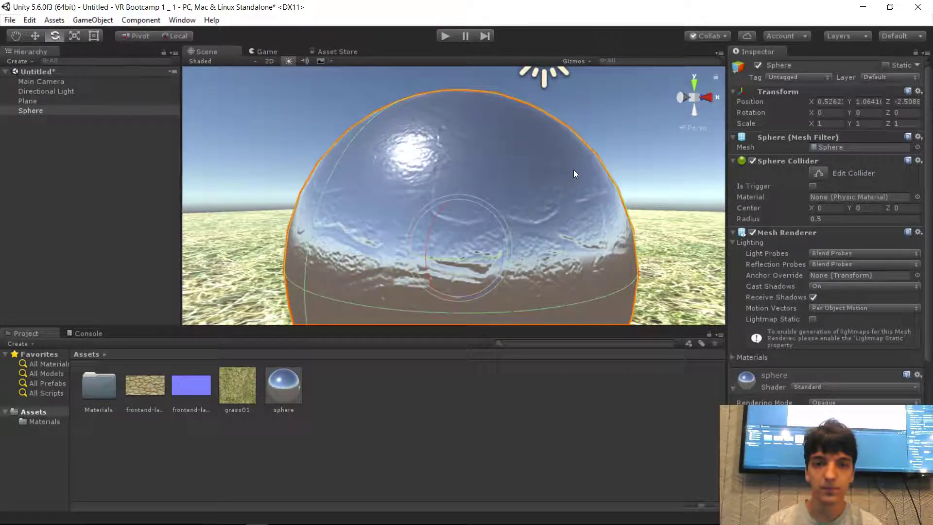
# - Try several weak and strong values for the sphere material's Normal Map strength, ending with moderate surface bumps
pyautogui.scroll(-2, 830, 228)
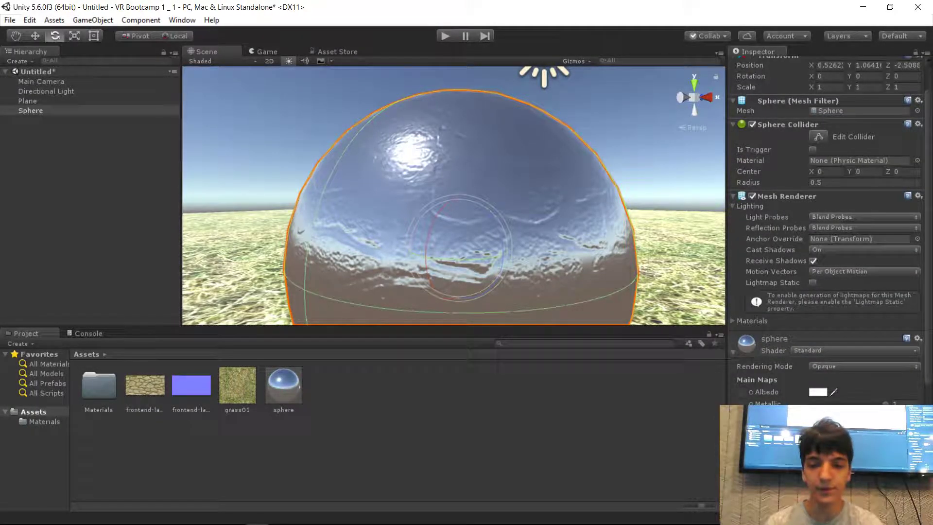
pyautogui.hotkey('ctrl', 'y')
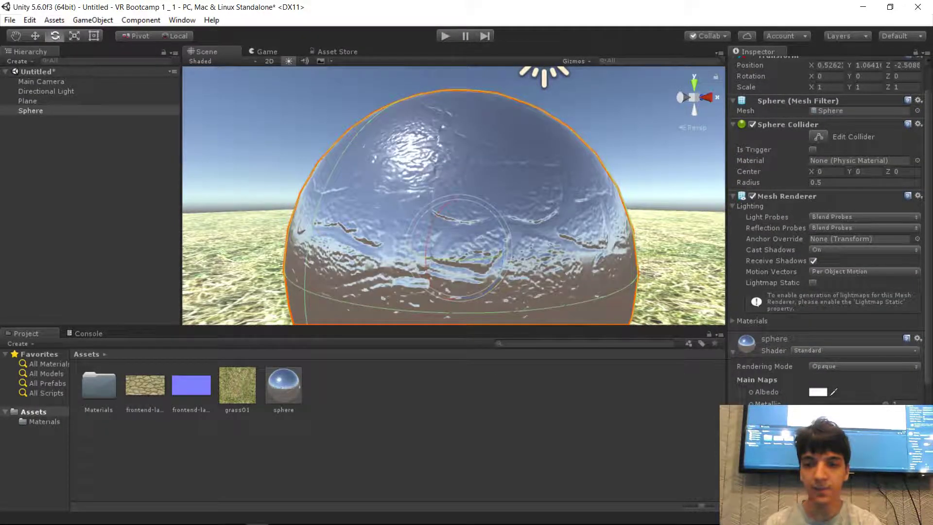
pyautogui.write('0')
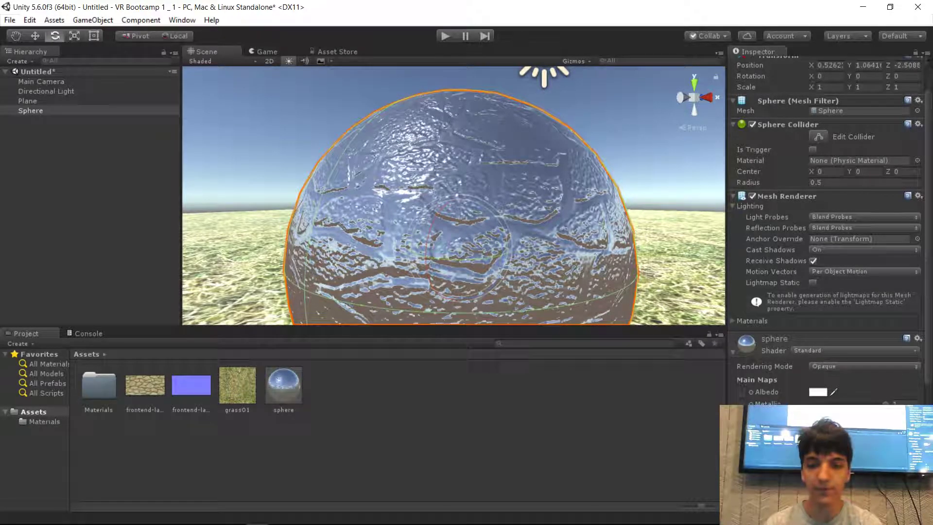
pyautogui.write('0')
pyautogui.moveTo(865, 436); pyautogui.dragTo(822, 436)
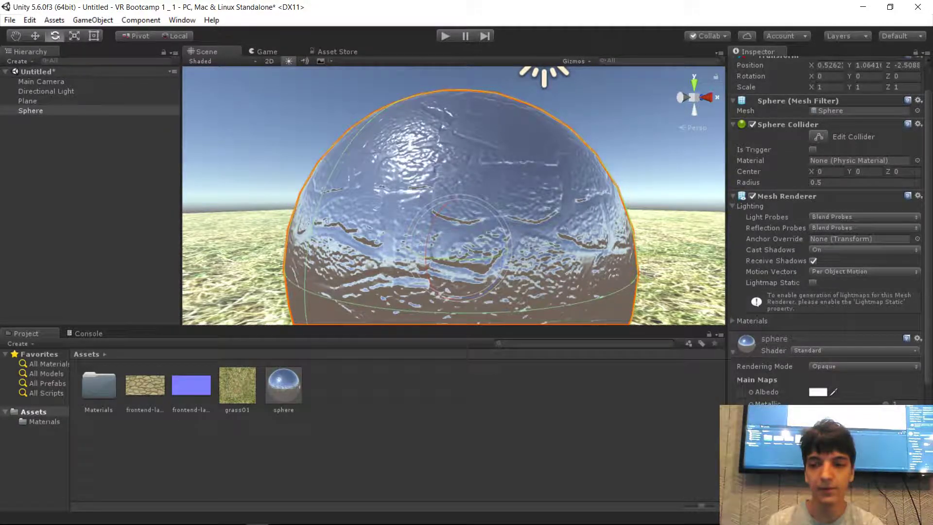
pyautogui.moveTo(821, 436)
pyautogui.mouseDown()
pyautogui.moveTo(807, 436)
pyautogui.moveTo(830, 436)
pyautogui.mouseUp()
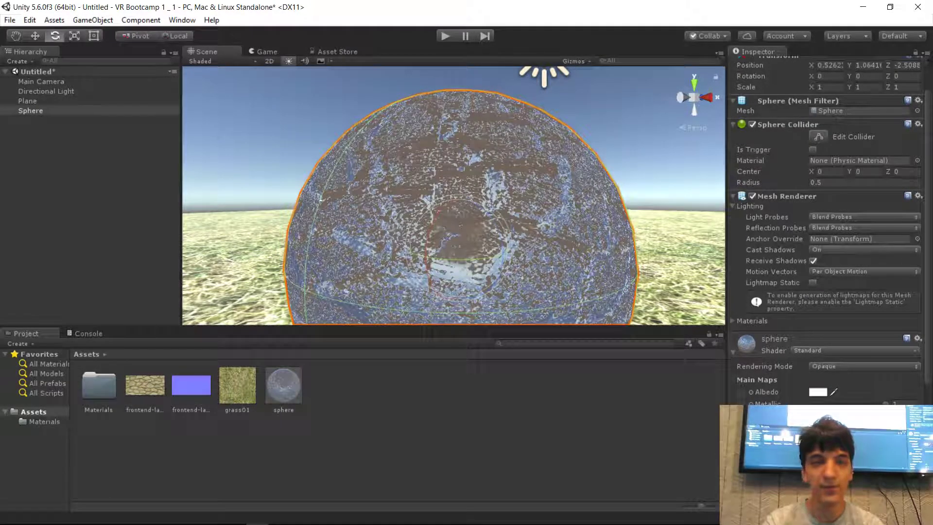
pyautogui.moveTo(830, 436)
pyautogui.mouseDown()
pyautogui.moveTo(811, 436)
pyautogui.moveTo(818, 436)
pyautogui.mouseUp()
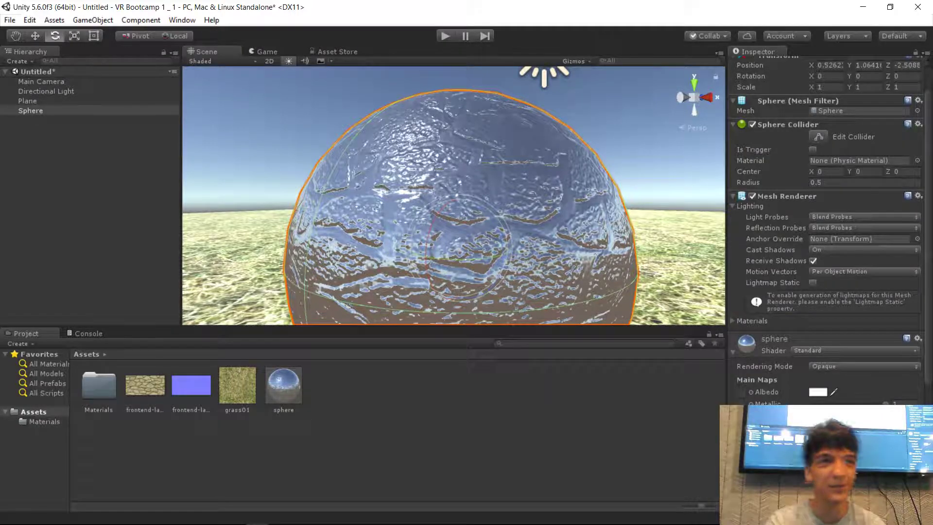
pyautogui.write('0.5')
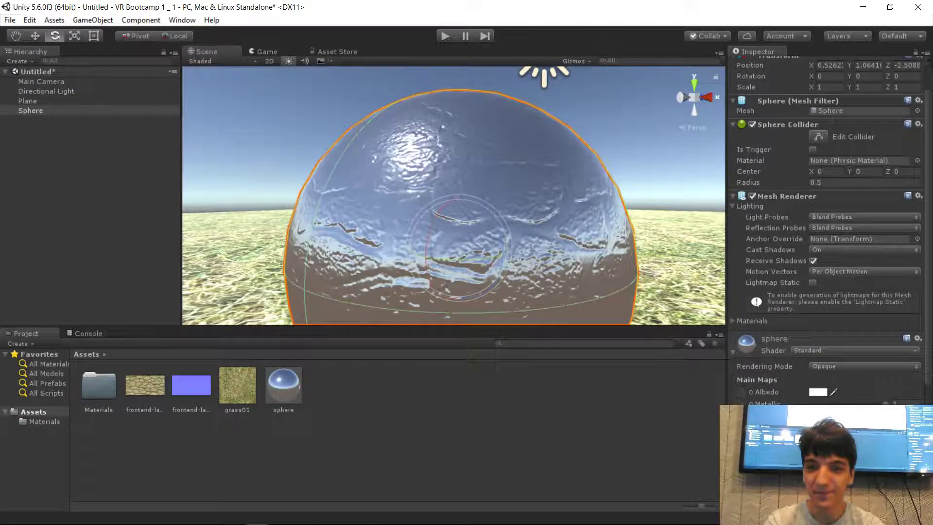
# - Adjust the sphere material's Smoothness and compare the sphere's appearance near and far, deselected and selected
pyautogui.press('d')
pyautogui.moveTo(632, 170); pyautogui.dragTo(568, 196, button='right')
pyautogui.press('w')
pyautogui.press('s')
pyautogui.press('w')
pyautogui.press('s')
pyautogui.press('w')
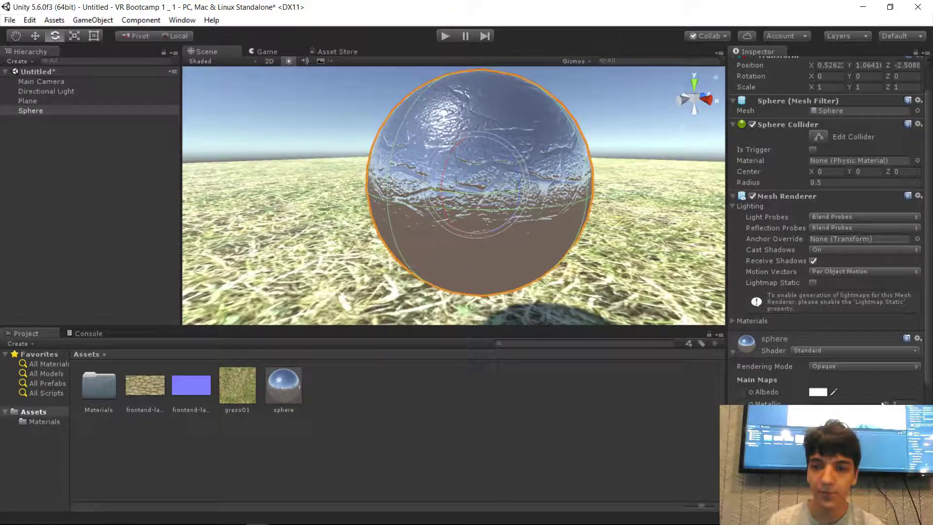
pyautogui.moveTo(863, 415)
pyautogui.mouseDown()
pyautogui.moveTo(874, 415)
pyautogui.moveTo(848, 415)
pyautogui.moveTo(875, 403)
pyautogui.mouseUp()
pyautogui.keyDown('alt'); pyautogui.moveTo(438, 141); pyautogui.dragTo(587, 126); pyautogui.keyUp('alt')
pyautogui.click(609, 93)
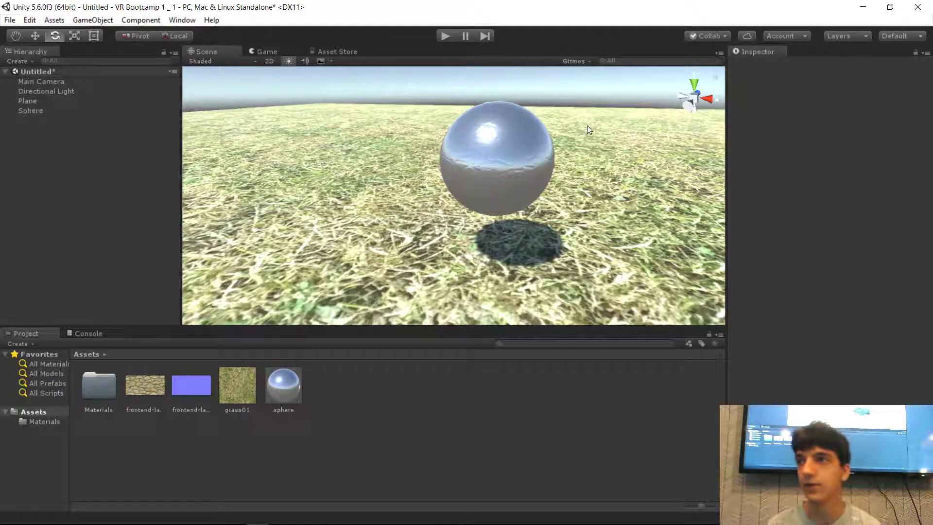
pyautogui.click(520, 184)
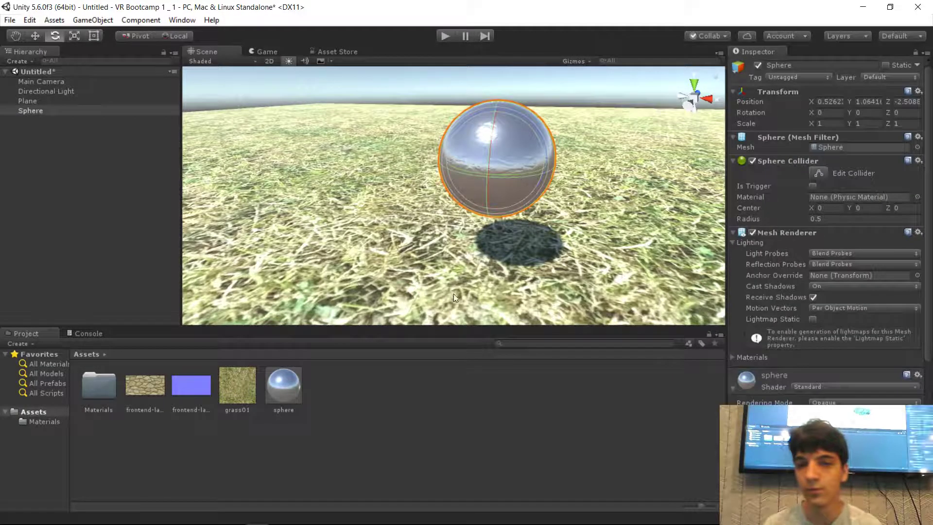
# - Apply the blue normal map texture to the sphere's material and inspect the sphere's surface
pyautogui.moveTo(192, 385); pyautogui.dragTo(743, 468)
pyautogui.moveTo(433, 168); pyautogui.dragTo(579, 135, button='right')
pyautogui.press('w')
pyautogui.press('w')
pyautogui.press('s')
pyautogui.click(541, 105)
pyautogui.press('s')
pyautogui.press('w')
pyautogui.press('s')
pyautogui.click(450, 179)
pyautogui.moveTo(515, 179); pyautogui.dragTo(491, 168, button='right')
pyautogui.press('w')
# - Switch to Visio to check the VR Bootcamp Weekend 1 topic list, and return to Unity
pyautogui.moveTo(277, 515)
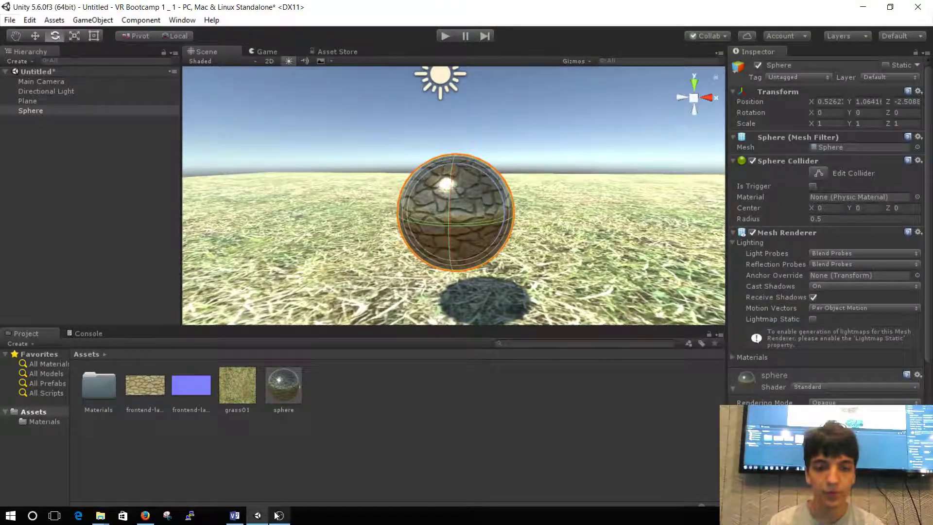
pyautogui.click(234, 516)
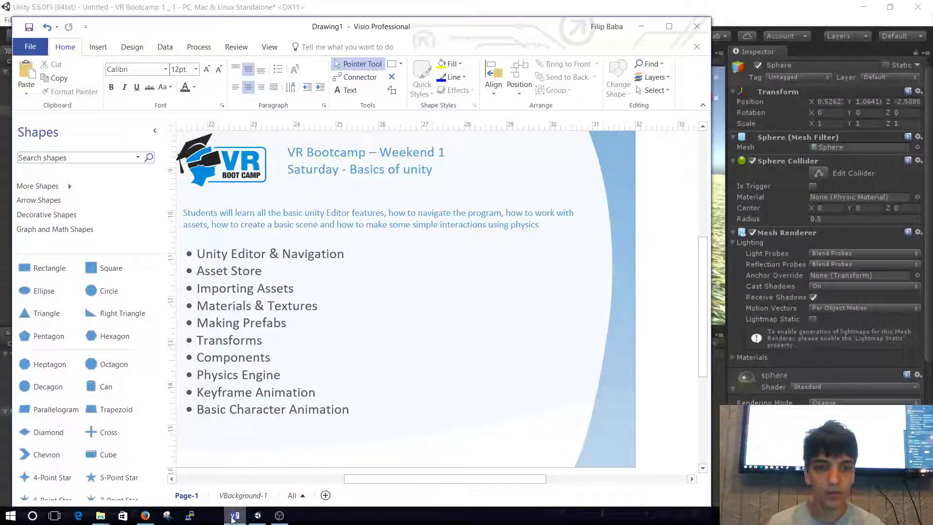
pyautogui.click(232, 520)
# - Save the current scene as test in the project's Assets folder
pyautogui.moveTo(620, 108); pyautogui.dragTo(579, 122, button='right')
pyautogui.press('w')
pyautogui.press('s')
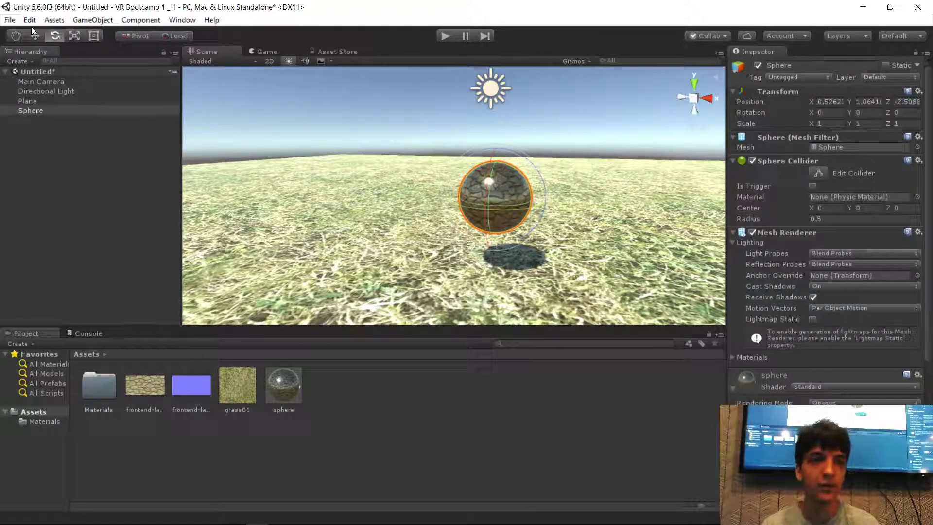
pyautogui.click(10, 20)
pyautogui.click(72, 287)
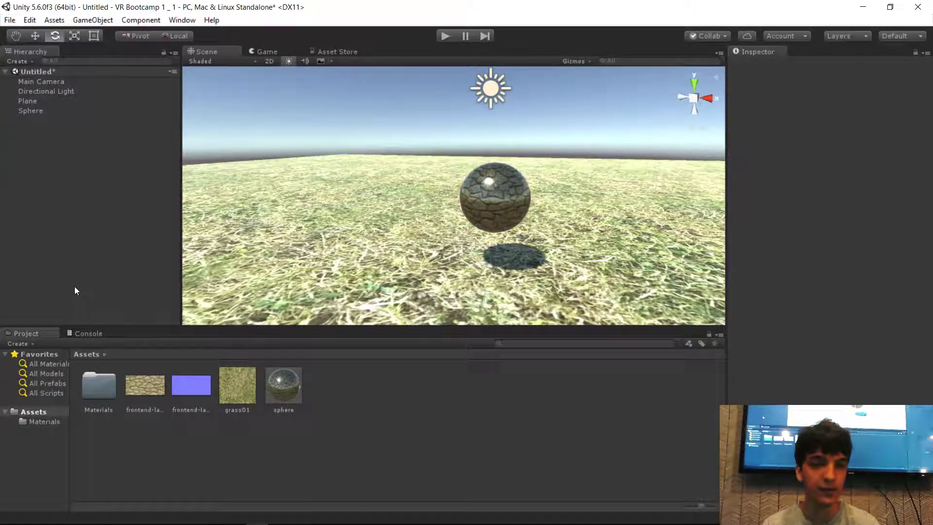
pyautogui.hotkey('ctrl', 's')
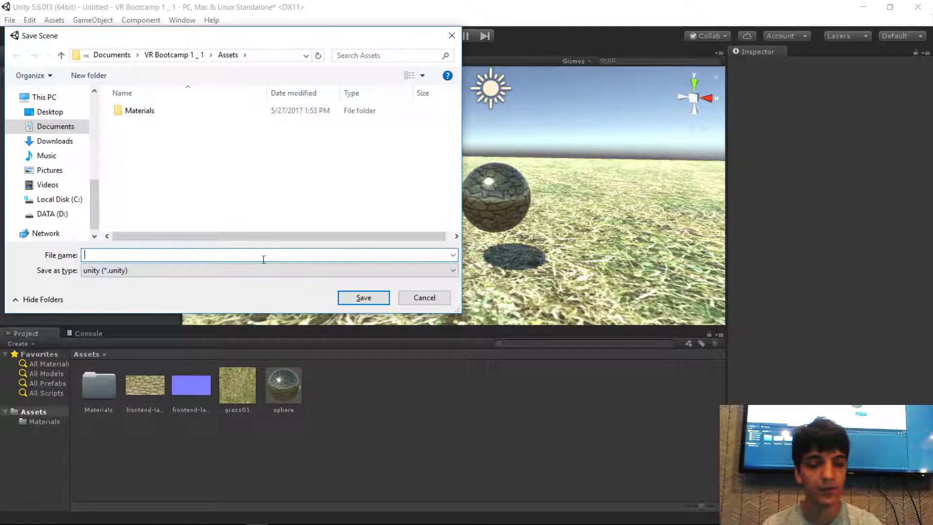
pyautogui.write('test')
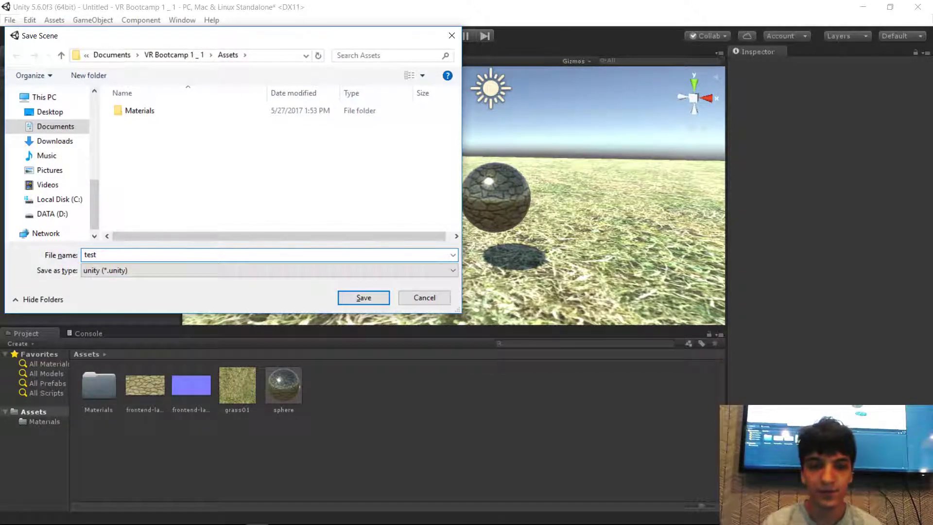
pyautogui.press('Return')
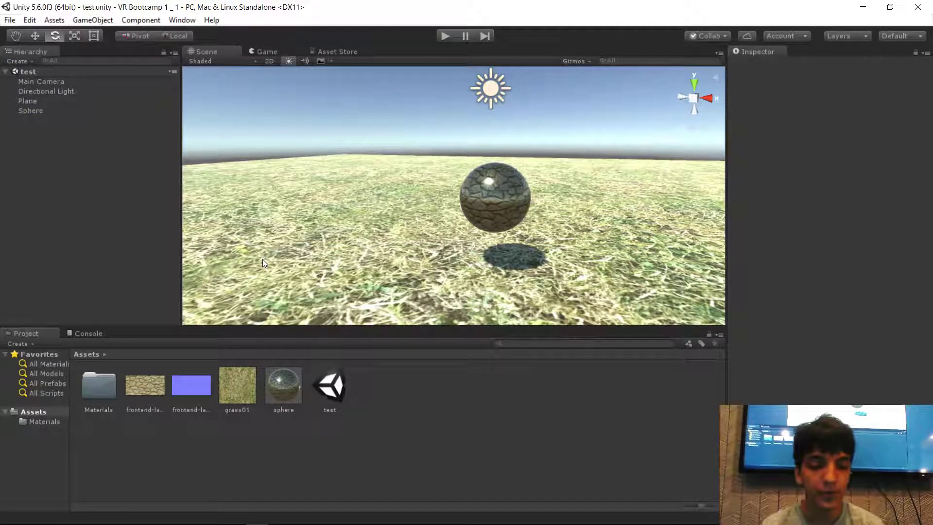
# - Look at the saved test scene asset and examine the textured sphere on the grass plane from several positions
pyautogui.click(338, 379)
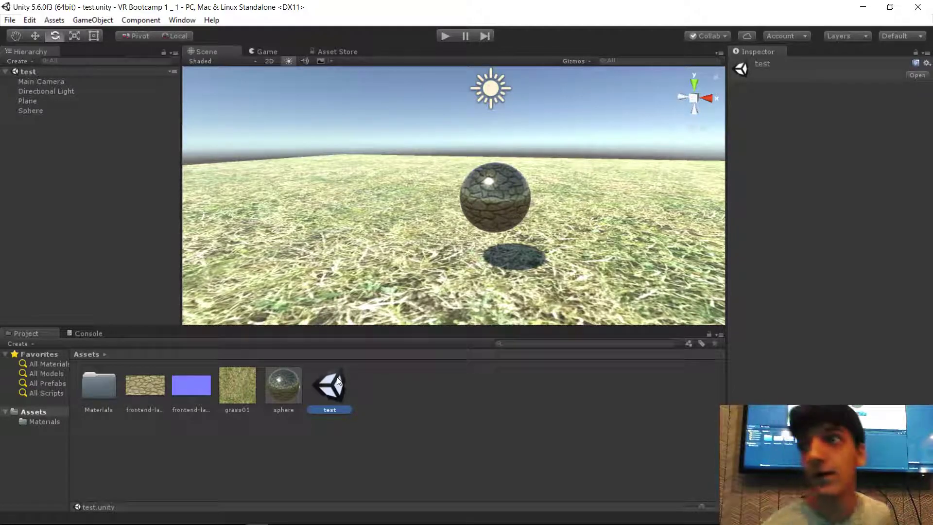
pyautogui.click(374, 422)
pyautogui.moveTo(520, 106); pyautogui.dragTo(520, 144, button='right')
pyautogui.press('w')
pyautogui.press('d')
pyautogui.press('w')
pyautogui.press('s')
pyautogui.press('w')
pyautogui.press('s')
pyautogui.press('w')
pyautogui.press('s')
pyautogui.press('w')
pyautogui.press('a')
pyautogui.press('d')
pyautogui.press('s')
pyautogui.press('w')
pyautogui.press('a')
pyautogui.press('s')
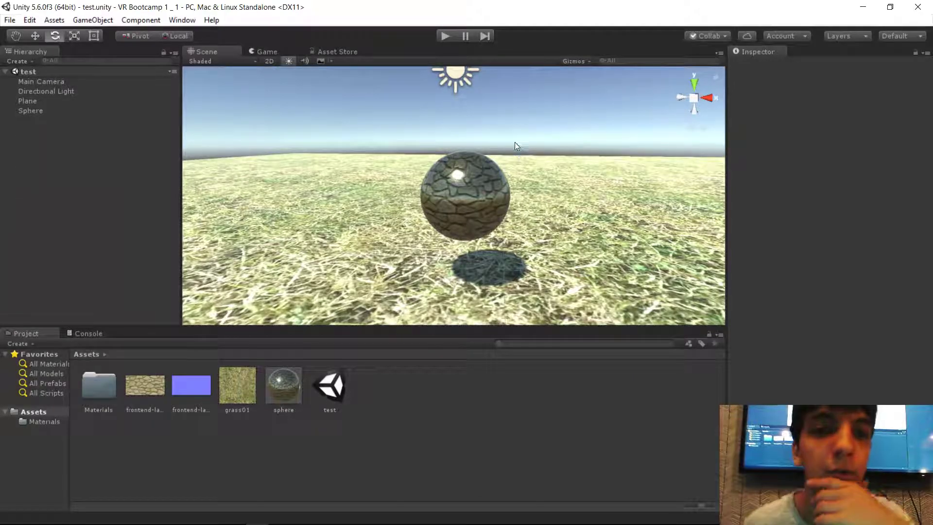
# - Create a new scene and add a 3D plane to it
pyautogui.click(10, 23)
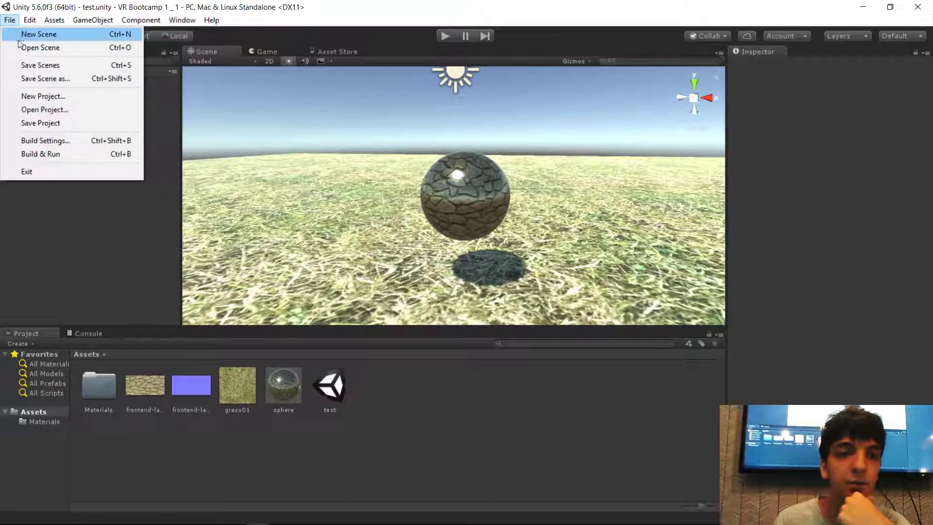
pyautogui.click(18, 40)
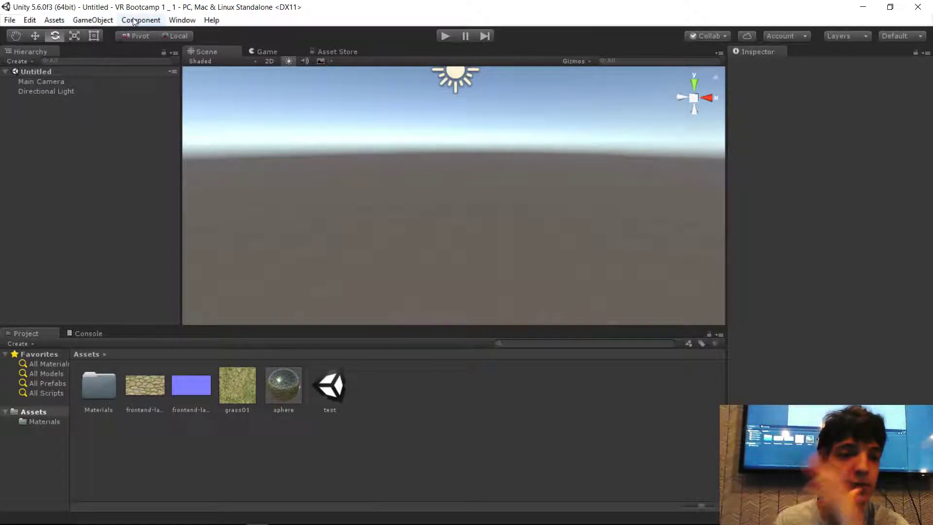
pyautogui.click(109, 19)
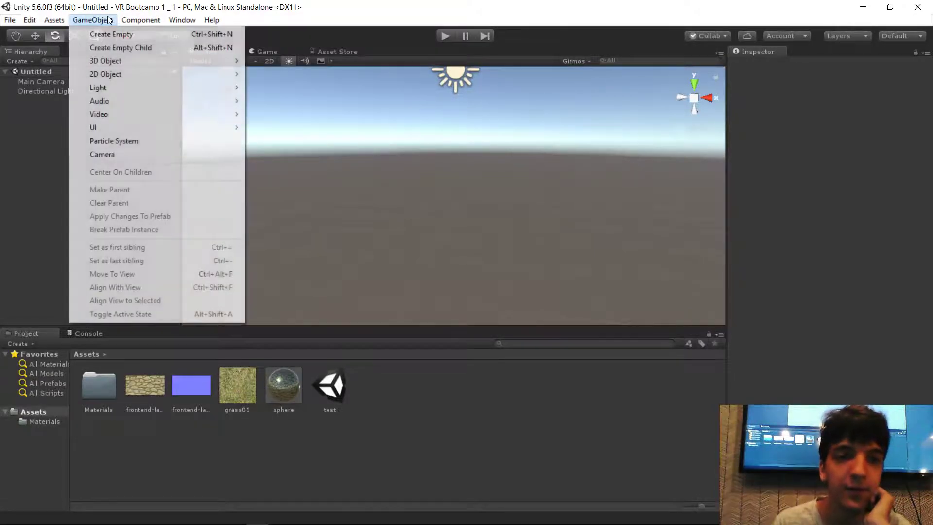
pyautogui.moveTo(107, 63)
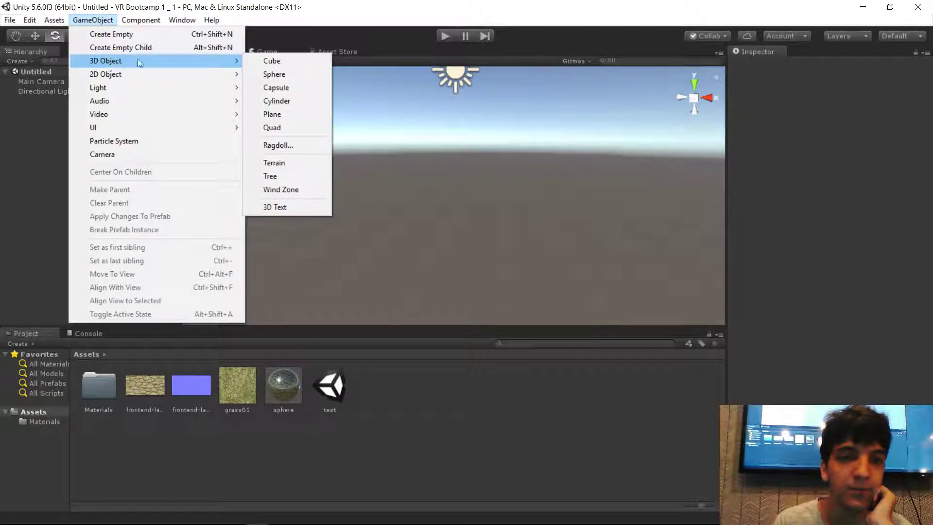
pyautogui.click(304, 114)
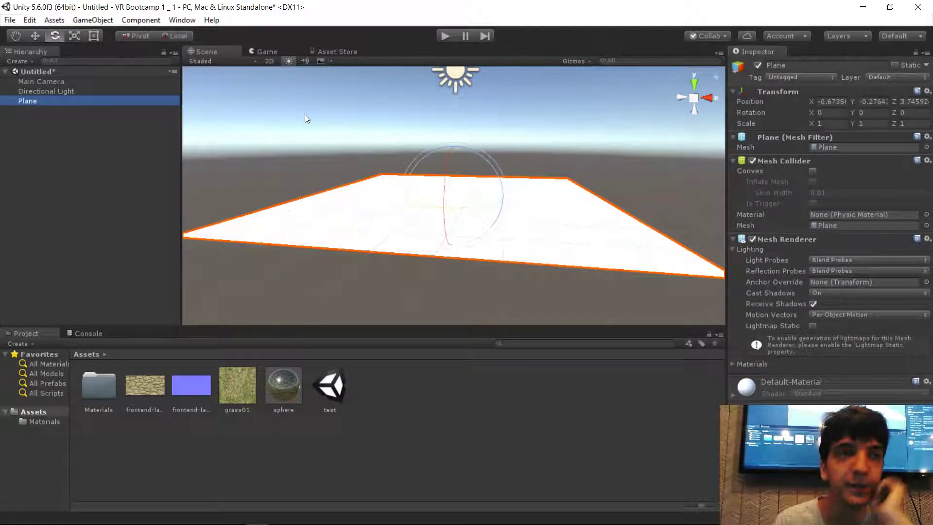
pyautogui.click(304, 159)
# - Save the new scene containing the plane as test2 in the Assets folder
pyautogui.click(10, 19)
pyautogui.moveTo(352, 126); pyautogui.dragTo(330, 126, button='right')
pyautogui.hotkey('ctrl', 's')
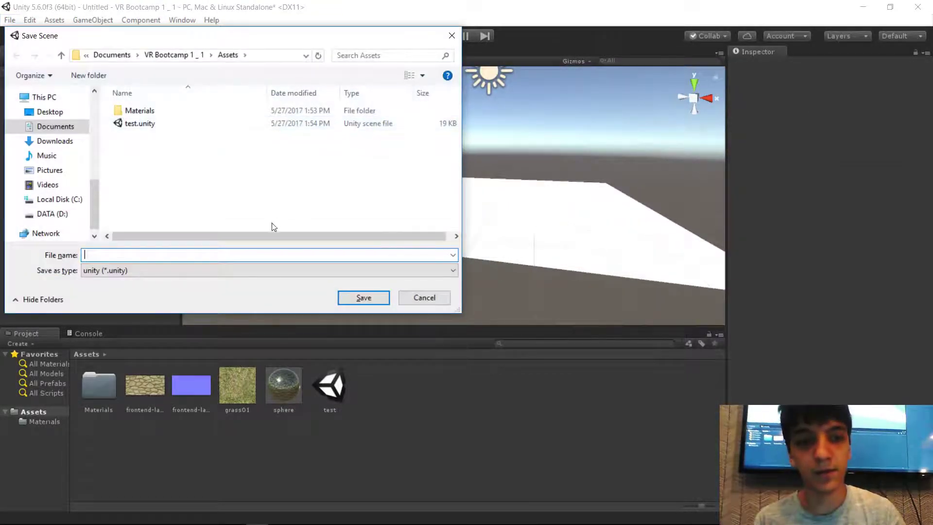
pyautogui.write('test2')
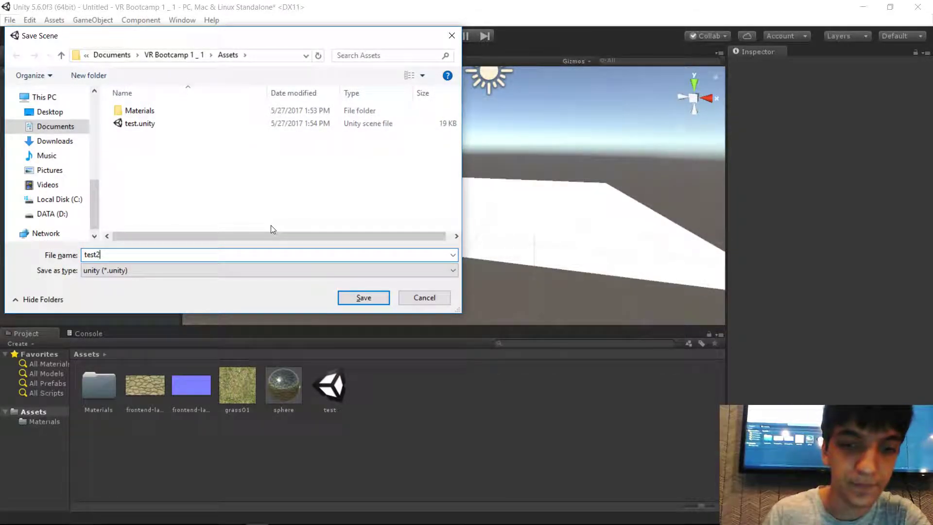
pyautogui.press('Return')
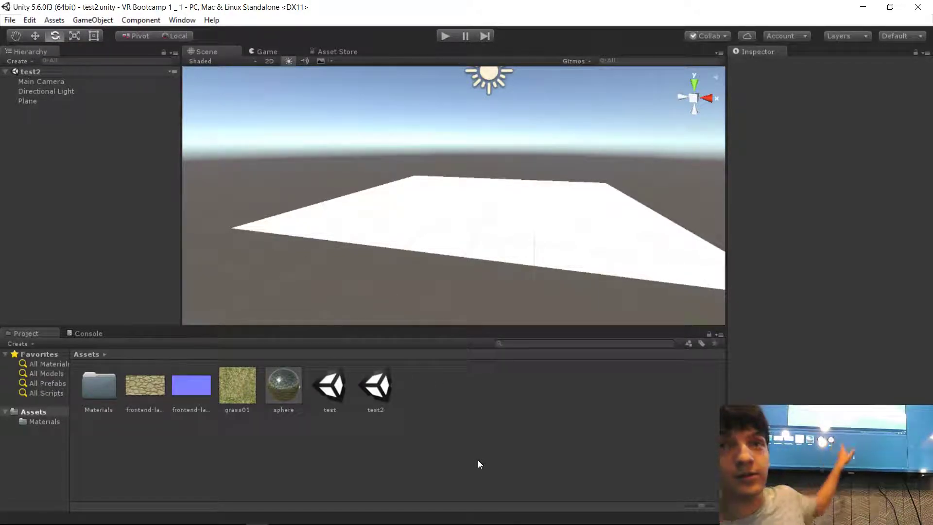
# - Switch between the test and test2 scenes to compare them, ending on the test scene with the sphere
pyautogui.doubleClick(333, 388)
pyautogui.moveTo(525, 162); pyautogui.dragTo(557, 161, button='right')
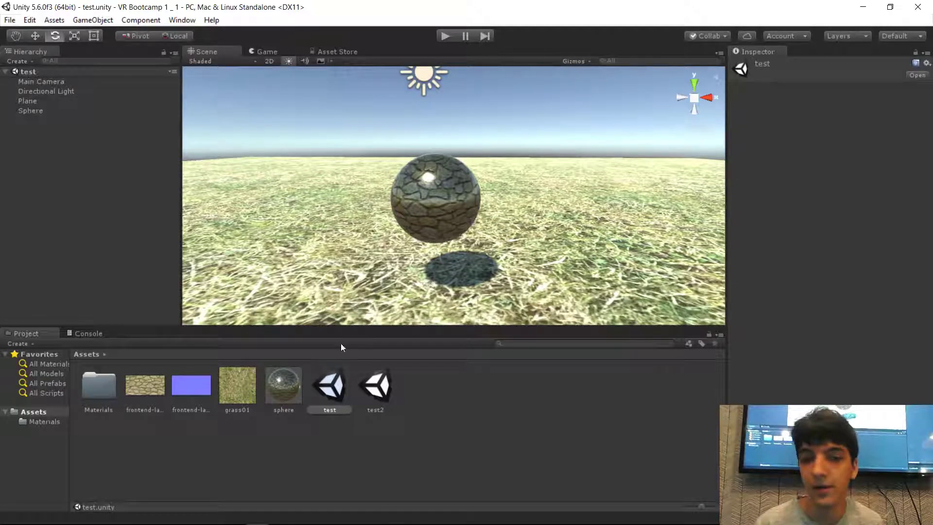
pyautogui.doubleClick(369, 392)
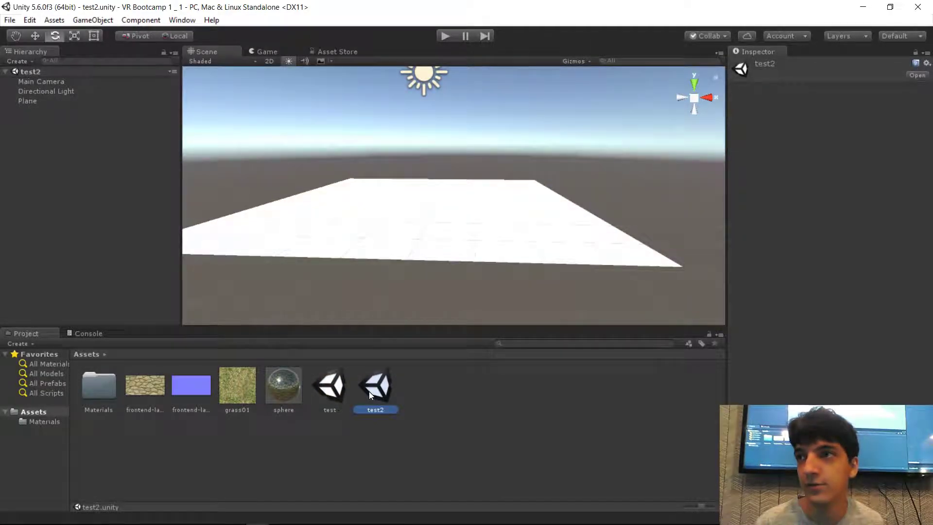
pyautogui.doubleClick(333, 393)
pyautogui.moveTo(593, 152); pyautogui.dragTo(584, 177, button='right')
pyautogui.press('s')
pyautogui.press('w')
pyautogui.press('s')
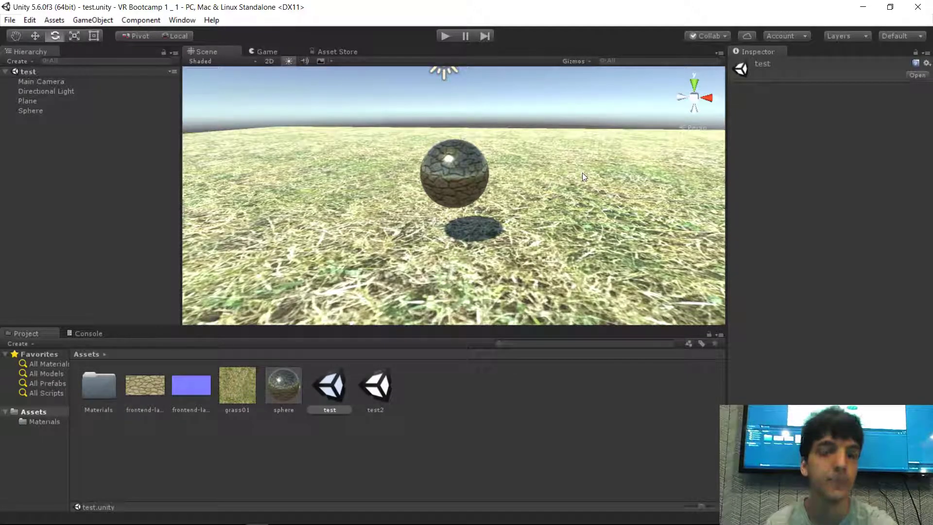
# - Open the test2 scene and view its plane from a higher angle
pyautogui.click(627, 430)
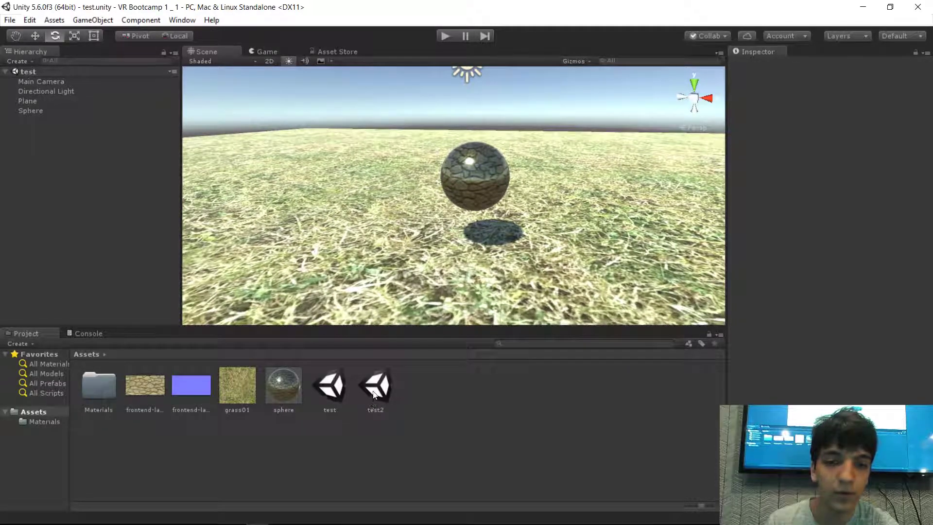
pyautogui.doubleClick(376, 388)
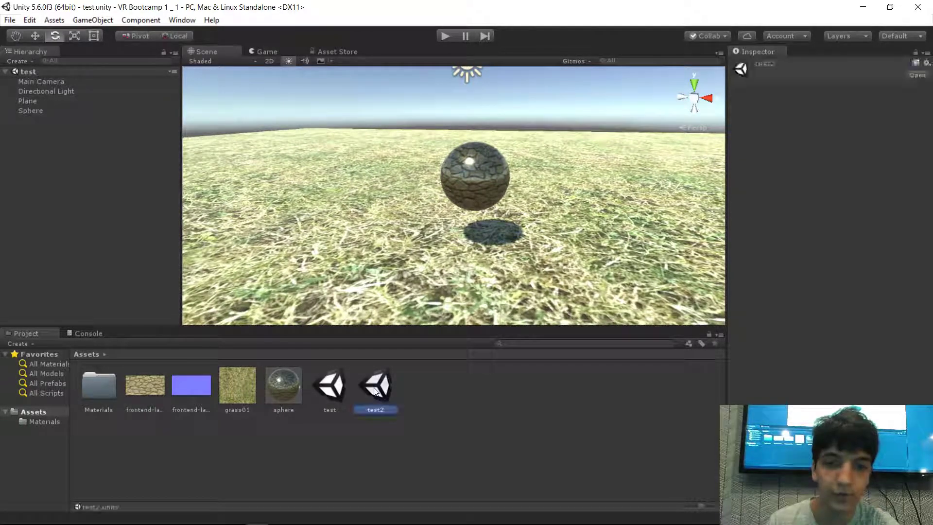
pyautogui.moveTo(488, 271)
pyautogui.keyDown('alt'); pyautogui.mouseDown()
pyautogui.moveTo(500, 239)
pyautogui.moveTo(494, 268)
pyautogui.moveTo(505, 246)
pyautogui.moveTo(495, 198)
pyautogui.moveTo(488, 288)
pyautogui.mouseUp(); pyautogui.keyUp('alt')
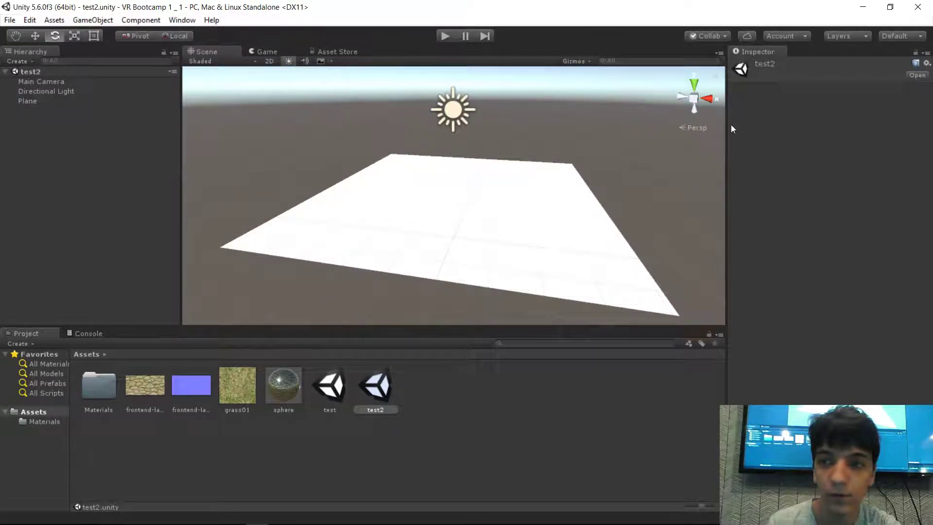
# - Open the Asset Store and enlarge the central view by shrinking the Inspector, Hierarchy and Project areas
pyautogui.moveTo(729, 124); pyautogui.dragTo(867, 132)
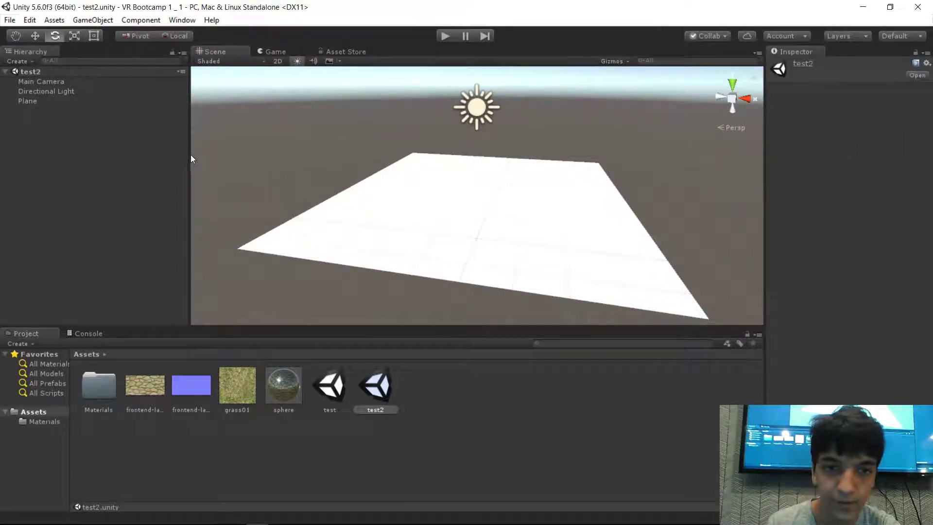
pyautogui.moveTo(190, 155); pyautogui.dragTo(138, 150)
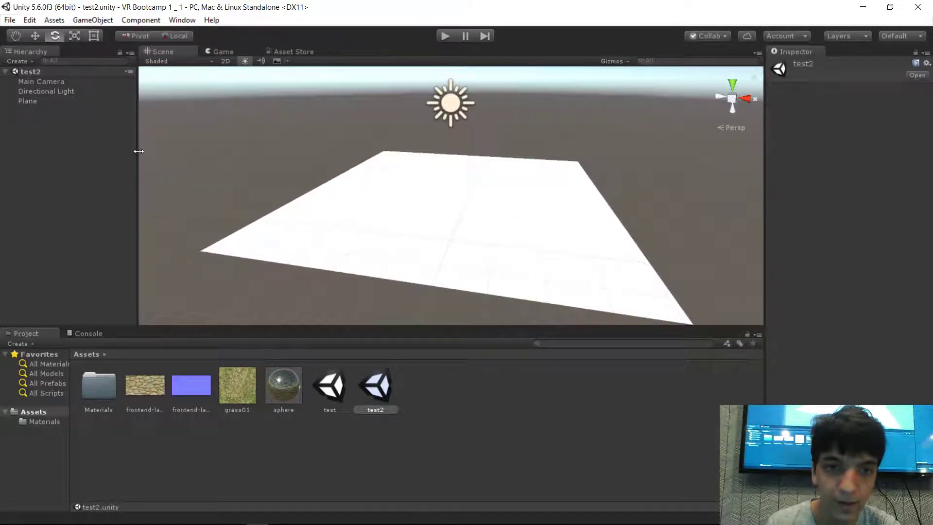
pyautogui.click(218, 51)
pyautogui.click(283, 51)
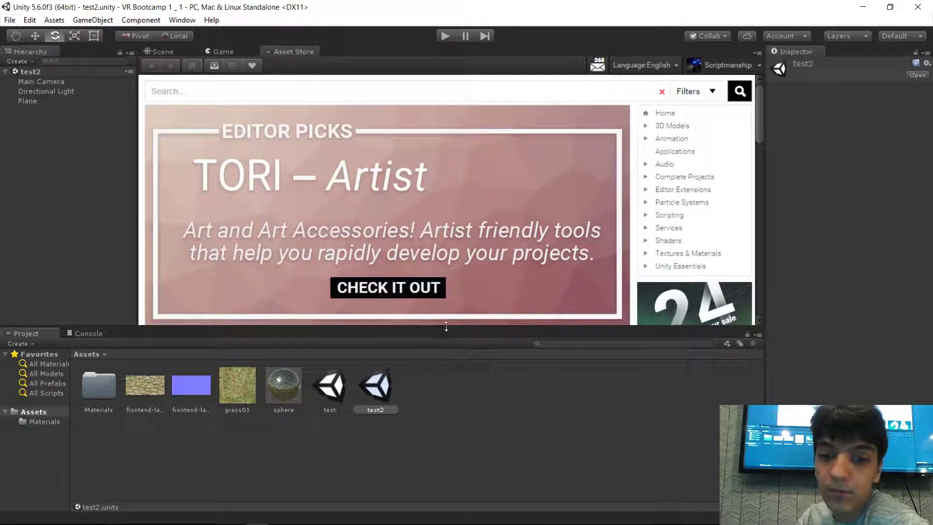
pyautogui.moveTo(446, 327); pyautogui.dragTo(447, 349)
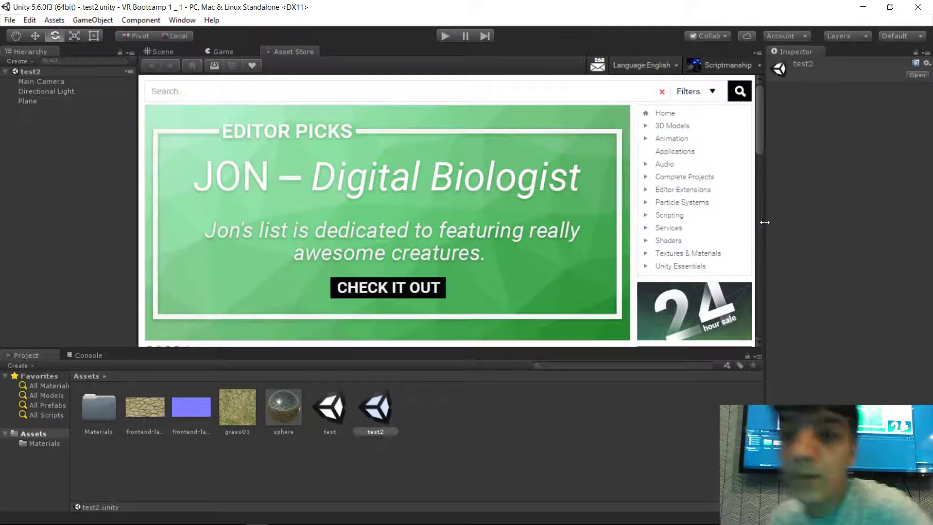
# - Try different Inspector and Hierarchy widths to see how the Asset Store page layout adapts
pyautogui.moveTo(765, 223); pyautogui.dragTo(638, 226)
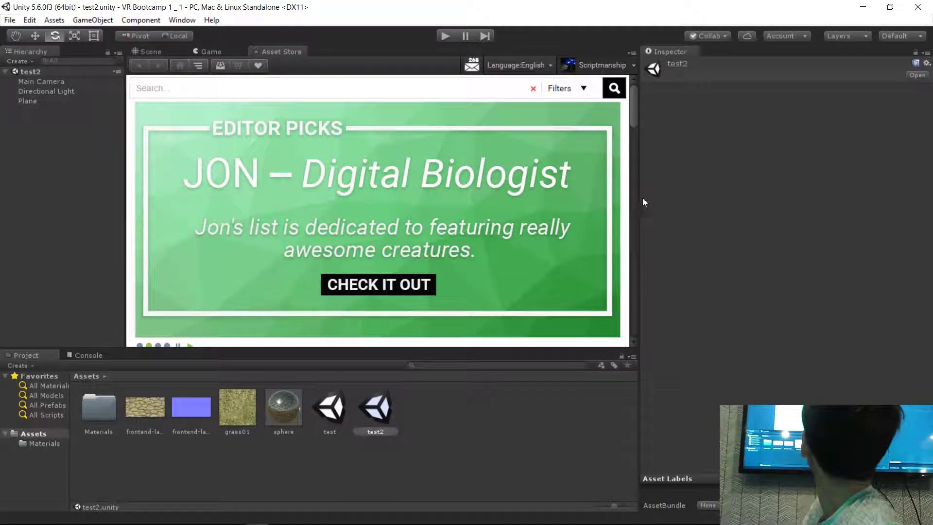
pyautogui.moveTo(637, 210); pyautogui.dragTo(930, 239)
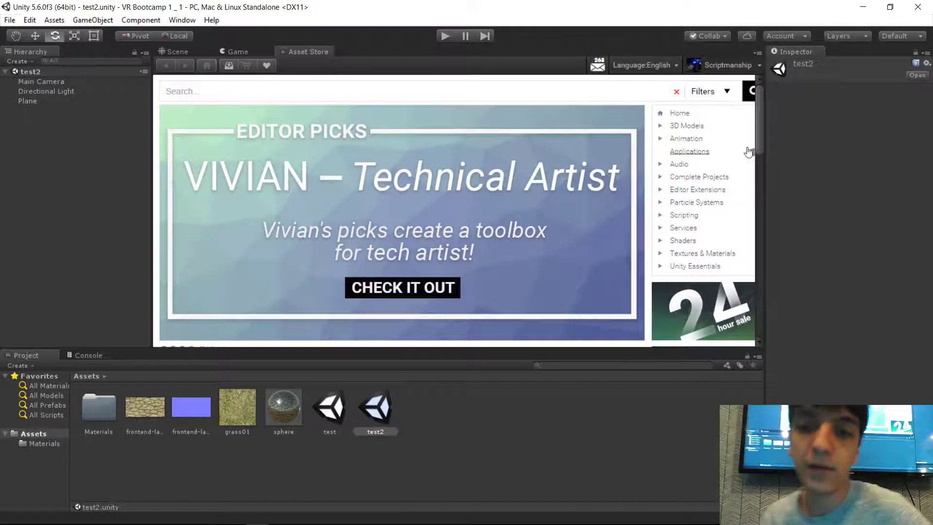
pyautogui.scroll(-1, 749, 147)
pyautogui.scroll(1, 751, 147)
pyautogui.moveTo(765, 148)
pyautogui.mouseDown()
pyautogui.moveTo(503, 139)
pyautogui.moveTo(766, 140)
pyautogui.mouseUp()
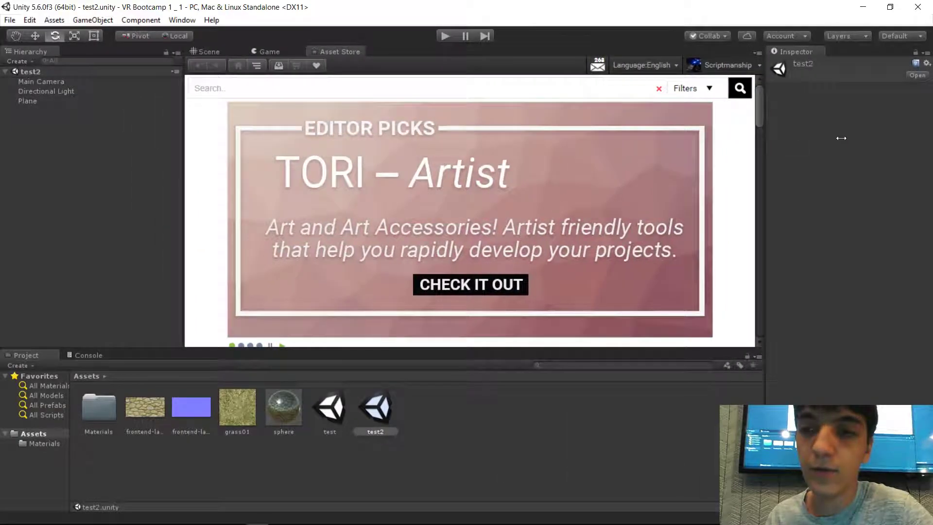
pyautogui.scroll(-3, 593, 148)
pyautogui.scroll(3, 593, 148)
pyautogui.moveTo(184, 159); pyautogui.dragTo(139, 154)
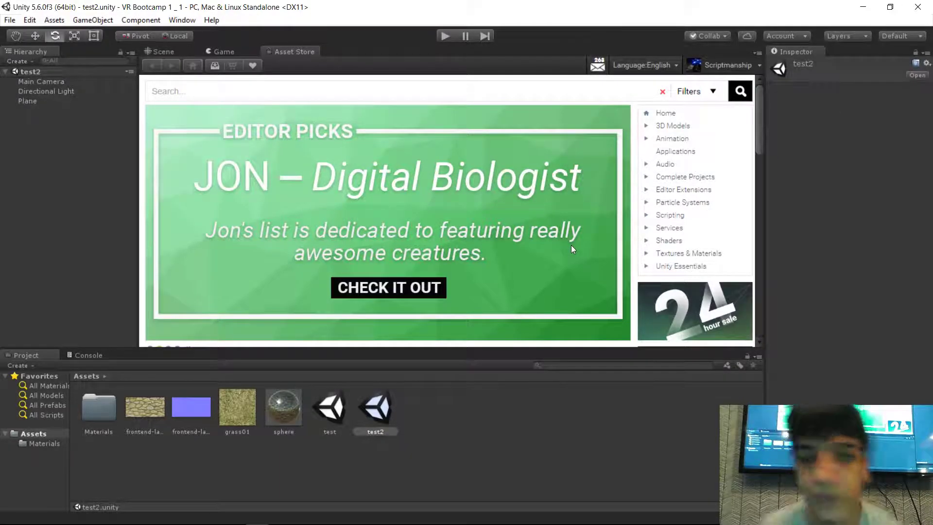
# - Browse the Asset Store home page's featured categories, Most Popular assets and Top Paid list
pyautogui.scroll(-5, 621, 188)
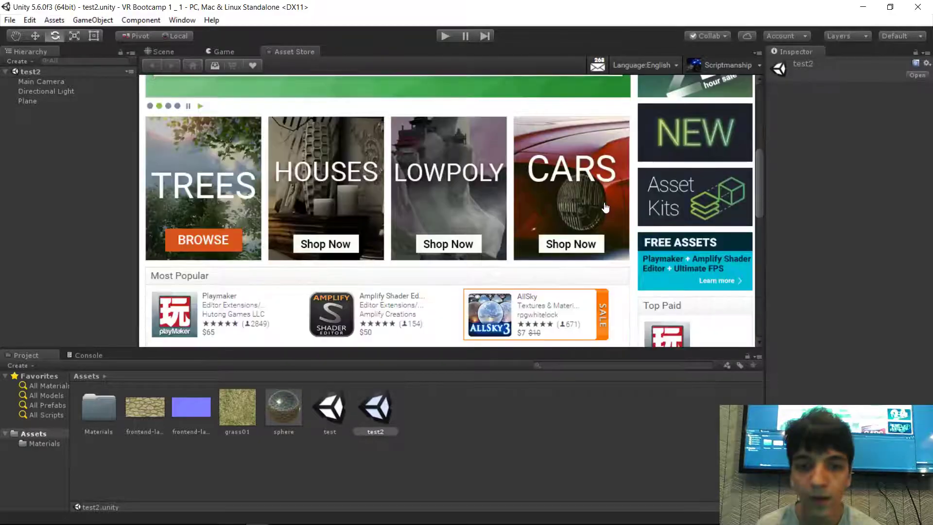
pyautogui.scroll(-2, 594, 191)
pyautogui.scroll(-5, 594, 187)
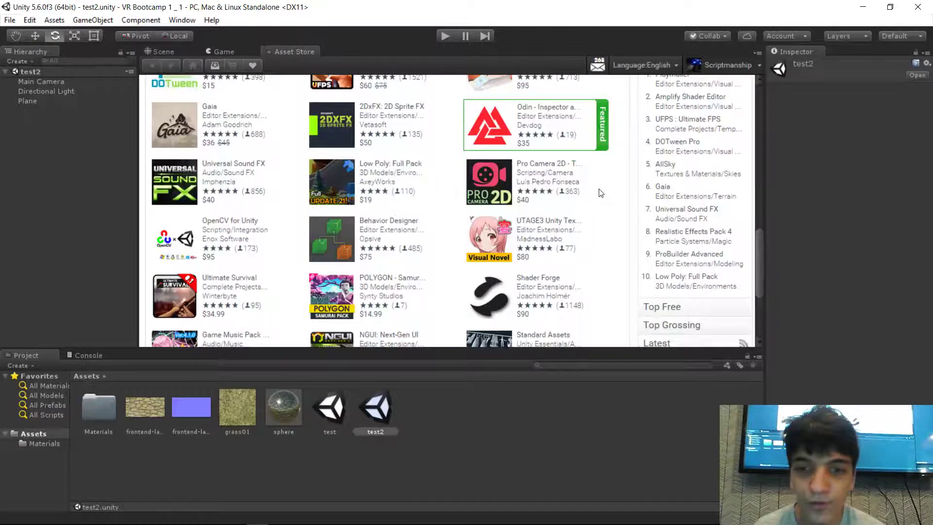
pyautogui.scroll(7, 611, 191)
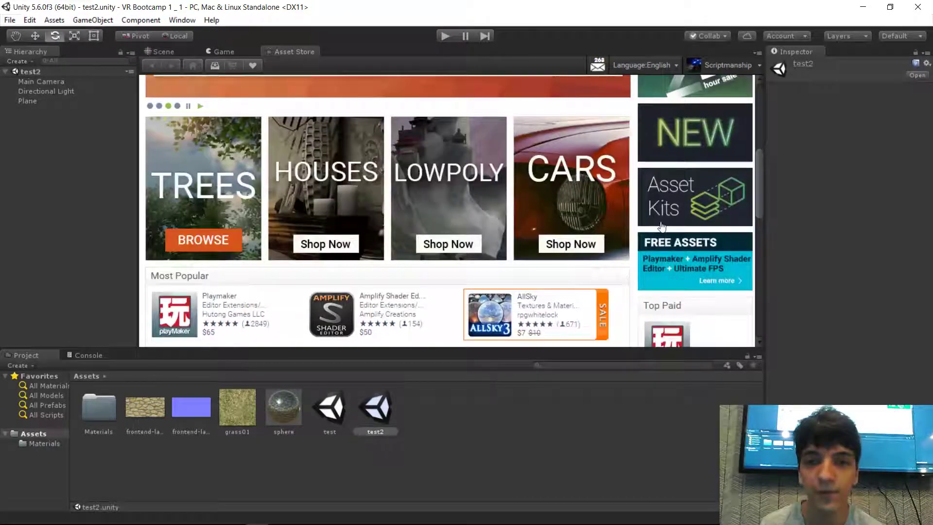
pyautogui.scroll(-4, 668, 216)
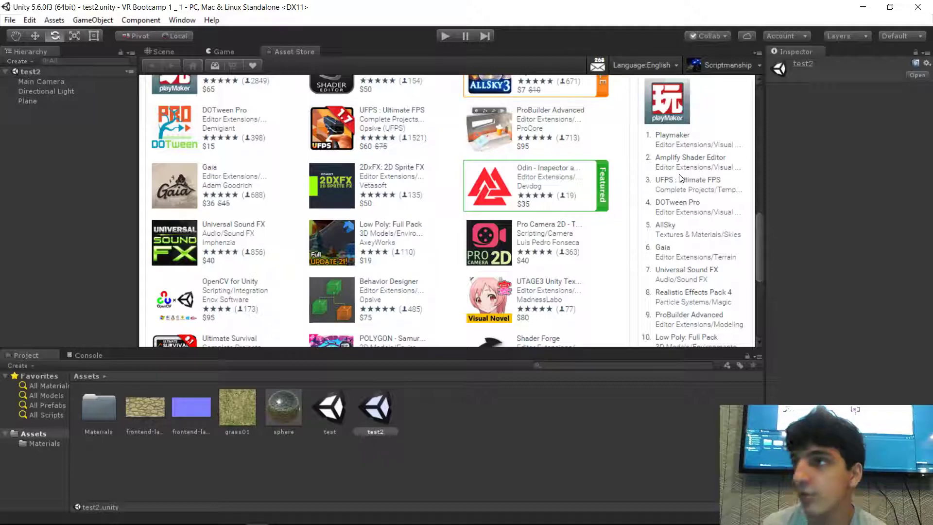
# - Show the Asset Store's 3D Models category and narrow the Hierarchy so the whole page width fits
pyautogui.scroll(6, 669, 178)
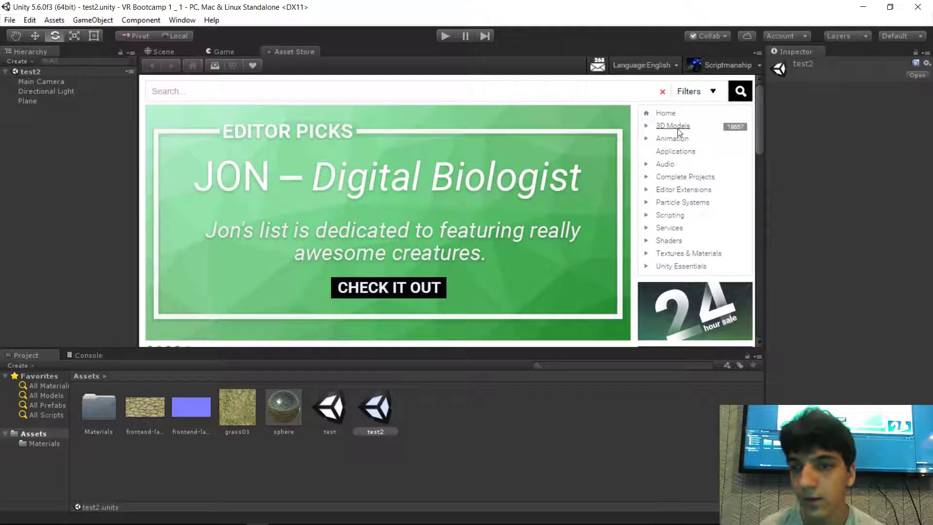
pyautogui.click(684, 127)
pyautogui.scroll(-3, 688, 127)
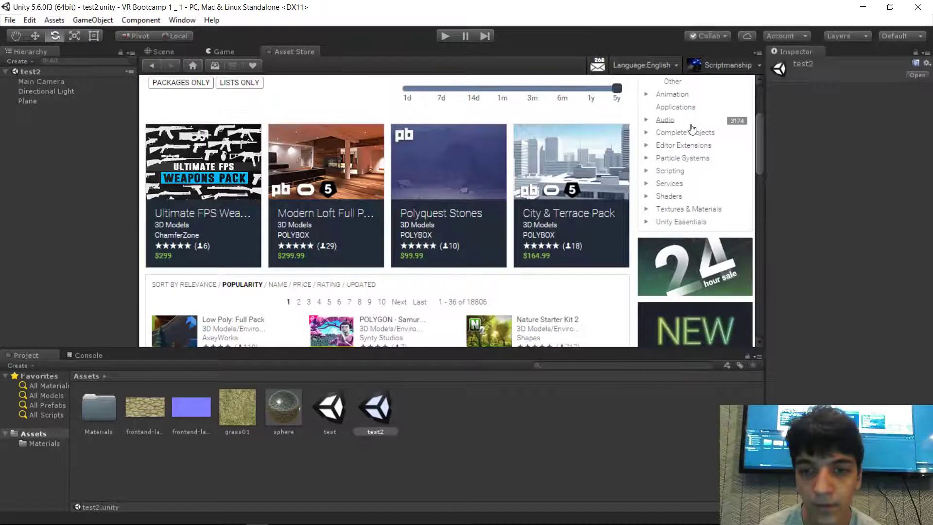
pyautogui.scroll(3, 692, 128)
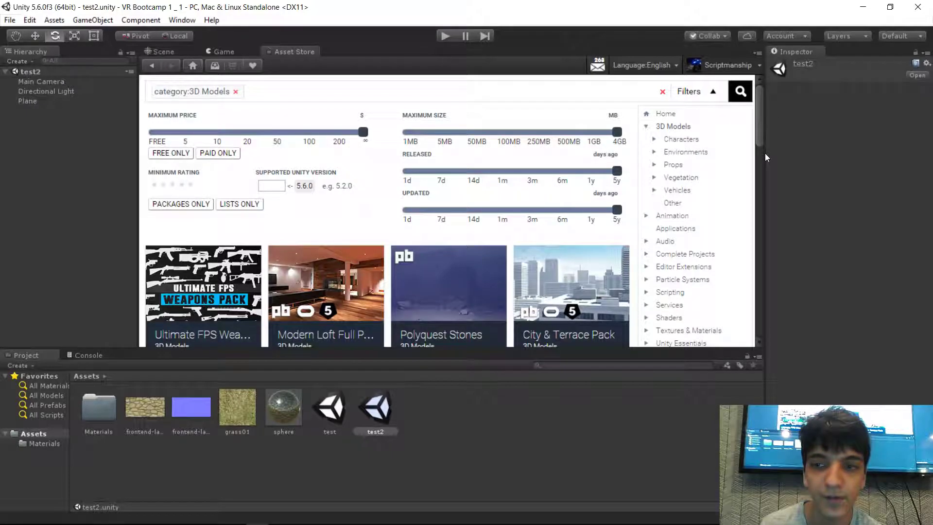
pyautogui.moveTo(765, 143)
pyautogui.mouseDown()
pyautogui.moveTo(646, 131)
pyautogui.moveTo(754, 140)
pyautogui.mouseUp()
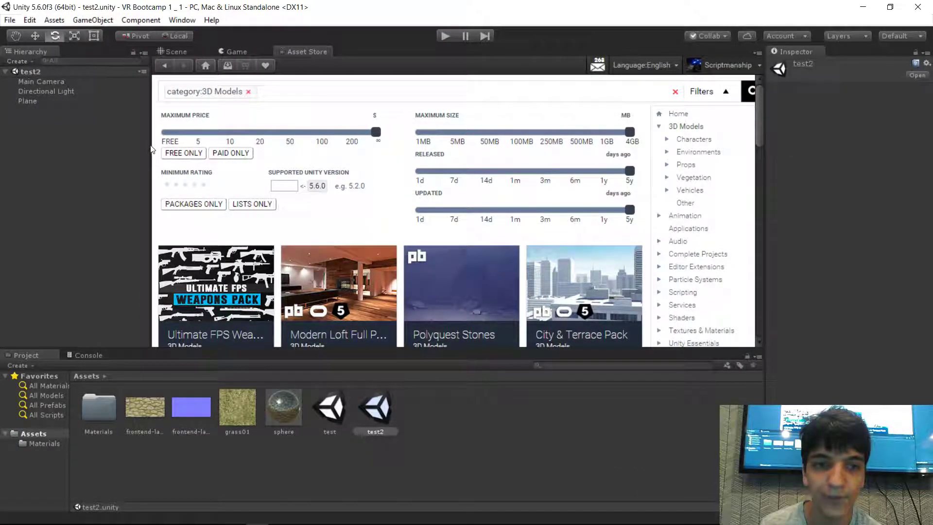
pyautogui.moveTo(151, 146); pyautogui.dragTo(68, 143)
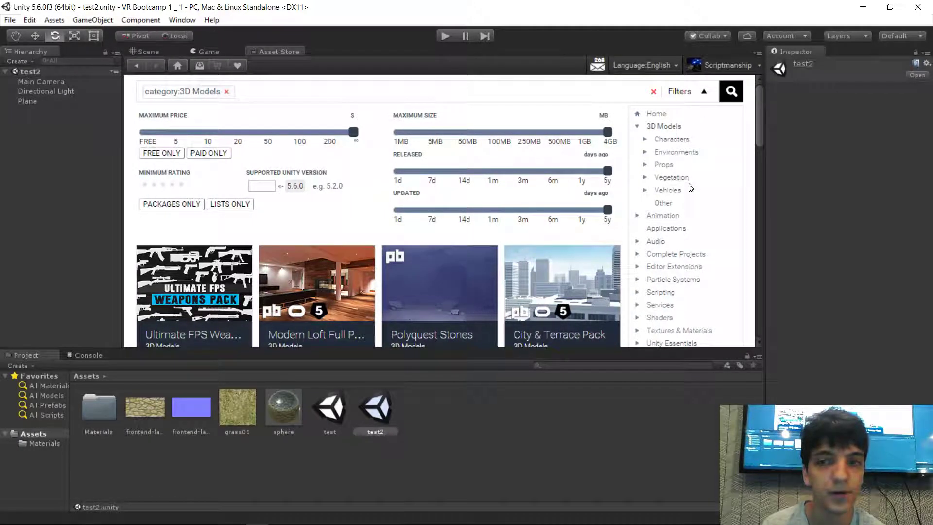
# - Replace the category filter with a search for "3d models", restrict it to free assets, and look through the results
pyautogui.click(226, 92)
pyautogui.write('3d models')
pyautogui.press('Return')
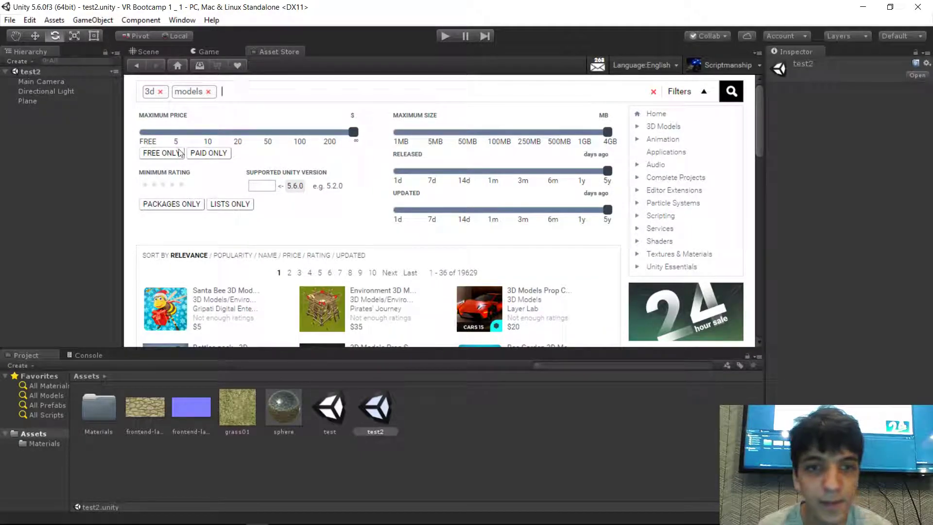
pyautogui.click(161, 154)
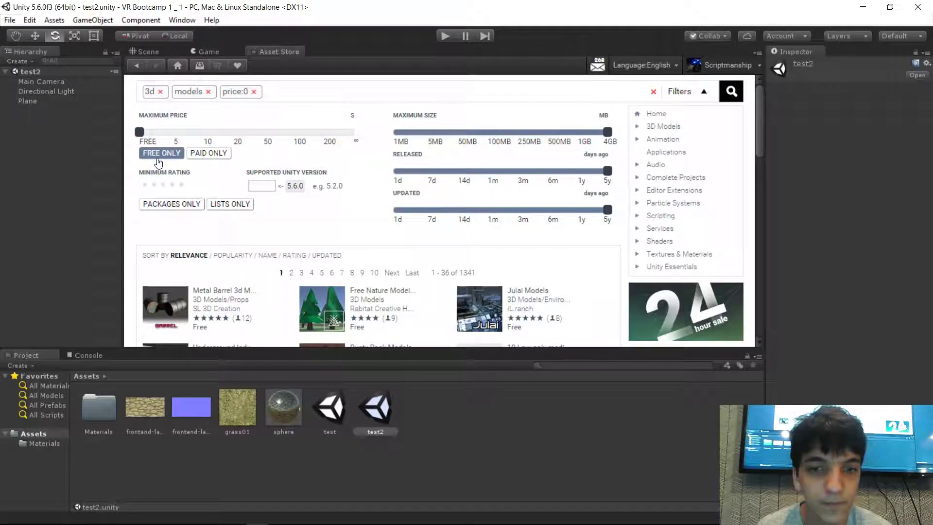
pyautogui.scroll(-3, 158, 162)
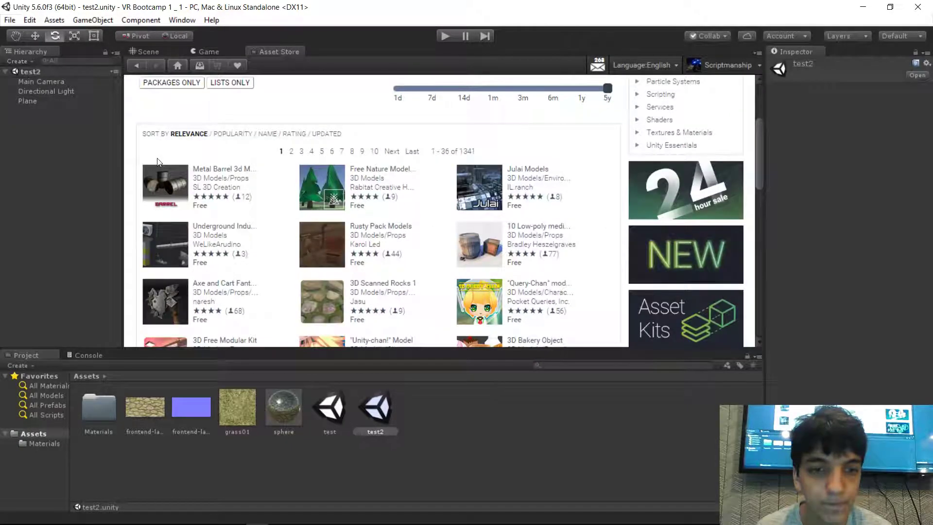
pyautogui.scroll(1, 301, 238)
pyautogui.scroll(-1, 301, 239)
pyautogui.scroll(1, 302, 239)
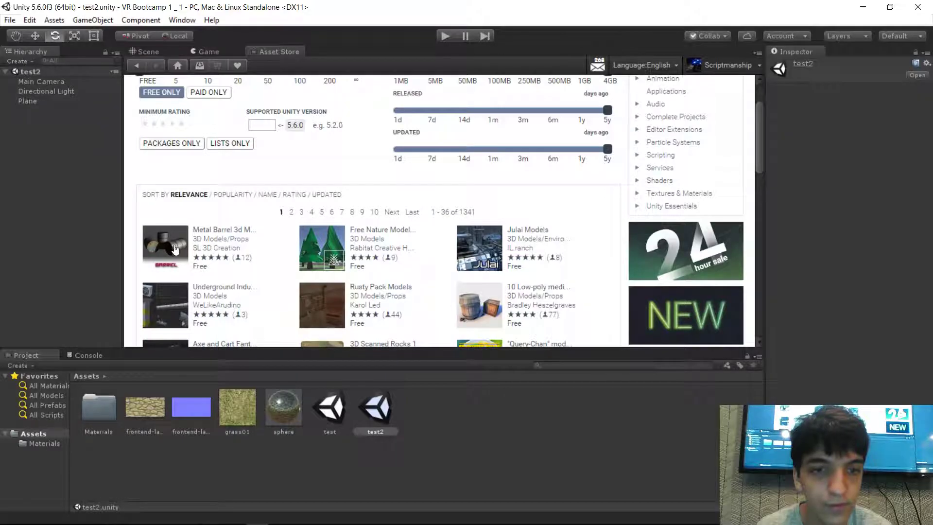
pyautogui.scroll(1, 243, 122)
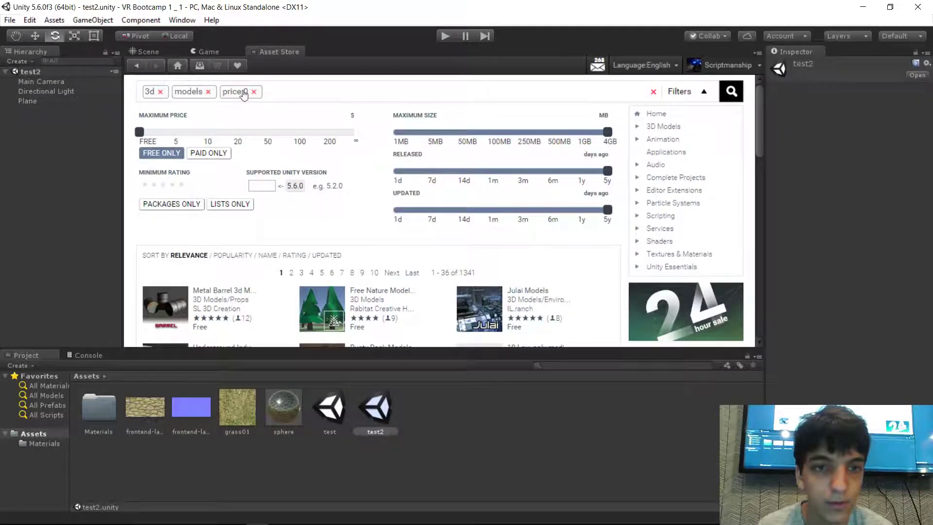
# - Clear the search terms and price filter, then search the Asset Store for "metal barrel" with free assets only
pyautogui.click(256, 91)
pyautogui.click(208, 91)
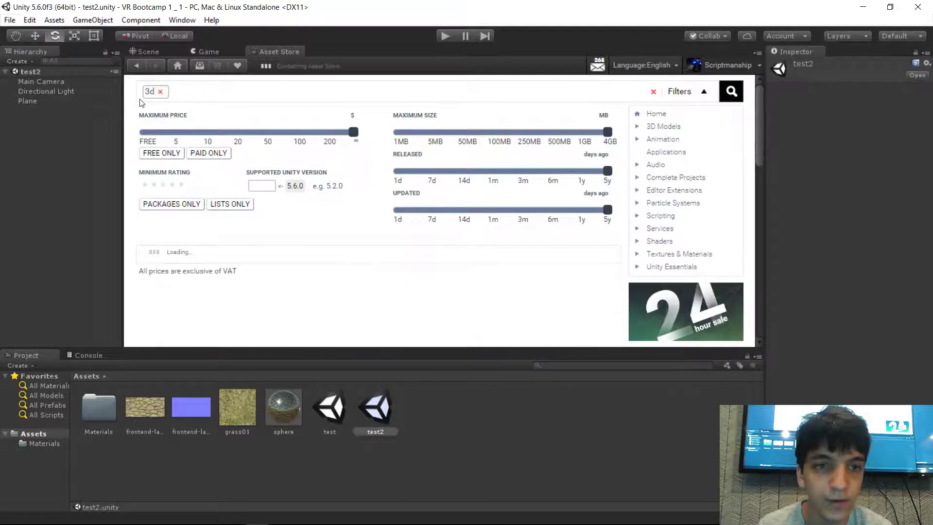
pyautogui.click(160, 92)
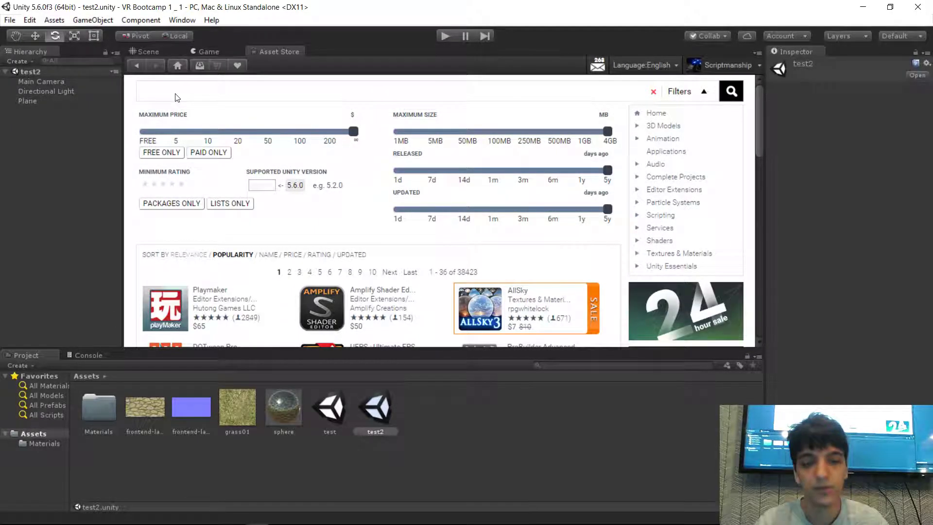
pyautogui.write('metal barrel')
pyautogui.press('Return')
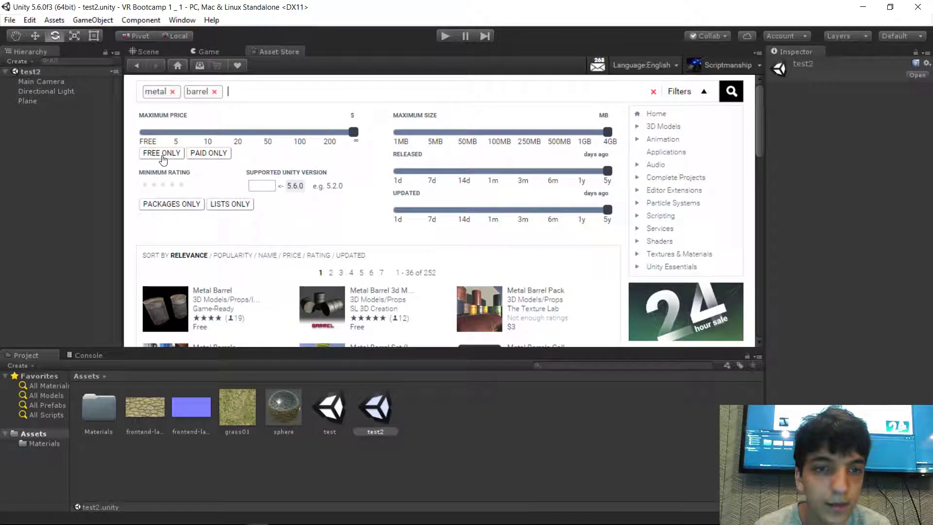
pyautogui.click(162, 154)
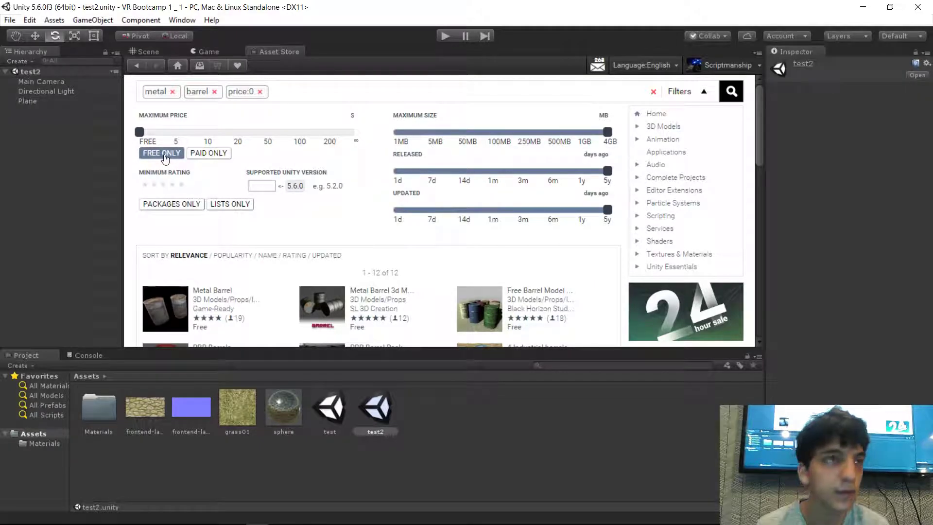
# - Look through the free barrel results and open the Metal Barrel asset published by Game-Ready
pyautogui.scroll(-1, 421, 205)
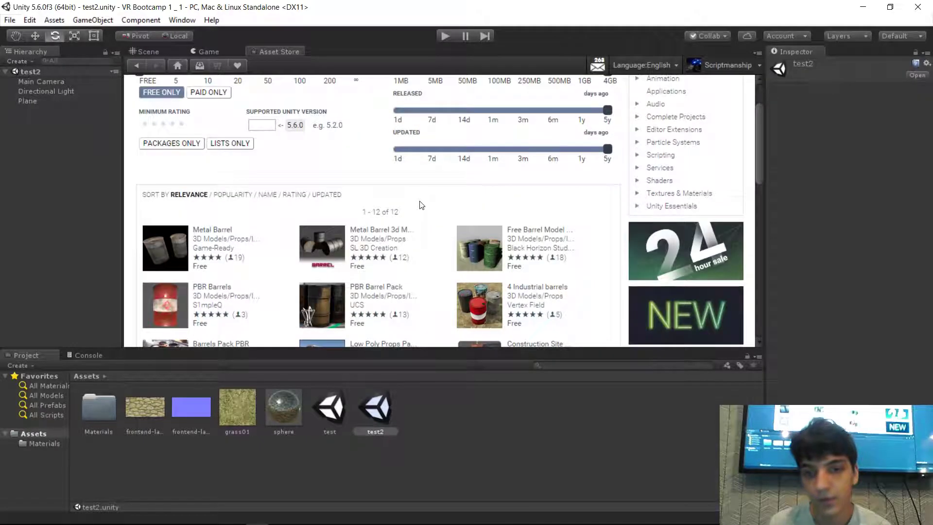
pyautogui.scroll(1, 422, 205)
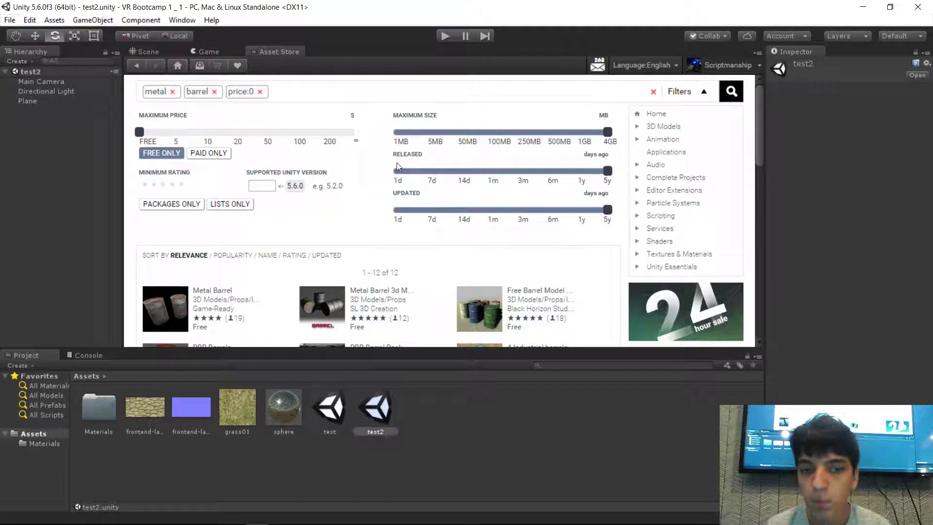
pyautogui.scroll(-2, 397, 162)
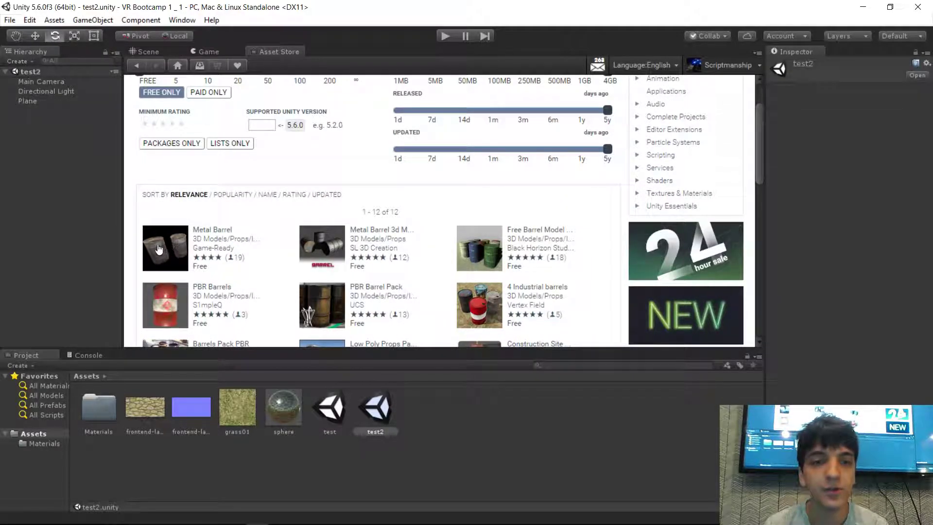
pyautogui.scroll(1, 178, 249)
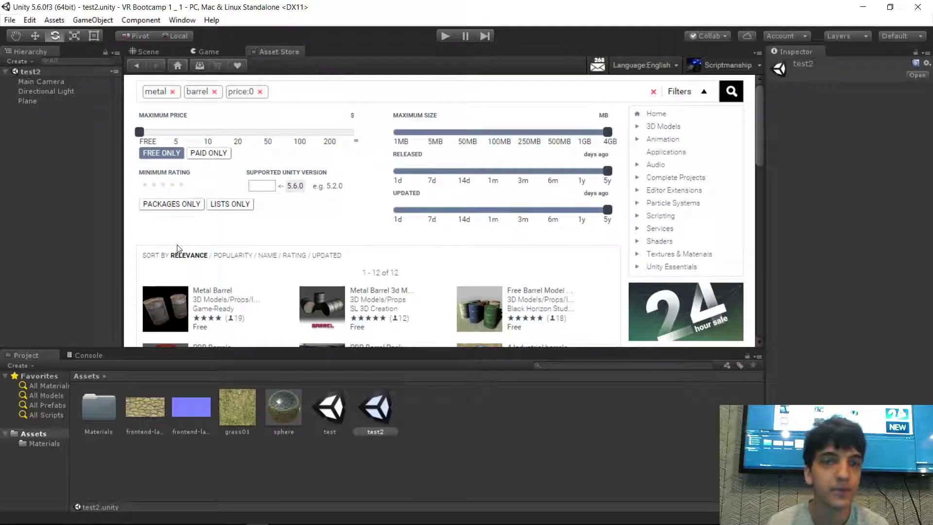
pyautogui.scroll(-1, 181, 250)
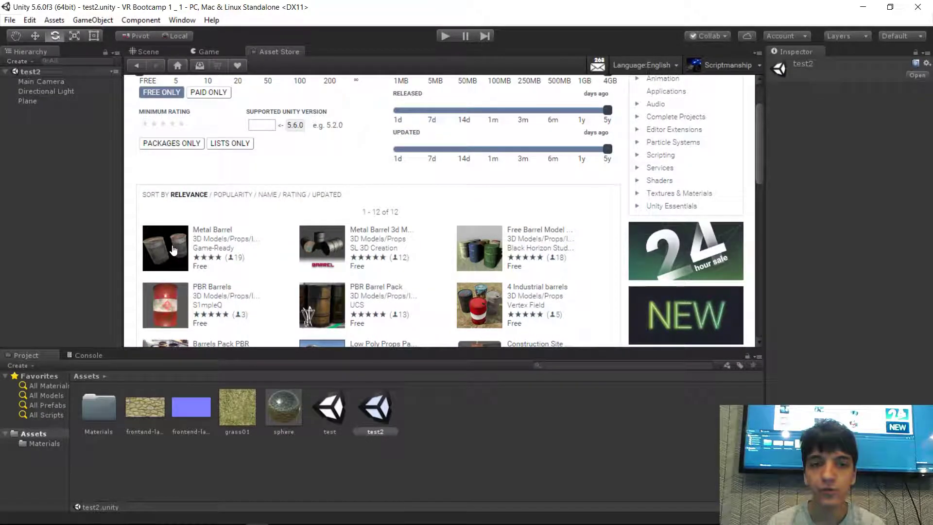
pyautogui.click(164, 241)
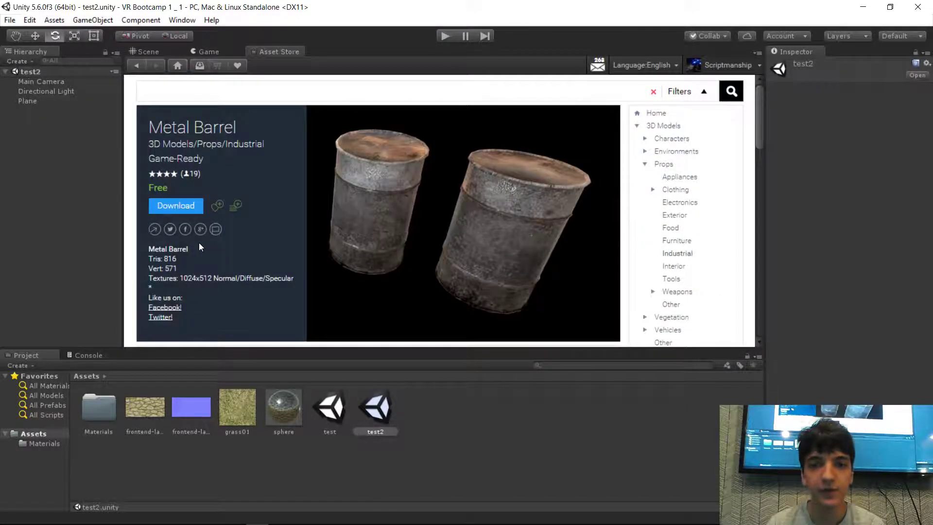
# - Download the Metal Barrel package, import all its files into the project, and select the Barrel folder
pyautogui.click(179, 202)
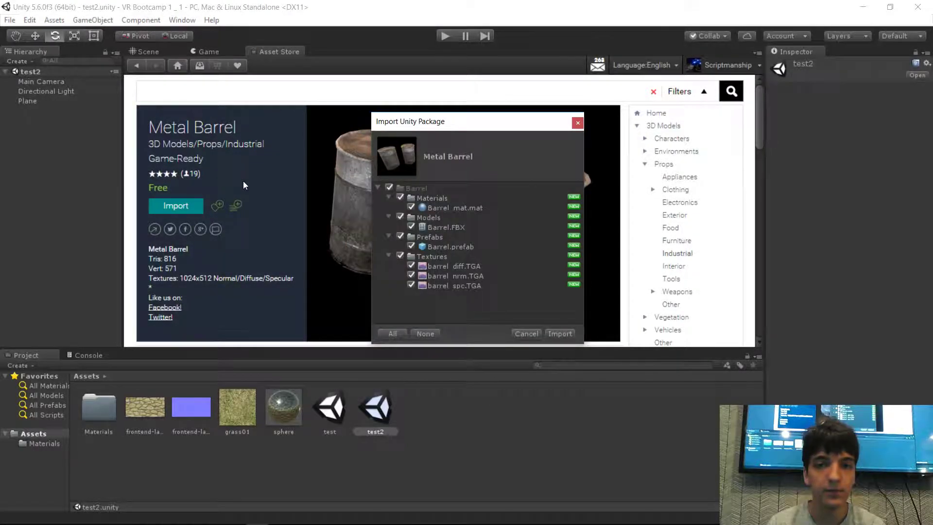
pyautogui.moveTo(455, 122); pyautogui.dragTo(357, 112)
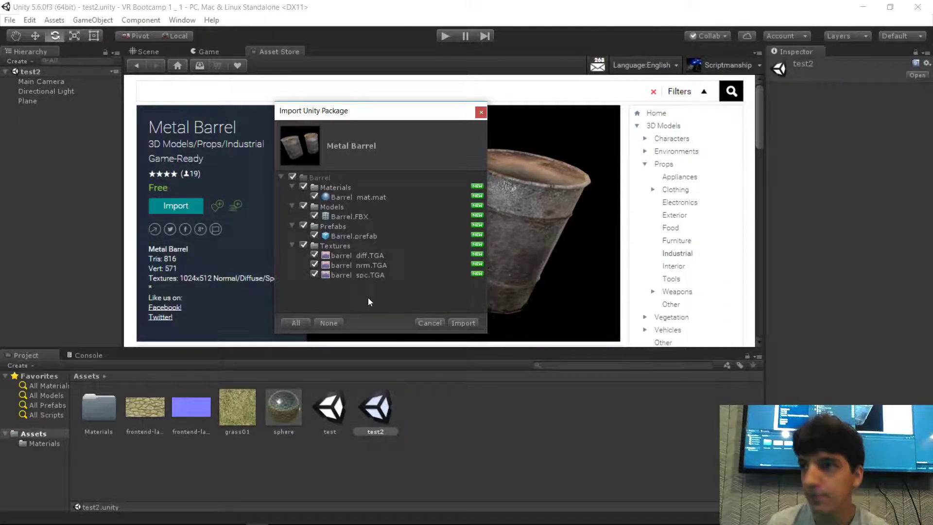
pyautogui.click(466, 324)
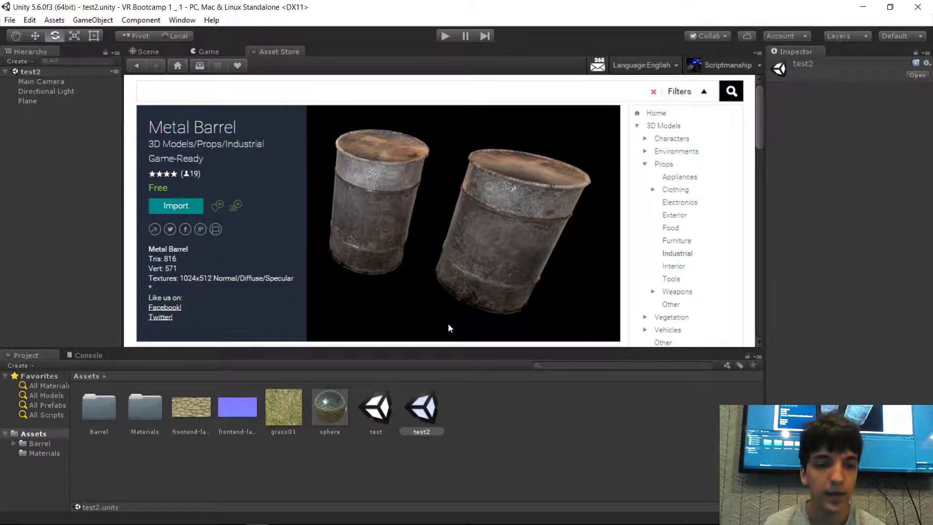
pyautogui.click(107, 413)
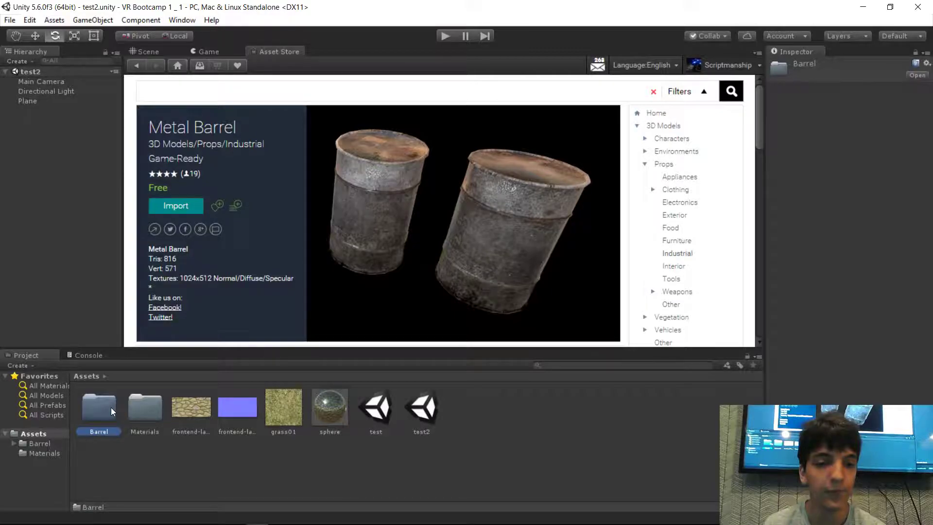
# - Return to the Scene view, open the test scene, and view its sphere from a lower angle
pyautogui.click(146, 51)
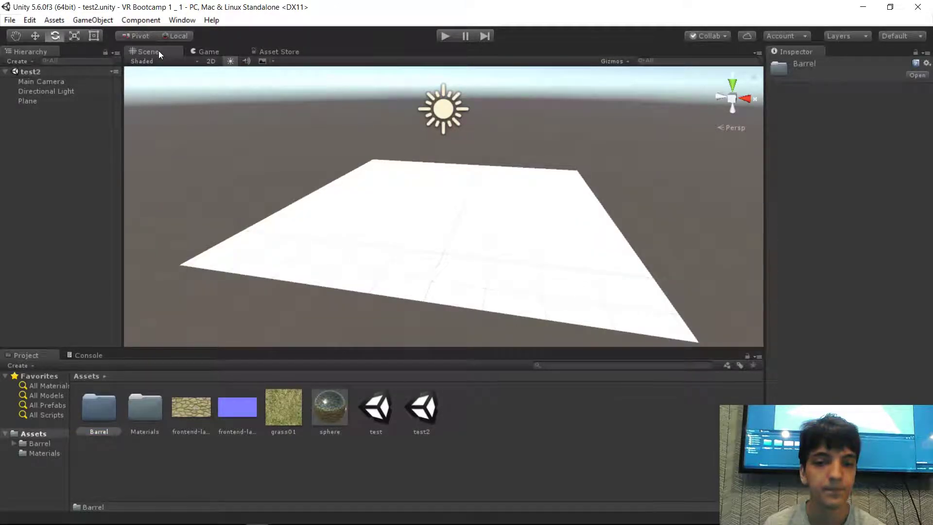
pyautogui.keyDown('alt'); pyautogui.moveTo(392, 166); pyautogui.dragTo(421, 175); pyautogui.keyUp('alt')
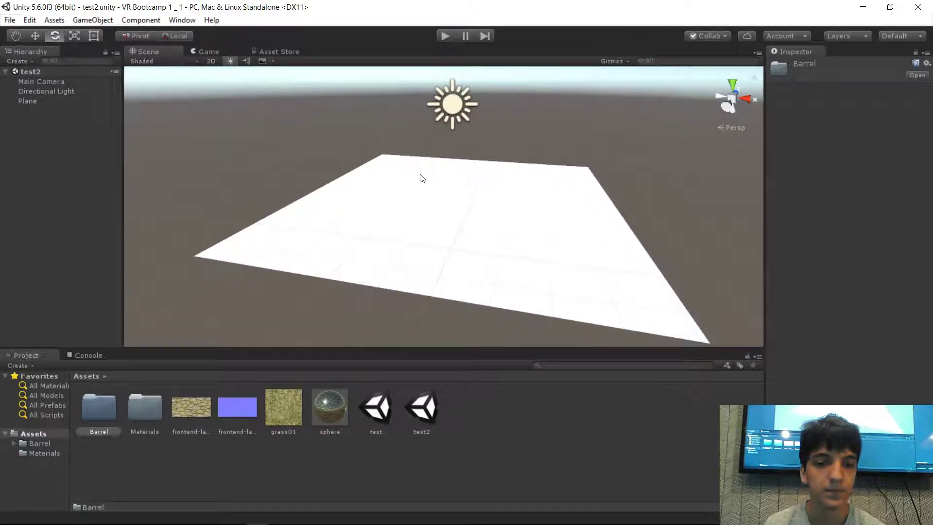
pyautogui.keyDown('alt'); pyautogui.moveTo(430, 243); pyautogui.dragTo(450, 250); pyautogui.keyUp('alt')
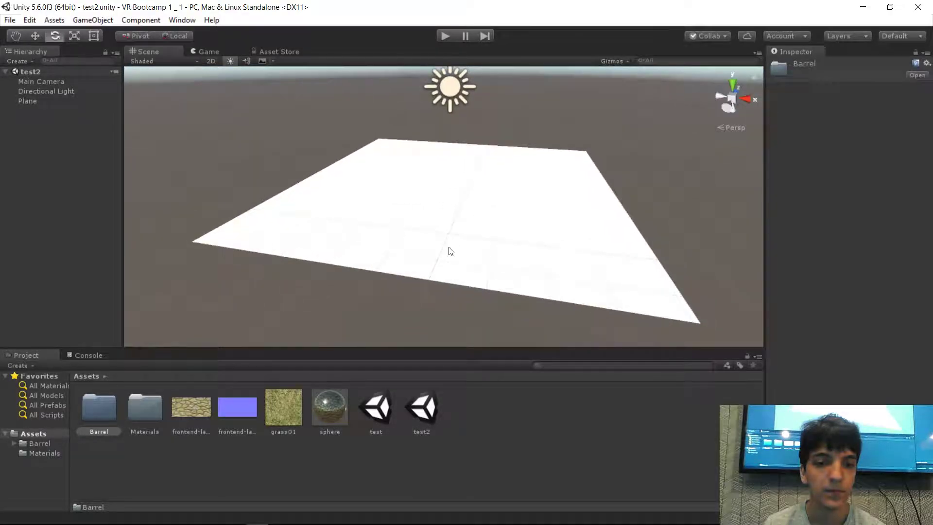
pyautogui.doubleClick(376, 412)
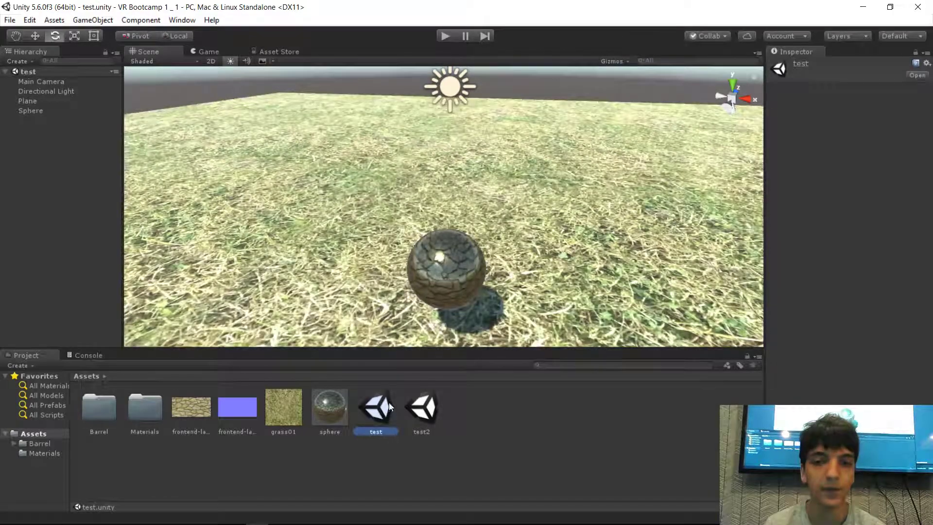
pyautogui.moveTo(623, 162); pyautogui.dragTo(608, 122, button='right')
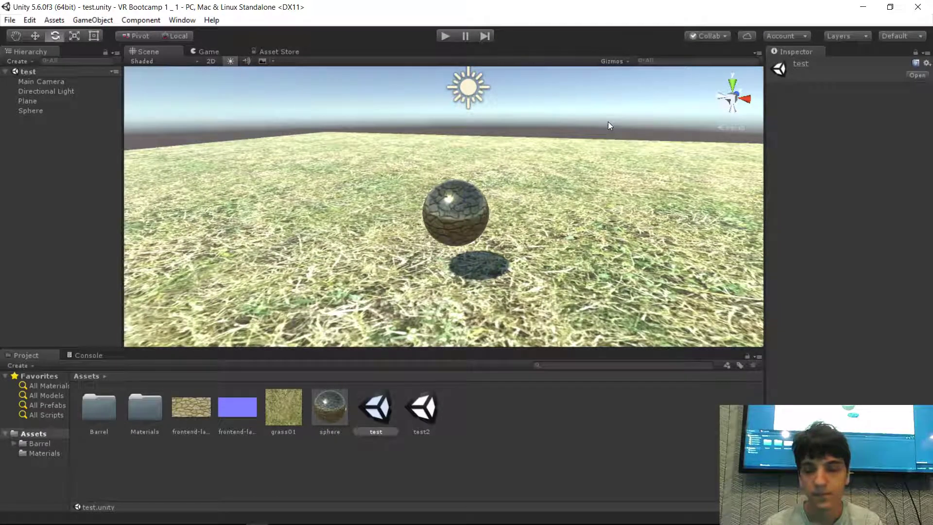
pyautogui.moveTo(407, 516)
pyautogui.click(273, 516)
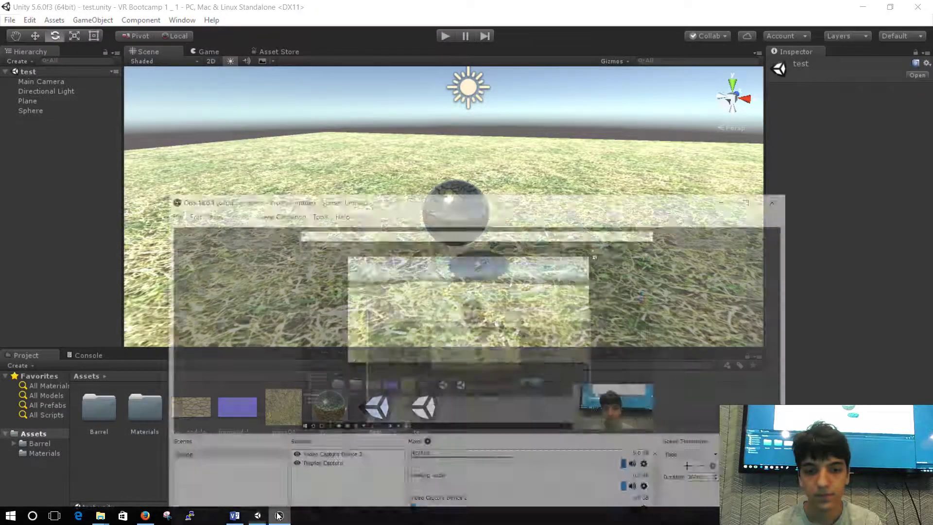
pyautogui.click(279, 515)
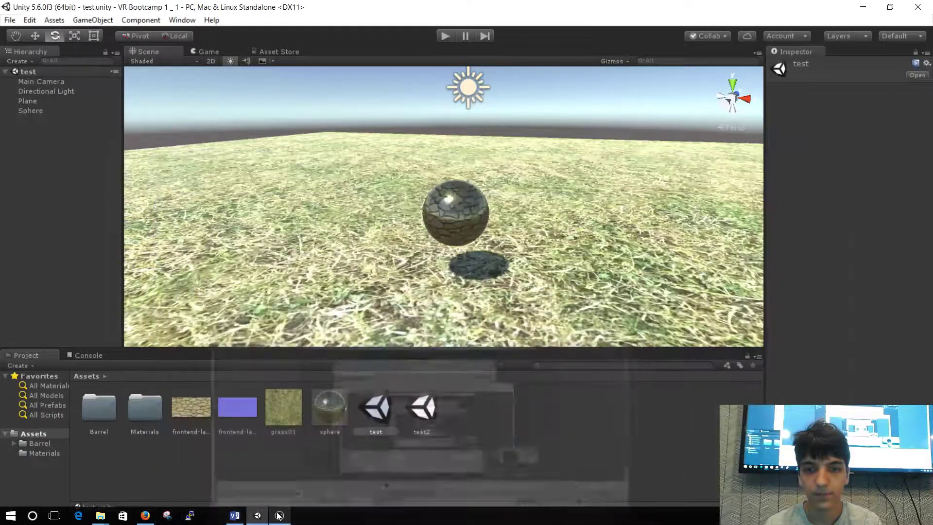
# - Examine the stone-textured sphere on the grass plane from different distances and angles
pyautogui.moveTo(593, 176); pyautogui.dragTo(559, 179, button='right')
pyautogui.press('w')
pyautogui.press('s')
pyautogui.click(97, 418)
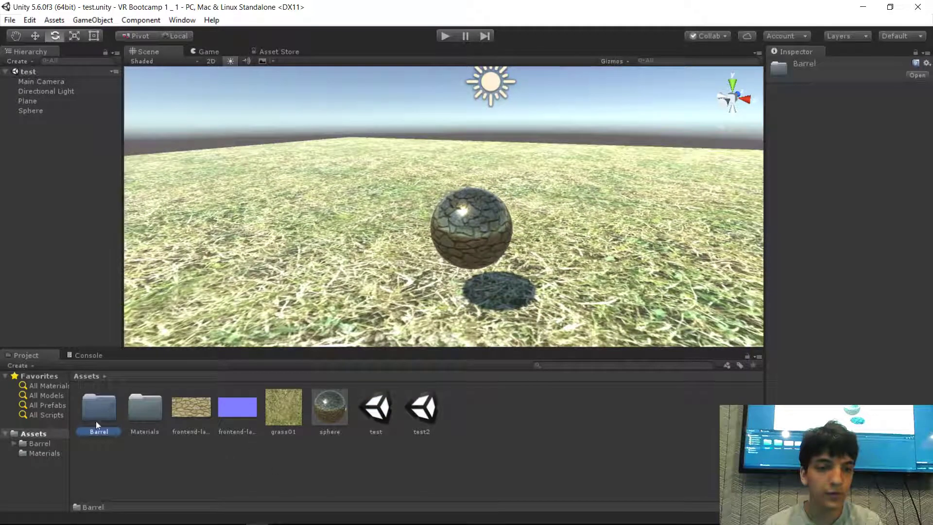
pyautogui.moveTo(449, 226); pyautogui.dragTo(570, 167, button='right')
pyautogui.press('w')
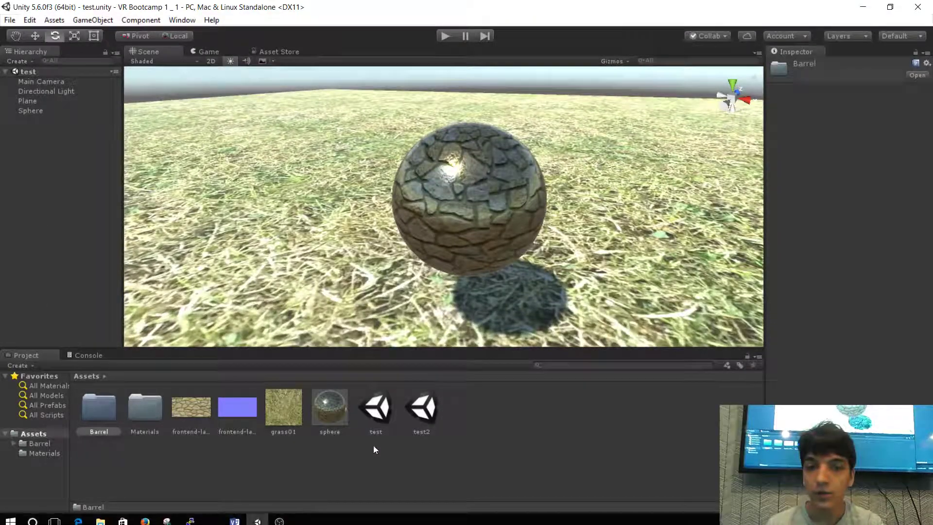
pyautogui.click(378, 417)
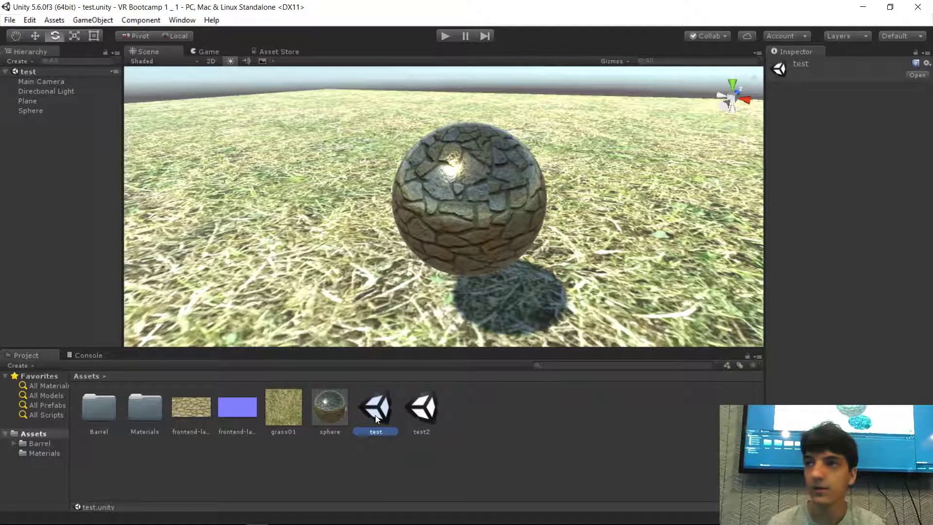
pyautogui.moveTo(458, 189); pyautogui.dragTo(534, 174, button='right')
pyautogui.press('s')
pyautogui.press('w')
pyautogui.press('d')
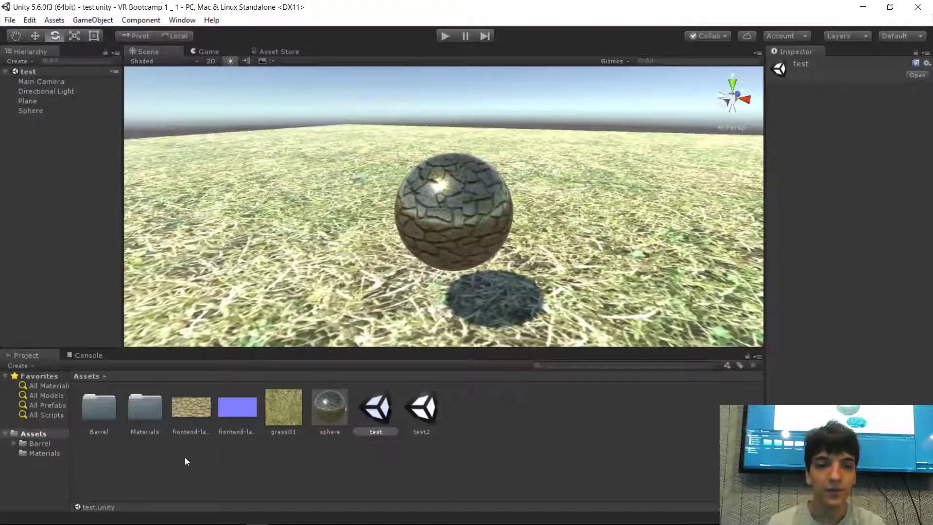
# - Place the Barrel prefab from the Barrel package's Prefabs folder on the grass beside the sphere
pyautogui.doubleClick(104, 417)
pyautogui.click(126, 449)
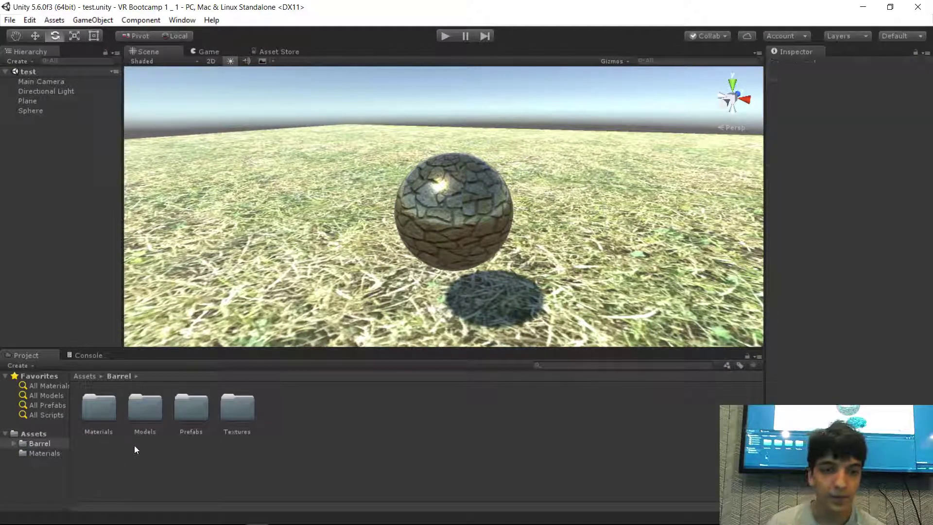
pyautogui.click(104, 404)
pyautogui.click(146, 405)
pyautogui.click(200, 411)
pyautogui.click(243, 404)
pyautogui.click(238, 481)
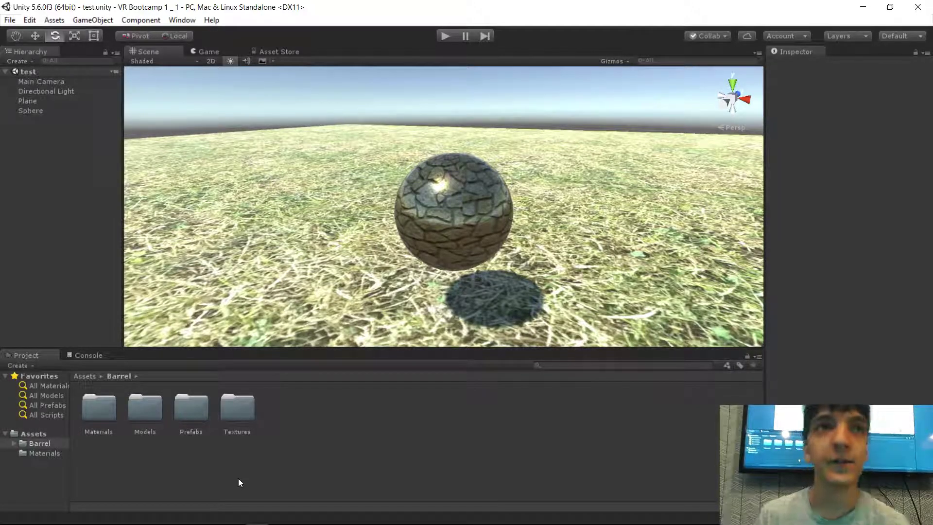
pyautogui.doubleClick(190, 424)
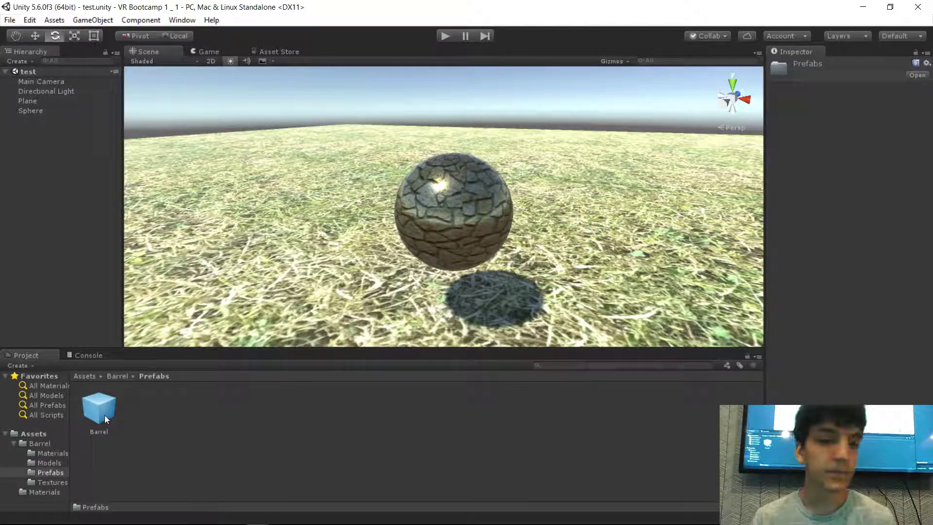
pyautogui.moveTo(100, 414); pyautogui.dragTo(322, 253)
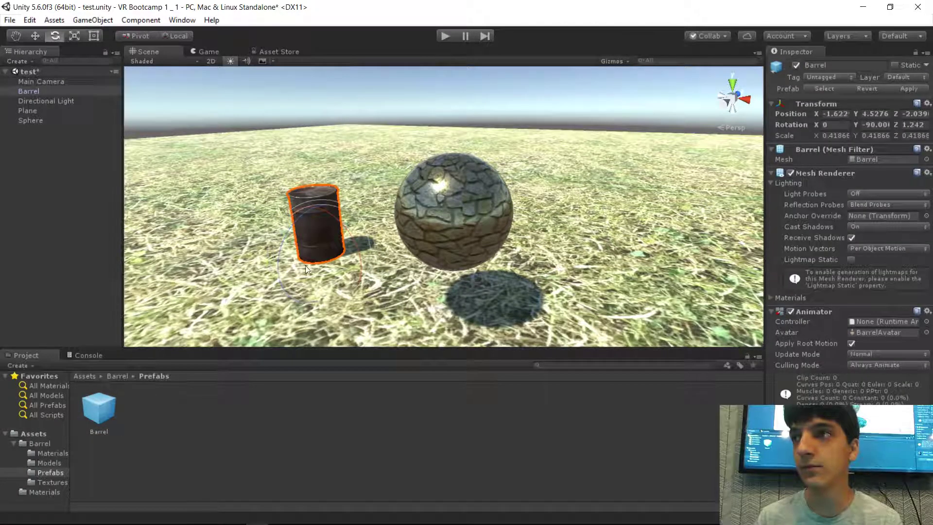
# - Examine the placed barrel up close beside the stone sphere
pyautogui.press('w')
pyautogui.moveTo(349, 262); pyautogui.dragTo(615, 290, button='right')
pyautogui.press('w')
pyautogui.press('s')
pyautogui.click(555, 480)
pyautogui.moveTo(527, 194); pyautogui.dragTo(402, 229, button='right')
# - Revisit the Barrel package's Prefabs folder and examine the barrel and sphere together from further back
pyautogui.click(45, 434)
pyautogui.click(43, 444)
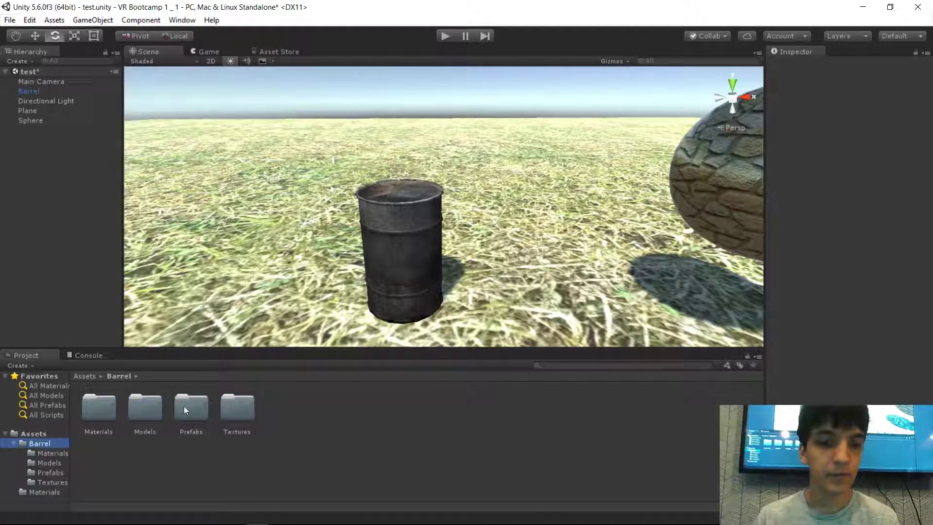
pyautogui.doubleClick(184, 408)
pyautogui.press('s')
pyautogui.moveTo(418, 211); pyautogui.dragTo(437, 246, button='right')
pyautogui.press('w')
pyautogui.press('s')
pyautogui.click(380, 187)
pyautogui.moveTo(516, 235); pyautogui.dragTo(555, 214, button='right')
pyautogui.press('w')
pyautogui.press('s')
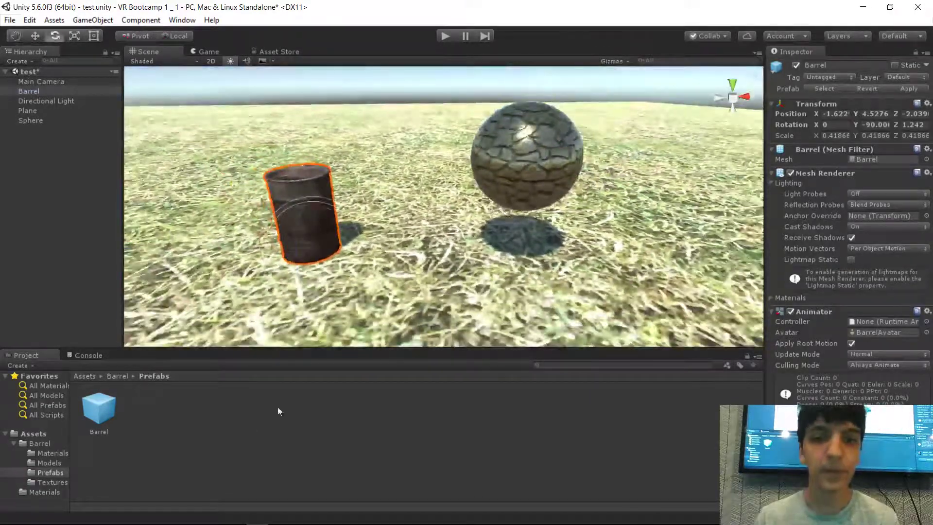
pyautogui.moveTo(190, 299); pyautogui.dragTo(159, 294, button='right')
pyautogui.press('w')
pyautogui.press('s')
# - Move the sphere material from the main Assets folder into the Materials folder
pyautogui.click(28, 433)
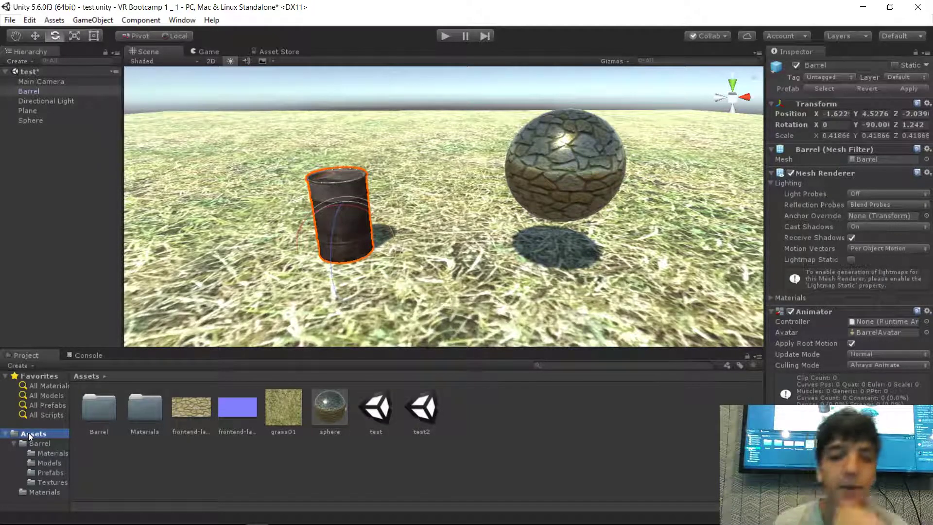
pyautogui.click(5, 434)
pyautogui.click(6, 434)
pyautogui.click(232, 448)
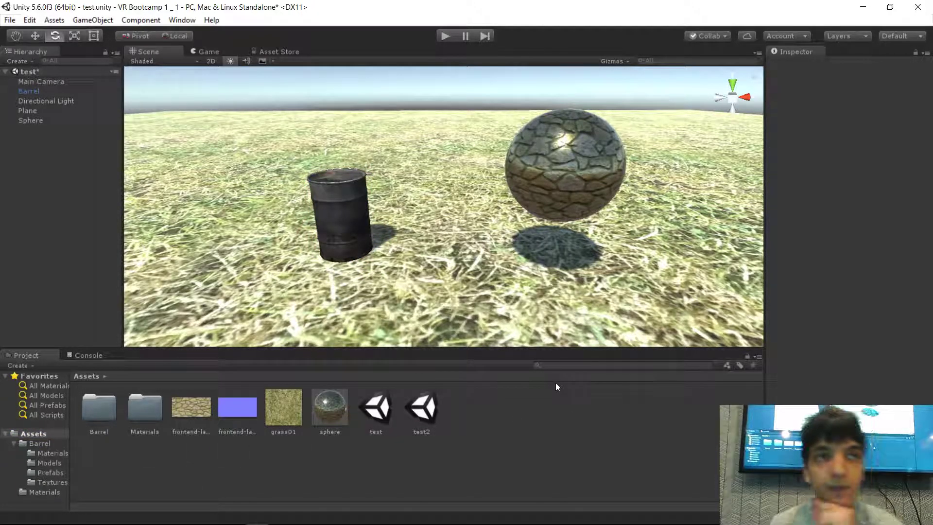
pyautogui.click(325, 415)
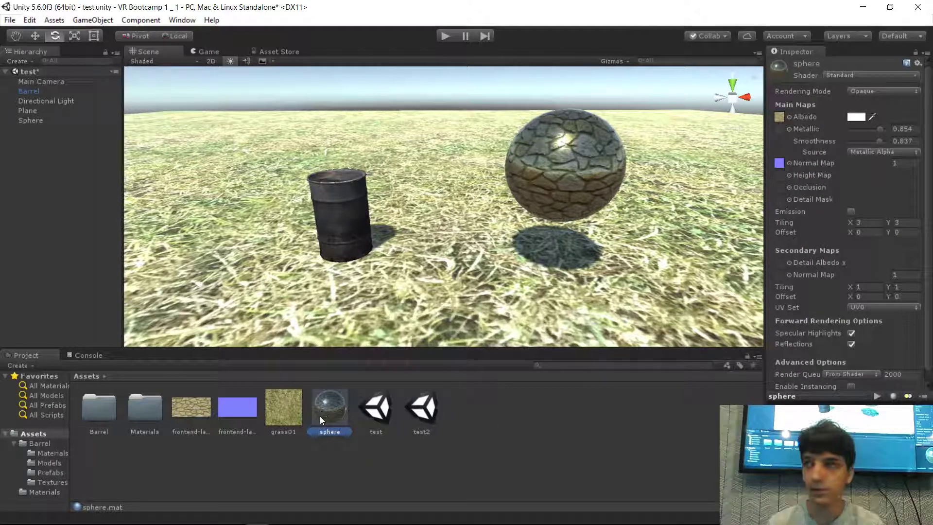
pyautogui.moveTo(328, 409); pyautogui.dragTo(145, 412)
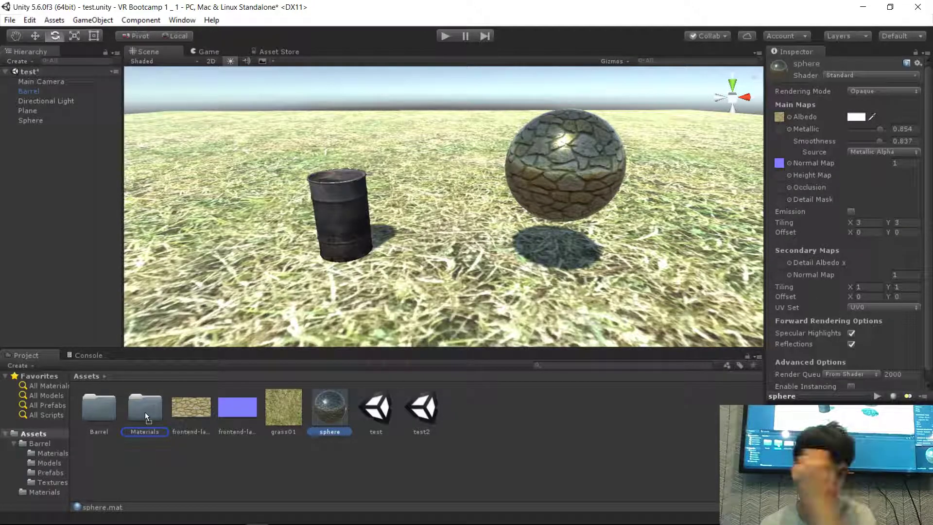
pyautogui.moveTo(145, 412); pyautogui.dragTo(145, 412)
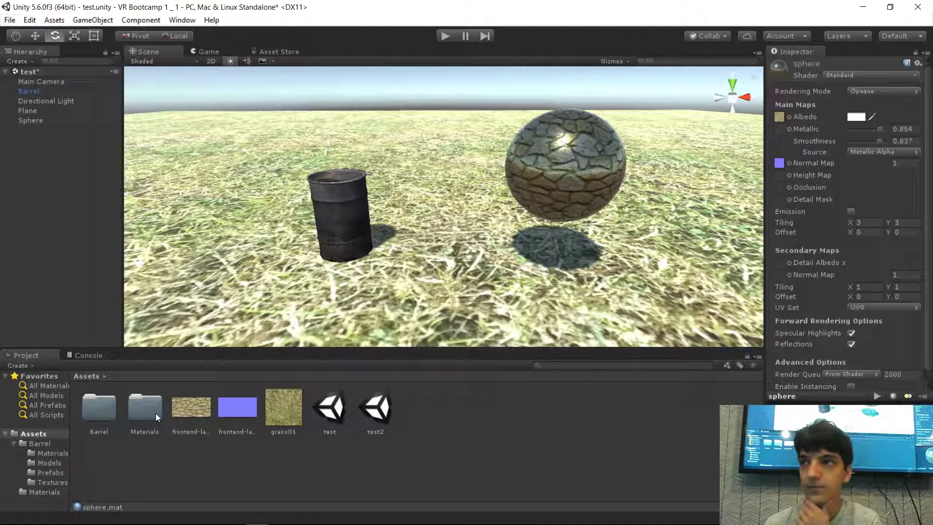
# - Move the grass01 texture and both frontend-large textures into the Materials folder
pyautogui.click(276, 406)
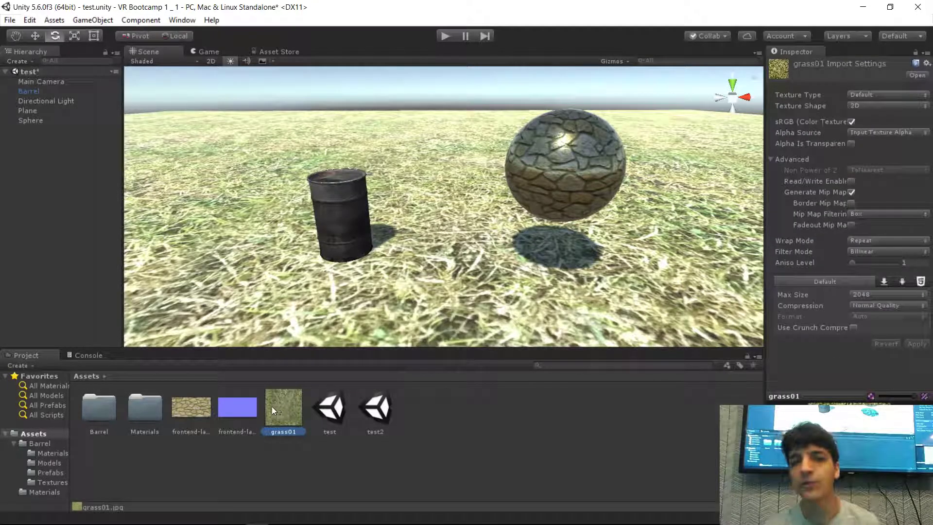
pyautogui.keyDown('shift'); pyautogui.click(203, 402); pyautogui.keyUp('shift')
pyautogui.moveTo(200, 402); pyautogui.dragTo(162, 401)
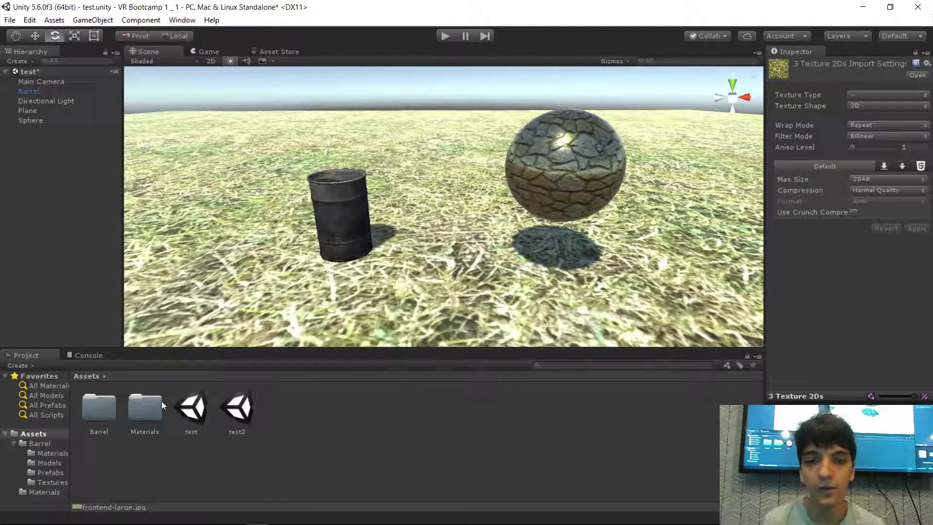
# - Examine the barrel and sphere on the grass plane from several distances and angles
pyautogui.keyDown('alt'); pyautogui.moveTo(684, 153); pyautogui.dragTo(684, 128); pyautogui.keyUp('alt')
pyautogui.press('w')
pyautogui.moveTo(684, 126); pyautogui.dragTo(704, 127, button='right')
pyautogui.press('s')
pyautogui.press('w')
pyautogui.press('s')
pyautogui.press('w')
pyautogui.press('a')
pyautogui.press('s')
pyautogui.press('w')
pyautogui.press('s')
pyautogui.press('w')
pyautogui.press('s')
pyautogui.press('w')
pyautogui.moveTo(341, 103)
pyautogui.mouseDown(button='right')
pyautogui.moveTo(330, 100)
pyautogui.moveTo(342, 102)
pyautogui.mouseUp(button='right')
pyautogui.press('s')
# - Add a cube to the scene and raise it above the grass to about Y 1.06
pyautogui.click(85, 21)
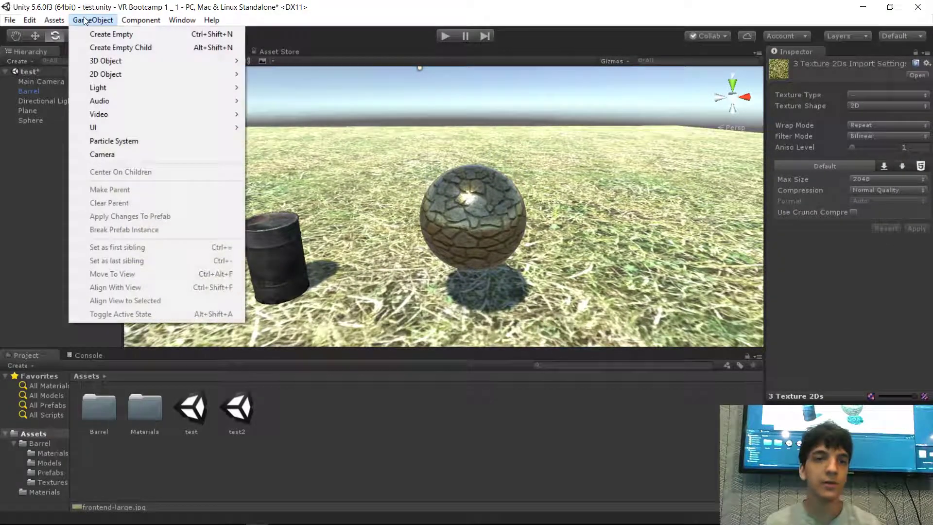
pyautogui.moveTo(105, 66)
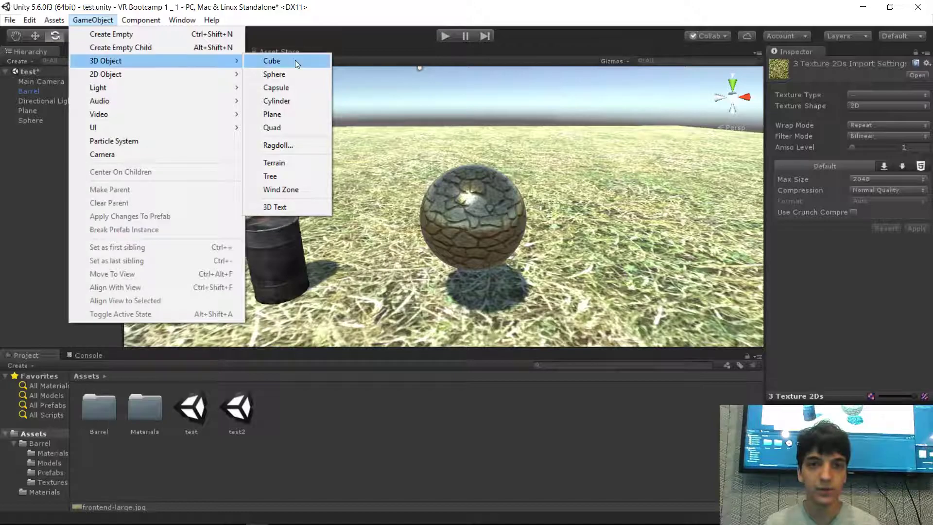
pyautogui.click(292, 59)
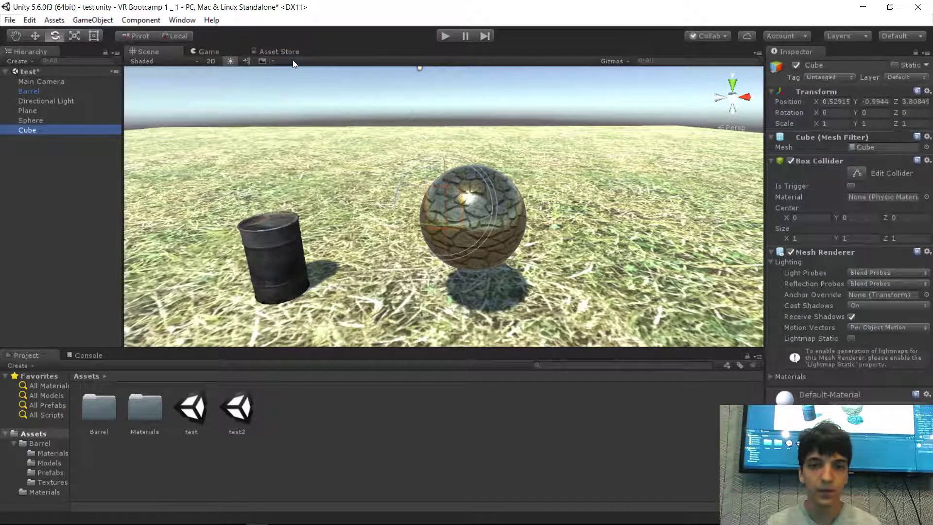
pyautogui.moveTo(425, 216); pyautogui.dragTo(383, 192, button='right')
pyautogui.moveTo(360, 165); pyautogui.dragTo(383, 116)
pyautogui.moveTo(383, 116); pyautogui.dragTo(272, 141, button='right')
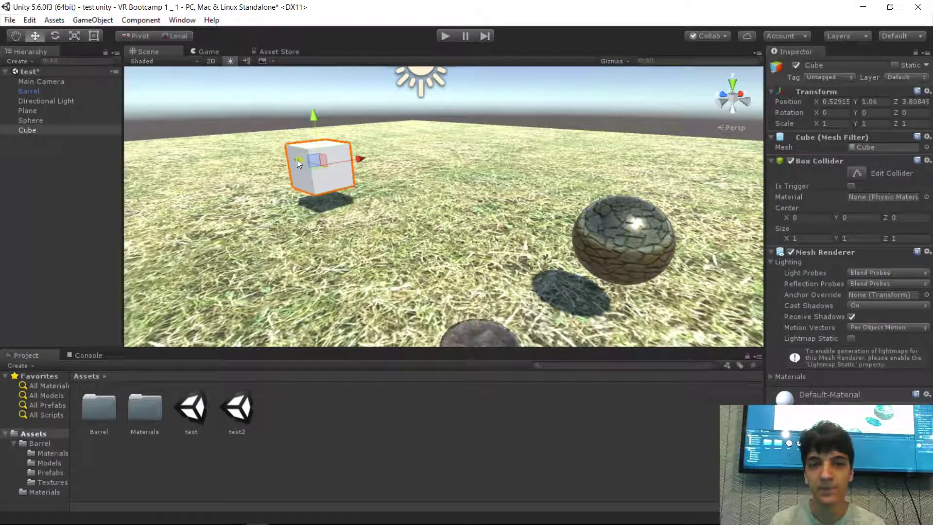
# - Move the cube next to the sphere, to about Y 0.73 and Z -0.727
pyautogui.moveTo(299, 161); pyautogui.dragTo(401, 179)
pyautogui.moveTo(401, 179); pyautogui.dragTo(401, 222, button='right')
pyautogui.moveTo(405, 221); pyautogui.dragTo(418, 180, button='right')
pyautogui.press('s')
pyautogui.moveTo(433, 129); pyautogui.dragTo(443, 222)
pyautogui.press('w')
pyautogui.moveTo(442, 223); pyautogui.dragTo(439, 181, button='right')
pyautogui.moveTo(447, 194); pyautogui.dragTo(462, 144)
pyautogui.moveTo(462, 144); pyautogui.dragTo(412, 138, button='right')
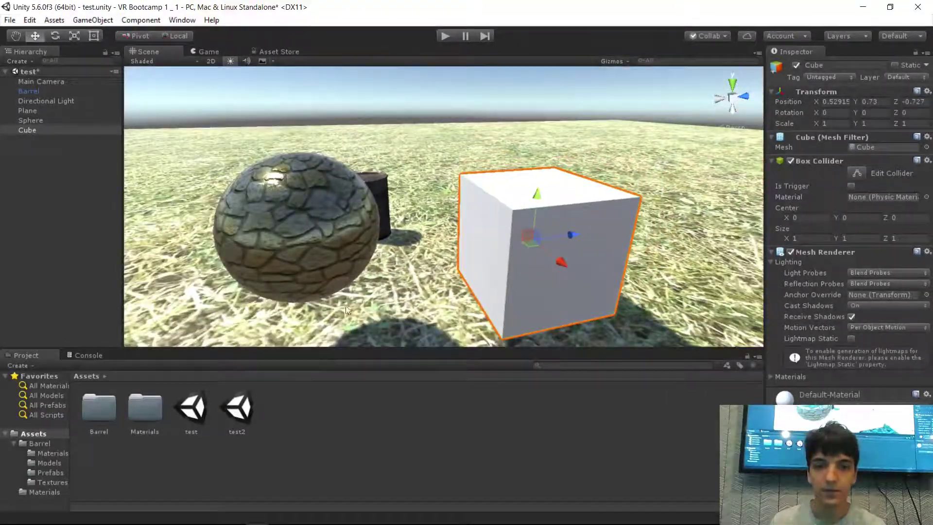
# - Apply the sphere material from the Materials folder to the cube
pyautogui.doubleClick(135, 414)
pyautogui.moveTo(419, 284); pyautogui.dragTo(382, 271, button='right')
pyautogui.press('s')
pyautogui.moveTo(288, 410); pyautogui.dragTo(525, 216)
pyautogui.press('d')
pyautogui.moveTo(551, 210); pyautogui.dragTo(779, 209, button='right')
pyautogui.press('w')
pyautogui.press('d')
pyautogui.press('s')
# - Lower and shift the cube beside the sphere, to about Y 0.685 and Z -0.857
pyautogui.click(374, 228)
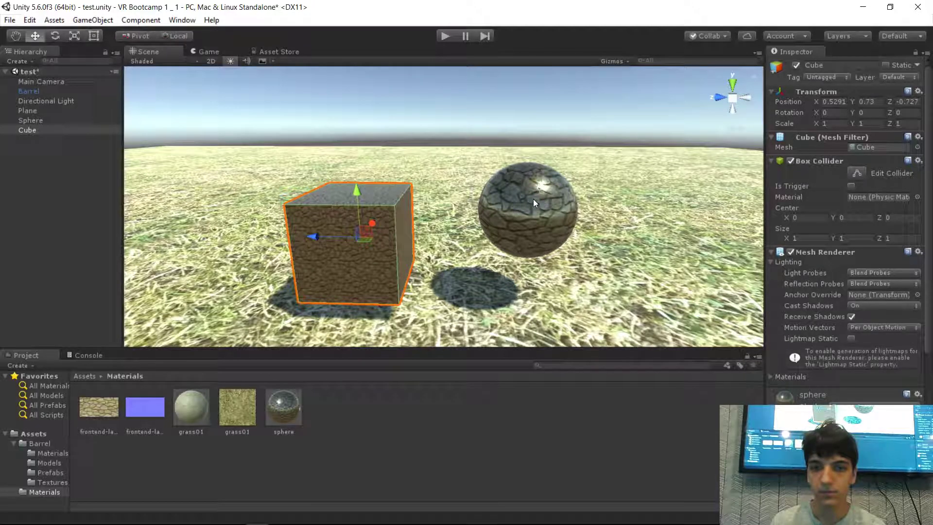
pyautogui.click(557, 76)
pyautogui.moveTo(557, 76); pyautogui.dragTo(497, 174, button='right')
pyautogui.click(497, 174)
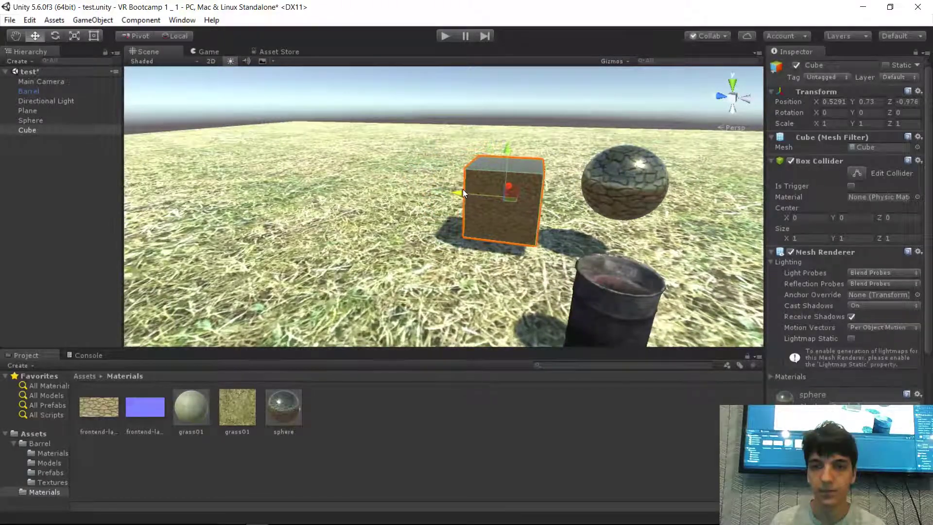
pyautogui.click(548, 125)
pyautogui.moveTo(548, 124); pyautogui.dragTo(243, 310, button='right')
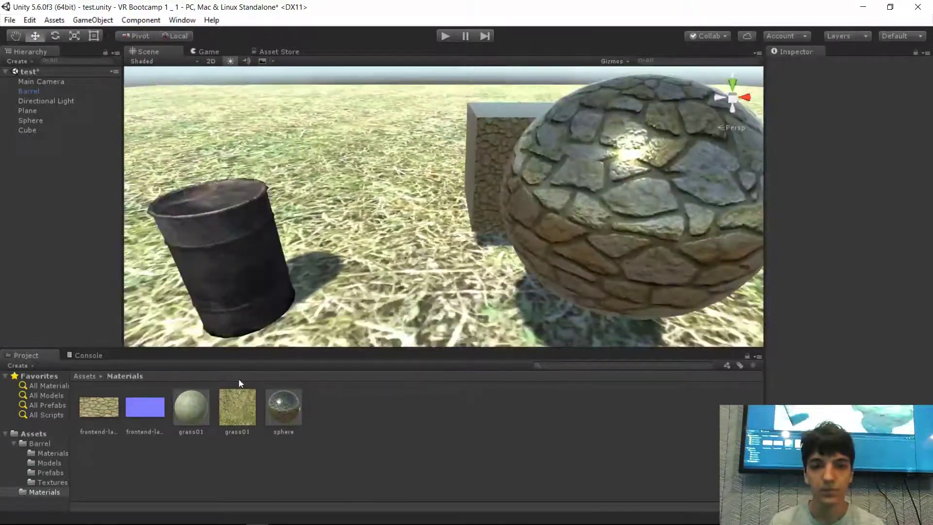
# - Check the Basics of unity topic outline in Visio and return to the Unity scene
pyautogui.click(236, 516)
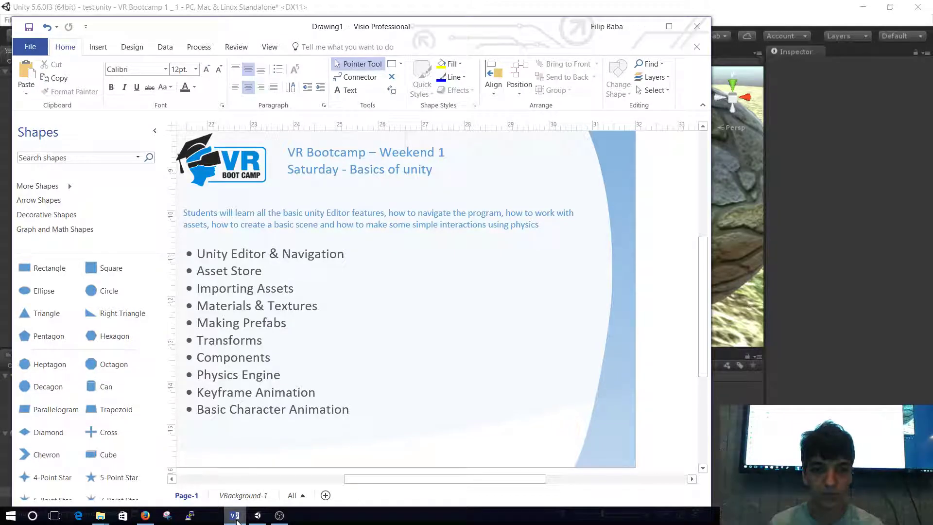
pyautogui.click(236, 519)
pyautogui.keyDown('alt'); pyautogui.moveTo(427, 194); pyautogui.dragTo(408, 147); pyautogui.keyUp('alt')
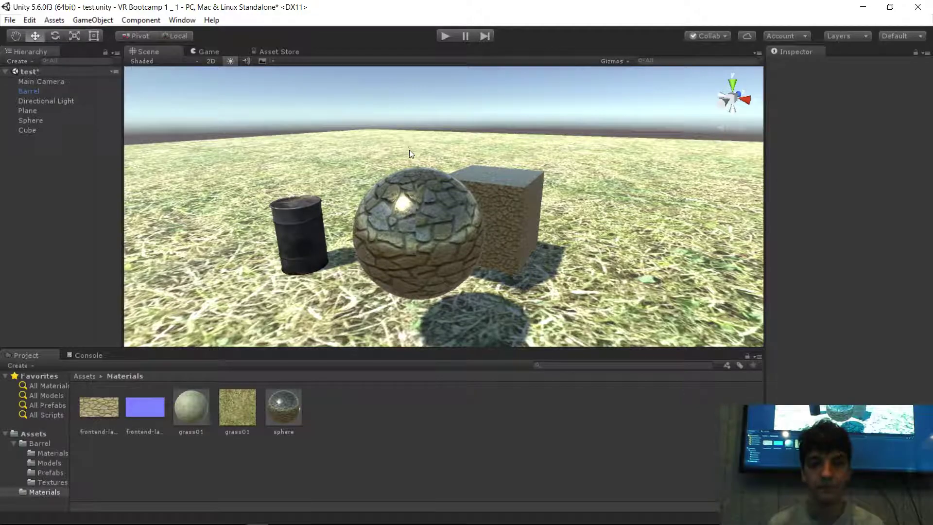
# - Examine the textured sphere and cube from different angles, framing the view on a selected object
pyautogui.click(416, 210)
pyautogui.moveTo(416, 210)
pyautogui.keyDown('alt'); pyautogui.mouseDown()
pyautogui.moveTo(445, 187)
pyautogui.moveTo(430, 176)
pyautogui.moveTo(398, 223)
pyautogui.moveTo(404, 204)
pyautogui.mouseUp(); pyautogui.keyUp('alt')
pyautogui.moveTo(467, 207); pyautogui.dragTo(491, 218, button='right')
pyautogui.press('w')
pyautogui.press('s')
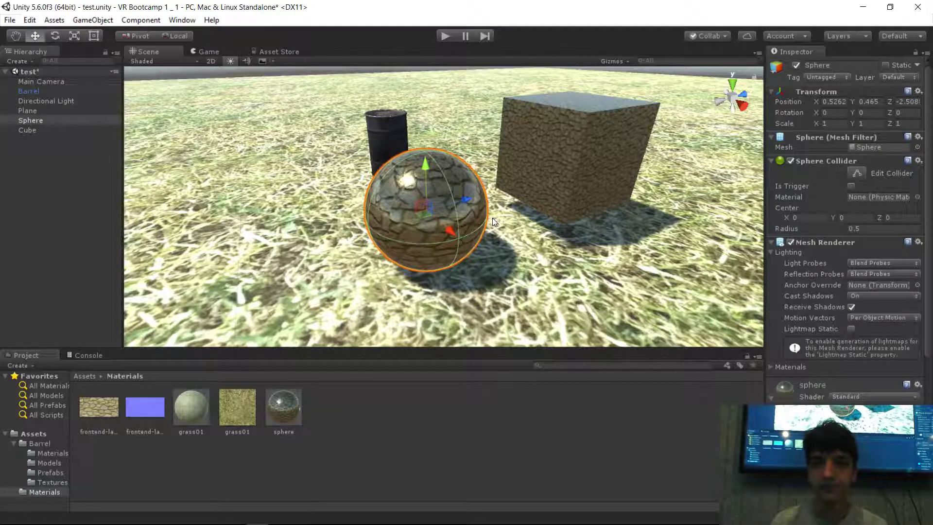
pyautogui.keyDown('alt'); pyautogui.moveTo(561, 96); pyautogui.dragTo(649, 146); pyautogui.keyUp('alt')
pyautogui.click(519, 148)
pyautogui.press('f')
pyautogui.scroll(-5, 649, 146)
pyautogui.click(346, 459)
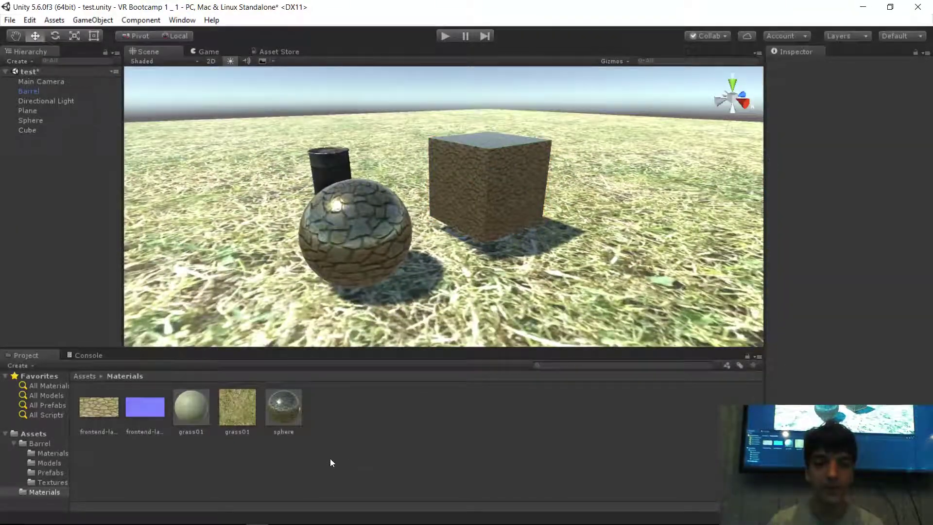
# - Create a prefab from the scene's Sphere object in the main Assets folder
pyautogui.click(35, 433)
pyautogui.moveTo(327, 287); pyautogui.dragTo(278, 294, button='right')
pyautogui.press('w')
pyautogui.press('s')
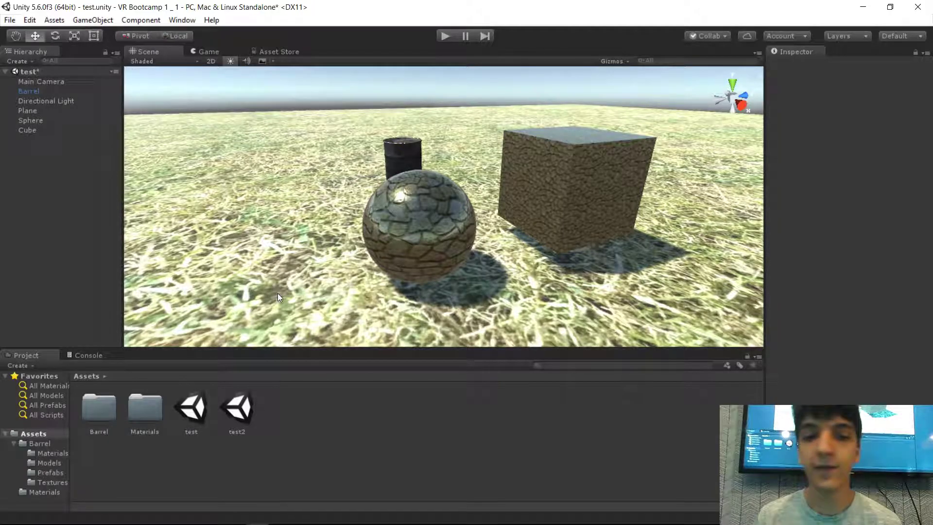
pyautogui.click(465, 229)
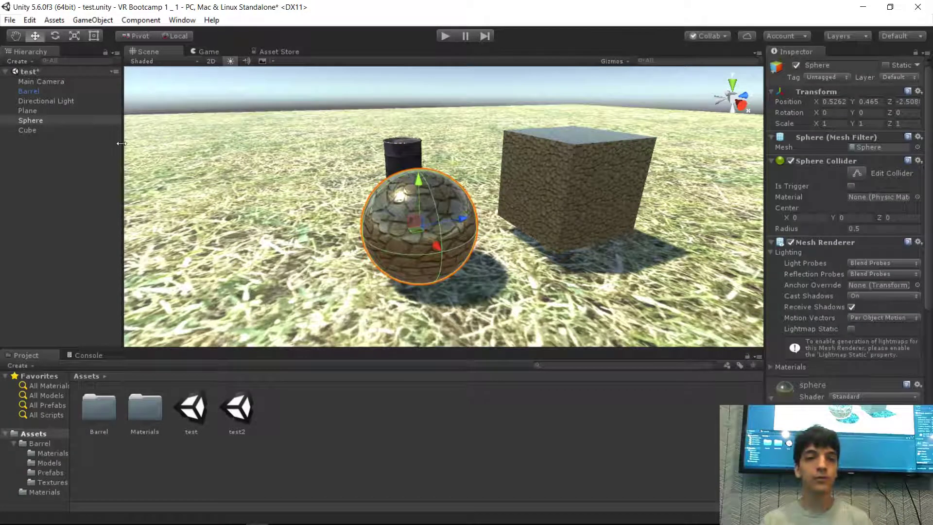
pyautogui.click(105, 142)
pyautogui.click(54, 119)
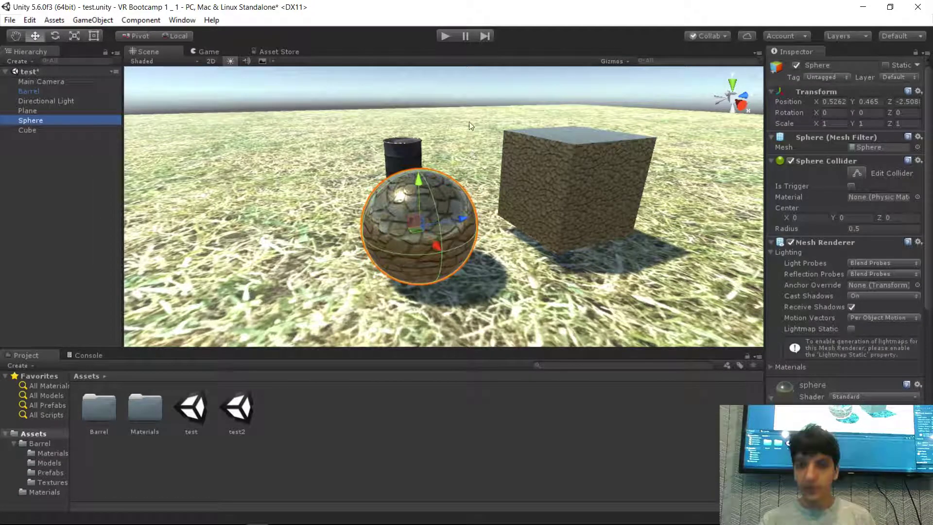
pyautogui.click(445, 88)
pyautogui.click(417, 223)
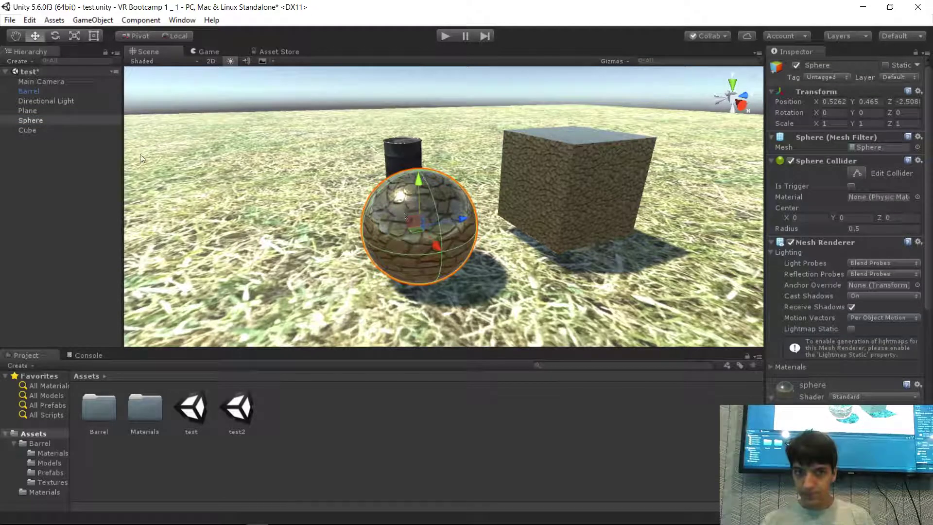
pyautogui.click(37, 120)
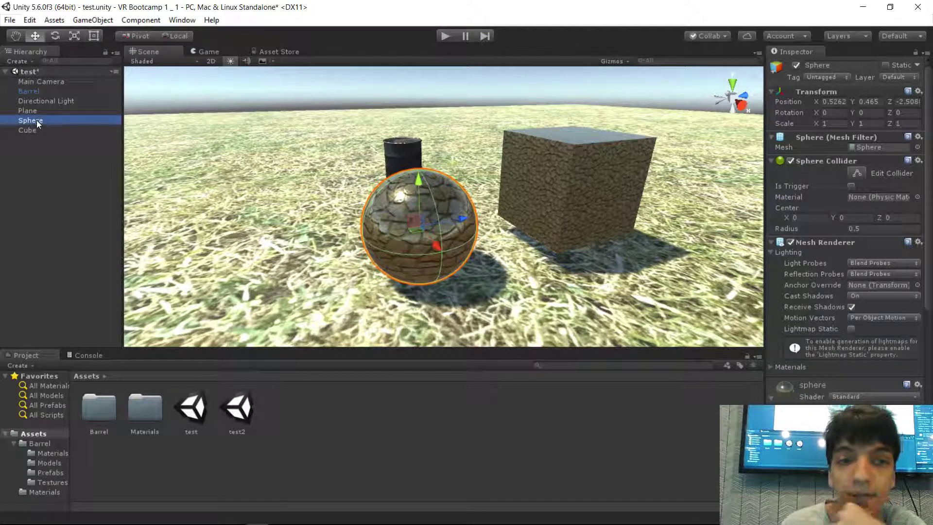
pyautogui.click(35, 111)
pyautogui.click(36, 121)
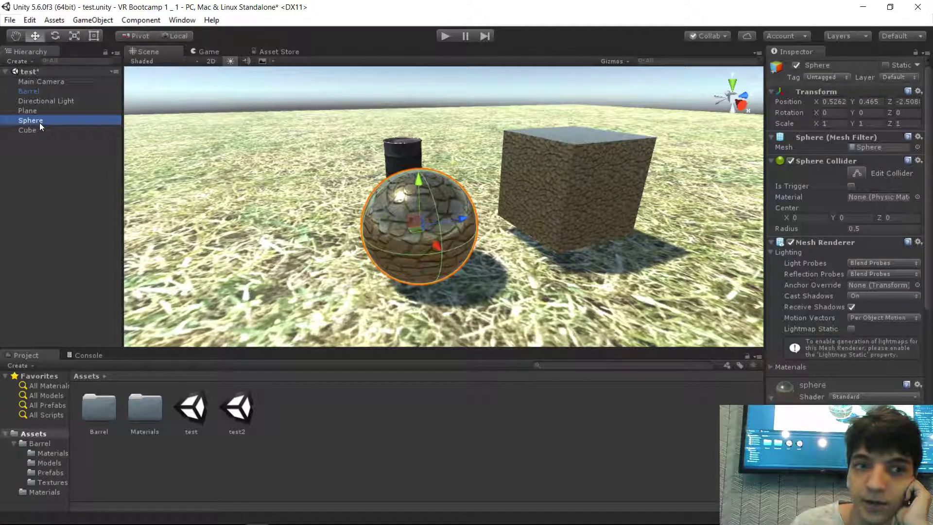
pyautogui.click(264, 469)
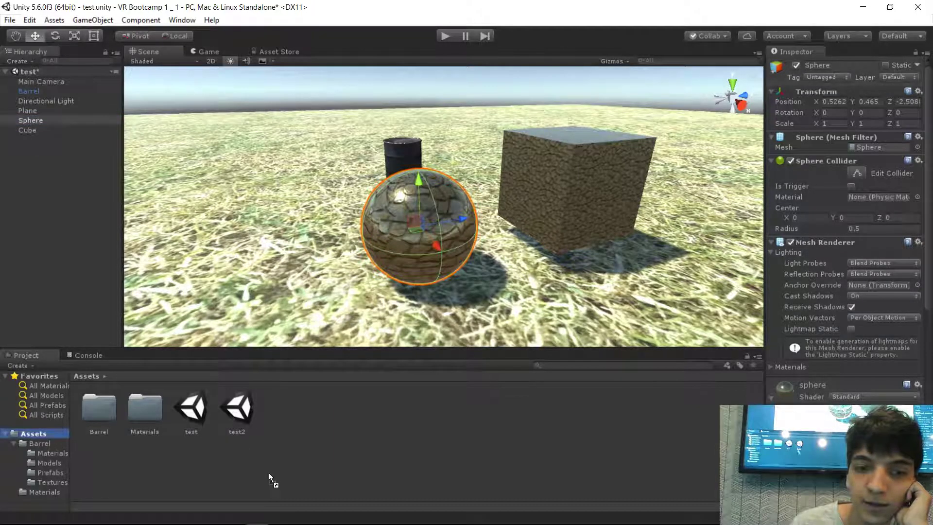
pyautogui.moveTo(319, 439); pyautogui.dragTo(319, 439)
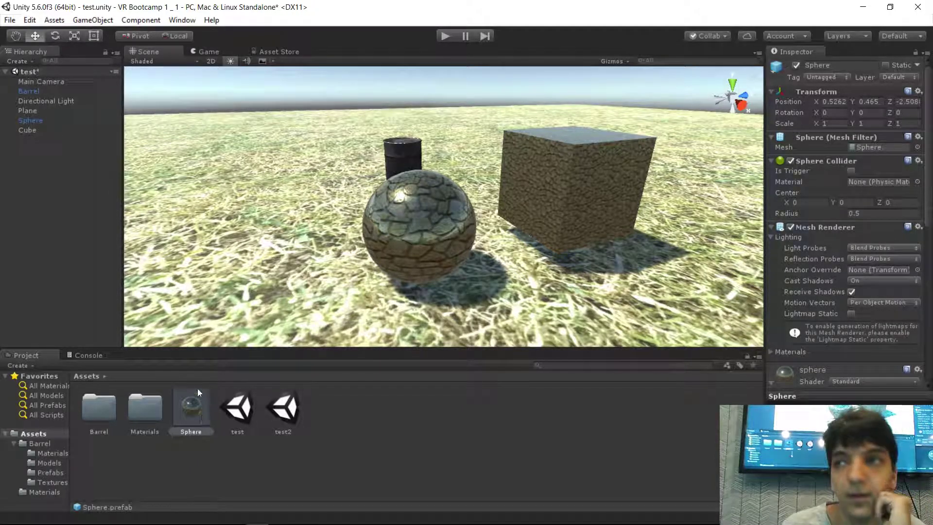
# - Select the Cube object and view it beside the sphere and barrel
pyautogui.click(29, 129)
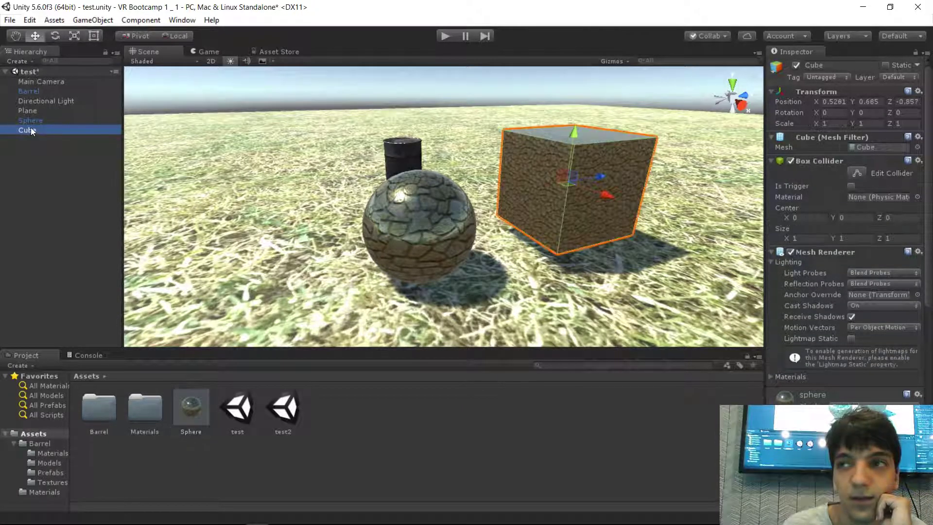
pyautogui.moveTo(402, 190); pyautogui.dragTo(483, 180, button='right')
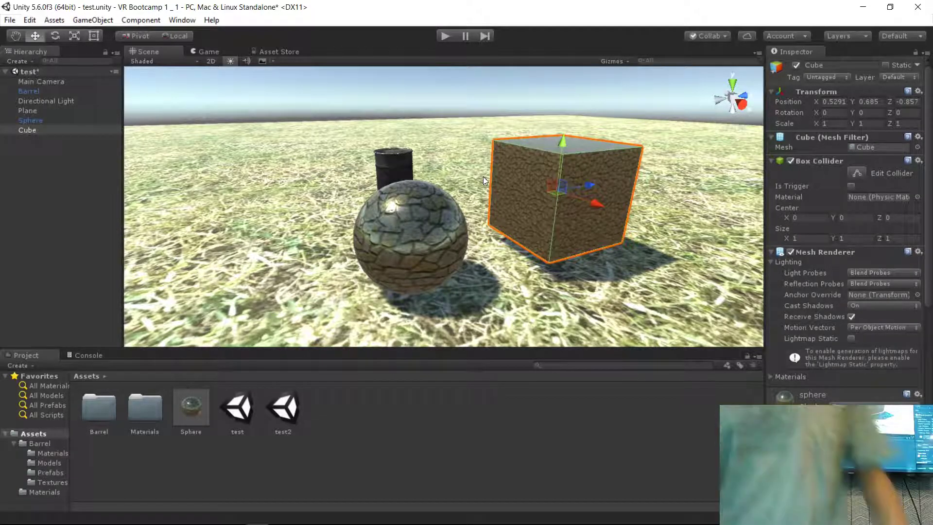
# - Frame the Barrel, Plane, Sphere and Cube objects one after another to inspect each in the scene
pyautogui.click(39, 110)
pyautogui.doubleClick(23, 90)
pyautogui.click(28, 110)
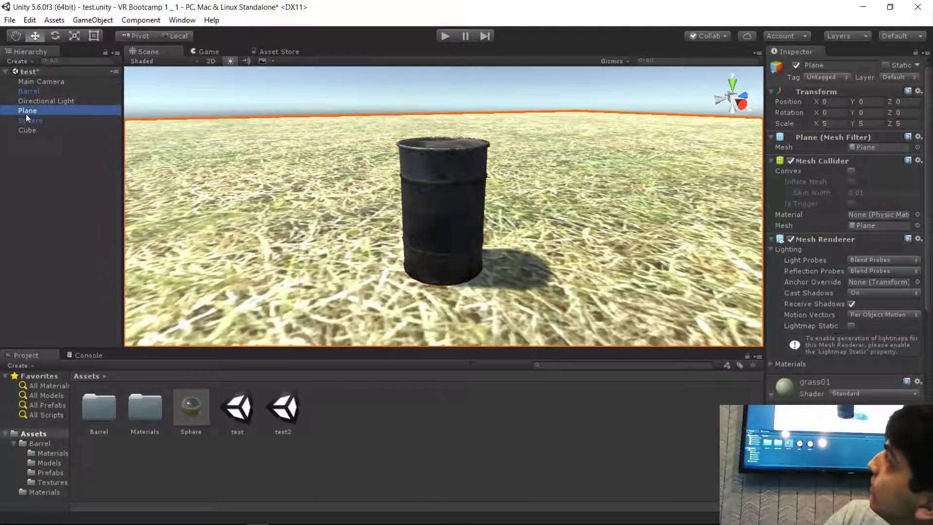
pyautogui.doubleClick(25, 113)
pyautogui.doubleClick(26, 122)
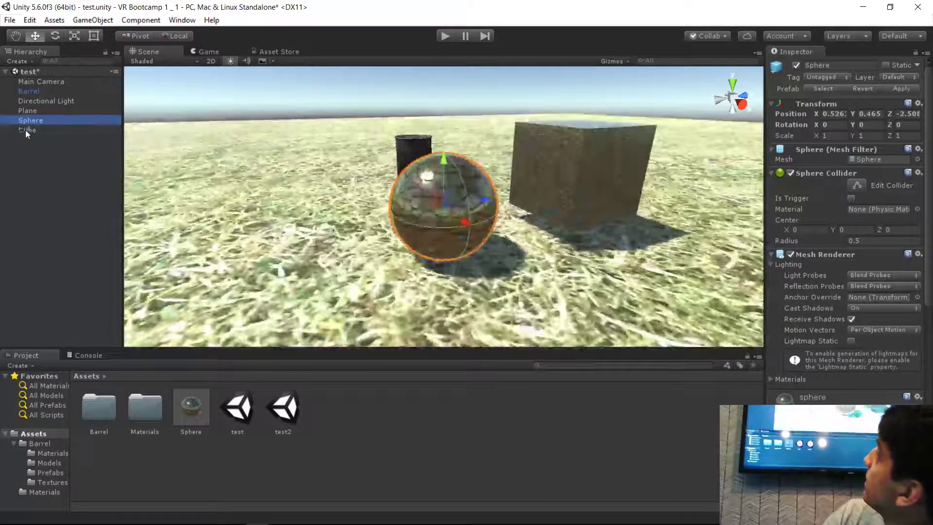
pyautogui.doubleClick(25, 130)
pyautogui.doubleClick(27, 120)
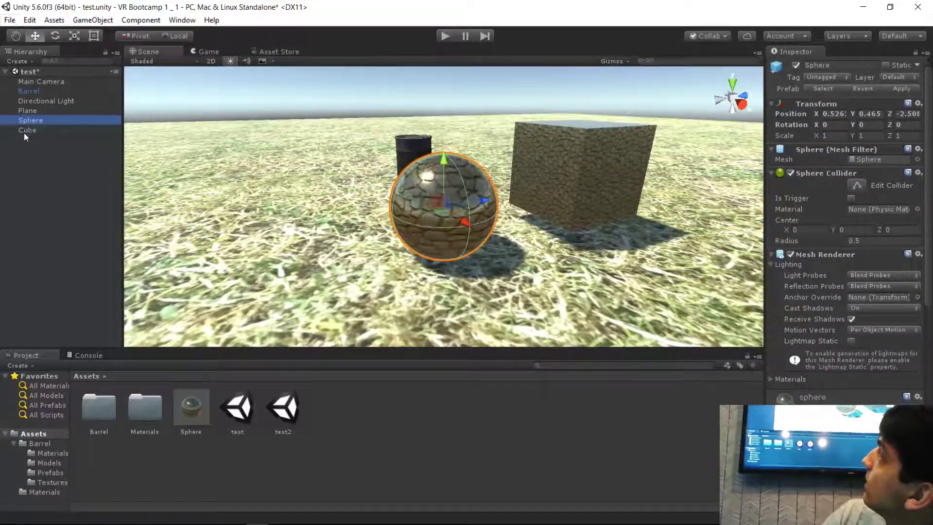
pyautogui.doubleClick(24, 132)
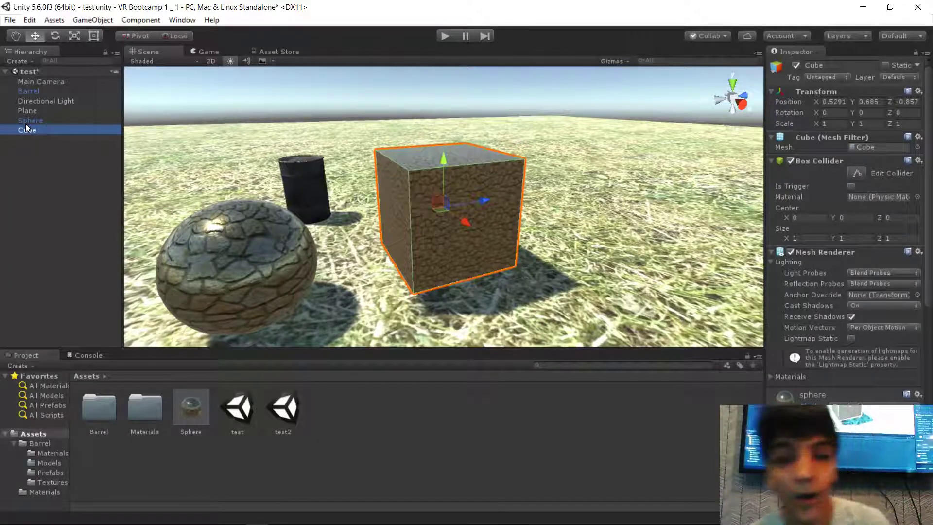
# - Lower the floating cube onto the grass plane, to a Y position of about 0.492
pyautogui.moveTo(525, 251); pyautogui.dragTo(440, 71, button='right')
pyautogui.press('w')
pyautogui.press('s')
pyautogui.press('w')
pyautogui.press('s')
pyautogui.press('w')
pyautogui.press('s')
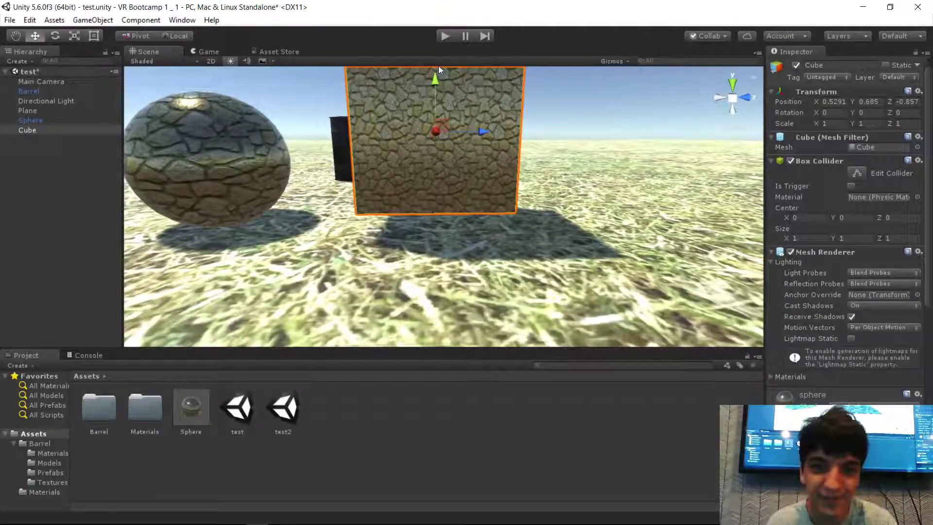
pyautogui.moveTo(437, 80); pyautogui.dragTo(447, 111)
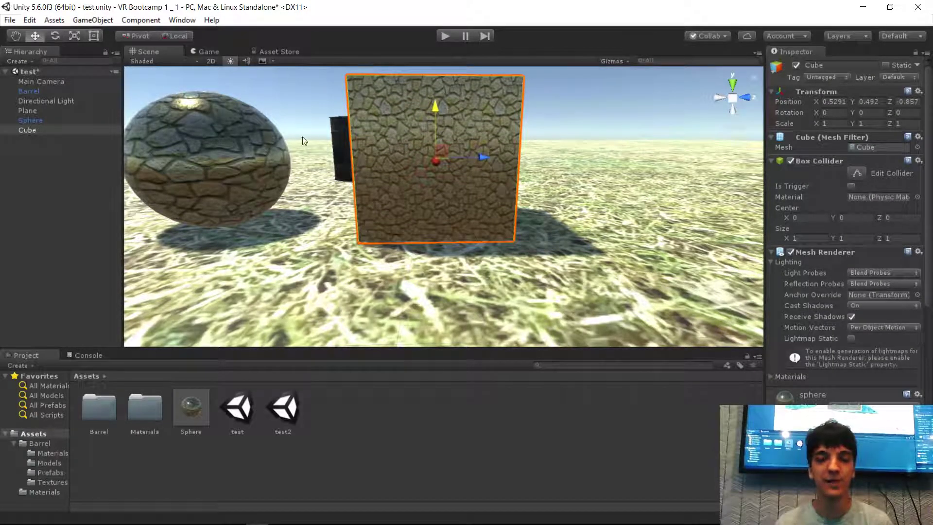
# - Lower the sphere slightly toward the grass, to a Y position of about 0.453
pyautogui.click(174, 123)
pyautogui.moveTo(213, 117); pyautogui.dragTo(214, 115)
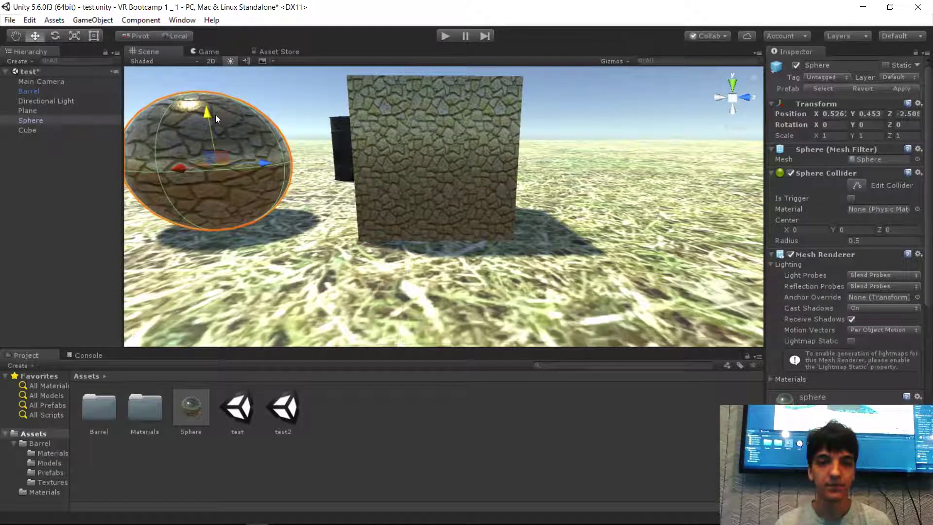
pyautogui.click(415, 144)
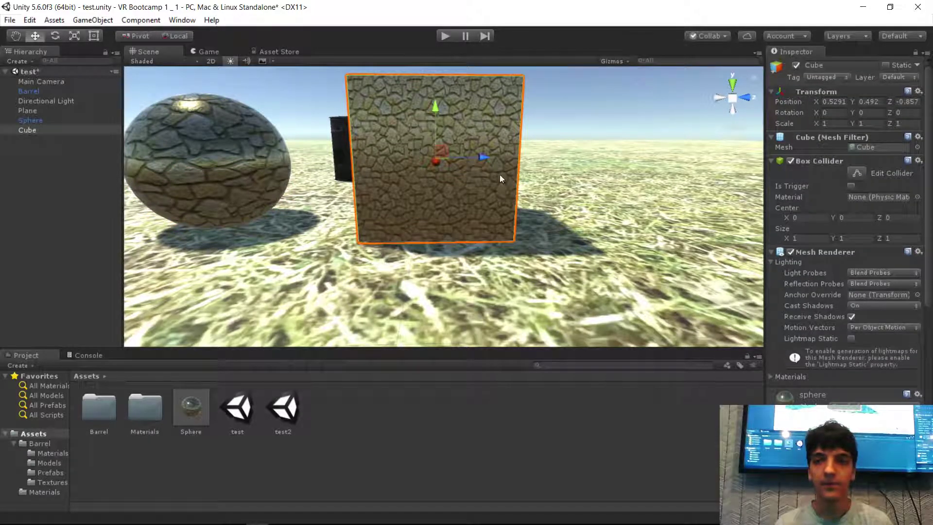
pyautogui.click(606, 205)
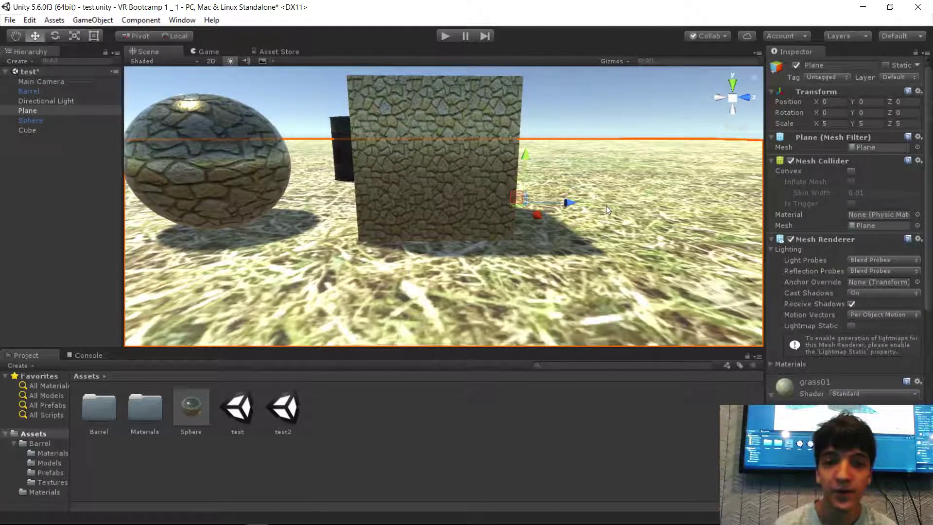
# - Create a prefab from the scene's Cube object in the main Assets folder
pyautogui.click(24, 131)
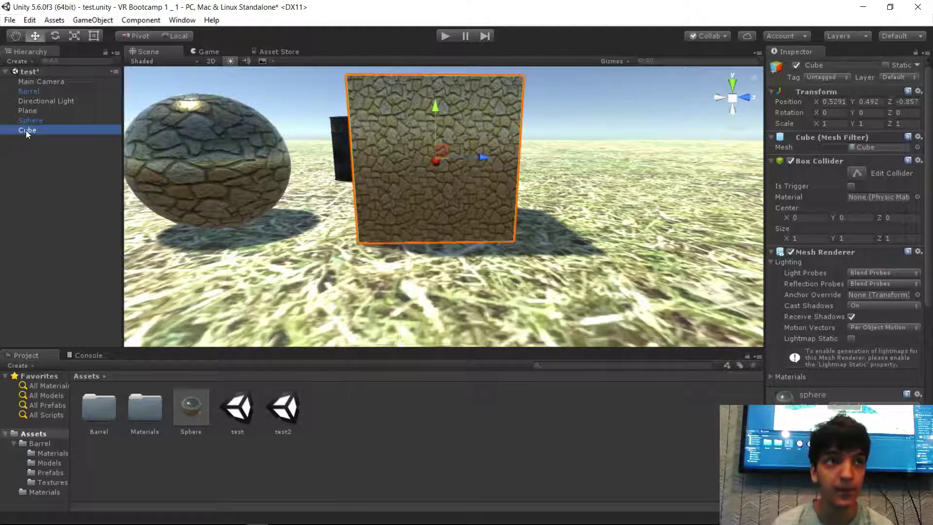
pyautogui.click(26, 144)
pyautogui.click(32, 131)
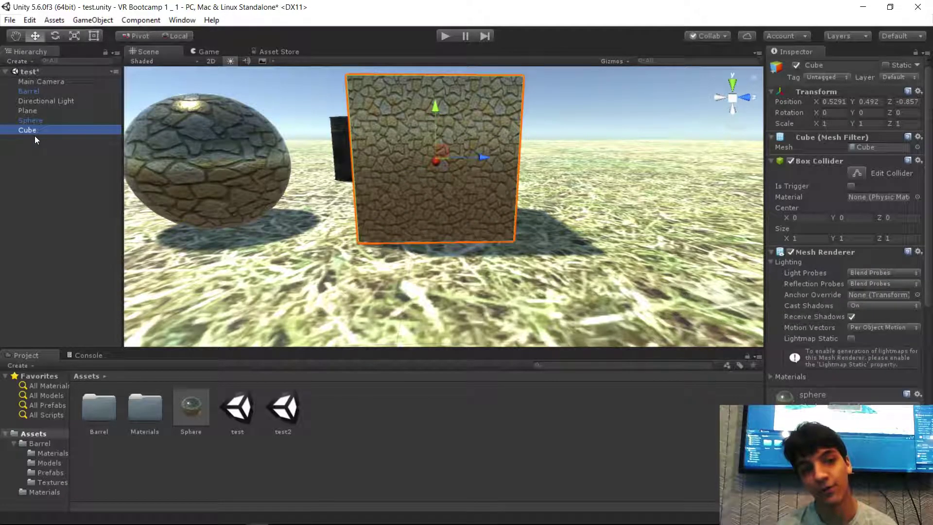
pyautogui.doubleClick(45, 131)
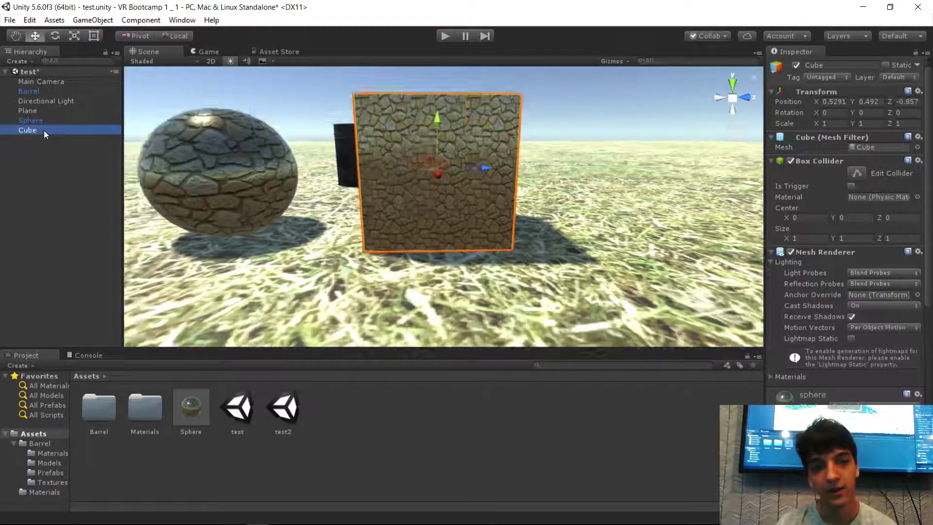
pyautogui.click(365, 457)
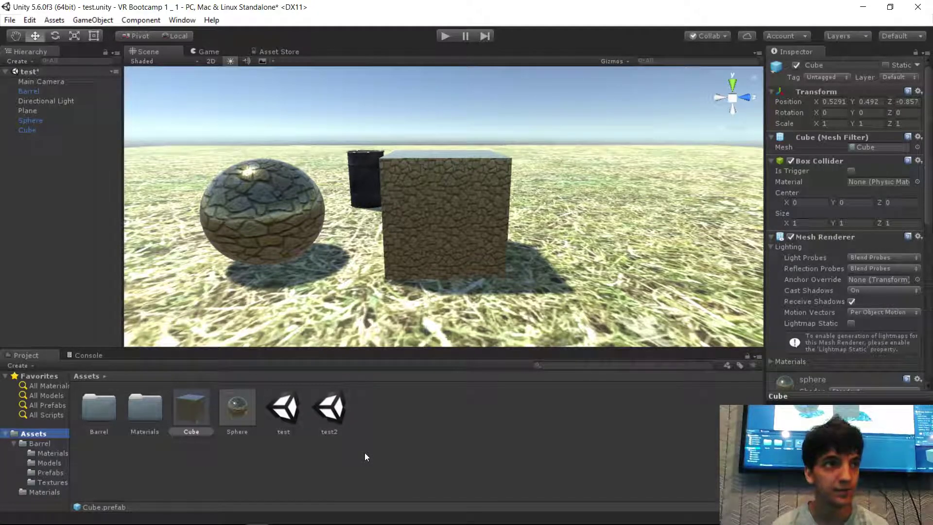
# - Place several extra copies of the Cube and Sphere prefabs around the original objects on the grass
pyautogui.moveTo(387, 186); pyautogui.dragTo(374, 238, button='right')
pyautogui.press('s')
pyautogui.moveTo(189, 415); pyautogui.dragTo(273, 188)
pyautogui.moveTo(194, 415); pyautogui.dragTo(385, 243)
pyautogui.moveTo(194, 410); pyautogui.dragTo(578, 160)
pyautogui.moveTo(244, 437); pyautogui.dragTo(503, 287)
pyautogui.moveTo(237, 409); pyautogui.dragTo(320, 219)
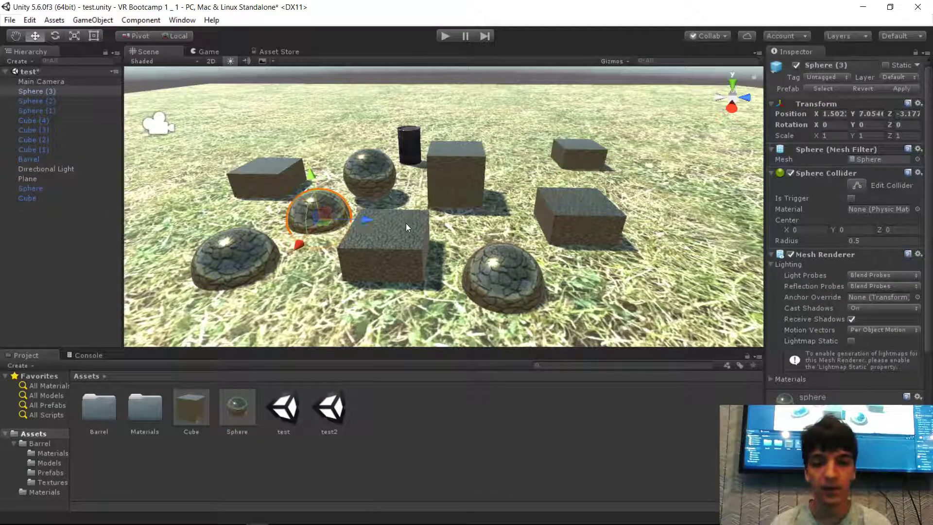
# - Undo the placement of all the extra cube and sphere copies in the scene
pyautogui.hotkey('ctrl', 'z')
pyautogui.hotkey('ctrl', 'z')
pyautogui.hotkey('ctrl', 'z')
pyautogui.hotkey('ctrl', 'z')
pyautogui.hotkey('ctrl', 'z')
pyautogui.hotkey('ctrl', 'z')
pyautogui.hotkey('ctrl', 'z')
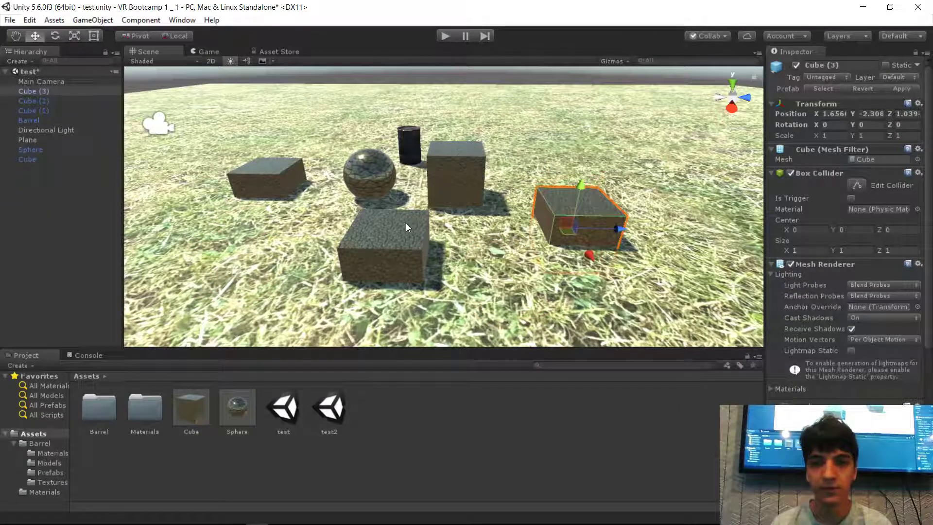
# - Create a new folder named Prefabs in the main Assets folder
pyautogui.click(398, 470)
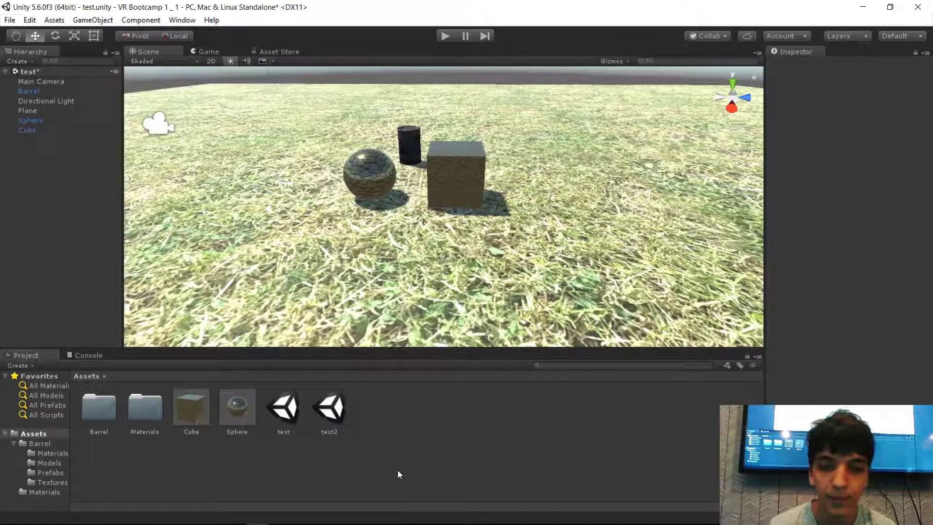
pyautogui.rightClick(387, 446)
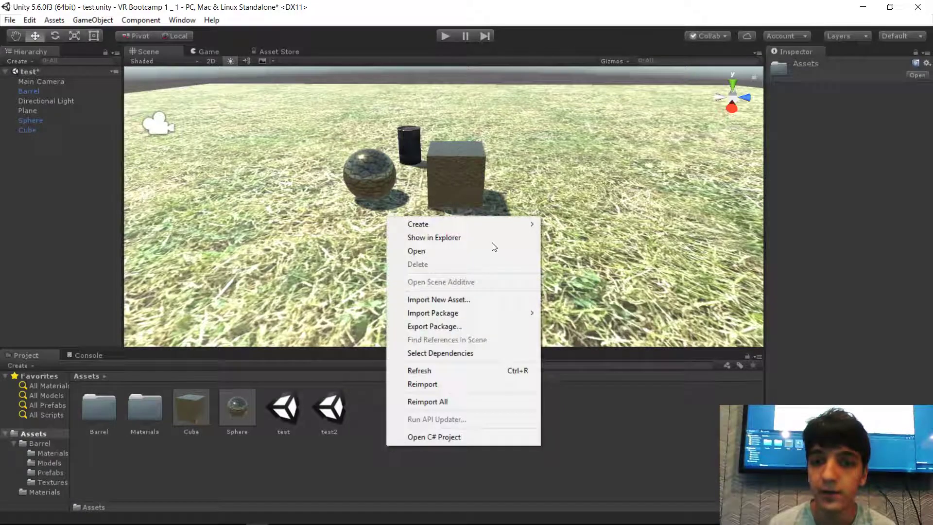
pyautogui.moveTo(489, 220)
pyautogui.click(580, 198)
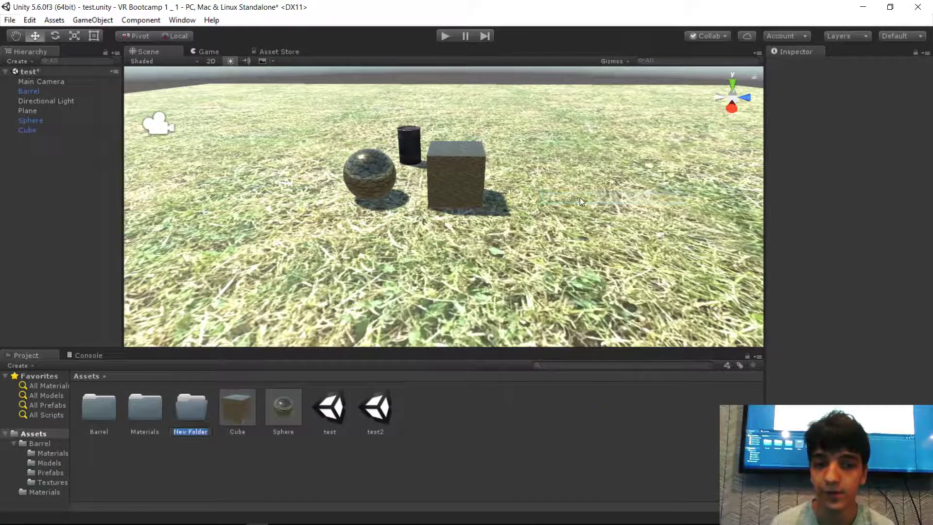
pyautogui.write('Prefabs')
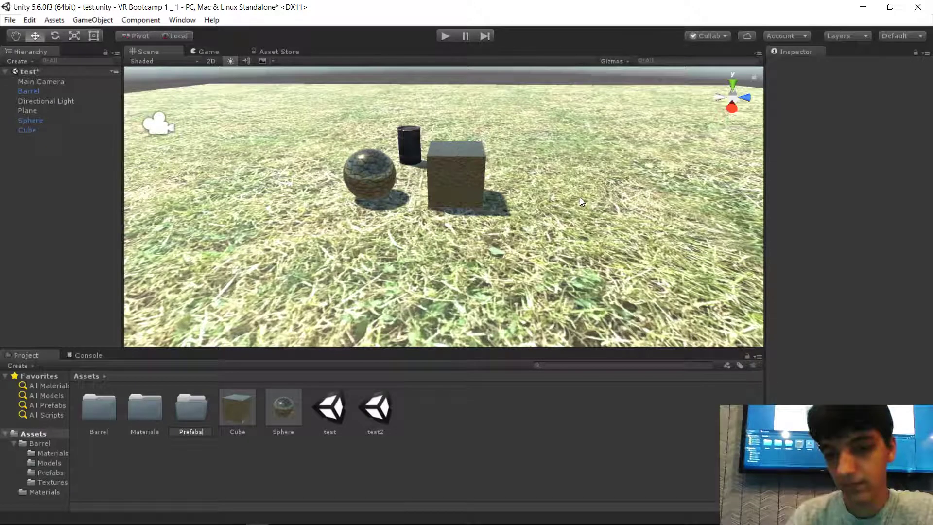
pyautogui.press('Return')
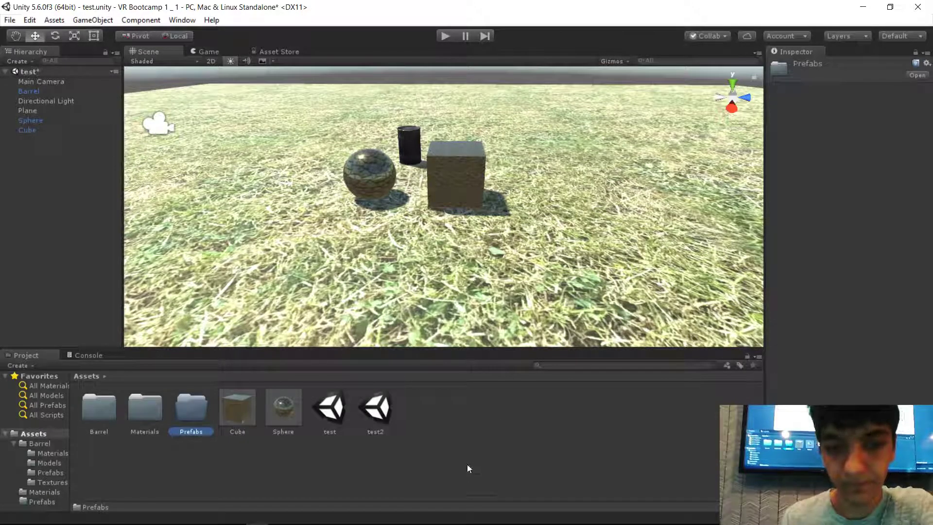
# - Move the Cube and Sphere prefabs together into the Prefabs folder
pyautogui.click(469, 471)
pyautogui.click(238, 412)
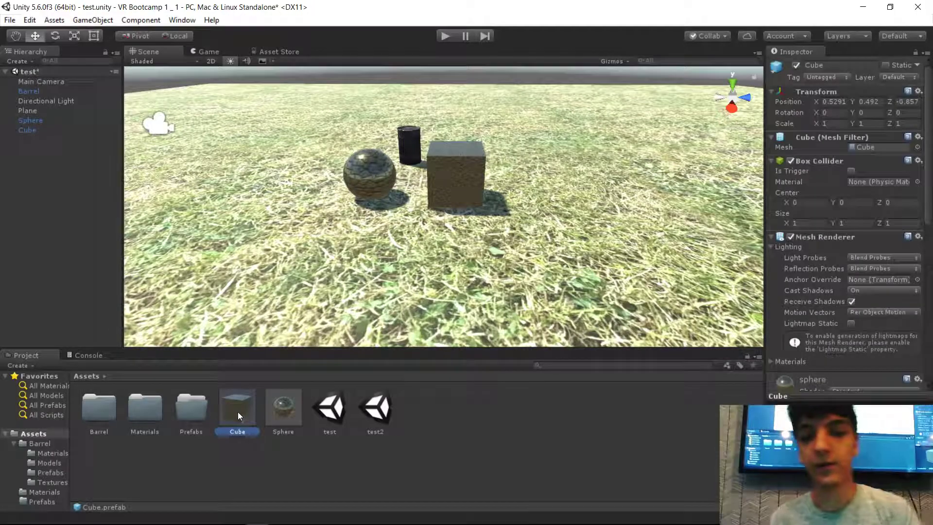
pyautogui.keyDown('ctrl'); pyautogui.click(277, 407); pyautogui.keyUp('ctrl')
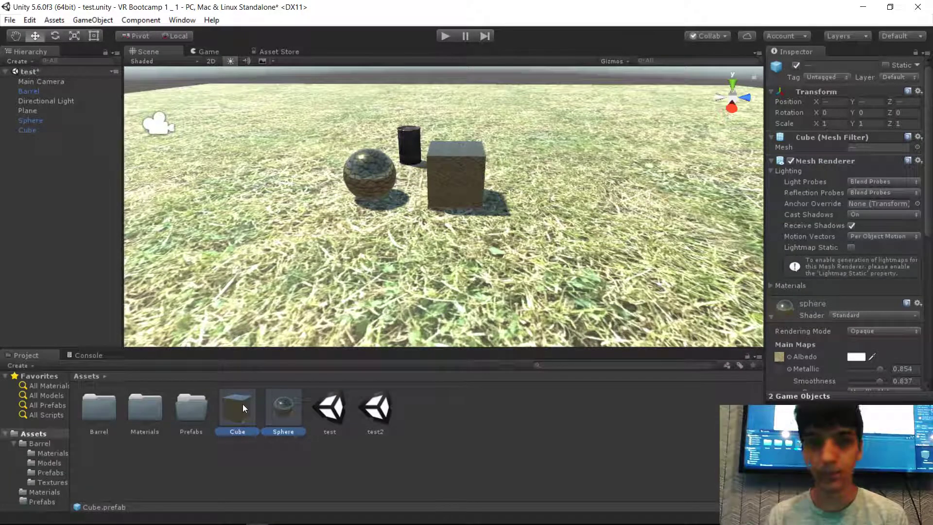
pyautogui.moveTo(243, 405); pyautogui.dragTo(193, 417)
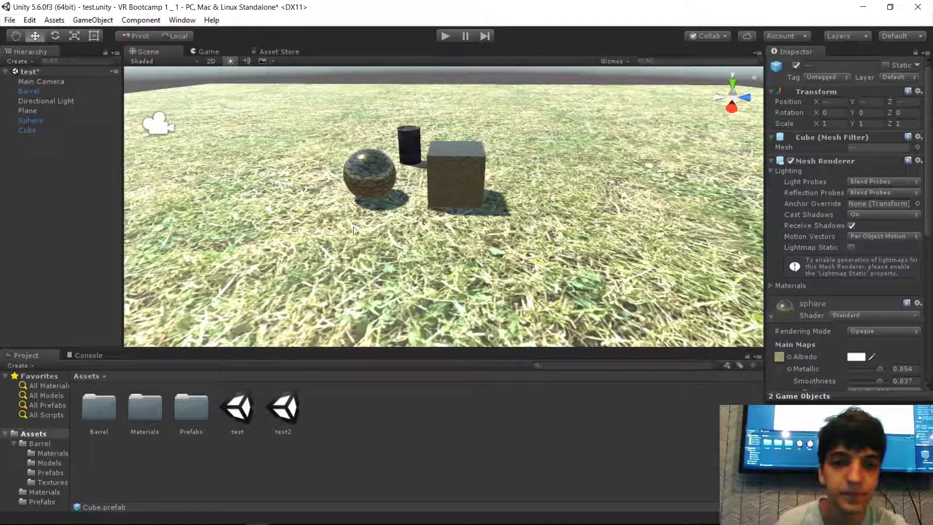
# - Examine the sphere, cube and barrel from different angles and review the material settings shared by the two prefabs
pyautogui.moveTo(530, 238); pyautogui.dragTo(572, 193, button='right')
pyautogui.press('w')
pyautogui.press('s')
pyautogui.press('w')
pyautogui.press('d')
pyautogui.press('w')
pyautogui.press('s')
pyautogui.press('a')
pyautogui.press('w')
pyautogui.press('s')
pyautogui.press('a')
pyautogui.press('d')
pyautogui.press('a')
pyautogui.press('s')
pyautogui.press('w')
pyautogui.press('s')
pyautogui.scroll(-6, 916, 287)
pyautogui.scroll(-5, 918, 287)
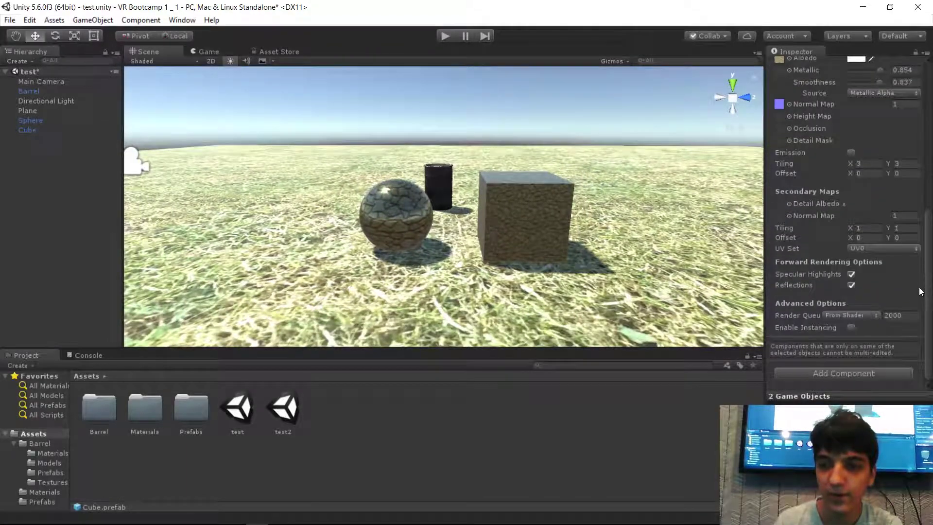
# - Consult the Basics of unity topic list in Visio, then return to Unity and look over the scene objects
pyautogui.moveTo(264, 520)
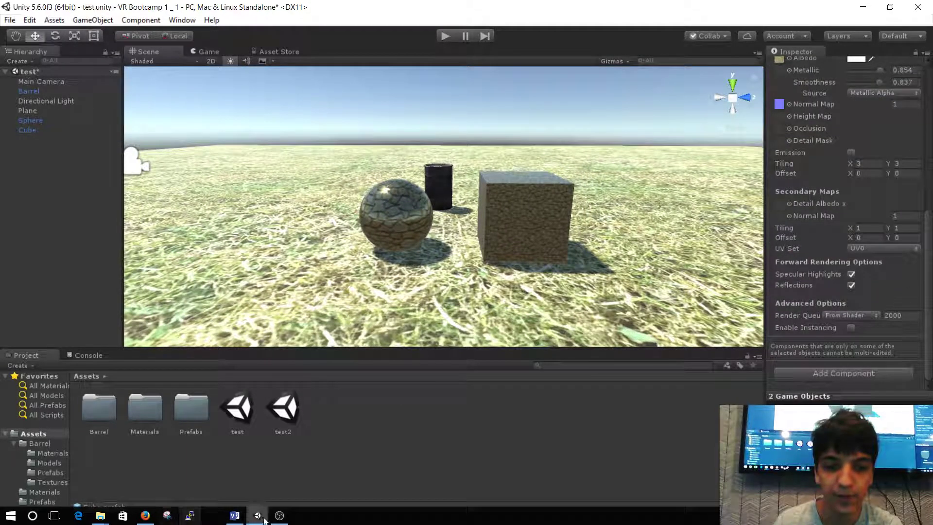
pyautogui.click(234, 516)
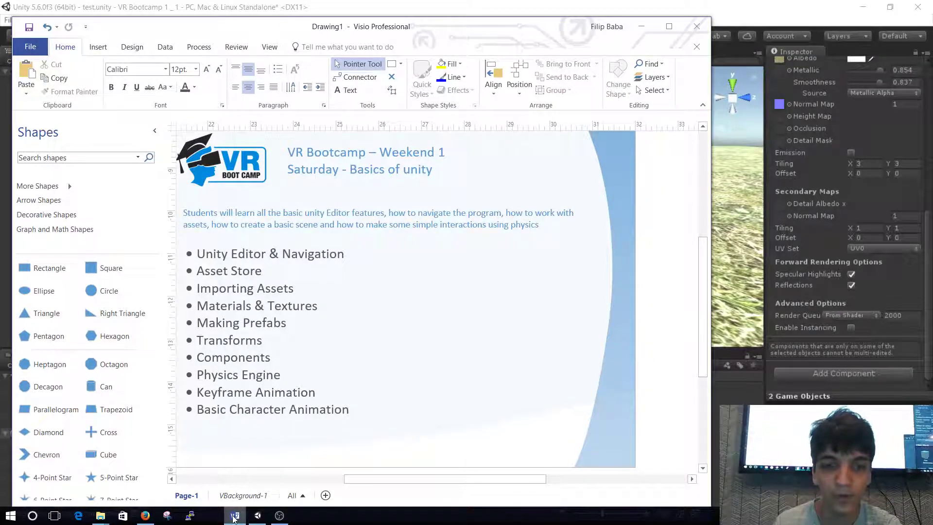
pyautogui.click(235, 516)
pyautogui.press('s')
pyautogui.moveTo(568, 184); pyautogui.dragTo(549, 181, button='right')
pyautogui.press('d')
pyautogui.press('a')
pyautogui.press('s')
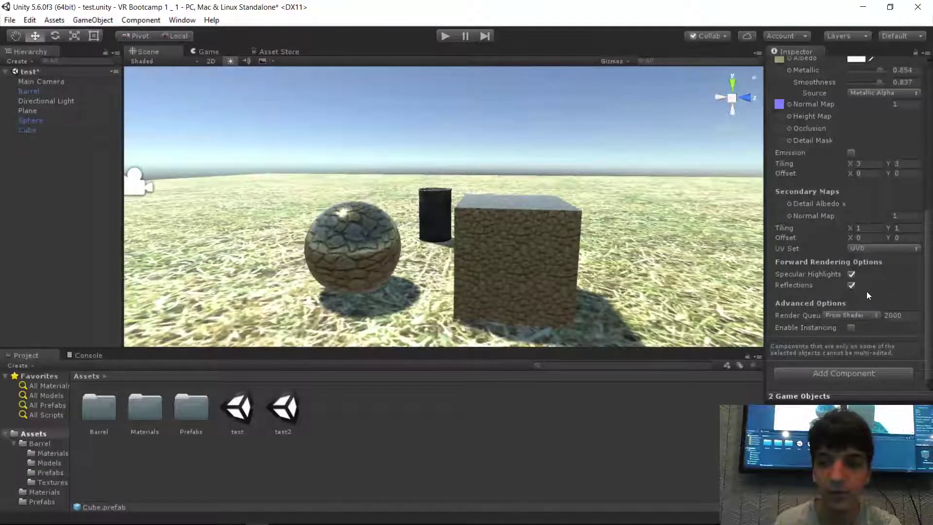
# - Widen the Inspector and bring the Transform and Mesh Renderer components of the selected prefabs into view
pyautogui.scroll(10, 866, 291)
pyautogui.moveTo(763, 209); pyautogui.dragTo(709, 209)
pyautogui.scroll(2, 769, 240)
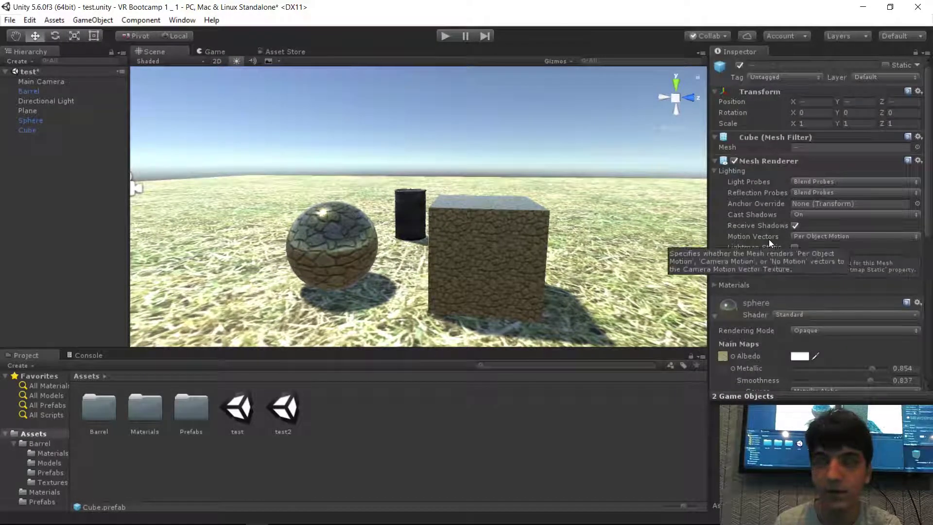
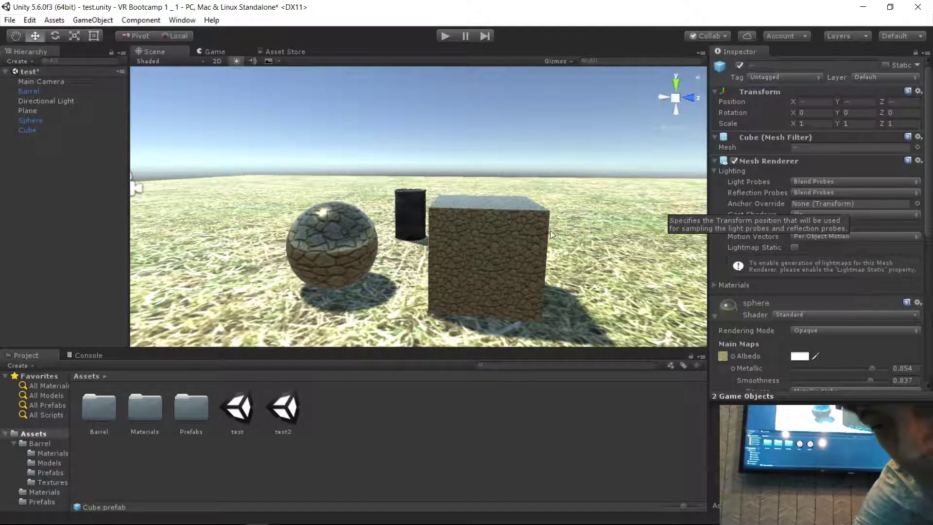
# - Select the cube and switch its Mesh Renderer off and on several times, ending with it enabled
pyautogui.click(505, 249)
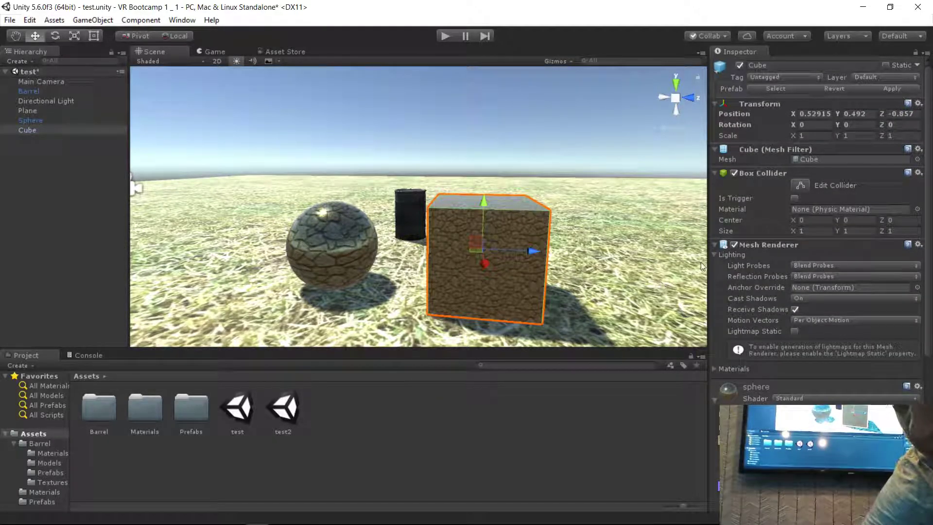
pyautogui.click(735, 245)
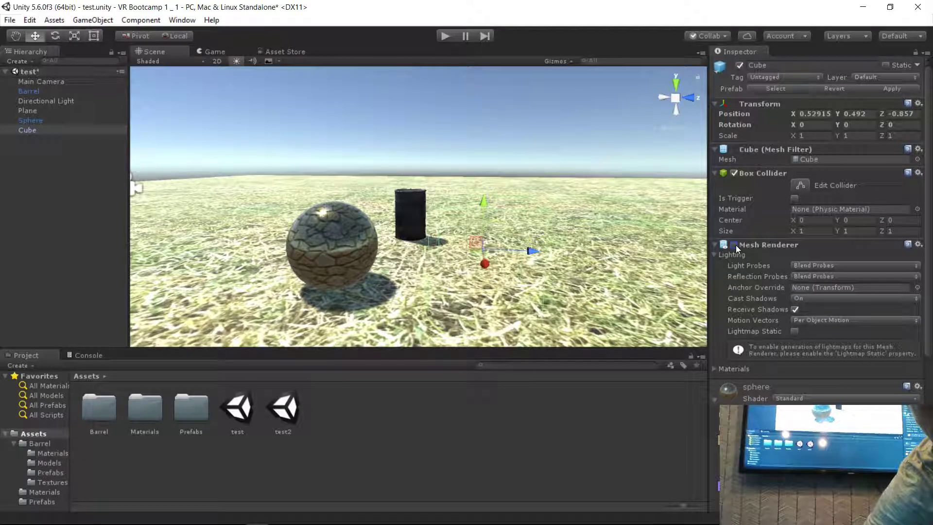
pyautogui.click(735, 245)
pyautogui.click(735, 245)
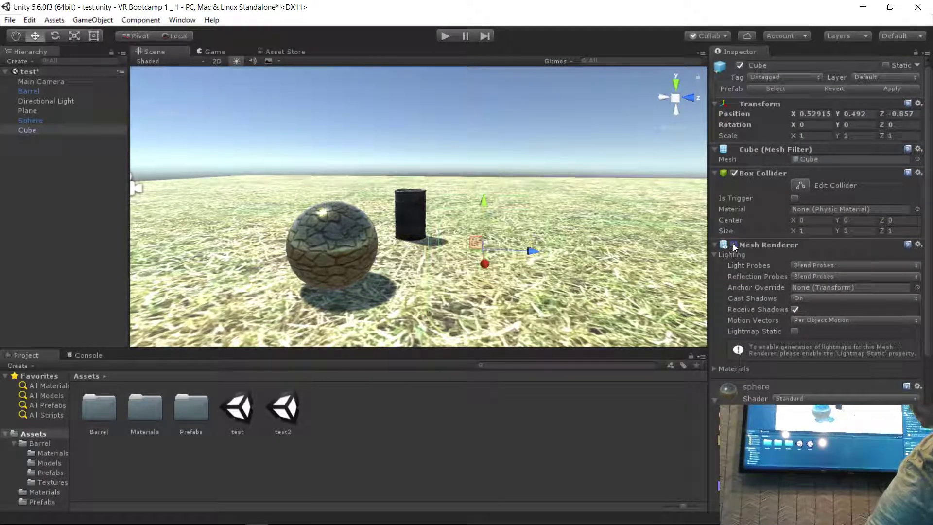
pyautogui.click(735, 245)
pyautogui.click(735, 245)
pyautogui.click(735, 245)
pyautogui.click(735, 245)
pyautogui.click(735, 245)
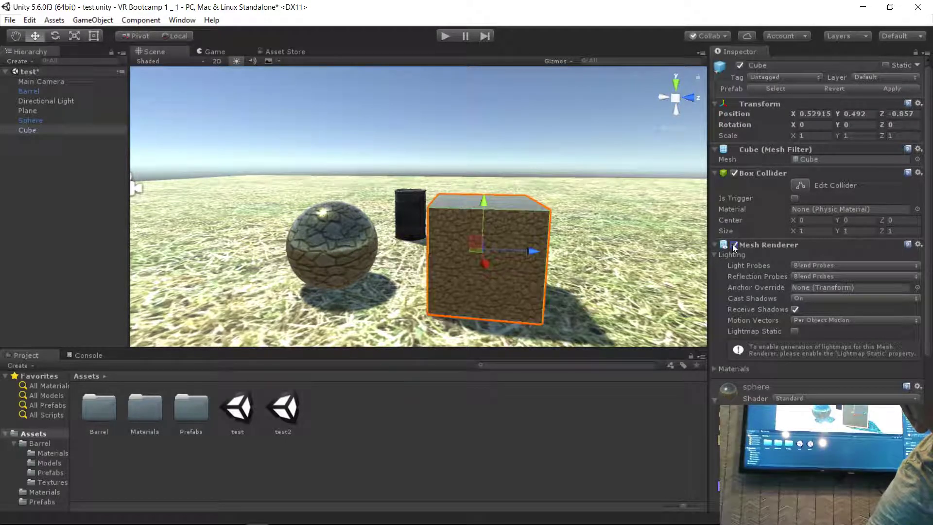
pyautogui.click(735, 245)
pyautogui.click(735, 245)
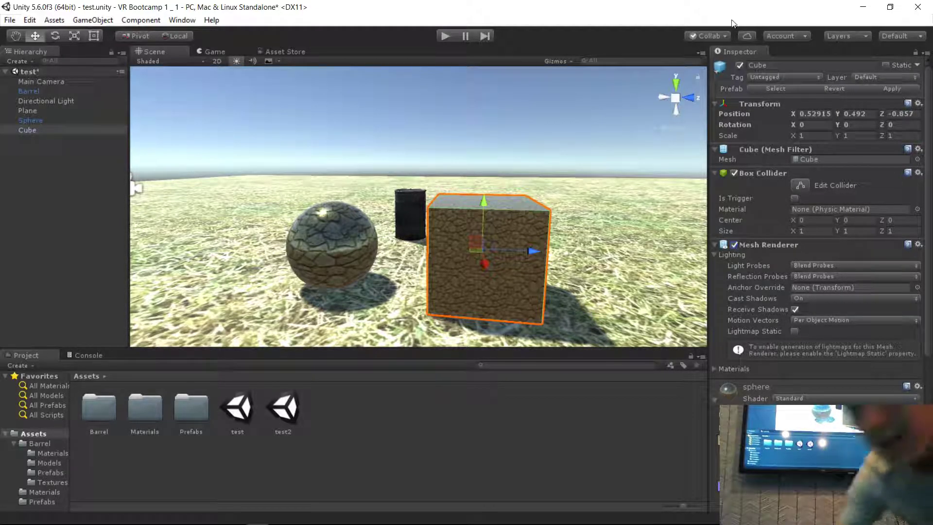
pyautogui.click(679, 127)
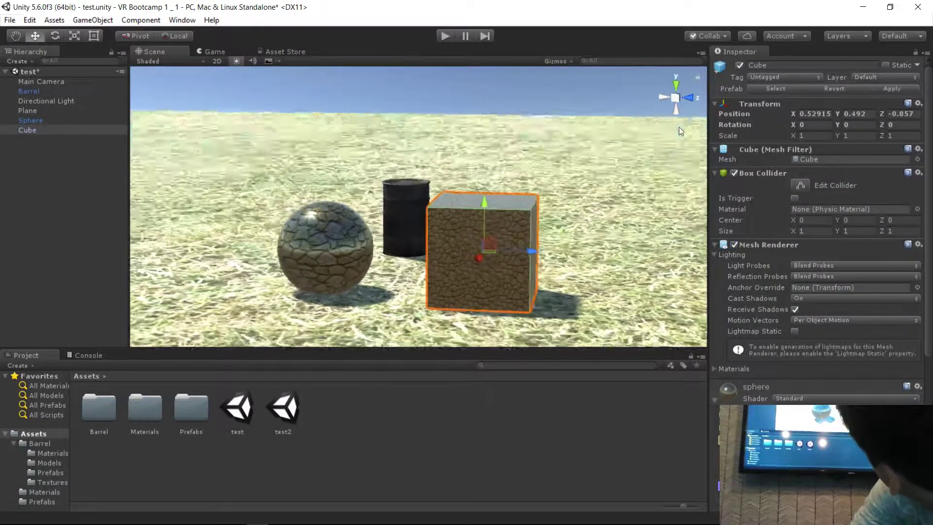
# - Compare the scene objects and ground plane in isometric and perspective projection from a distance, ending in perspective
pyautogui.keyDown('alt'); pyautogui.moveTo(679, 127); pyautogui.dragTo(548, 149); pyautogui.keyUp('alt')
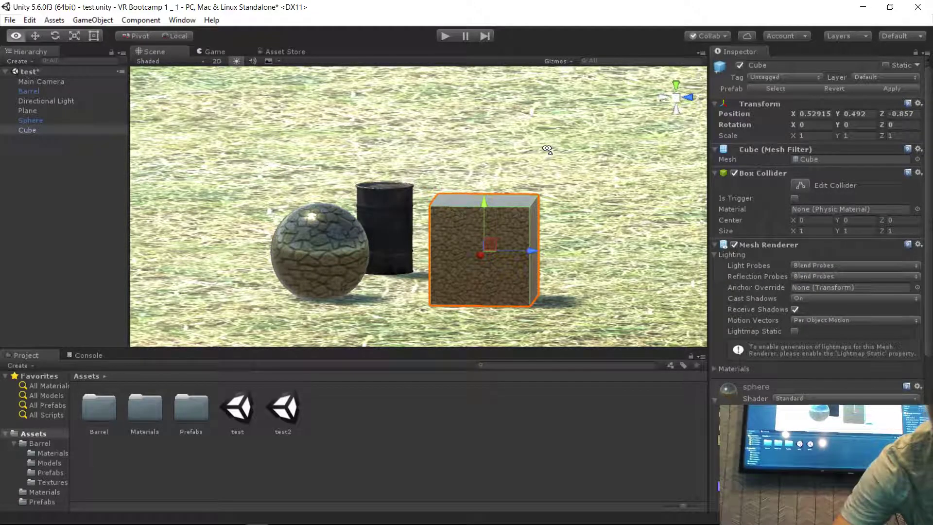
pyautogui.moveTo(547, 150)
pyautogui.keyDown('alt'); pyautogui.mouseDown()
pyautogui.moveTo(547, 157)
pyautogui.moveTo(561, 146)
pyautogui.mouseUp(); pyautogui.keyUp('alt')
pyautogui.scroll(-15, 553, 184)
pyautogui.scroll(-10, 555, 171)
pyautogui.keyDown('alt'); pyautogui.moveTo(558, 180); pyautogui.dragTo(561, 184); pyautogui.keyUp('alt')
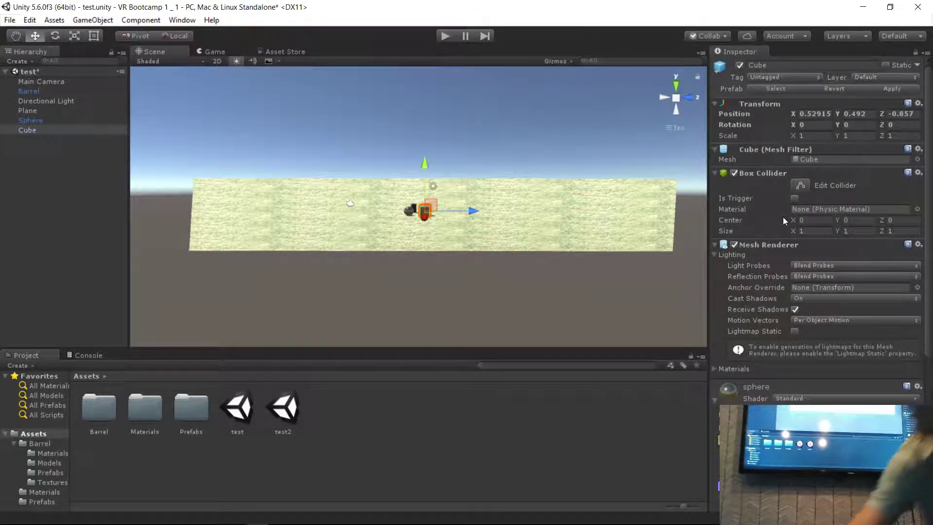
pyautogui.click(678, 126)
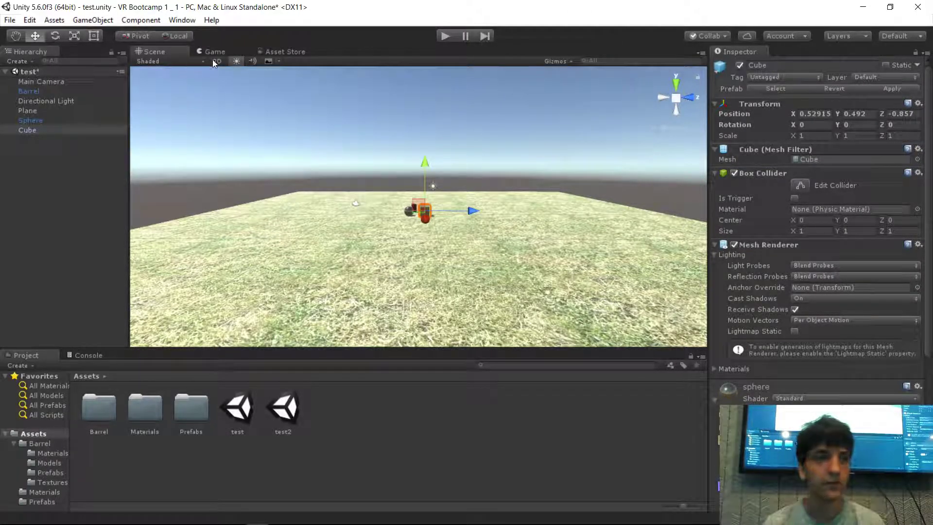
# - Run the scene in Play mode, inspect the Main Camera's components, and stop playback
pyautogui.click(514, 122)
pyautogui.moveTo(514, 122); pyautogui.dragTo(506, 179, button='right')
pyautogui.press('s')
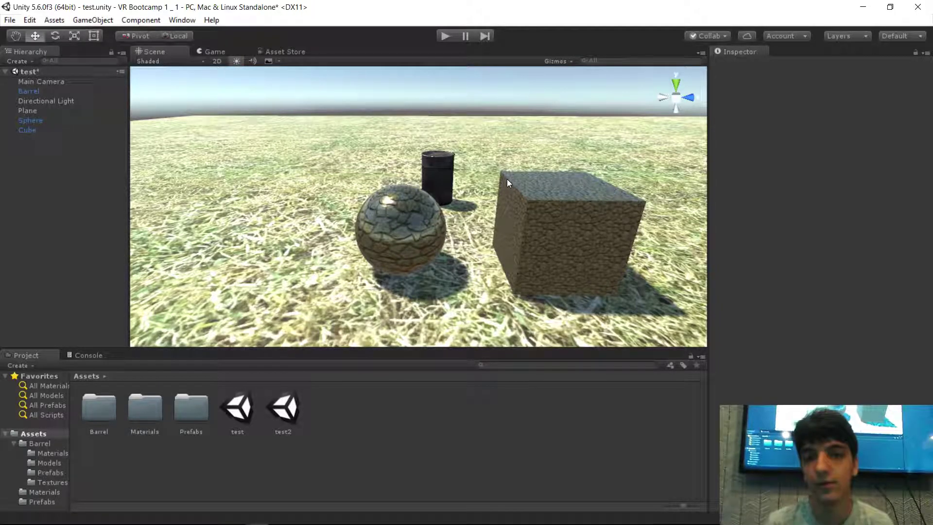
pyautogui.moveTo(506, 179); pyautogui.dragTo(501, 143, button='right')
pyautogui.press('w')
pyautogui.press('s')
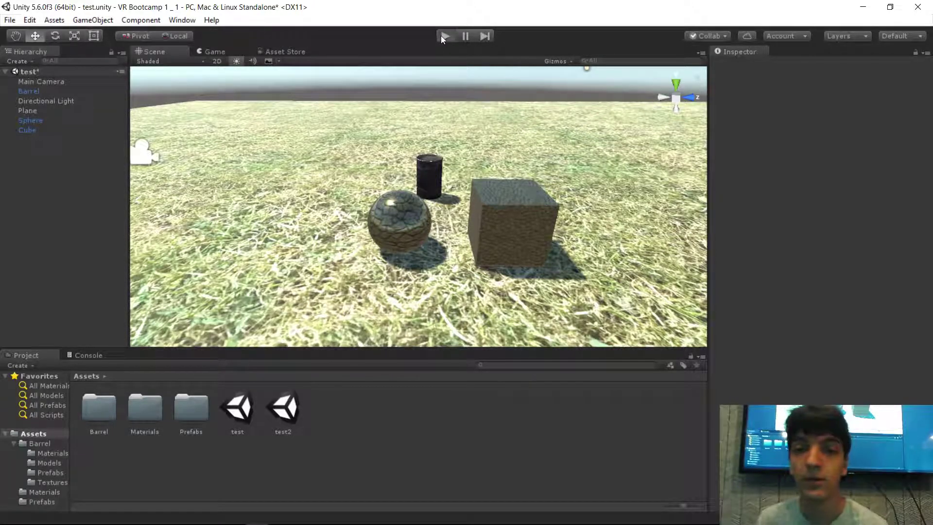
pyautogui.click(442, 36)
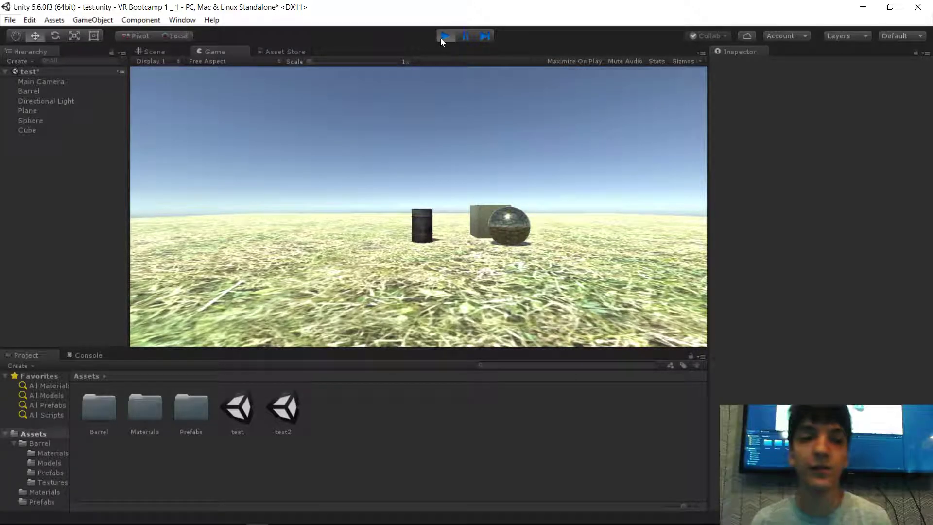
pyautogui.click(88, 84)
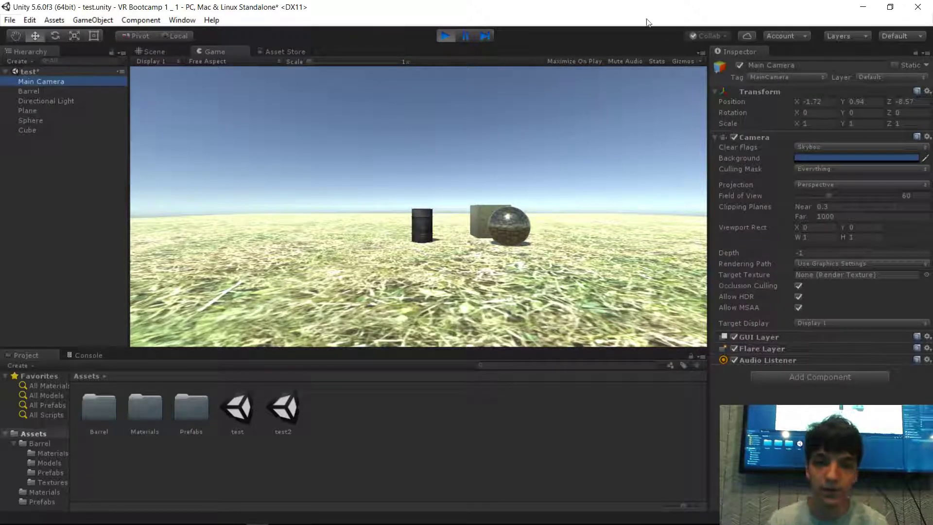
pyautogui.click(446, 37)
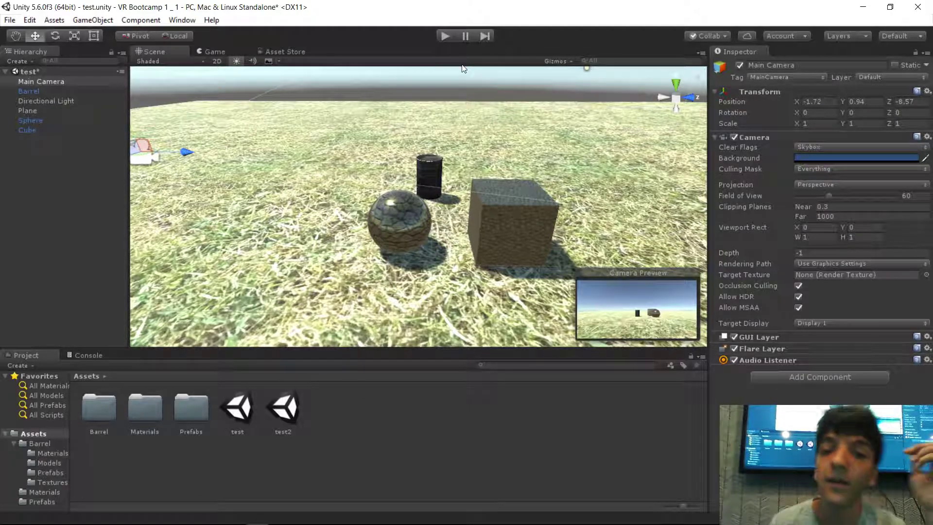
# - Compare the Game view with the Scene view, then dock the Game view beside the Project window and widen it
pyautogui.moveTo(513, 156); pyautogui.dragTo(511, 122, button='right')
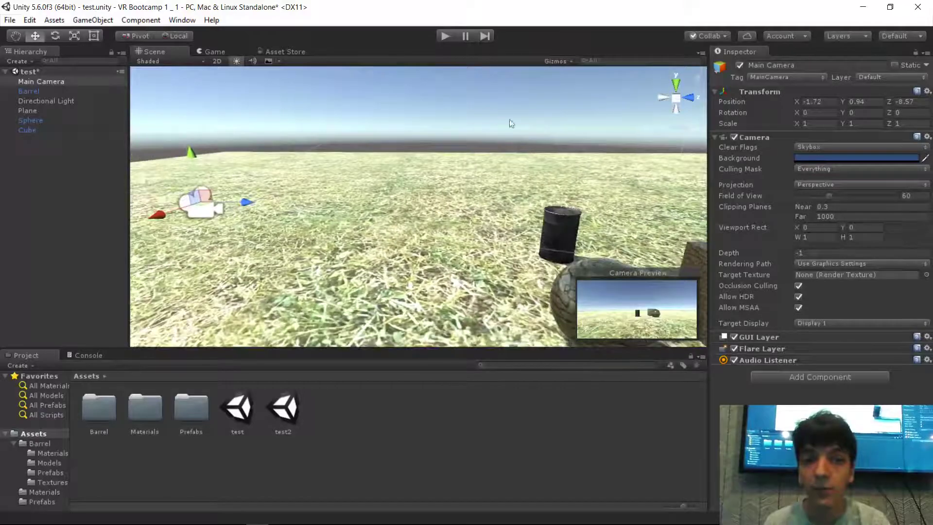
pyautogui.click(204, 50)
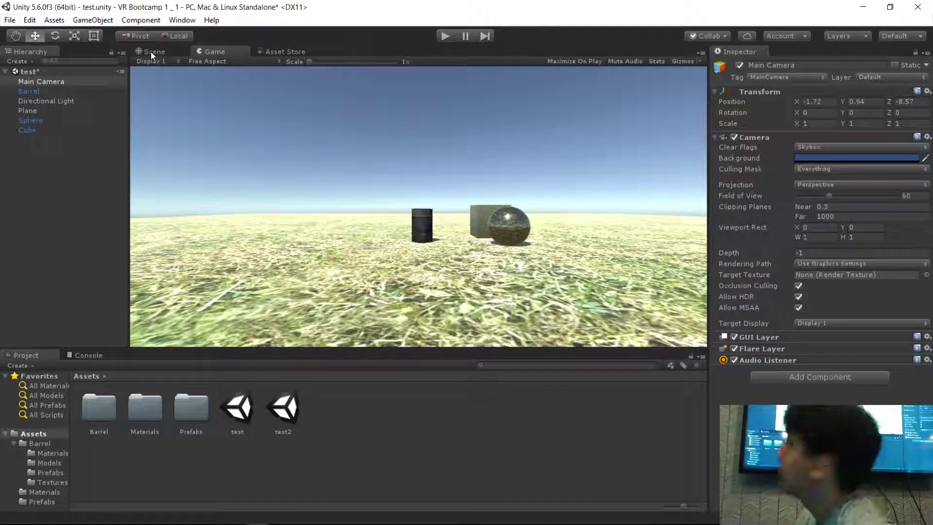
pyautogui.click(151, 51)
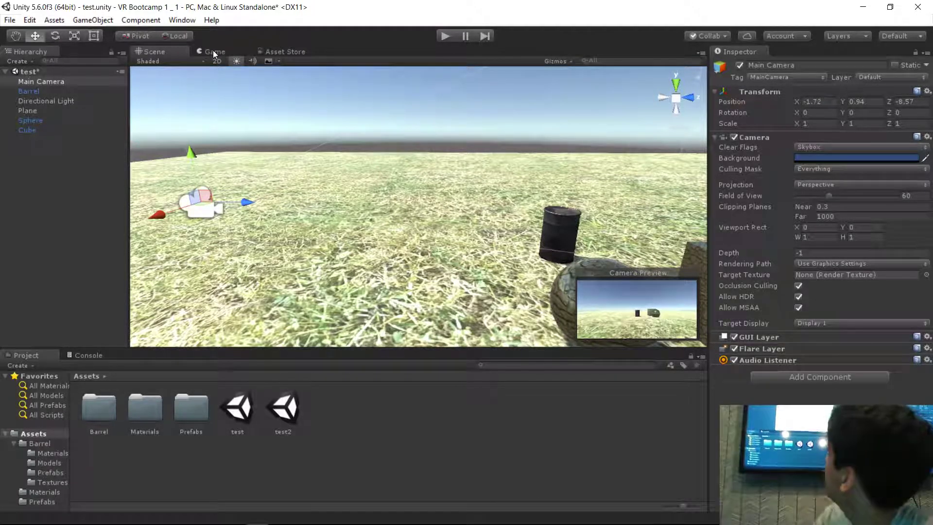
pyautogui.moveTo(212, 51); pyautogui.dragTo(665, 443)
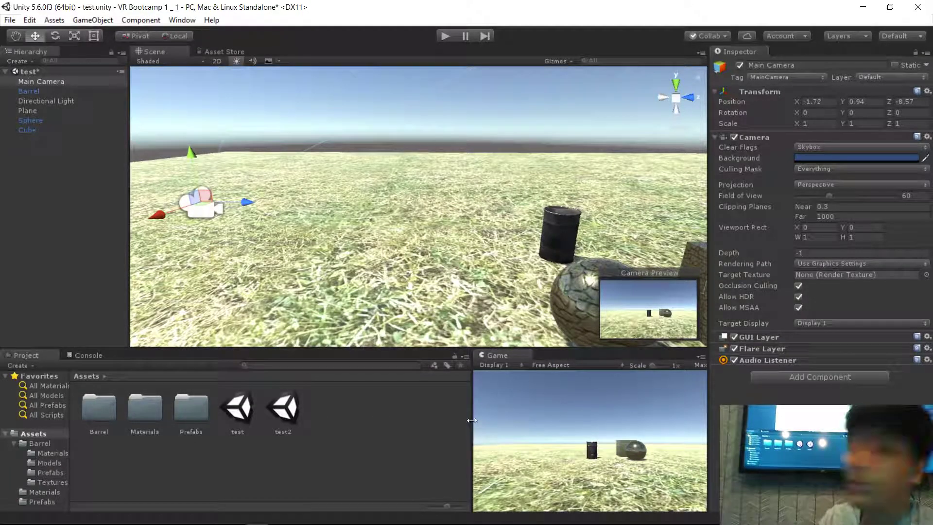
pyautogui.moveTo(483, 354); pyautogui.dragTo(412, 430)
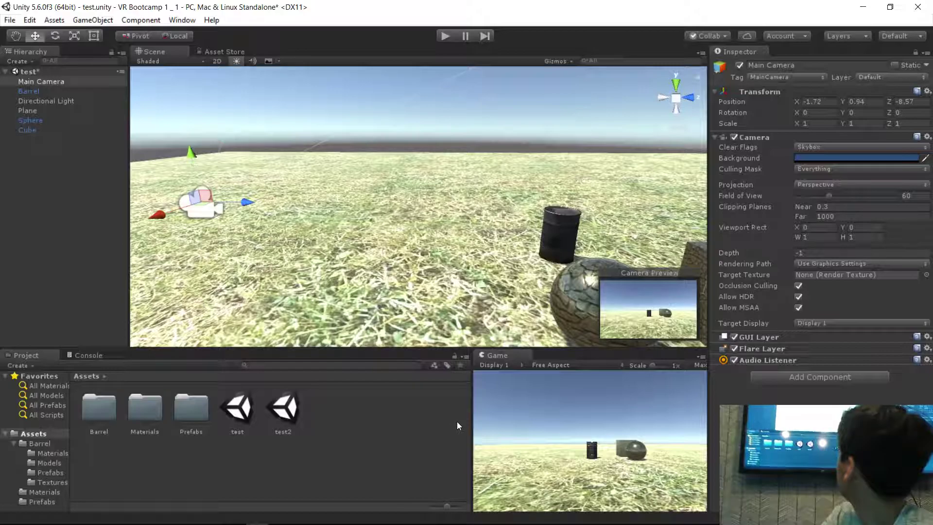
pyautogui.moveTo(472, 421); pyautogui.dragTo(426, 421)
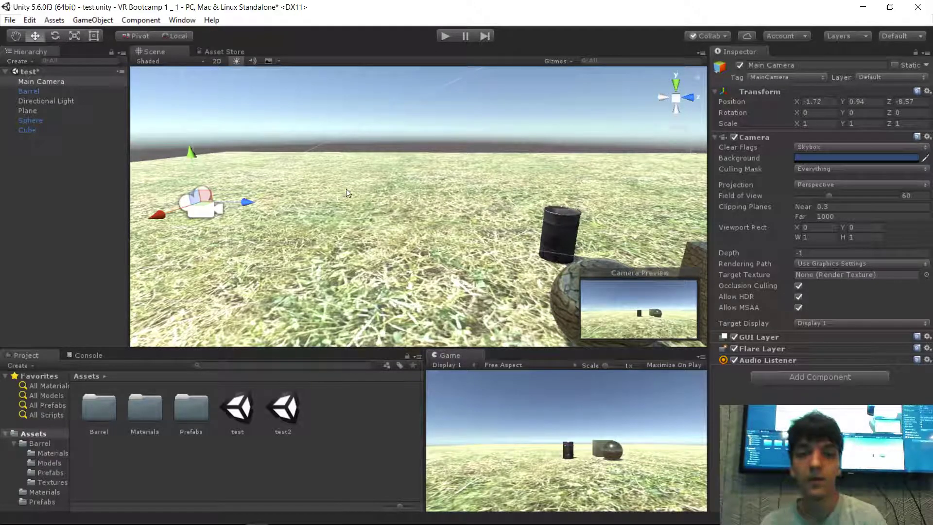
# - Move the Main Camera closer to and above the objects, to about X -0.3, Y 1.73, Z -5.61
pyautogui.click(329, 116)
pyautogui.moveTo(324, 178); pyautogui.dragTo(375, 181, button='right')
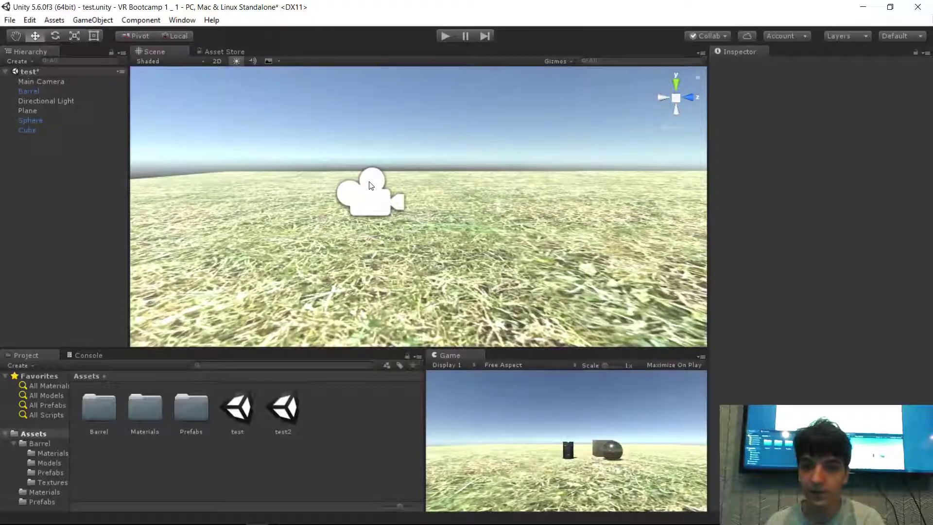
pyautogui.click(375, 184)
pyautogui.moveTo(408, 145)
pyautogui.mouseDown(button='right')
pyautogui.moveTo(417, 137)
pyautogui.moveTo(416, 151)
pyautogui.mouseUp(button='right')
pyautogui.moveTo(433, 196); pyautogui.dragTo(546, 176)
pyautogui.moveTo(514, 148)
pyautogui.mouseDown()
pyautogui.moveTo(518, 83)
pyautogui.moveTo(517, 154)
pyautogui.mouseUp()
pyautogui.moveTo(532, 210); pyautogui.dragTo(558, 97)
pyautogui.moveTo(535, 146); pyautogui.dragTo(459, 138, button='right')
pyautogui.moveTo(452, 139); pyautogui.dragTo(477, 140)
pyautogui.moveTo(477, 140); pyautogui.dragTo(556, 152, button='right')
pyautogui.moveTo(329, 93); pyautogui.dragTo(331, 109)
# - Move the cube along the Z axis away from the sphere and barrel, to about Z 2.76
pyautogui.press('w')
pyautogui.moveTo(450, 182); pyautogui.dragTo(381, 155, button='right')
pyautogui.press('s')
pyautogui.press('w')
pyautogui.press('s')
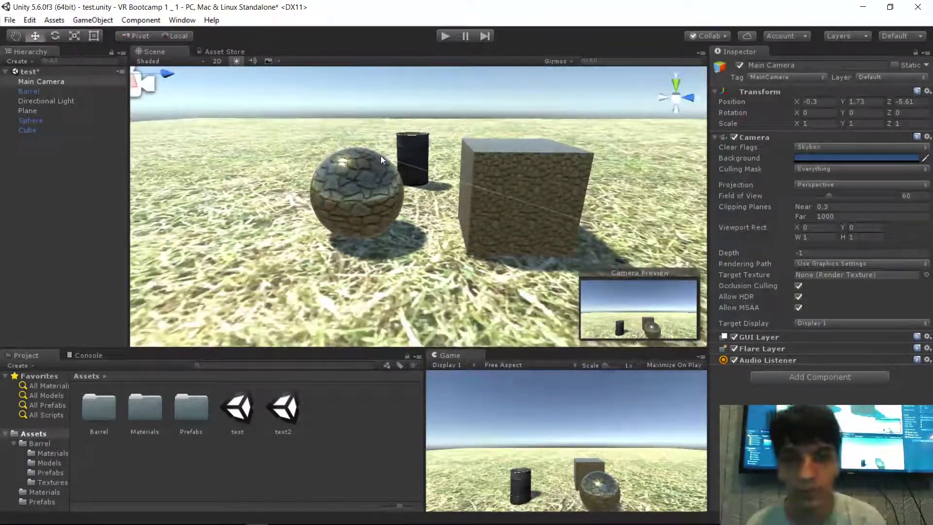
pyautogui.click(354, 192)
pyautogui.press('w')
pyautogui.moveTo(355, 193); pyautogui.dragTo(456, 175, button='right')
pyautogui.press('s')
pyautogui.click(462, 113)
pyautogui.press('w')
pyautogui.moveTo(462, 113); pyautogui.dragTo(457, 141, button='right')
pyautogui.press('w')
pyautogui.press('s')
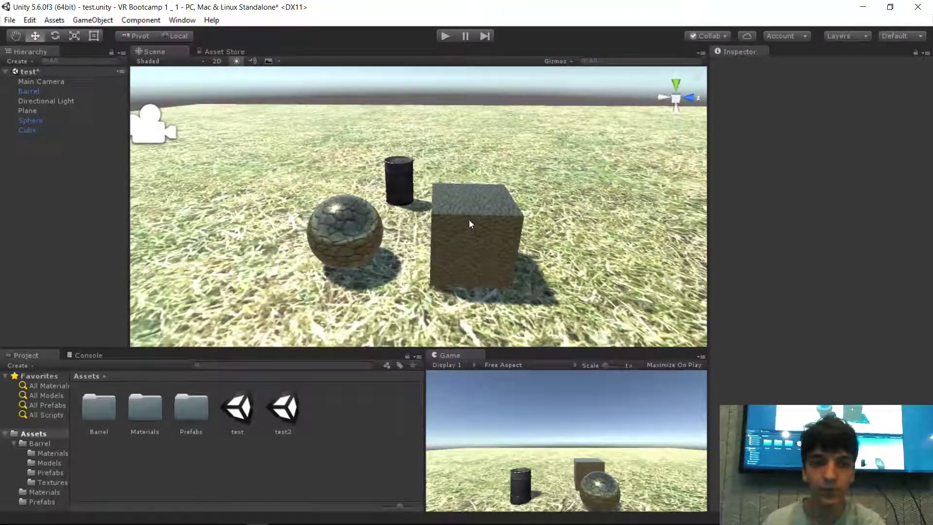
pyautogui.click(469, 221)
pyautogui.press('w')
pyautogui.moveTo(470, 221); pyautogui.dragTo(479, 213, button='right')
pyautogui.press('s')
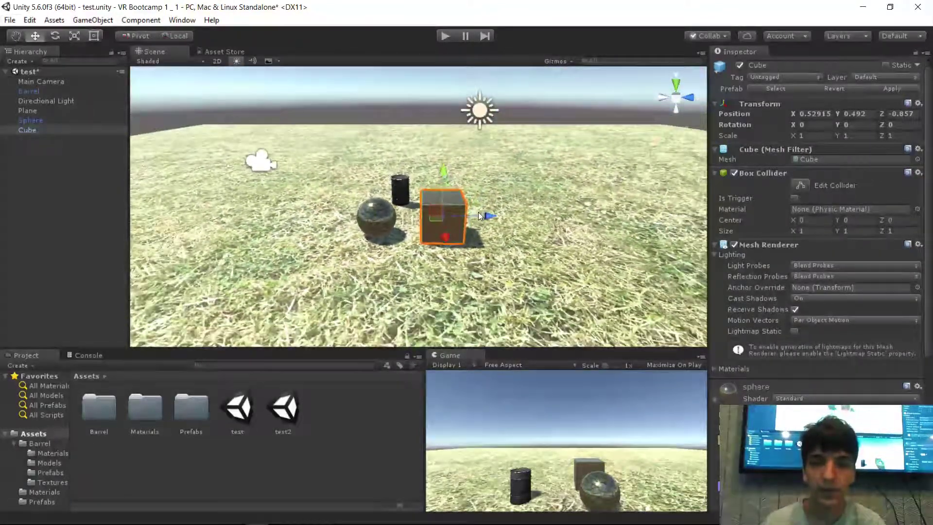
pyautogui.moveTo(480, 215); pyautogui.dragTo(602, 220)
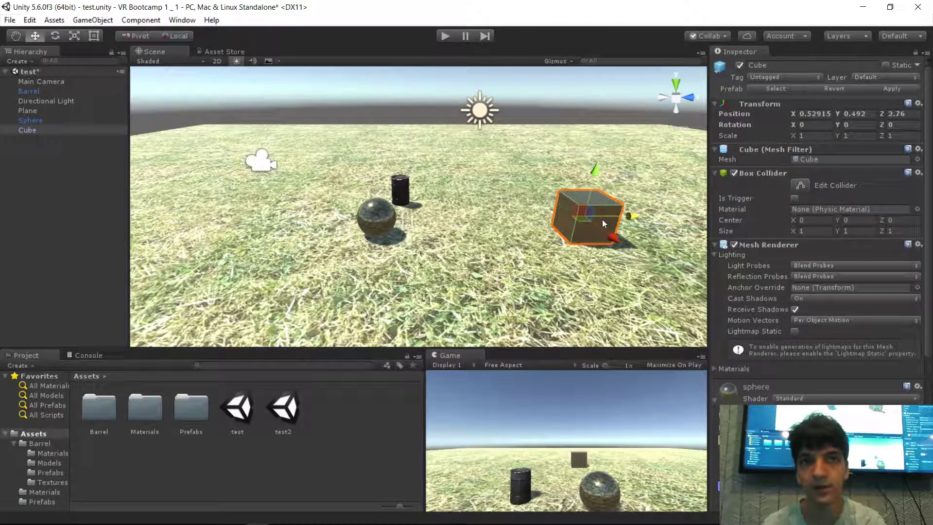
# - Scale the cube into a thin upright wall of about 5.07 by 3.74 by 0.11 and raise it to about Y 1.93
pyautogui.keyDown('alt'); pyautogui.moveTo(546, 269); pyautogui.dragTo(602, 257); pyautogui.keyUp('alt')
pyautogui.press('w')
pyautogui.moveTo(603, 256); pyautogui.dragTo(509, 248, button='right')
pyautogui.press('s')
pyautogui.press('w')
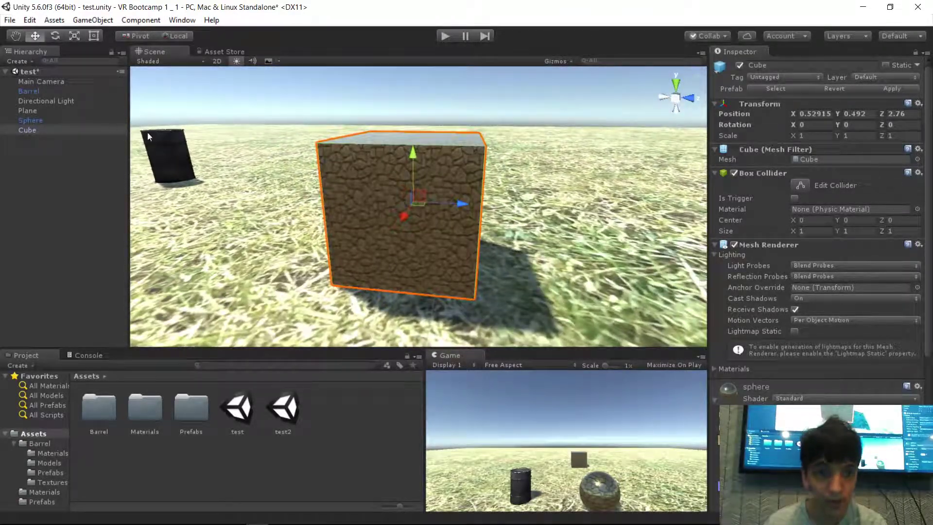
pyautogui.click(74, 36)
pyautogui.moveTo(463, 204); pyautogui.dragTo(34, 272)
pyautogui.scroll(-5, 277, 216)
pyautogui.moveTo(209, 258); pyautogui.dragTo(280, 242, button='right')
pyautogui.moveTo(450, 182); pyautogui.dragTo(417, 186)
pyautogui.press('a')
pyautogui.moveTo(417, 186); pyautogui.dragTo(547, 181, button='right')
pyautogui.press('w')
pyautogui.moveTo(574, 175); pyautogui.dragTo(558, 121)
pyautogui.moveTo(530, 177); pyautogui.dragTo(622, 169, button='right')
pyautogui.press('w')
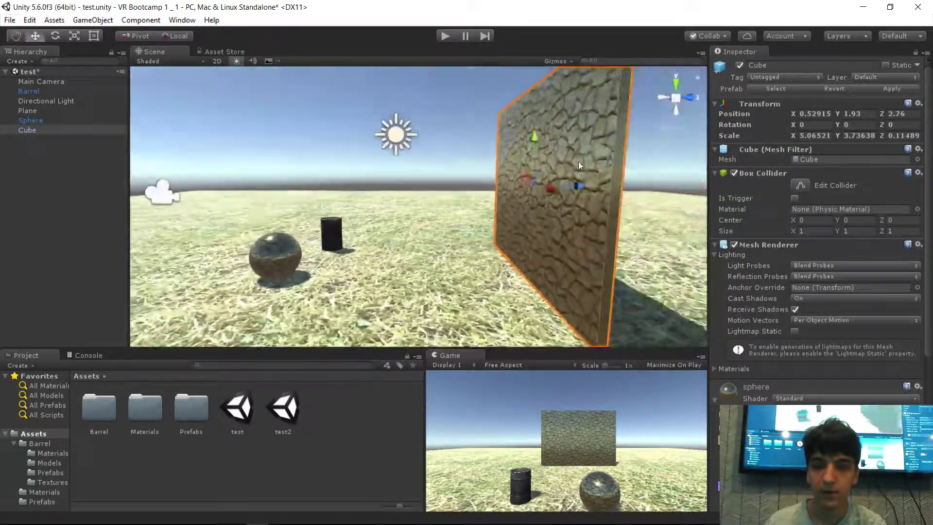
# - Lower the wall to about Y 1.86 and move it closer to the sphere, to about Z 0.73
pyautogui.moveTo(536, 138); pyautogui.dragTo(539, 142)
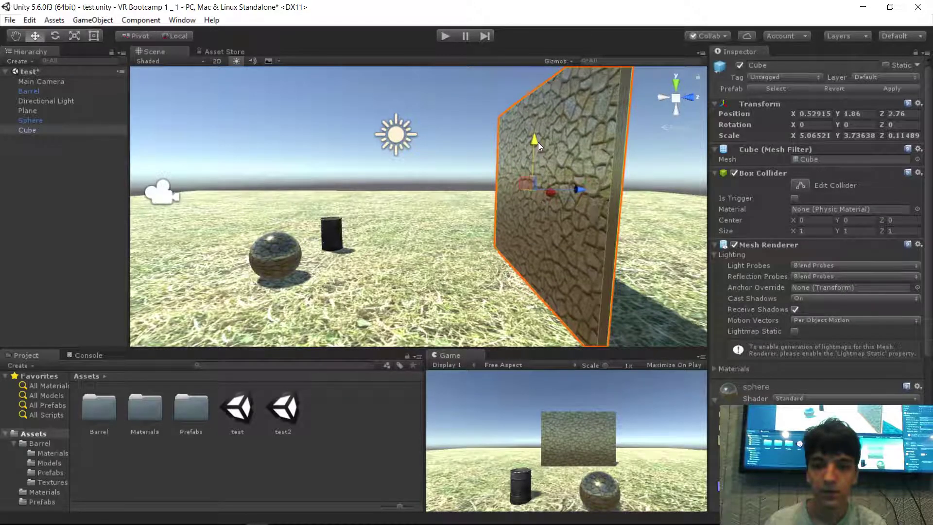
pyautogui.press('s')
pyautogui.moveTo(599, 170)
pyautogui.mouseDown(button='right')
pyautogui.moveTo(600, 180)
pyautogui.moveTo(587, 180)
pyautogui.mouseUp(button='right')
pyautogui.moveTo(587, 180); pyautogui.dragTo(541, 174)
pyautogui.press('w')
pyautogui.moveTo(542, 174); pyautogui.dragTo(542, 194, button='right')
pyautogui.moveTo(542, 195); pyautogui.dragTo(511, 187)
pyautogui.moveTo(513, 187); pyautogui.dragTo(488, 207, button='right')
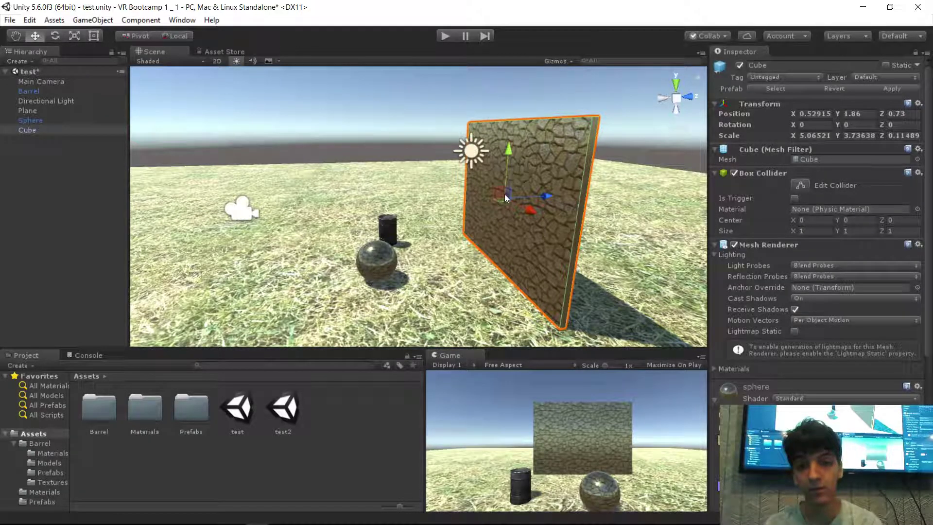
# - Duplicate the wall, move the copy to the opposite side of the sphere and barrel, and reselect the original wall
pyautogui.hotkey('ctrl', 'd')
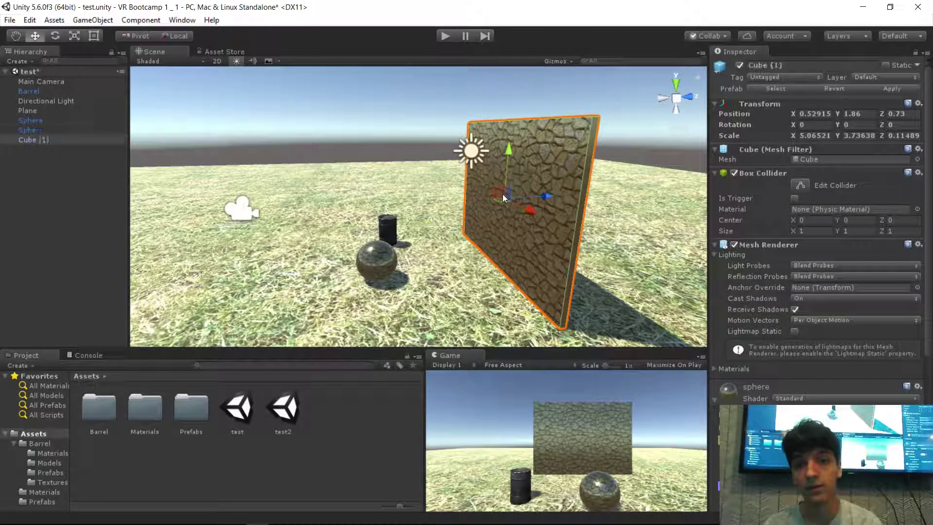
pyautogui.moveTo(545, 197); pyautogui.dragTo(472, 200)
pyautogui.click(473, 194)
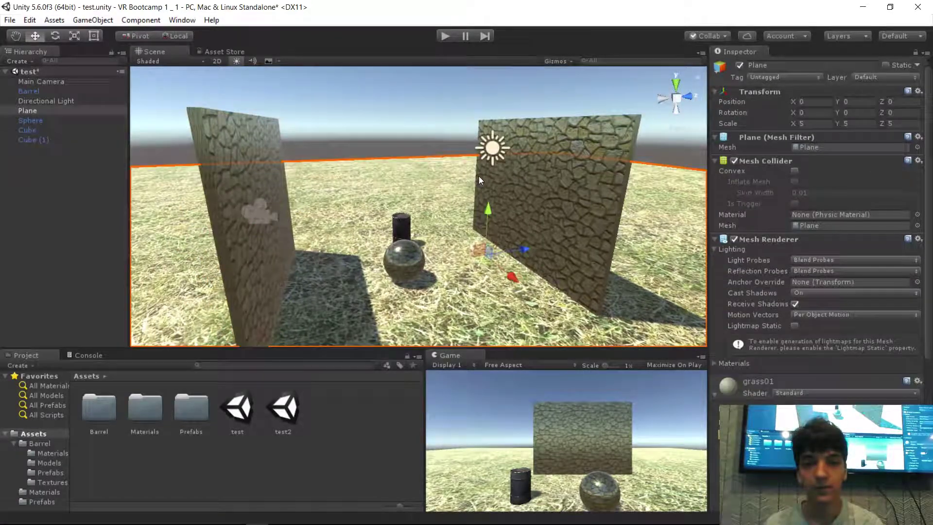
pyautogui.click(478, 176)
pyautogui.click(57, 37)
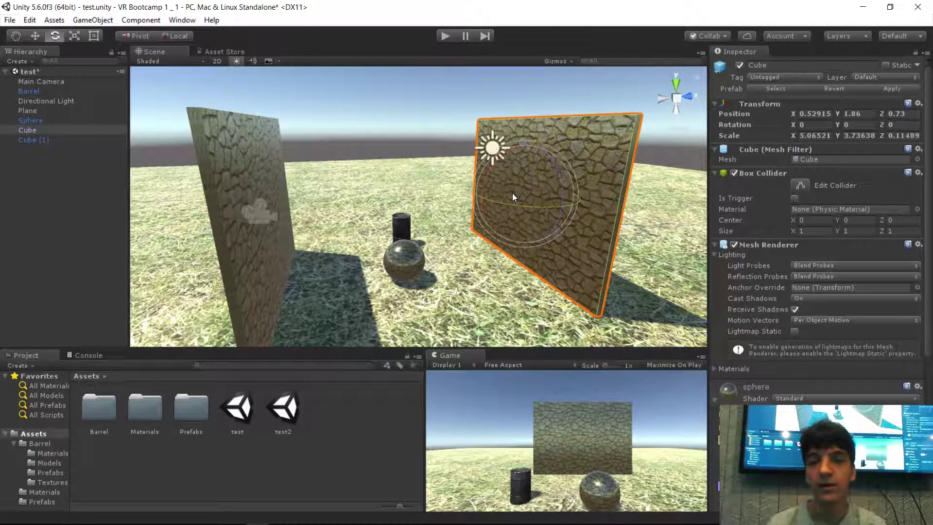
pyautogui.press('w')
pyautogui.moveTo(562, 206); pyautogui.dragTo(477, 172)
pyautogui.hotkey('ctrl', 'z')
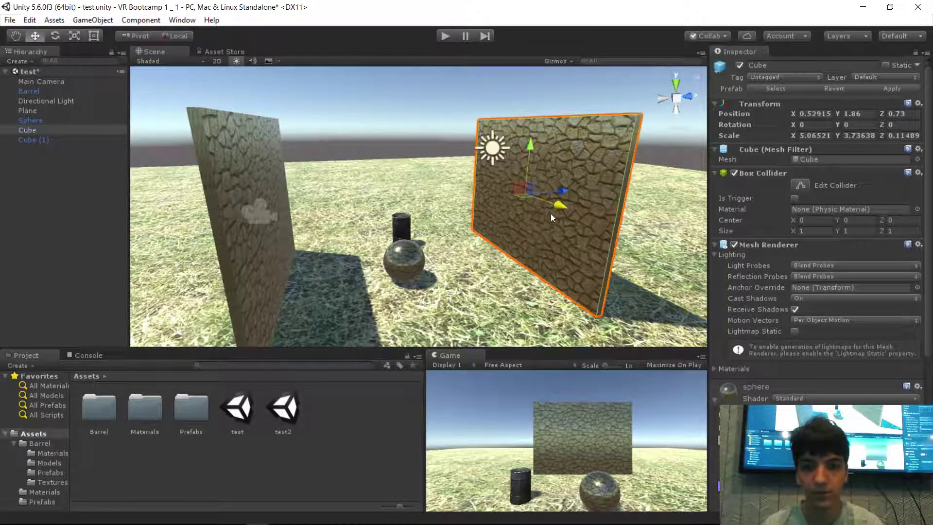
# - Duplicate the original wall, move the copy along the X axis to about -5.33, and turn it perpendicular to the others
pyautogui.hotkey('ctrl', 'd')
pyautogui.moveTo(551, 208); pyautogui.dragTo(429, 147)
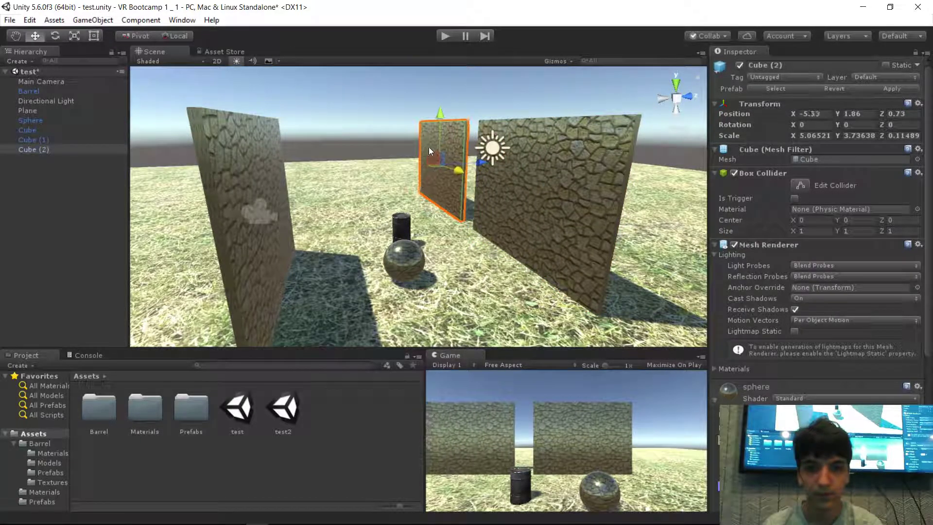
pyautogui.press('e')
pyautogui.moveTo(425, 179); pyautogui.dragTo(588, 168)
# - Position the turned wall behind the barrel between the two side walls, at about X -2.38, Z -2.53
pyautogui.press('w')
pyautogui.moveTo(481, 166); pyautogui.dragTo(417, 166)
pyautogui.press('w')
pyautogui.moveTo(417, 165); pyautogui.dragTo(545, 153, button='right')
pyautogui.press('e')
pyautogui.moveTo(444, 170); pyautogui.dragTo(430, 169)
pyautogui.press('d')
pyautogui.moveTo(431, 169); pyautogui.dragTo(370, 168, button='right')
pyautogui.press('w')
pyautogui.moveTo(522, 140); pyautogui.dragTo(451, 170)
pyautogui.press('w')
pyautogui.moveTo(451, 171); pyautogui.dragTo(492, 150, button='right')
pyautogui.moveTo(492, 150)
pyautogui.mouseDown()
pyautogui.moveTo(462, 136)
pyautogui.moveTo(474, 167)
pyautogui.moveTo(484, 162)
pyautogui.mouseUp()
# - Set the back wall's Y rotation to exactly -90
pyautogui.click(56, 36)
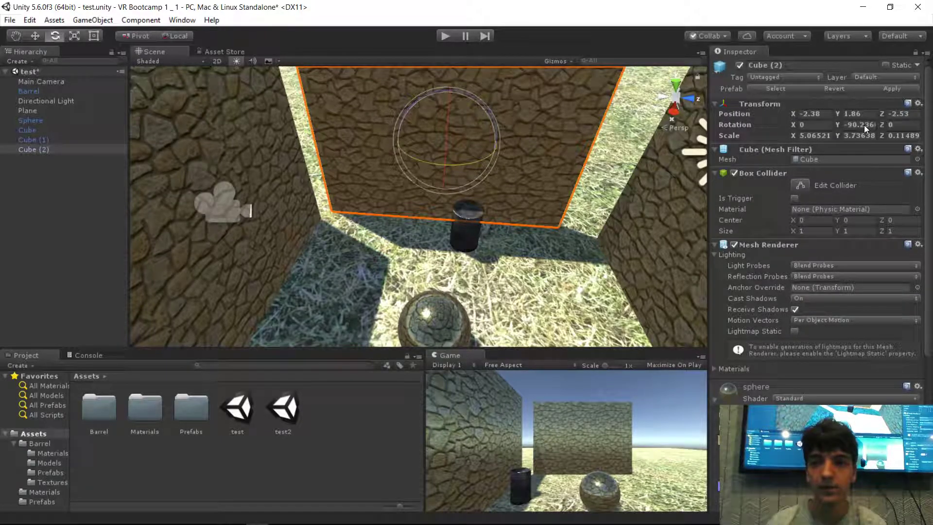
pyautogui.click(852, 127)
pyautogui.write('-90')
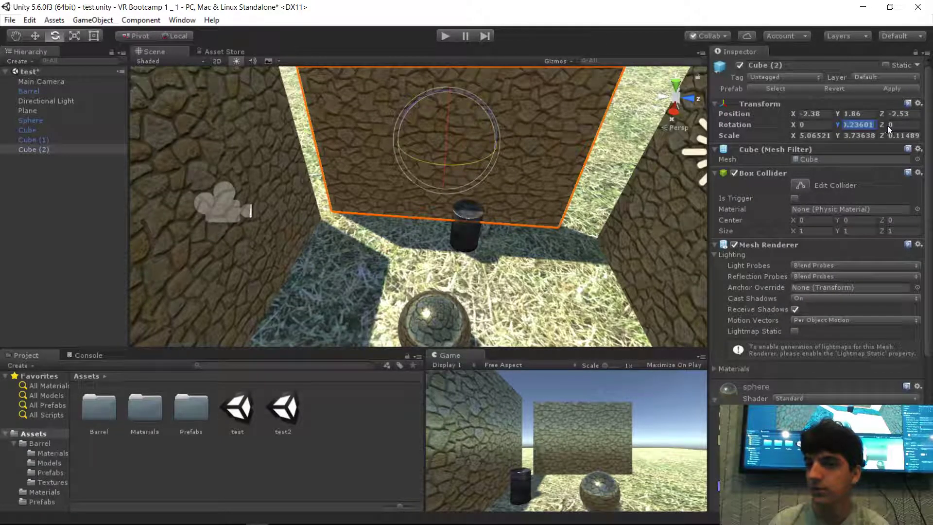
# - Fit the two side walls against the back wall, both at about X 0.12, with Z about 0.42 and -4.8
pyautogui.moveTo(639, 154); pyautogui.dragTo(601, 116, button='right')
pyautogui.press('s')
pyautogui.press('w')
pyautogui.moveTo(569, 204); pyautogui.dragTo(591, 209)
pyautogui.moveTo(590, 208); pyautogui.dragTo(382, 314, button='right')
pyautogui.press('s')
pyautogui.press('w')
pyautogui.press('s')
pyautogui.click(363, 238)
pyautogui.moveTo(363, 238); pyautogui.dragTo(336, 240, button='right')
pyautogui.moveTo(240, 258); pyautogui.dragTo(104, 236)
pyautogui.moveTo(227, 233); pyautogui.dragTo(641, 183)
pyautogui.click(519, 144)
pyautogui.click(457, 158)
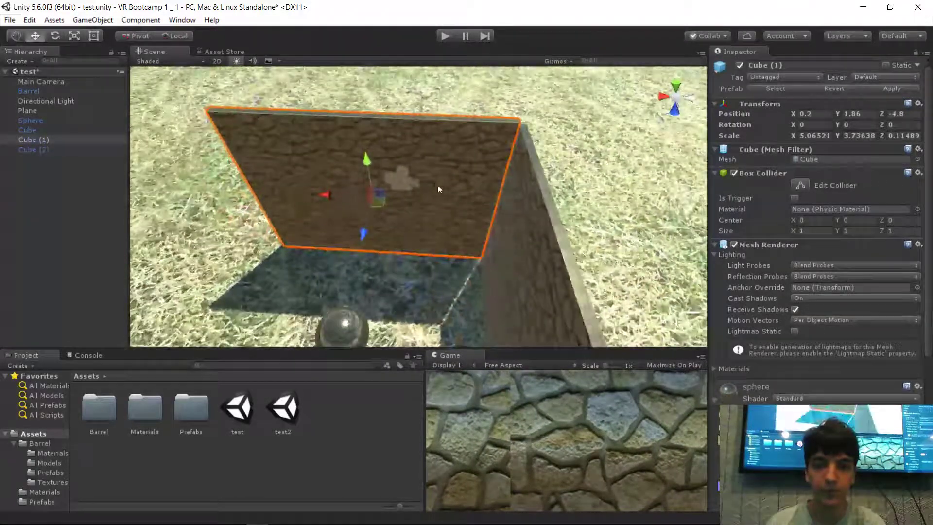
pyautogui.moveTo(321, 199); pyautogui.dragTo(539, 156)
pyautogui.click(70, 218)
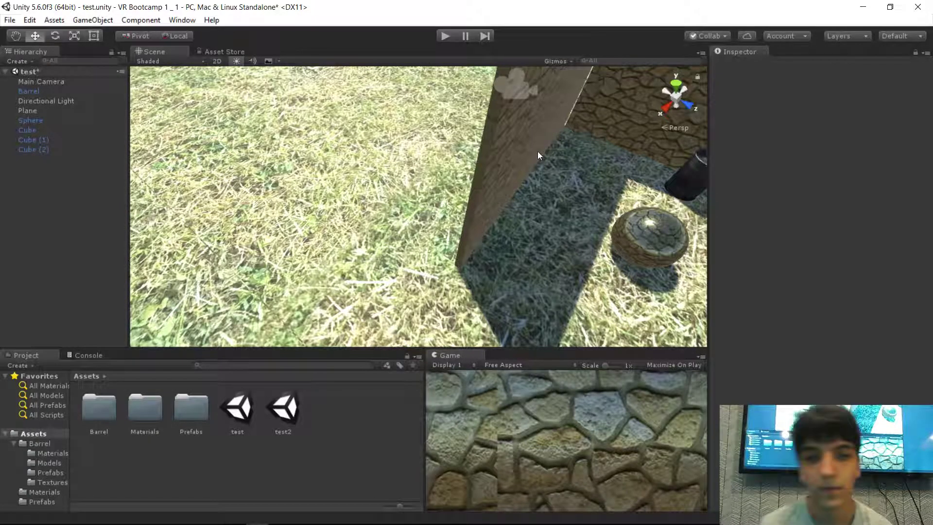
# - Examine the three-walled enclosure around the sphere and barrel from above and from its open side
pyautogui.click(548, 139)
pyautogui.moveTo(549, 140); pyautogui.dragTo(568, 82, button='right')
pyautogui.press('w')
pyautogui.press('s')
pyautogui.press('w')
pyautogui.press('s')
pyautogui.click(56, 34)
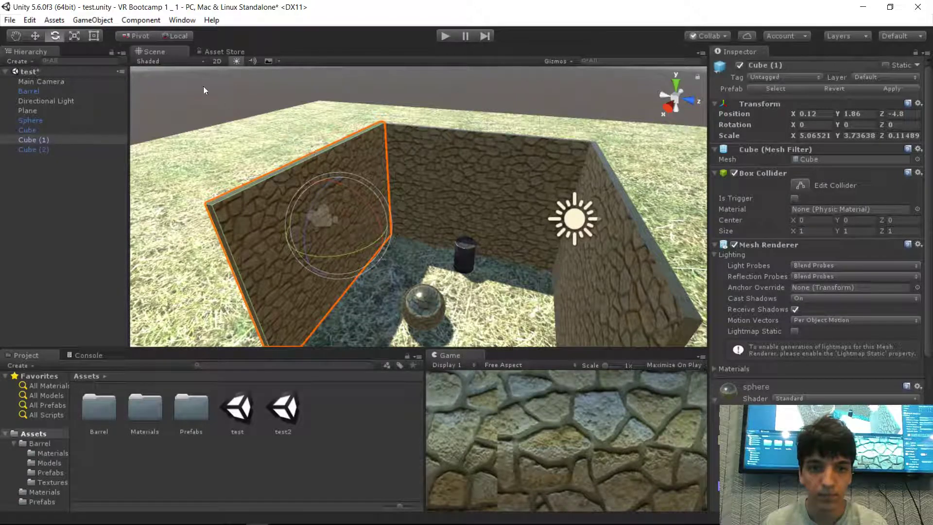
pyautogui.click(556, 61)
pyautogui.click(556, 61)
pyautogui.moveTo(553, 161); pyautogui.dragTo(570, 184, button='right')
pyautogui.press('w')
pyautogui.click(59, 251)
pyautogui.press('w')
pyautogui.press('s')
pyautogui.press('w')
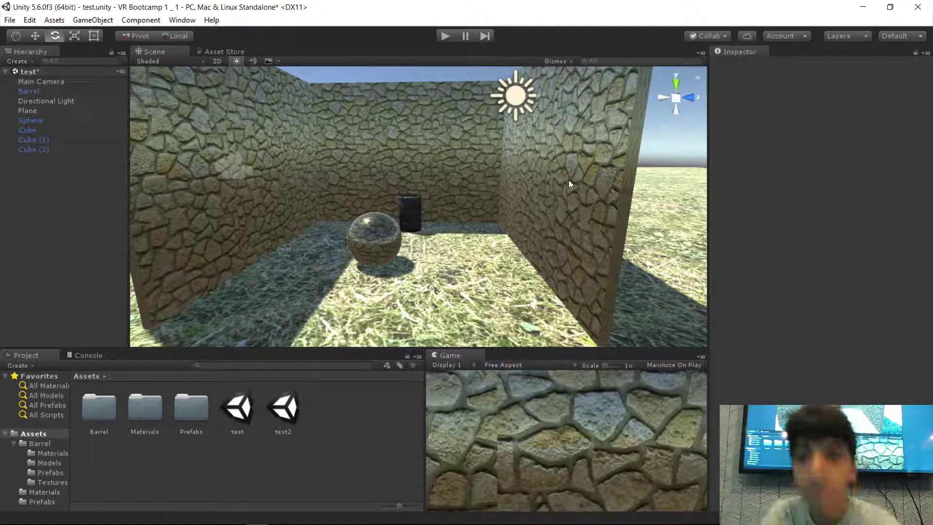
# - Select the side wall at Z 0.42 and set its X position to 2
pyautogui.click(569, 183)
pyautogui.click(813, 113)
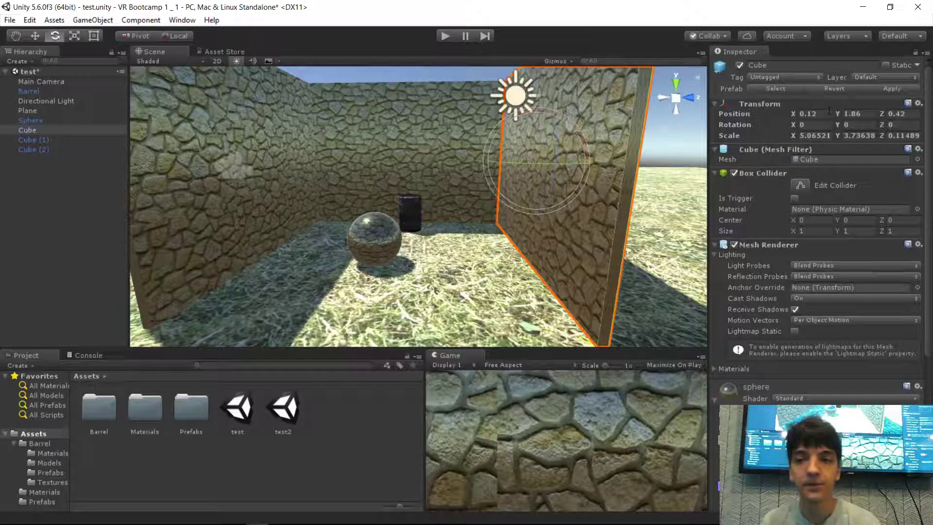
pyautogui.click(865, 113)
pyautogui.click(908, 114)
pyautogui.click(818, 113)
pyautogui.keyDown('alt'); pyautogui.moveTo(603, 160); pyautogui.dragTo(609, 193); pyautogui.keyUp('alt')
pyautogui.scroll(-4, 610, 194)
pyautogui.click(820, 115)
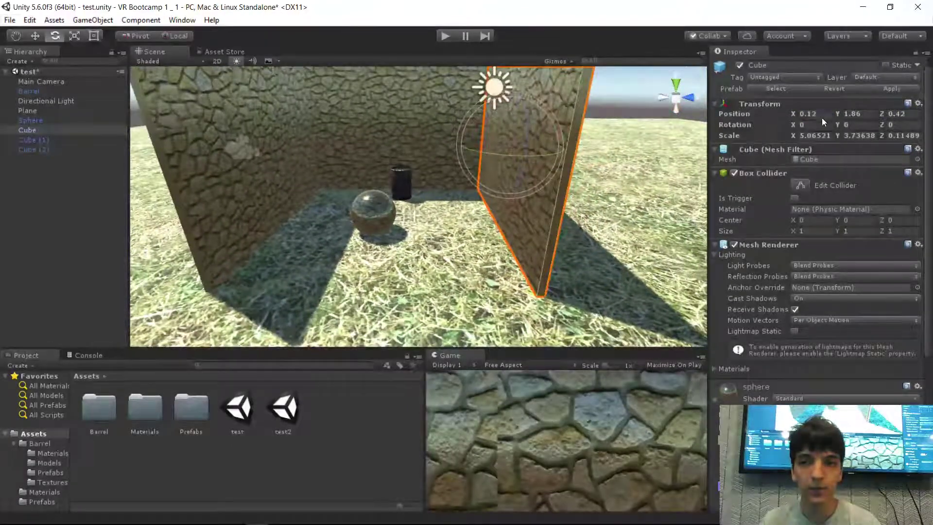
pyautogui.write('1')
pyautogui.press('BackSpace')
pyautogui.write('2')
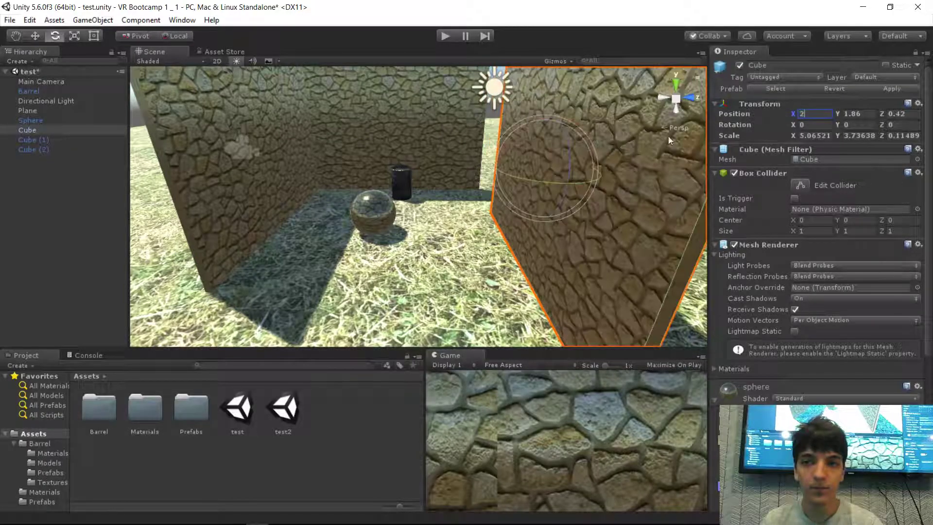
# - Try an X position of 4 for the same side wall, and set it to 0.37 instead
pyautogui.keyDown('alt'); pyautogui.moveTo(642, 132); pyautogui.dragTo(805, 137); pyautogui.keyUp('alt')
pyautogui.click(811, 114)
pyautogui.write('3')
pyautogui.press('BackSpace')
pyautogui.write('4')
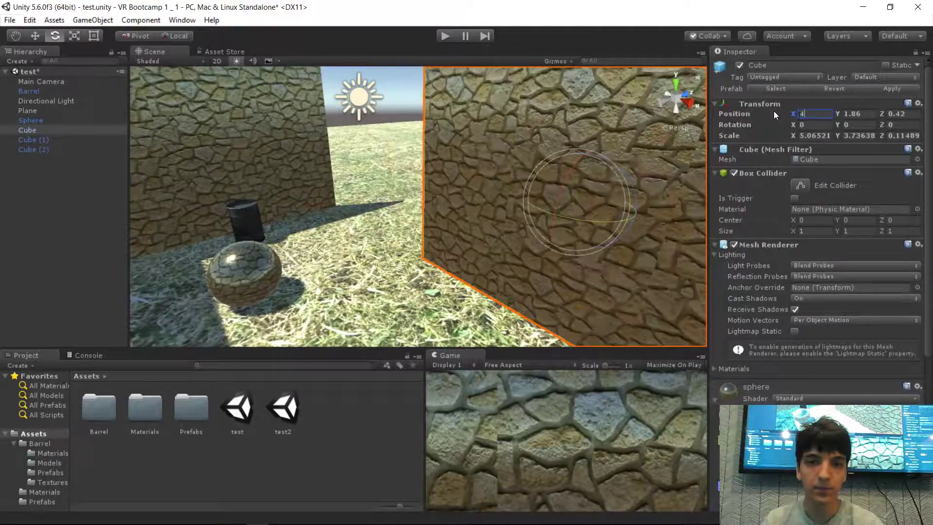
pyautogui.press('BackSpace')
pyautogui.write('1')
pyautogui.press('BackSpace')
pyautogui.write('0.37')
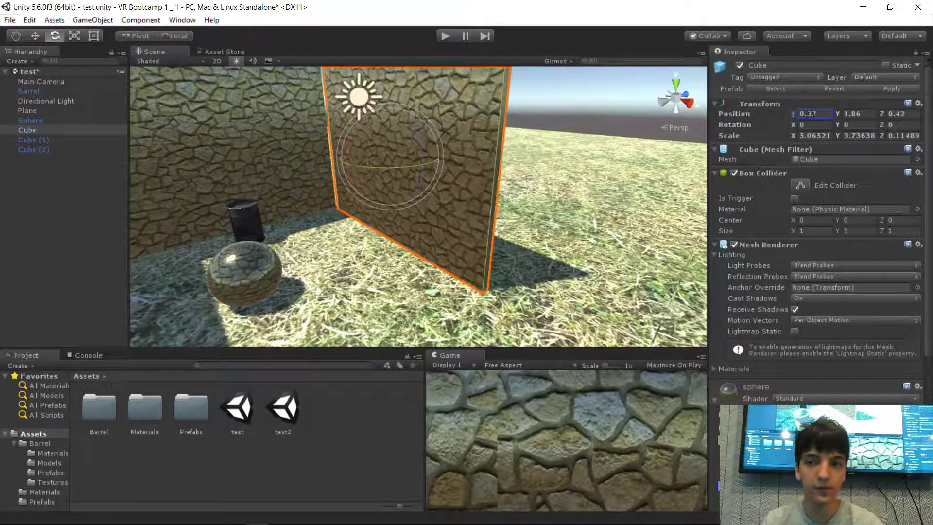
# - Set the X position of the opposite side wall, Cube (1), to 0
pyautogui.keyDown('alt'); pyautogui.moveTo(389, 160); pyautogui.dragTo(415, 158); pyautogui.keyUp('alt')
pyautogui.press('s')
pyautogui.moveTo(415, 158); pyautogui.dragTo(439, 220, button='right')
pyautogui.click(440, 221)
pyautogui.moveTo(818, 115); pyautogui.dragTo(732, 105)
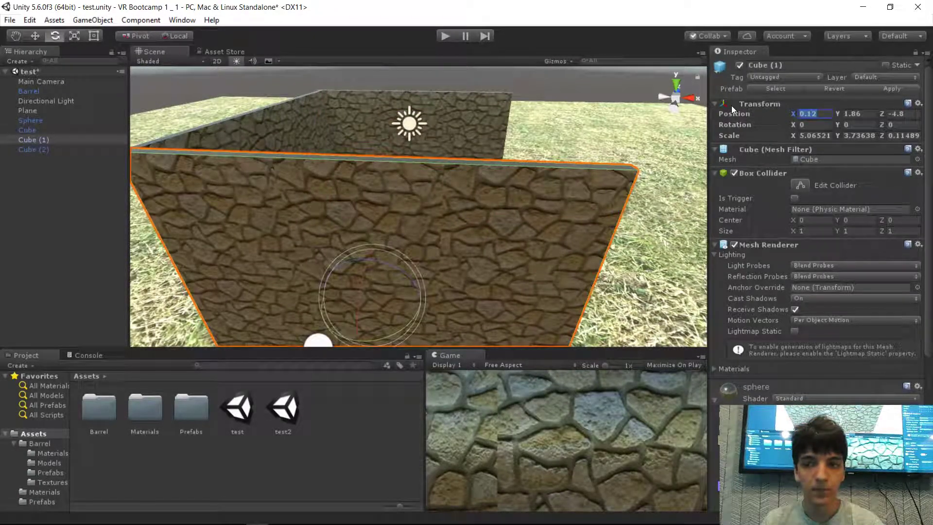
pyautogui.write('0')
# - Try moving Cube (1) along its X axis with the Move tool, and undo the move
pyautogui.moveTo(535, 153); pyautogui.dragTo(483, 223, button='right')
pyautogui.press('d')
pyautogui.press('s')
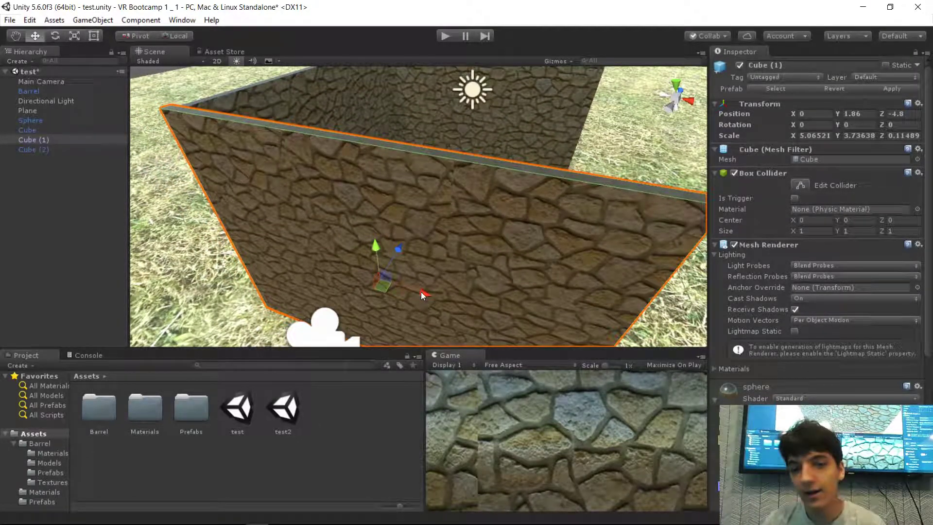
pyautogui.moveTo(421, 291); pyautogui.dragTo(487, 290)
pyautogui.hotkey('ctrl', 'z')
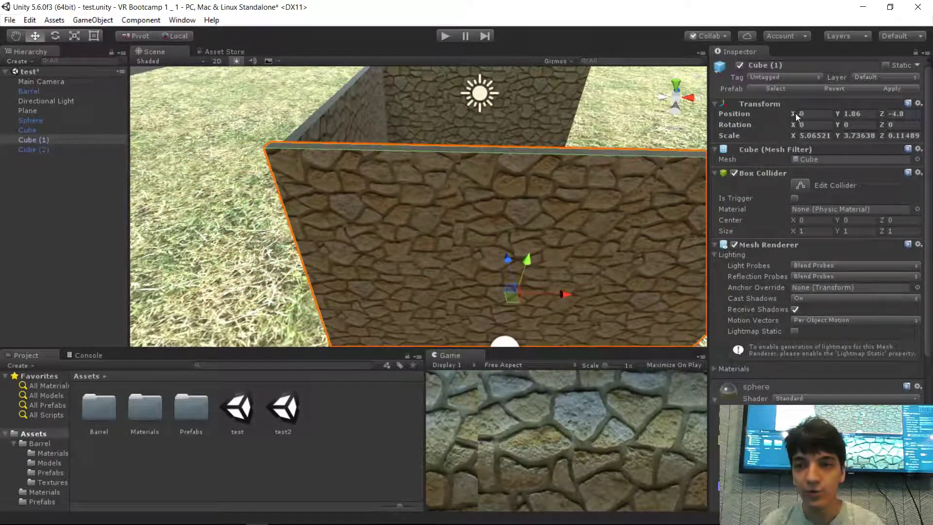
pyautogui.moveTo(795, 113)
pyautogui.mouseDown()
pyautogui.moveTo(809, 114)
pyautogui.moveTo(790, 114)
pyautogui.mouseUp()
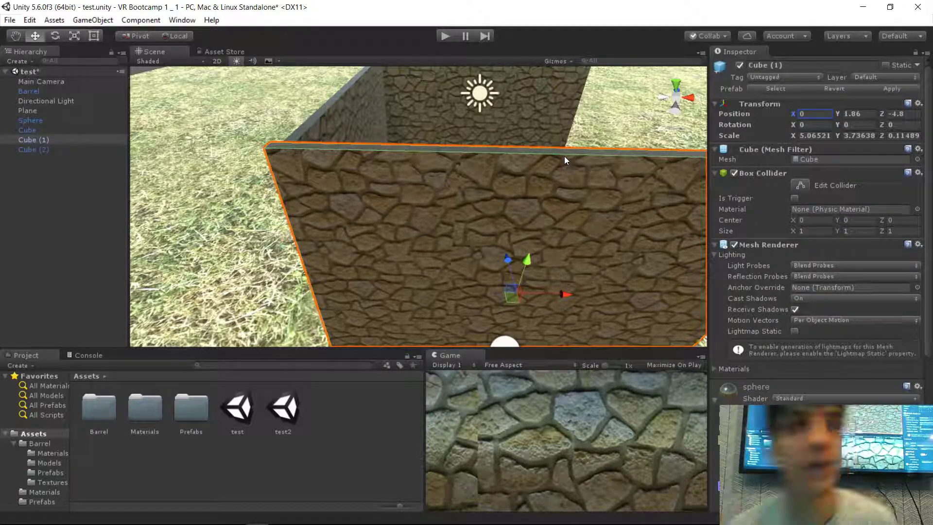
# - Examine the three-walled enclosure and its back wall from outside, from above and from the open side
pyautogui.click(52, 271)
pyautogui.keyDown('alt'); pyautogui.moveTo(476, 126); pyautogui.dragTo(507, 95); pyautogui.keyUp('alt')
pyautogui.moveTo(508, 95); pyautogui.dragTo(366, 225, button='right')
pyautogui.click(434, 142)
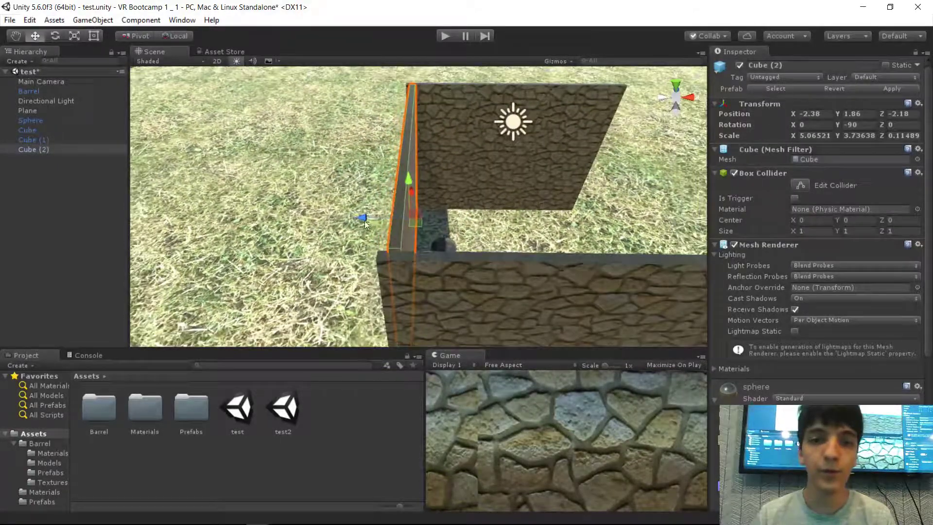
pyautogui.click(99, 242)
pyautogui.moveTo(462, 191); pyautogui.dragTo(407, 180, button='right')
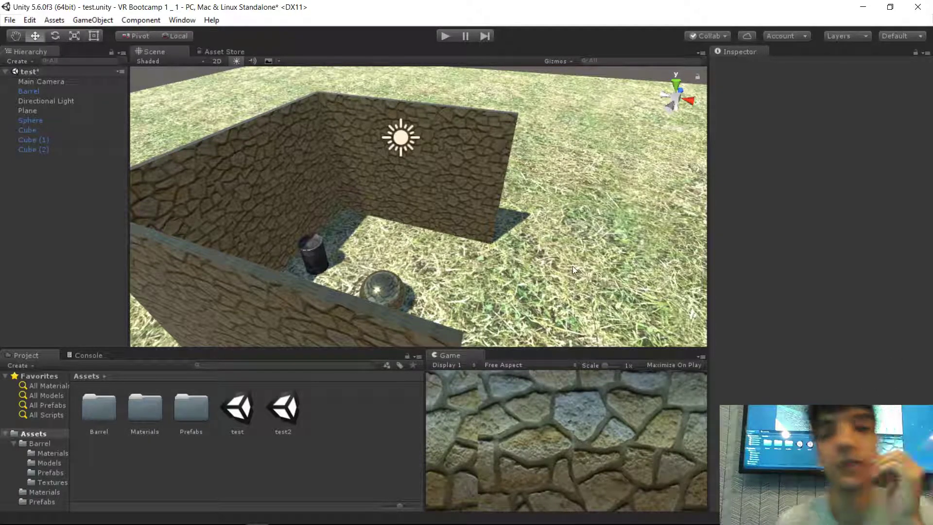
pyautogui.moveTo(553, 251); pyautogui.dragTo(278, 193, button='right')
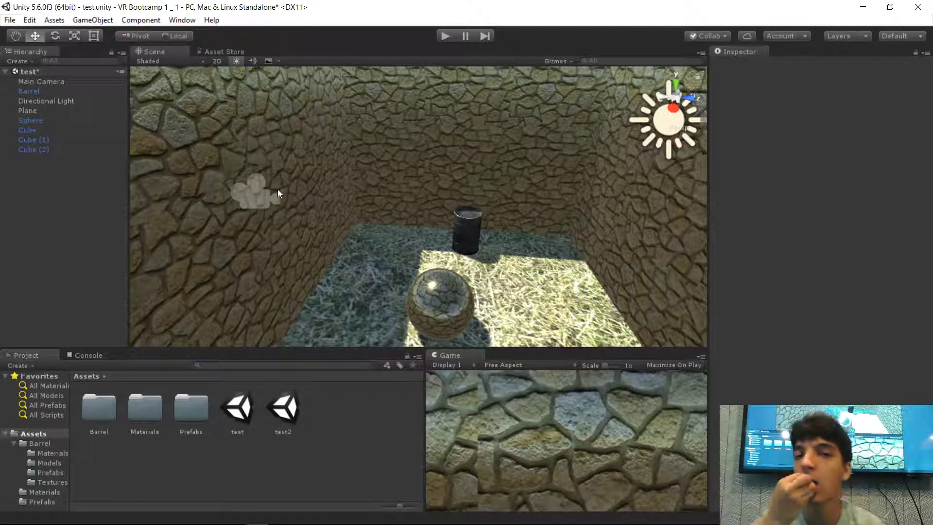
pyautogui.press('s')
pyautogui.moveTo(515, 201); pyautogui.dragTo(542, 205, button='right')
pyautogui.press('w')
pyautogui.press('s')
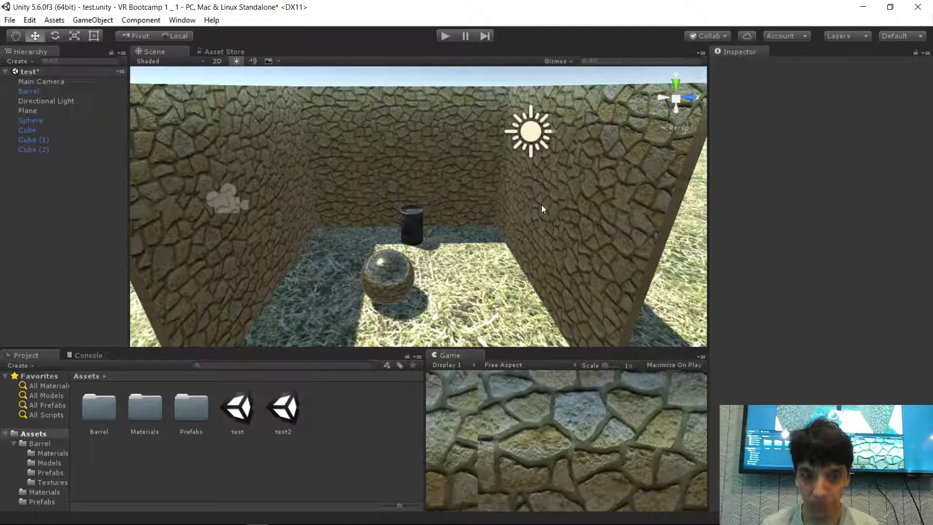
pyautogui.moveTo(542, 205); pyautogui.dragTo(515, 176, button='right')
# - Select the sphere and review its transform, collider, renderer and material settings
pyautogui.click(410, 188)
pyautogui.scroll(-8, 896, 325)
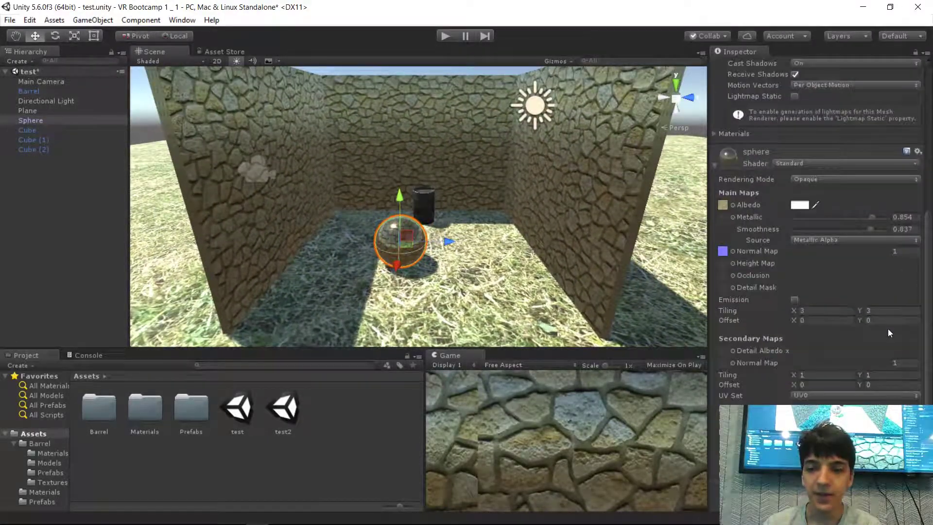
pyautogui.moveTo(460, 187); pyautogui.dragTo(460, 209, button='right')
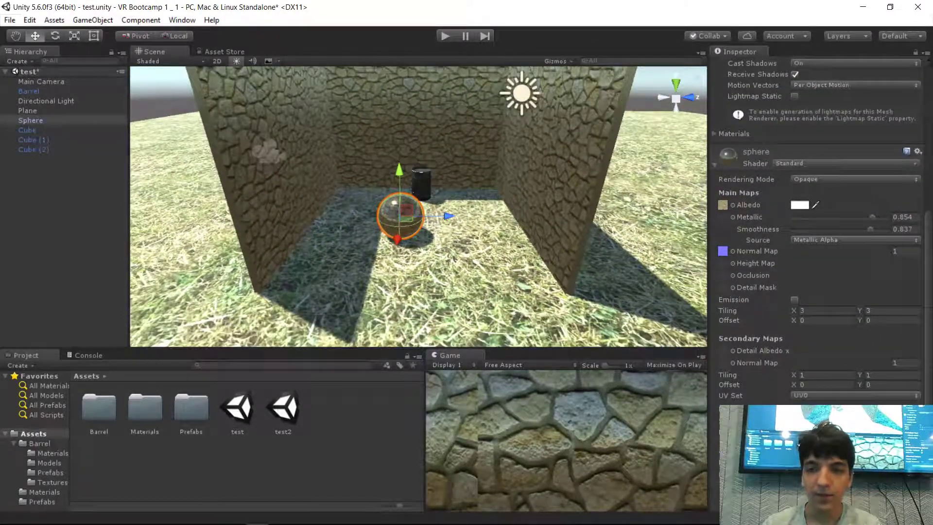
pyautogui.scroll(8, 778, 311)
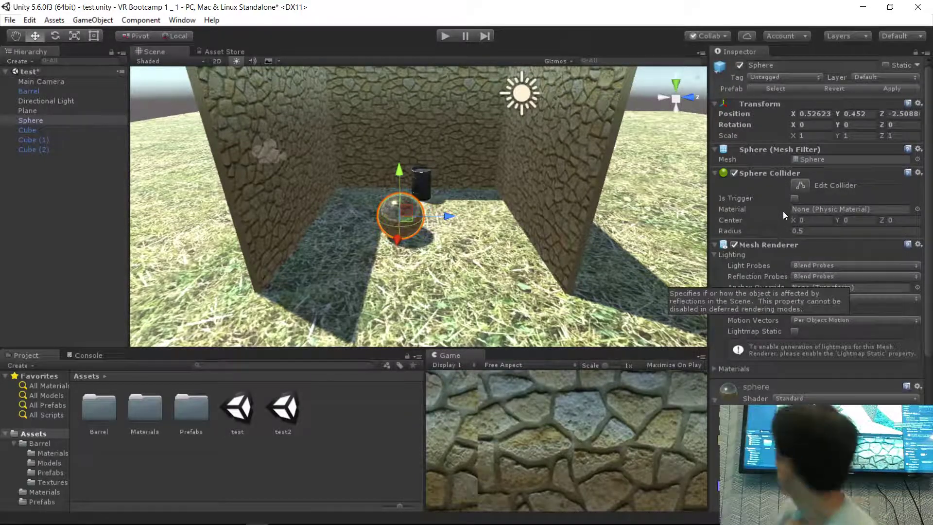
pyautogui.scroll(-8, 783, 212)
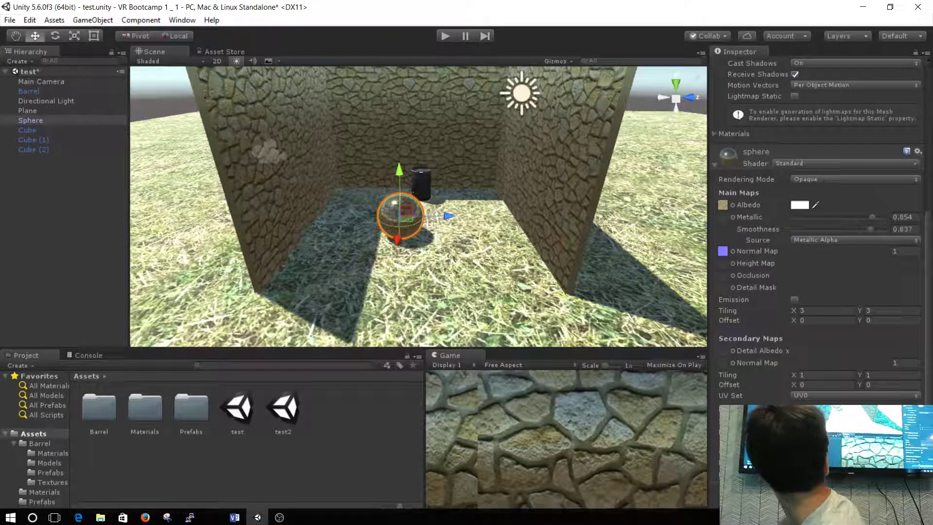
pyautogui.scroll(5, 816, 219)
pyautogui.scroll(-5, 816, 219)
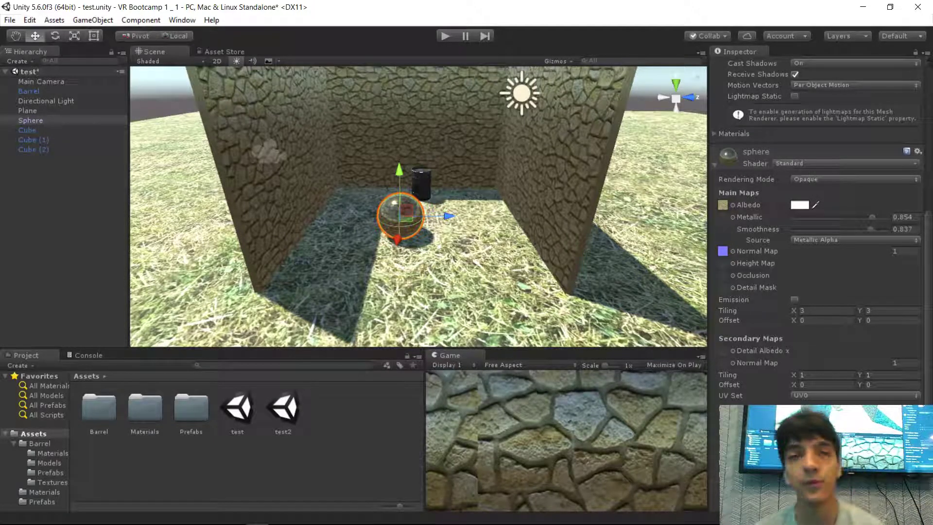
pyautogui.click(816, 496)
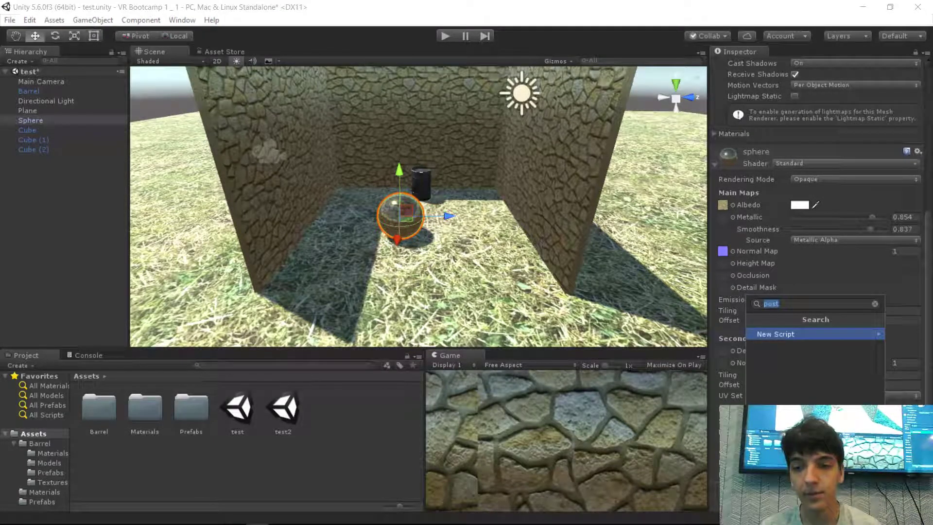
pyautogui.press('BackSpace')
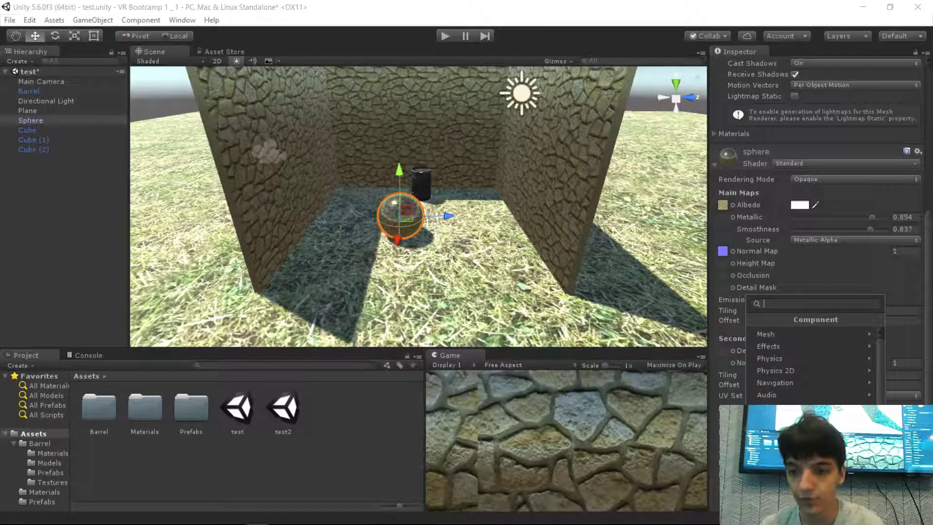
pyautogui.press('Escape')
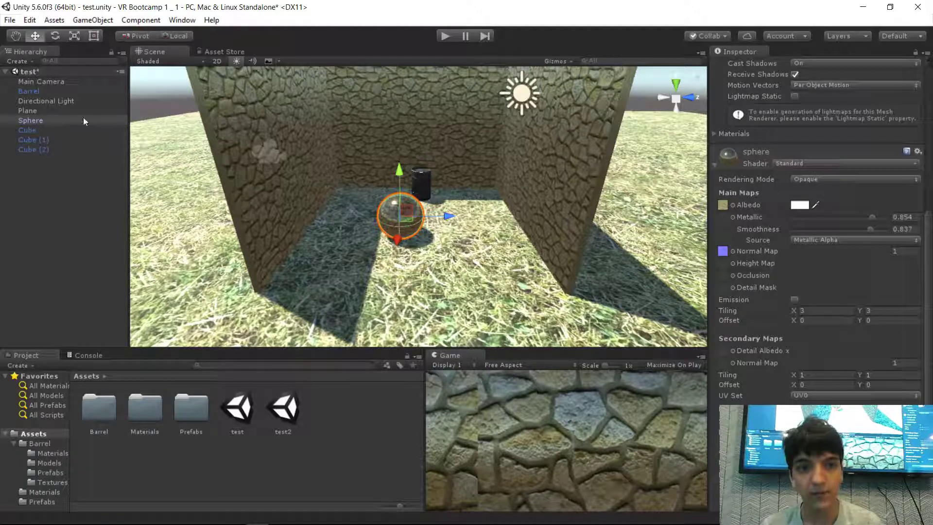
# - Add a Rigidbody physics component to the sphere and review its mass, drag and gravity settings
pyautogui.click(76, 123)
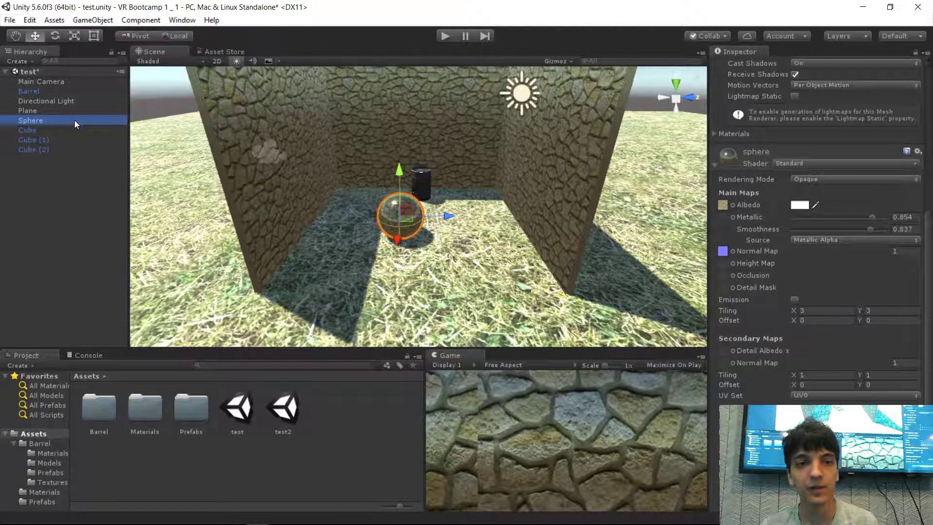
pyautogui.click(131, 21)
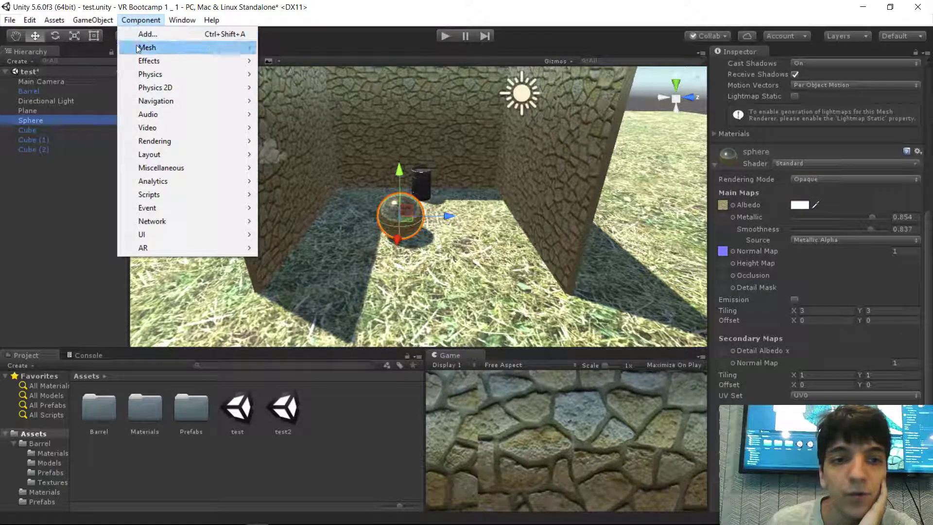
pyautogui.moveTo(144, 77)
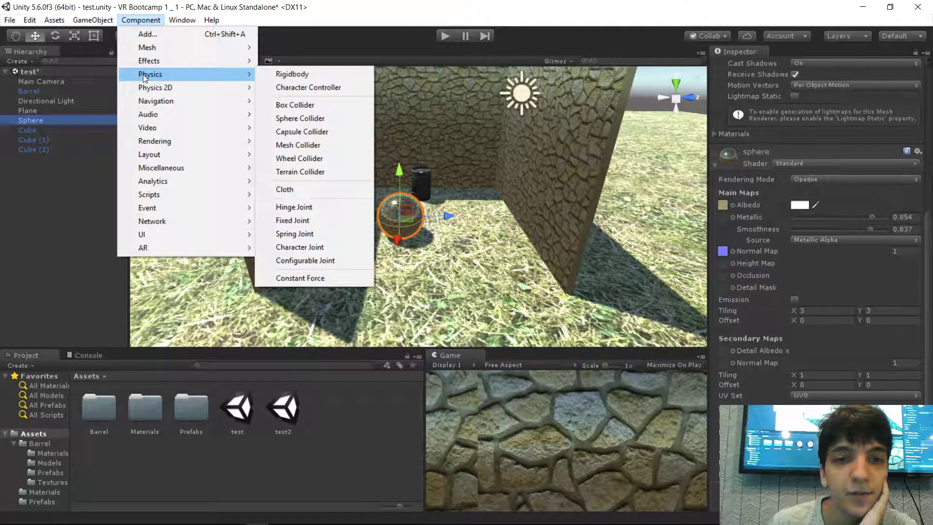
pyautogui.click(311, 74)
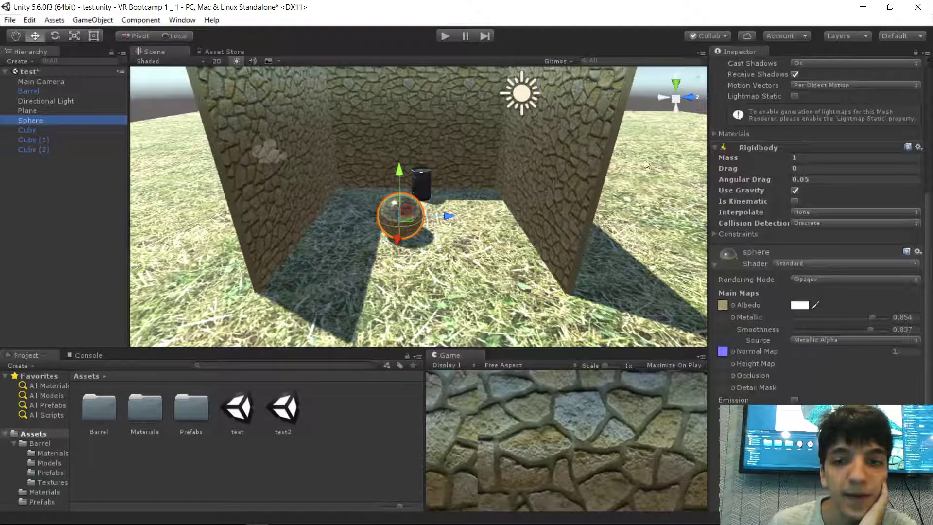
pyautogui.scroll(3, 835, 249)
pyautogui.scroll(-2, 832, 238)
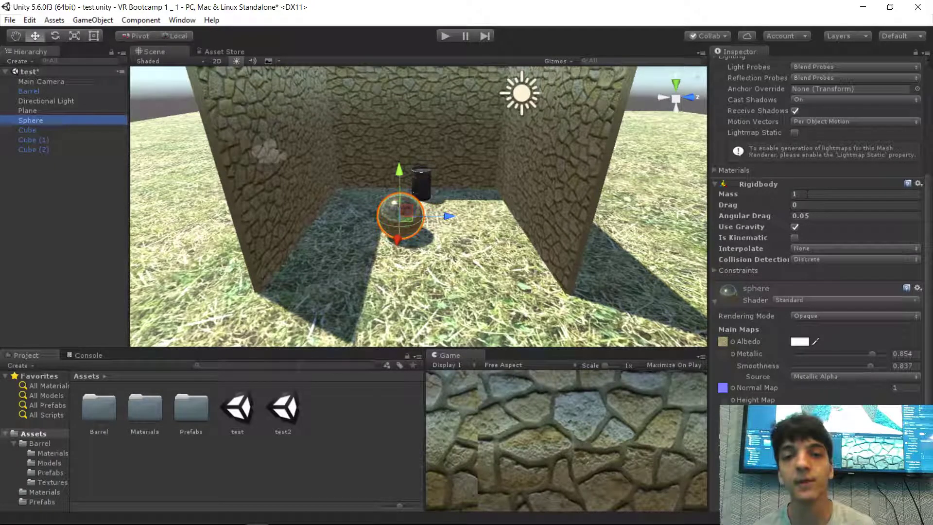
pyautogui.press('w')
pyautogui.moveTo(442, 200); pyautogui.dragTo(398, 200, button='right')
pyautogui.press('s')
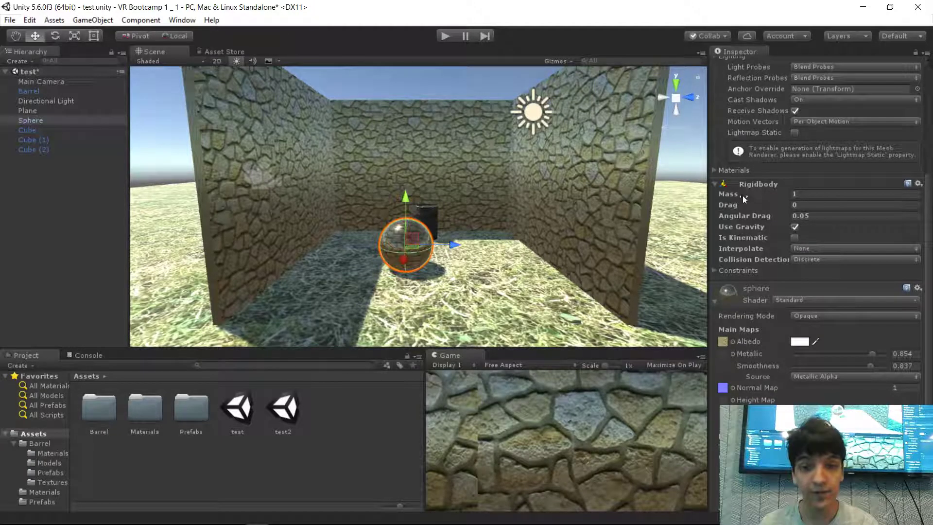
# - Open the Prefabs folder and stack three duplicates of the sphere above the original, the lowest copy at about Y 1.61
pyautogui.doubleClick(189, 410)
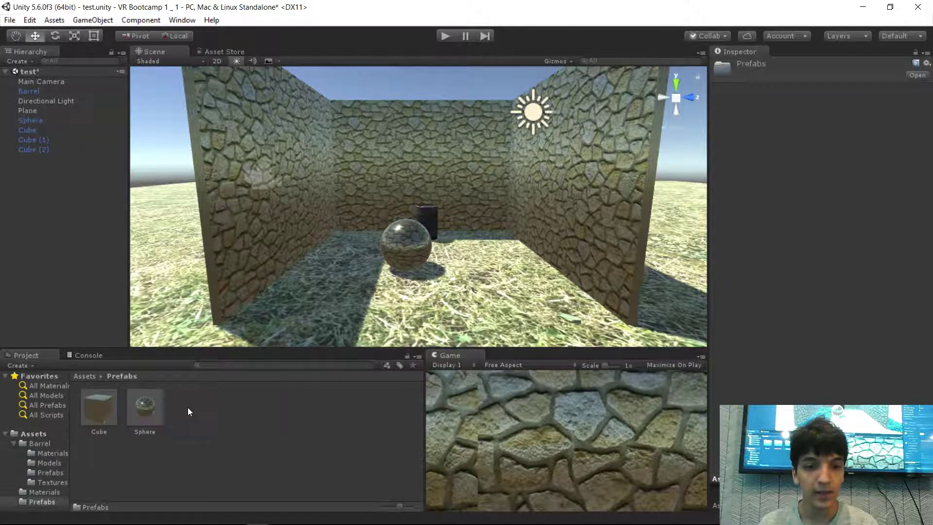
pyautogui.click(398, 252)
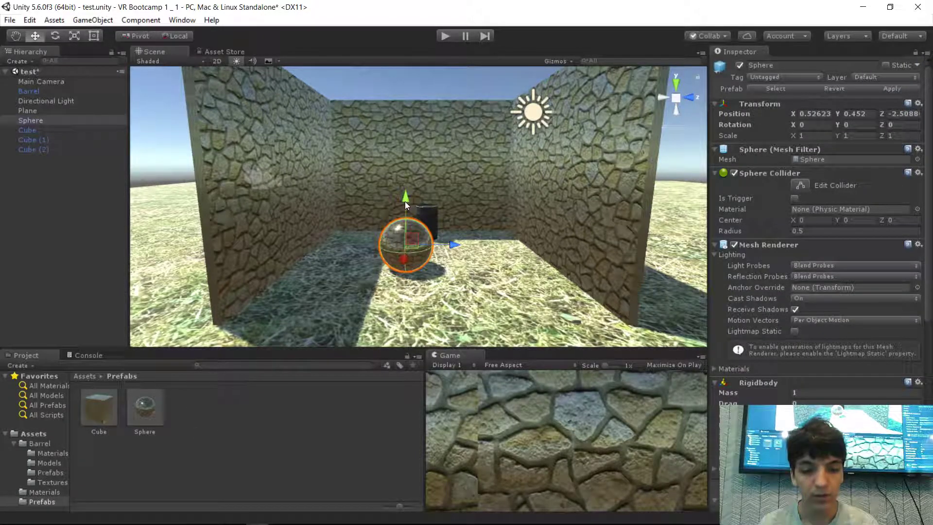
pyautogui.hotkey('ctrl', 'd')
pyautogui.moveTo(404, 198); pyautogui.dragTo(402, 75)
pyautogui.hotkey('ctrl', 'd')
pyautogui.moveTo(435, 120); pyautogui.dragTo(419, 101, button='right')
pyautogui.hotkey('ctrl', 'd')
pyautogui.moveTo(415, 93); pyautogui.dragTo(407, 35)
pyautogui.moveTo(468, 132); pyautogui.dragTo(387, 159, button='right')
pyautogui.click(353, 181)
pyautogui.click(360, 242)
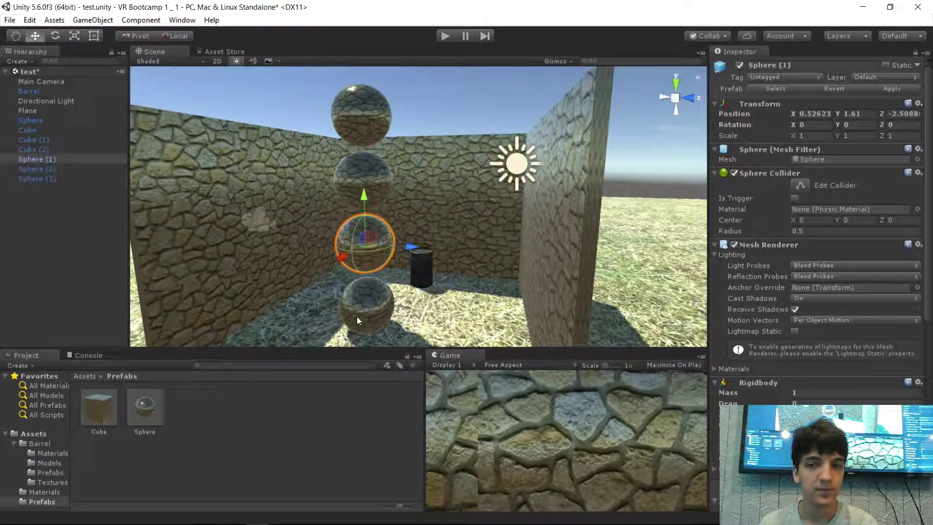
# - Rotate the bottom sphere about its Z axis to about 45.6 degrees
pyautogui.click(359, 312)
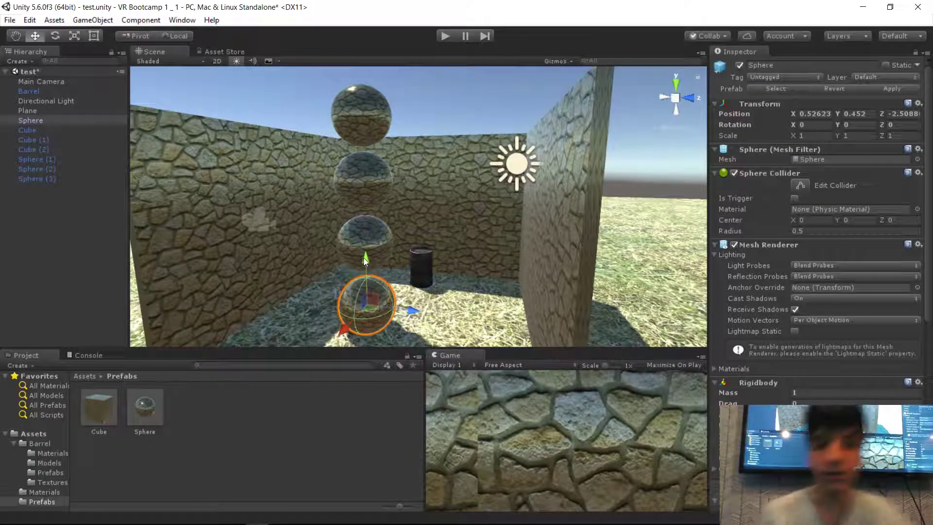
pyautogui.click(55, 35)
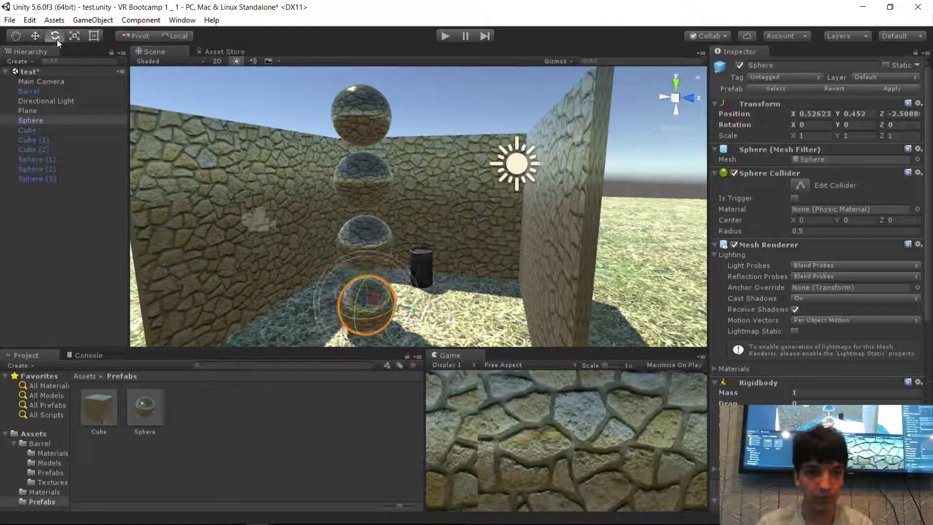
pyautogui.moveTo(345, 290); pyautogui.dragTo(370, 251)
pyautogui.keyDown('alt'); pyautogui.moveTo(369, 250); pyautogui.dragTo(394, 253); pyautogui.keyUp('alt')
# - Try moving the tilted sphere along its own Y axis, and undo the move
pyautogui.press('w')
pyautogui.moveTo(412, 181); pyautogui.dragTo(435, 151)
pyautogui.hotkey('ctrl', 'z')
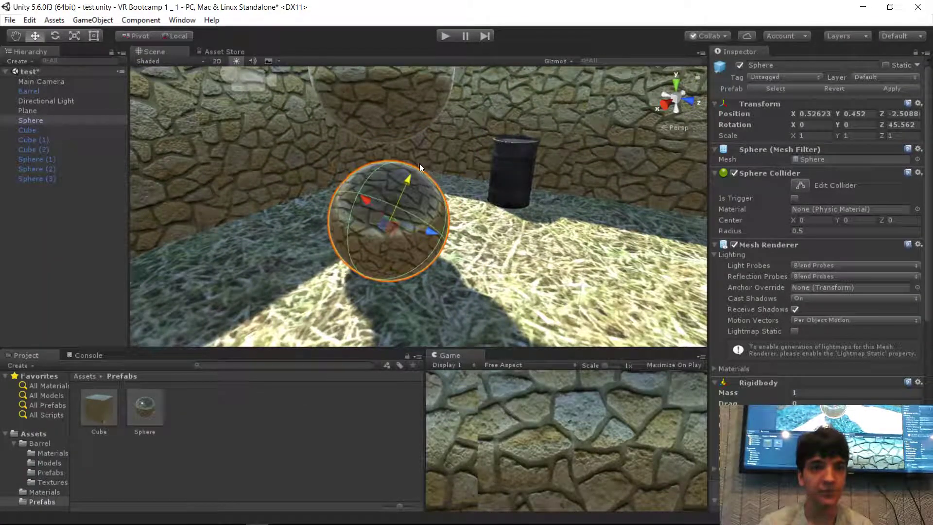
# - Compare local and global orientation of the sphere's move handles, ending on Global
pyautogui.click(176, 37)
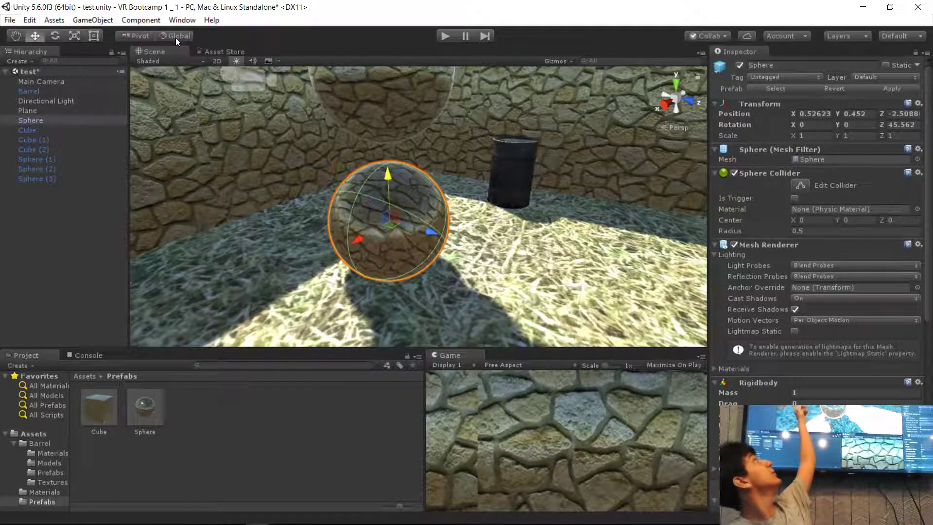
pyautogui.click(176, 37)
pyautogui.click(176, 37)
pyautogui.click(176, 37)
pyautogui.click(176, 37)
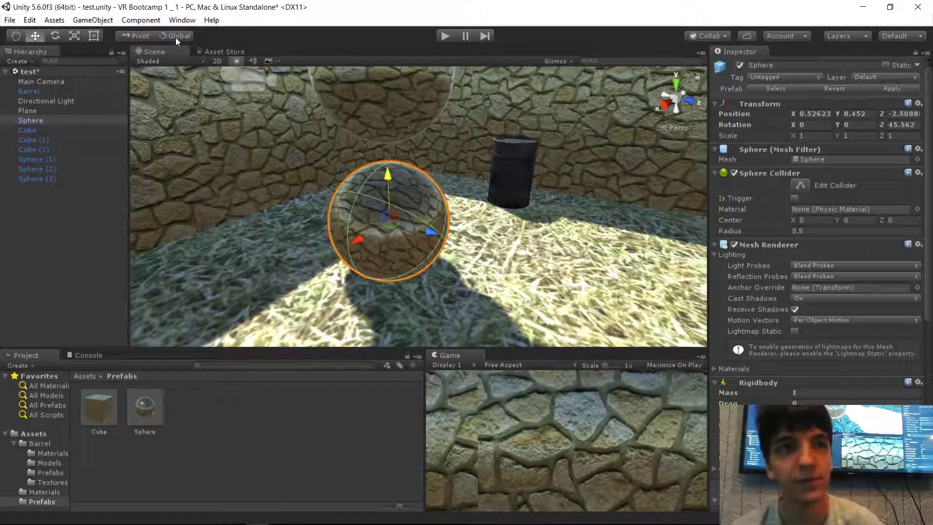
# - Switch the tilted sphere's move handles to Local, view them from another side, and return them to Global
pyautogui.press('s')
pyautogui.moveTo(499, 158); pyautogui.dragTo(509, 162, button='right')
pyautogui.press('w')
pyautogui.press('s')
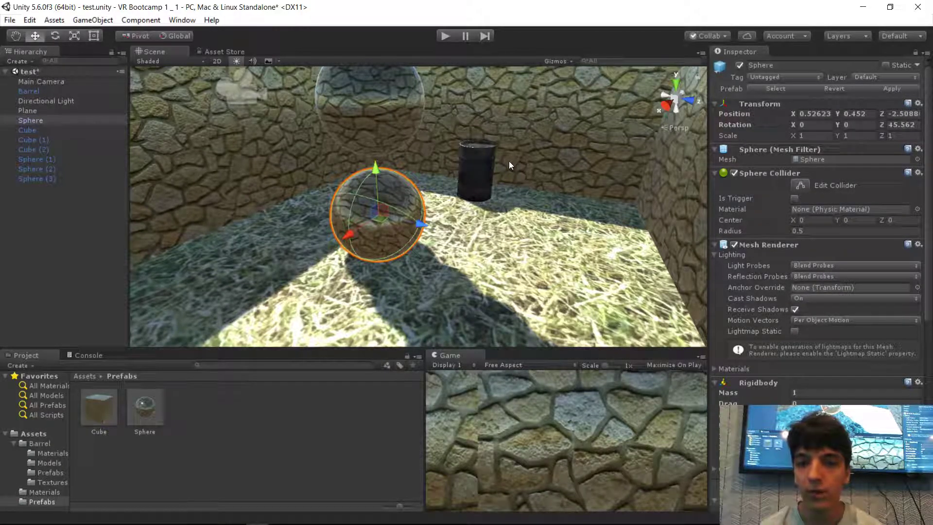
pyautogui.click(174, 36)
pyautogui.keyDown('alt'); pyautogui.moveTo(270, 96); pyautogui.dragTo(351, 181); pyautogui.keyUp('alt')
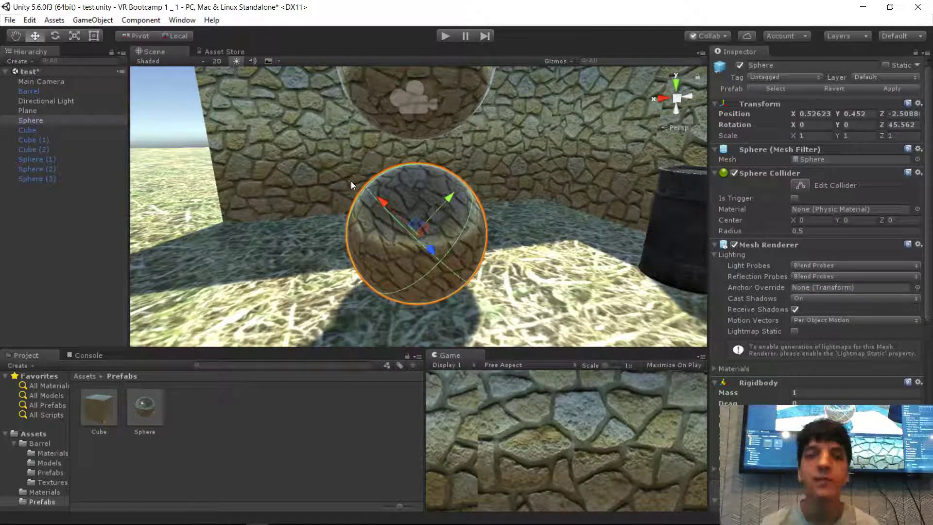
pyautogui.click(191, 37)
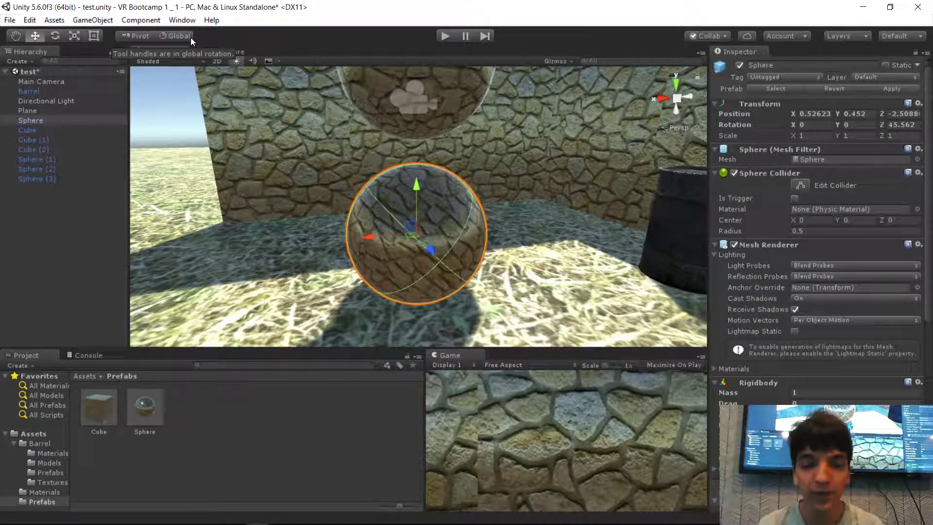
# - Play the scene to test the physics of the four stacked spheres, selecting one up close, and stop playback
pyautogui.moveTo(438, 204); pyautogui.dragTo(630, 182, button='right')
pyautogui.press('s')
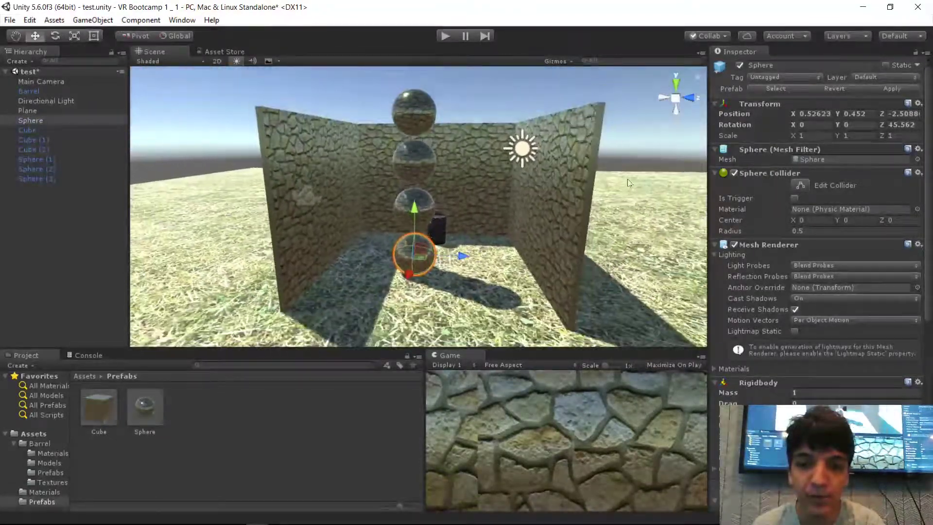
pyautogui.click(449, 35)
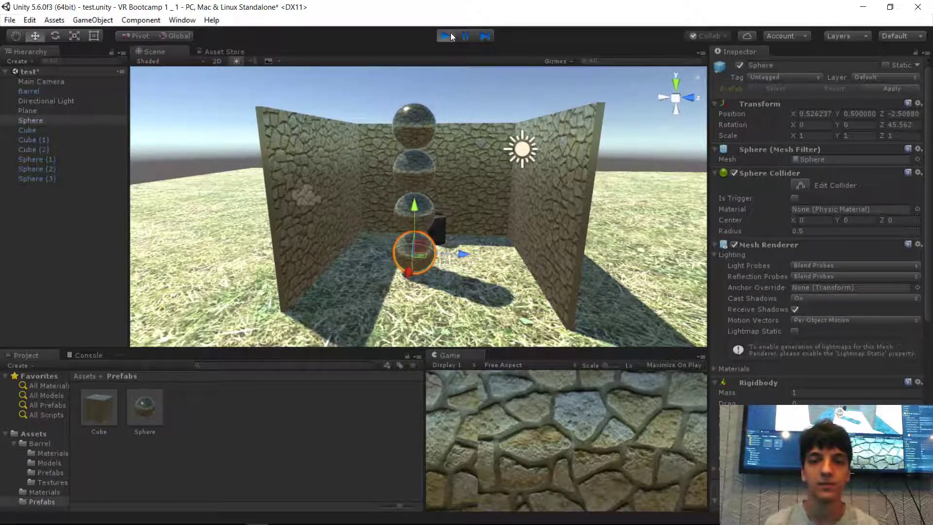
pyautogui.press('w')
pyautogui.moveTo(450, 97); pyautogui.dragTo(451, 217, button='right')
pyautogui.click(450, 217)
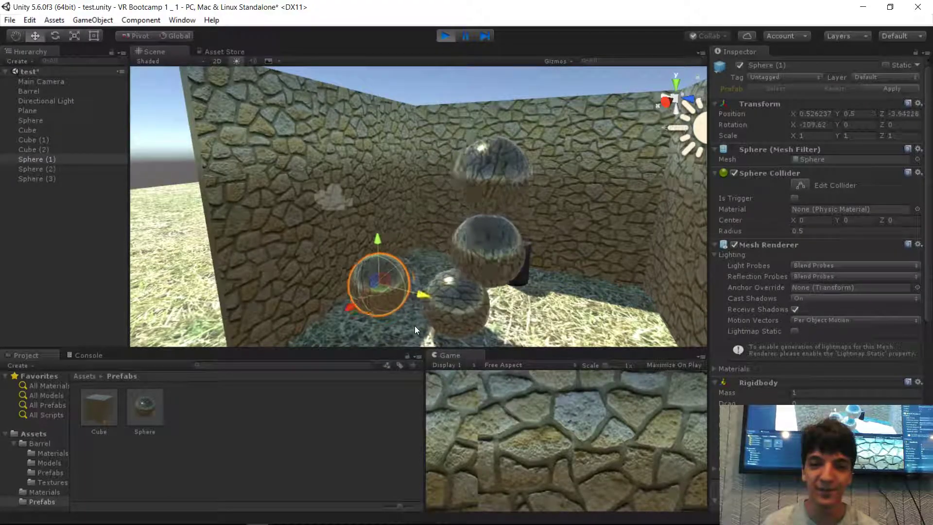
pyautogui.moveTo(511, 288); pyautogui.dragTo(597, 325, button='right')
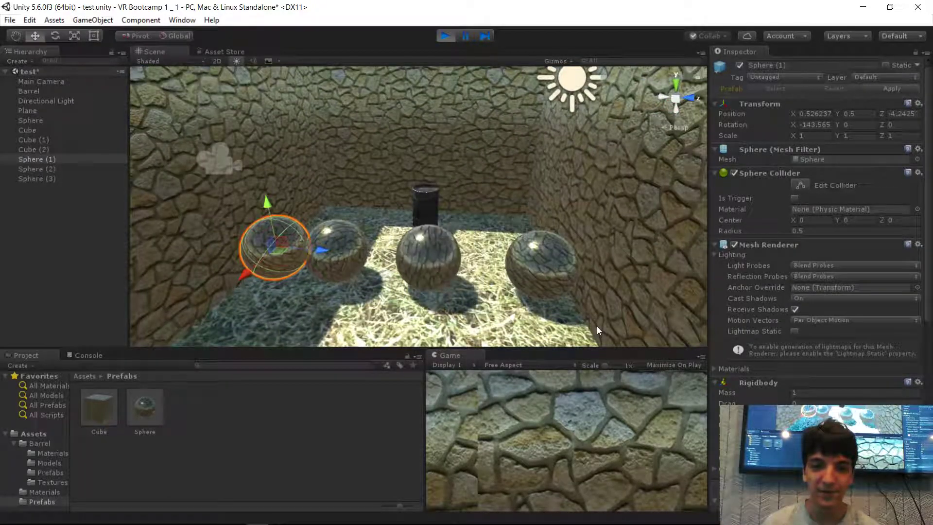
pyautogui.click(445, 36)
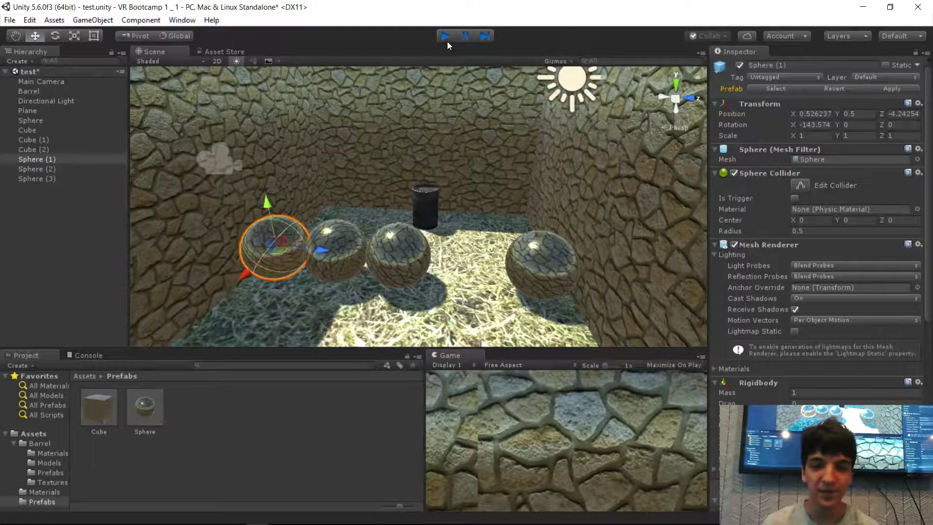
# - Offset the second sphere from the bottom to Z -2.44 and the top sphere to about Z -2.60
pyautogui.moveTo(439, 112); pyautogui.dragTo(440, 80, button='right')
pyautogui.press('s')
pyautogui.moveTo(475, 221); pyautogui.dragTo(477, 222)
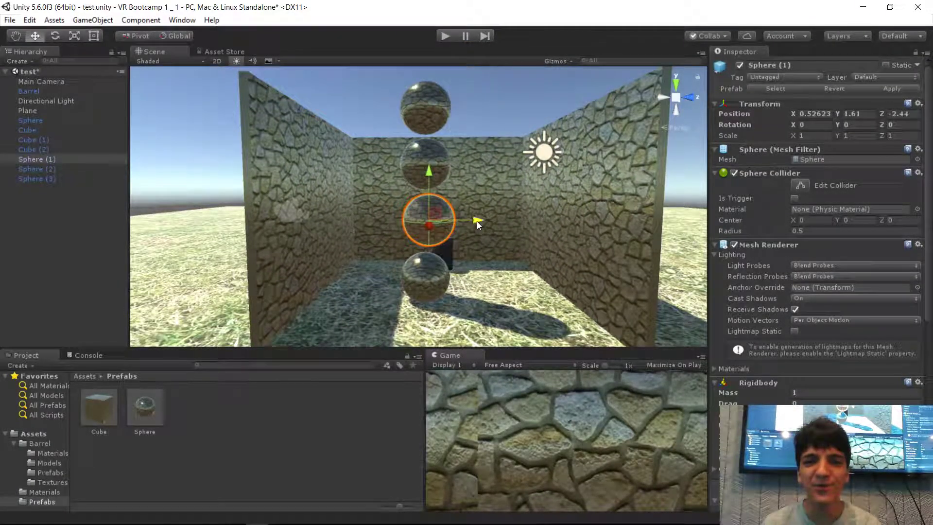
pyautogui.click(423, 105)
pyautogui.moveTo(466, 109); pyautogui.dragTo(459, 108)
pyautogui.moveTo(458, 107); pyautogui.dragTo(489, 155, button='right')
pyautogui.press('s')
pyautogui.press('w')
pyautogui.press('s')
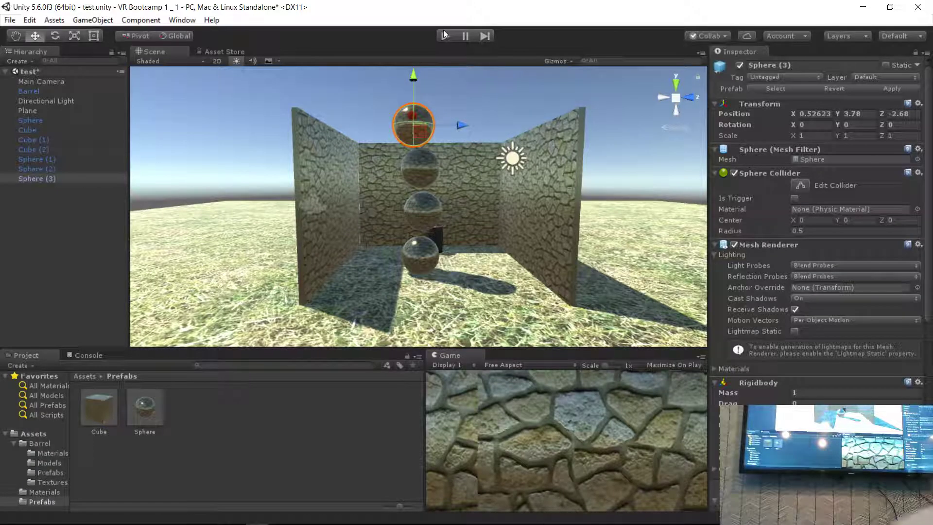
# - Add a Rigidbody component to the barrel inside the walls
pyautogui.press('w')
pyautogui.moveTo(518, 203); pyautogui.dragTo(500, 240, button='right')
pyautogui.click(348, 231)
pyautogui.press('s')
pyautogui.press('d')
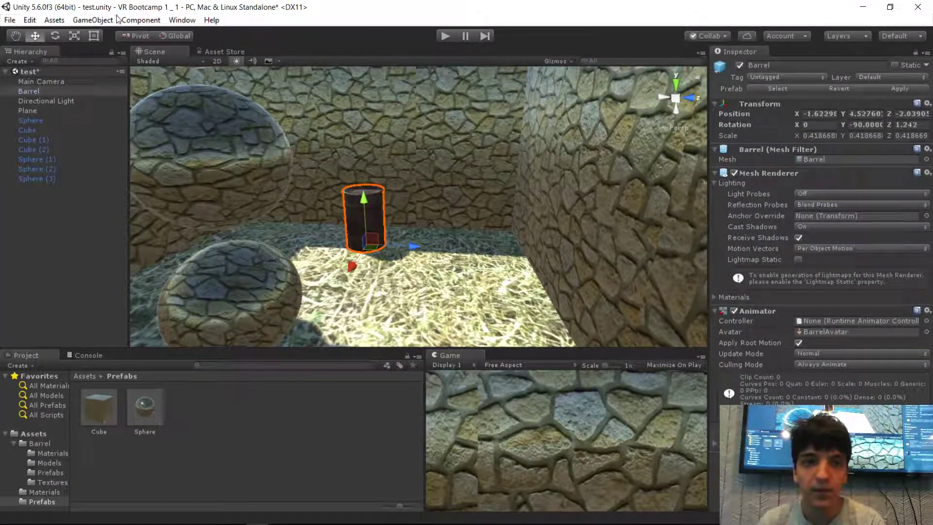
pyautogui.click(141, 20)
pyautogui.moveTo(185, 75)
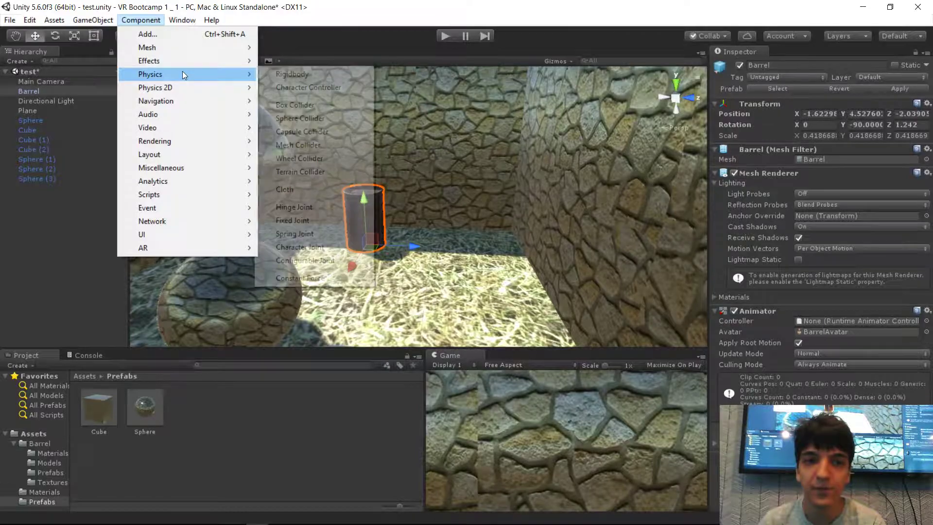
pyautogui.click(336, 75)
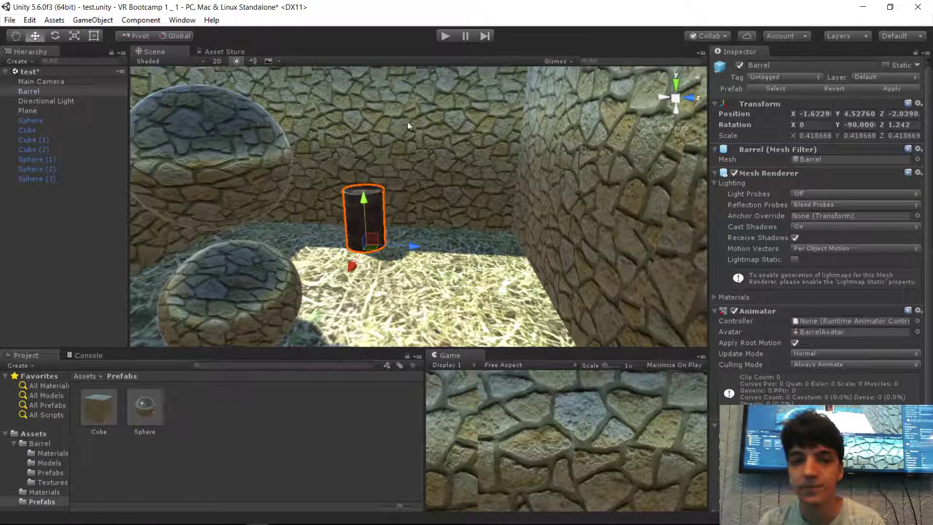
# - Play the scene to test how the barrel behaves with only a Rigidbody, and stop playback
pyautogui.moveTo(399, 117); pyautogui.dragTo(461, 111, button='middle')
pyautogui.scroll(-3, 812, 299)
pyautogui.moveTo(528, 210); pyautogui.dragTo(490, 202, button='right')
pyautogui.press('w')
pyautogui.press('w')
pyautogui.press('s')
pyautogui.press('w')
pyautogui.press('s')
pyautogui.scroll(3, 760, 335)
pyautogui.moveTo(559, 243); pyautogui.dragTo(508, 232, button='right')
pyautogui.press('s')
pyautogui.press('w')
pyautogui.press('s')
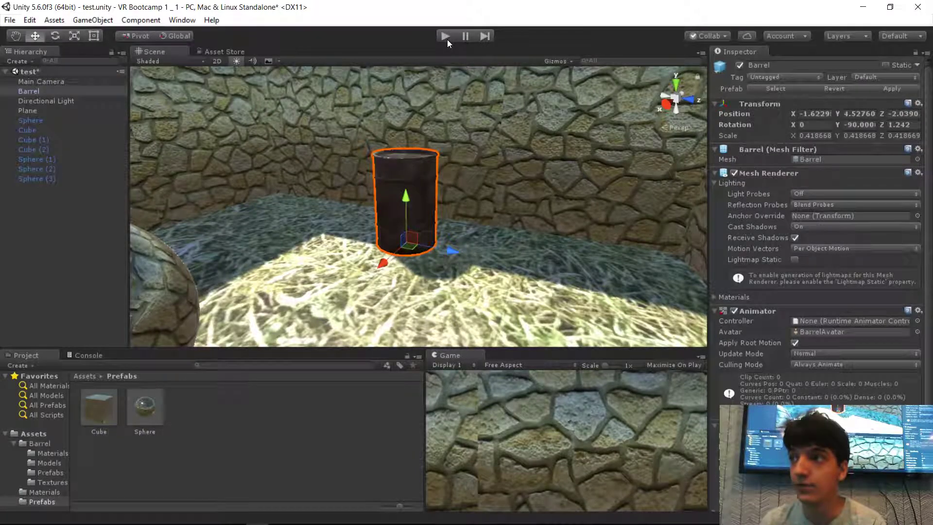
pyautogui.click(447, 39)
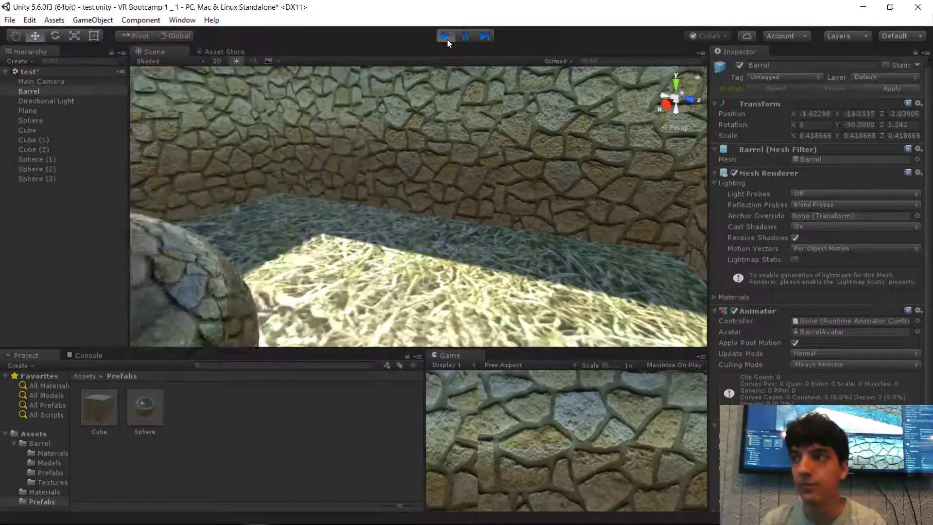
pyautogui.click(447, 39)
# - Try adding a Mesh Collider to the upright barrel
pyautogui.moveTo(465, 160); pyautogui.dragTo(450, 159, button='right')
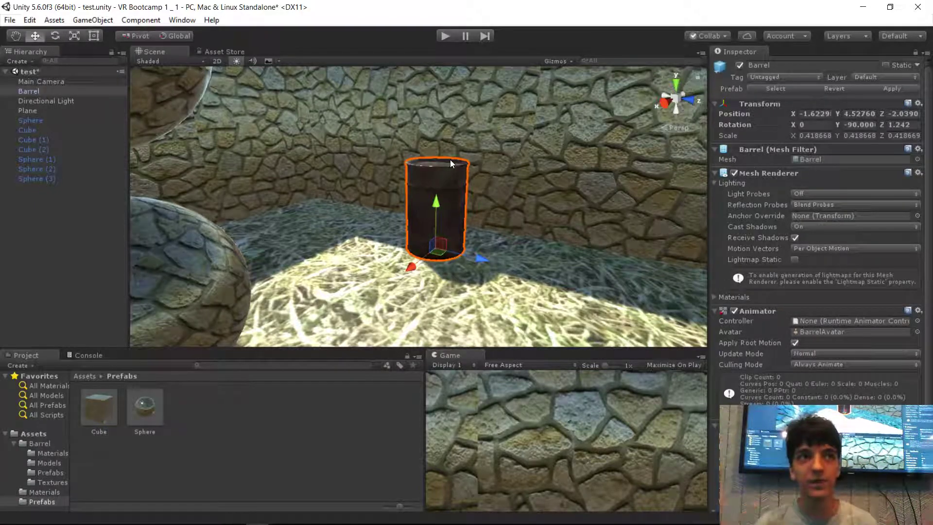
pyautogui.moveTo(449, 191); pyautogui.dragTo(290, 238, button='right')
pyautogui.click(335, 205)
pyautogui.moveTo(422, 269); pyautogui.dragTo(444, 181, button='right')
pyautogui.click(510, 96)
pyautogui.click(444, 181)
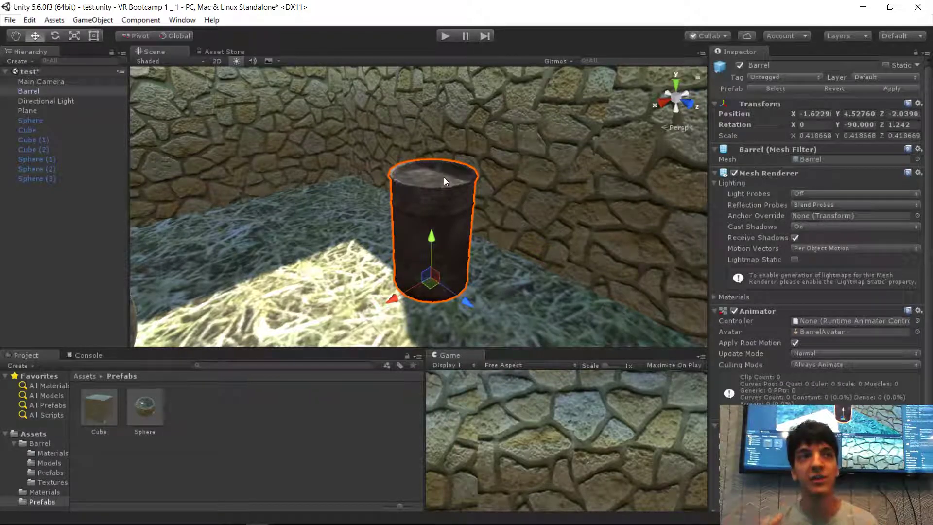
pyautogui.moveTo(444, 177); pyautogui.dragTo(506, 179, button='right')
pyautogui.press('w')
pyautogui.press('s')
pyautogui.press('w')
pyautogui.scroll(-1, 838, 358)
pyautogui.scroll(-1, 837, 360)
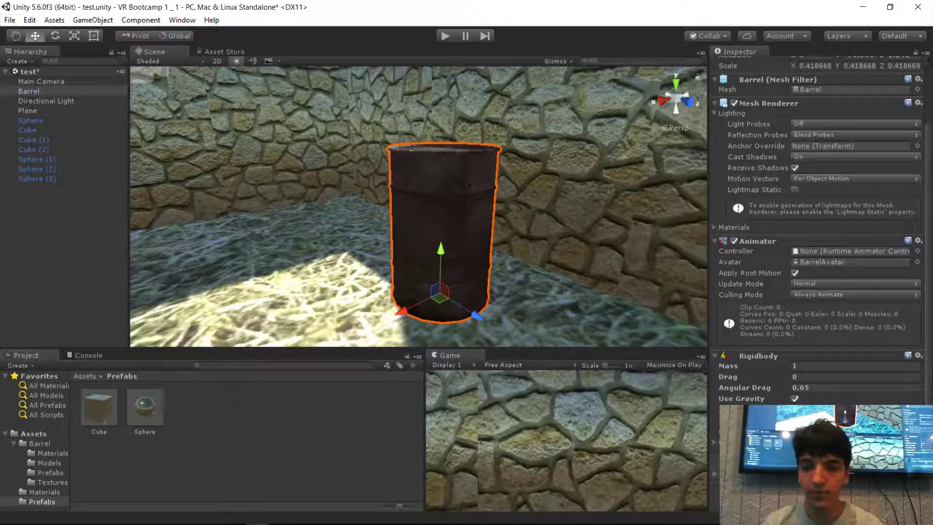
pyautogui.click(818, 413)
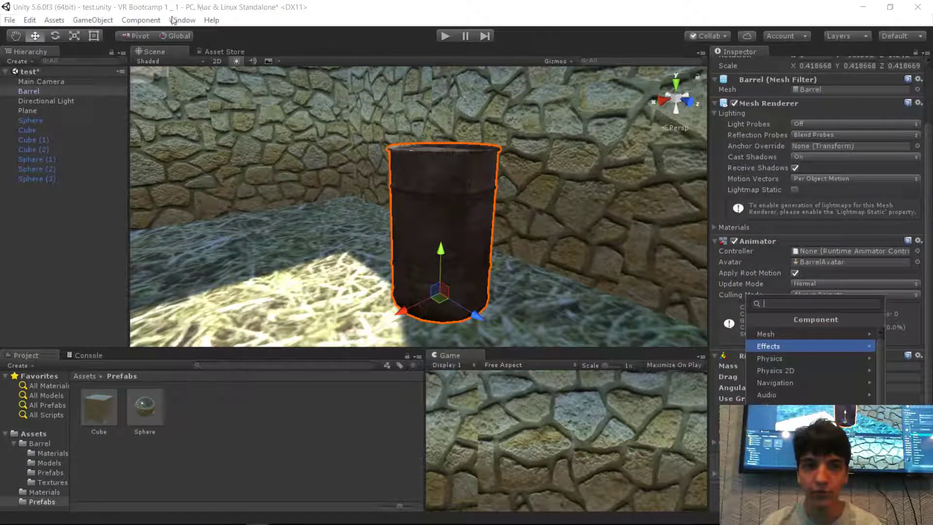
pyautogui.click(142, 20)
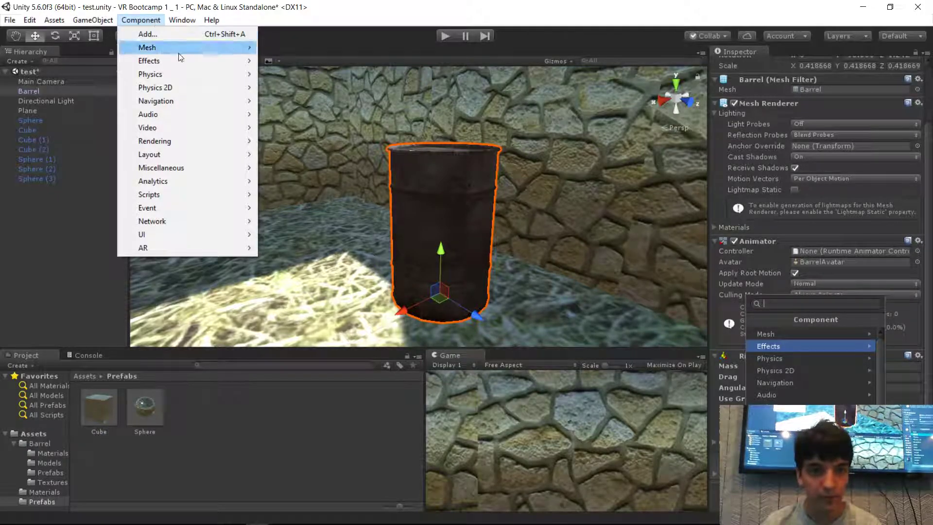
pyautogui.moveTo(183, 73)
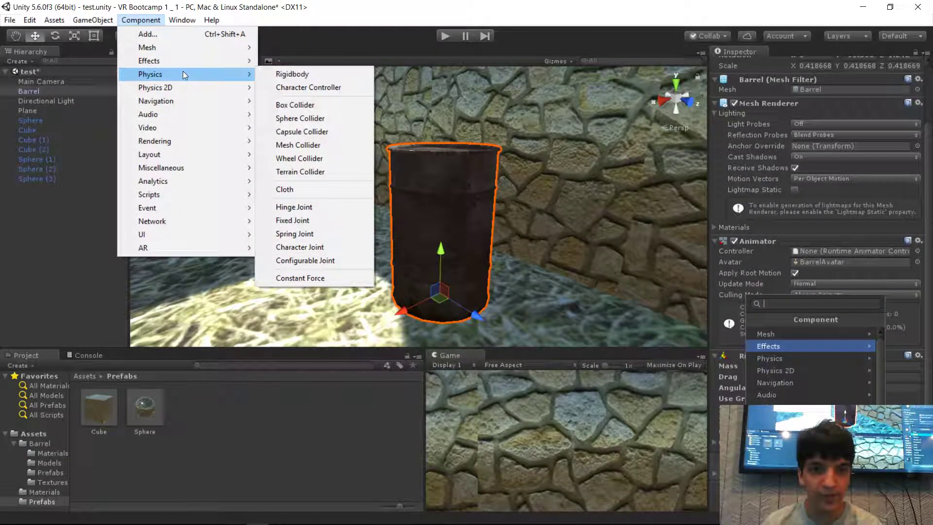
pyautogui.click(322, 144)
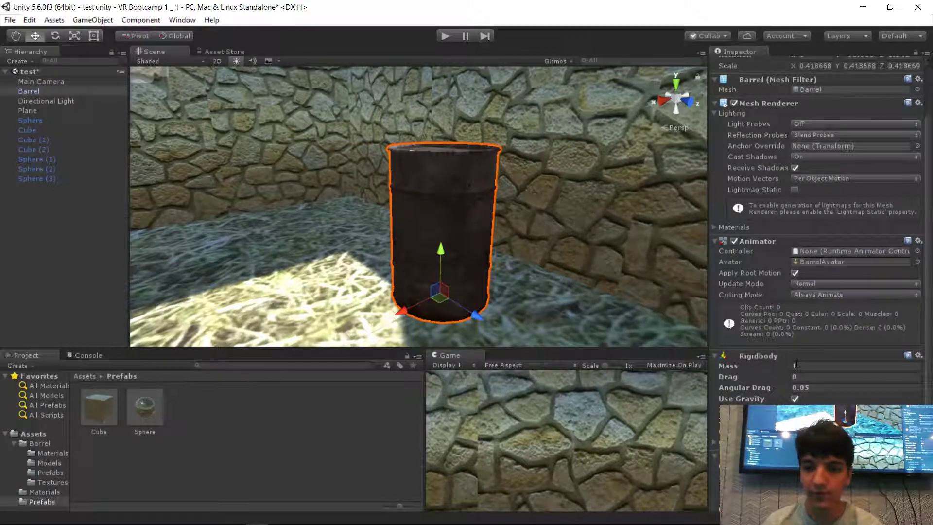
# - Add a Box Collider to the barrel by searching the components for "box"
pyautogui.scroll(-2, 795, 364)
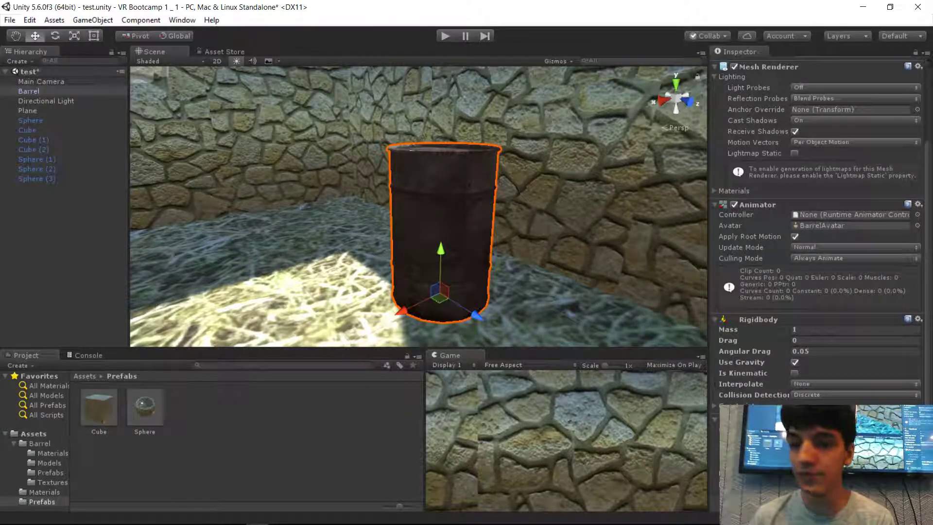
pyautogui.scroll(2, 820, 214)
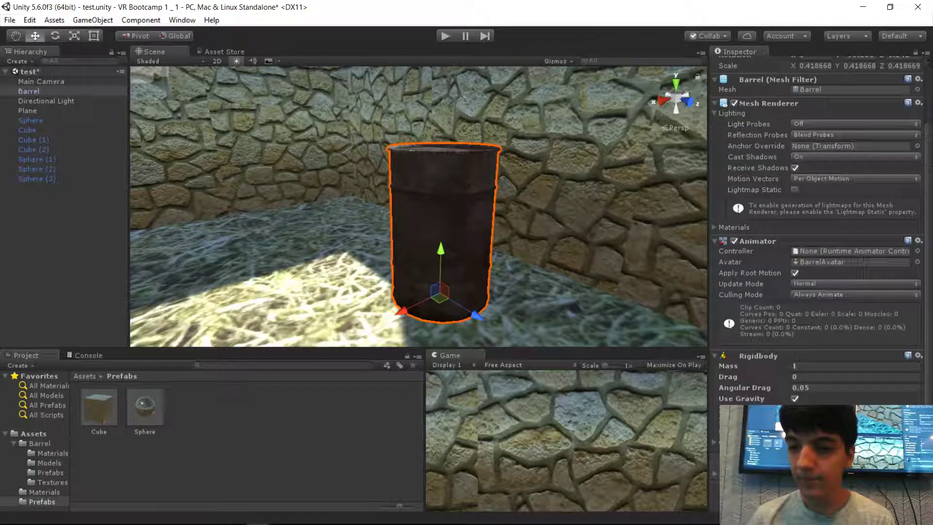
pyautogui.hotkey('ctrl', 'shift', 'a')
pyautogui.write('box')
pyautogui.press('Return')
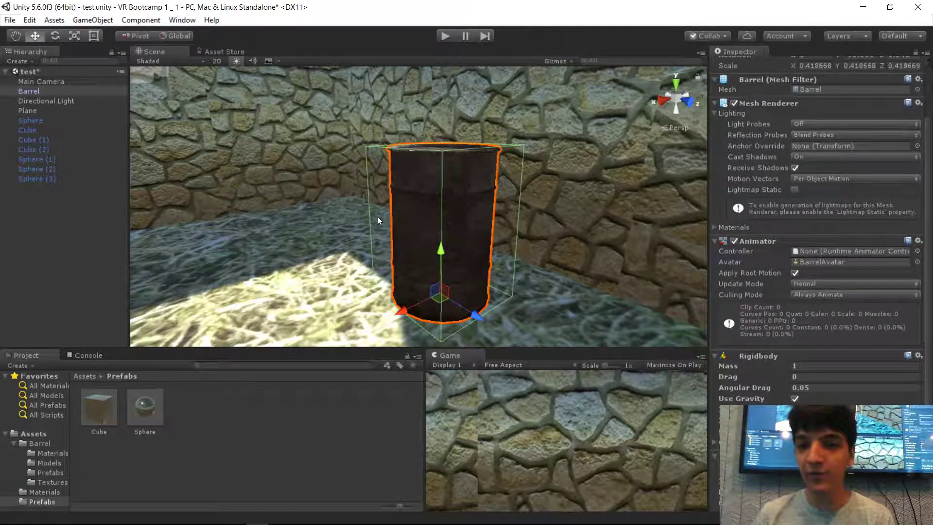
# - Rotate the barrel so that it lies on its side
pyautogui.moveTo(362, 213); pyautogui.dragTo(431, 227, button='right')
pyautogui.scroll(-5, 425, 227)
pyautogui.click(55, 36)
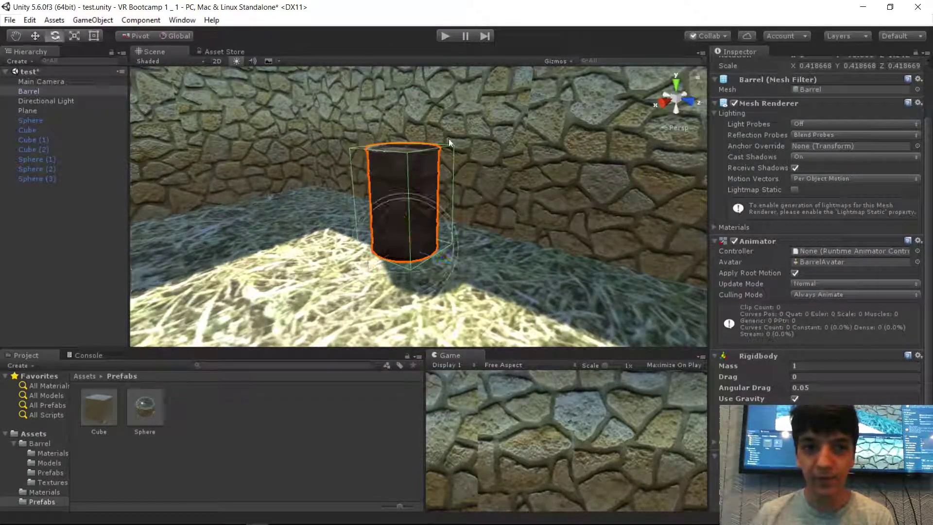
pyautogui.moveTo(383, 232); pyautogui.dragTo(301, 358)
# - Duplicate the barrel and place one copy above the other, slightly offset along the Z axis
pyautogui.press('w')
pyautogui.moveTo(405, 212); pyautogui.dragTo(451, 69)
pyautogui.hotkey('ctrl', 'd')
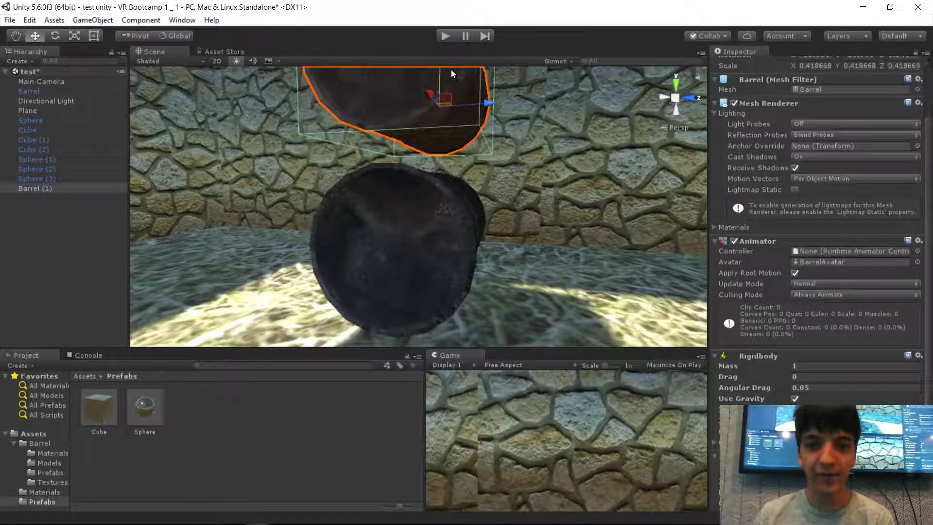
pyautogui.moveTo(484, 103); pyautogui.dragTo(519, 114)
# - Play the scene to test how the two barrels collide with box colliders, and stop playback
pyautogui.click(444, 36)
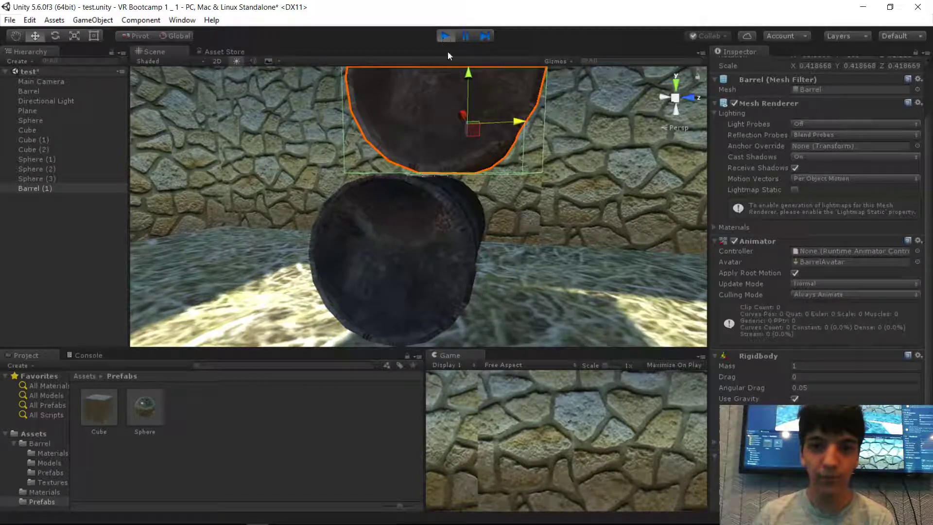
pyautogui.moveTo(537, 161); pyautogui.dragTo(546, 158, button='right')
pyautogui.click(426, 275)
pyautogui.click(504, 150)
pyautogui.click(458, 248)
pyautogui.click(492, 160)
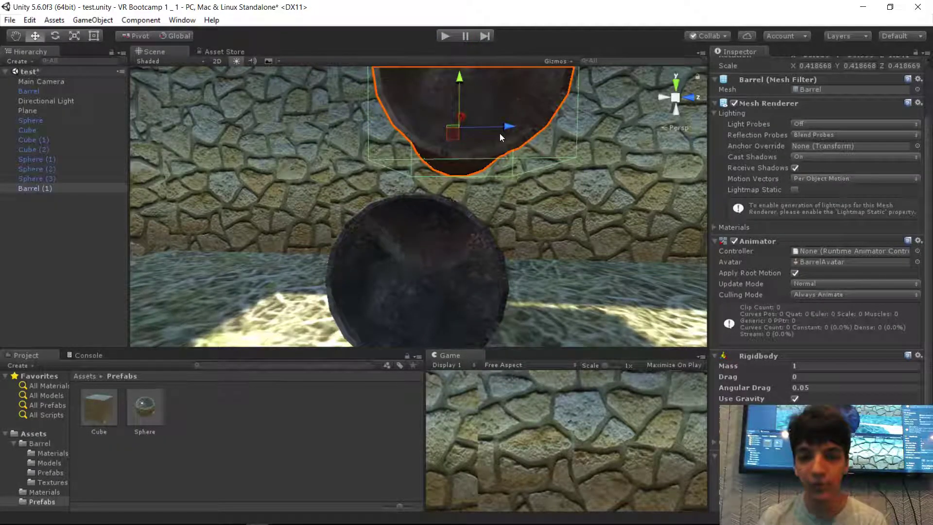
# - Remove the Box Collider component from the upper barrel and the lower barrel
pyautogui.rightClick(769, 454)
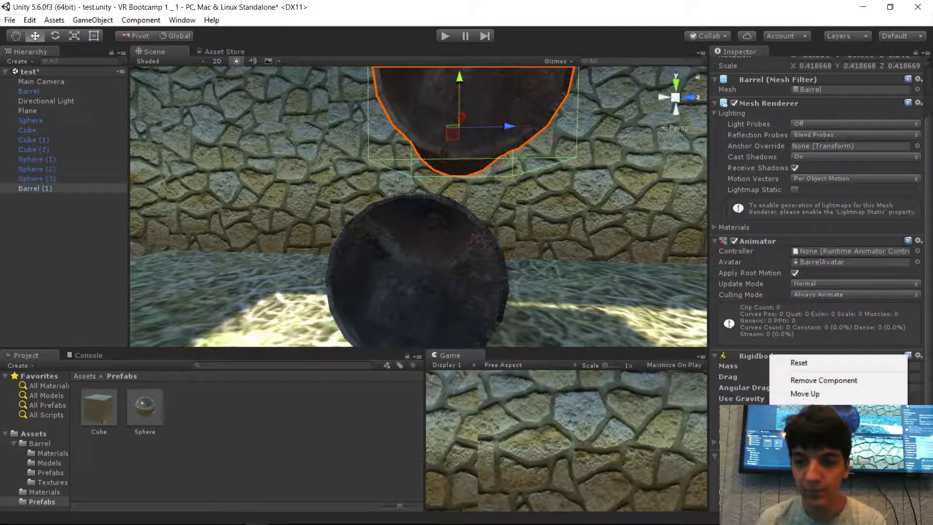
pyautogui.click(808, 384)
pyautogui.click(410, 231)
pyautogui.rightClick(769, 455)
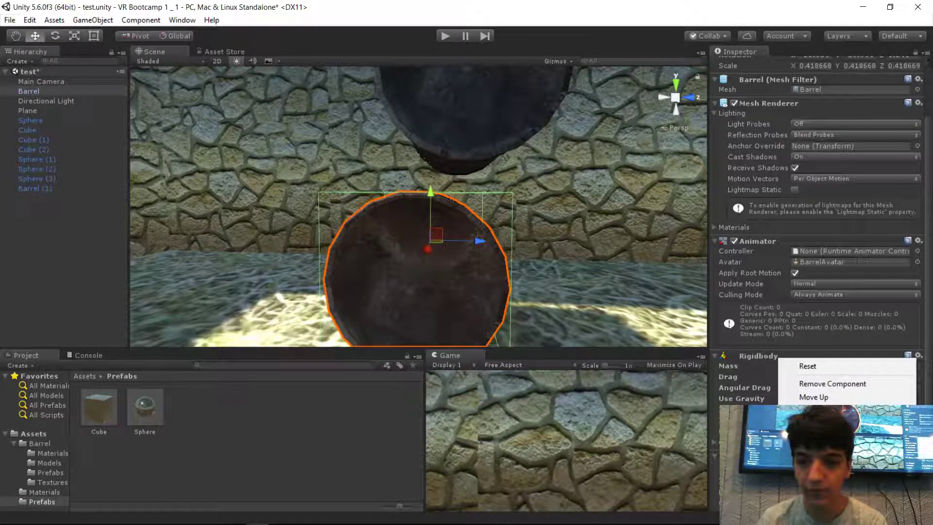
pyautogui.click(812, 386)
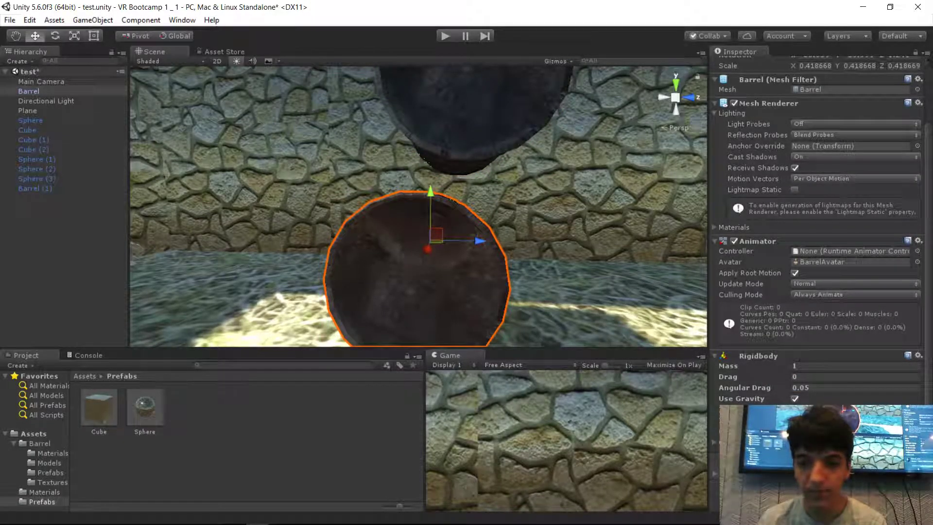
# - Add a Mesh Collider to the lower barrel and enable its Convex option
pyautogui.click(141, 20)
pyautogui.moveTo(229, 76)
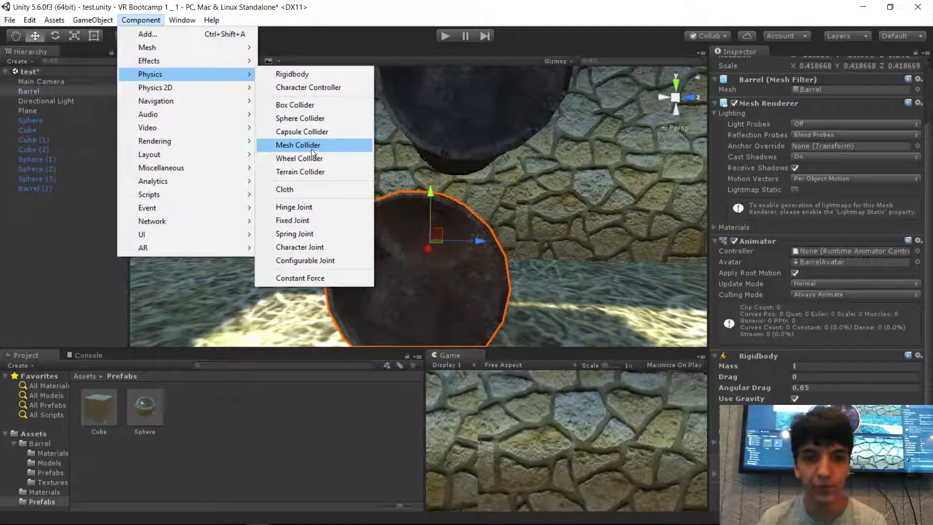
pyautogui.click(298, 145)
pyautogui.scroll(-3, 820, 392)
pyautogui.moveTo(550, 248); pyautogui.dragTo(400, 255, button='right')
pyautogui.press('s')
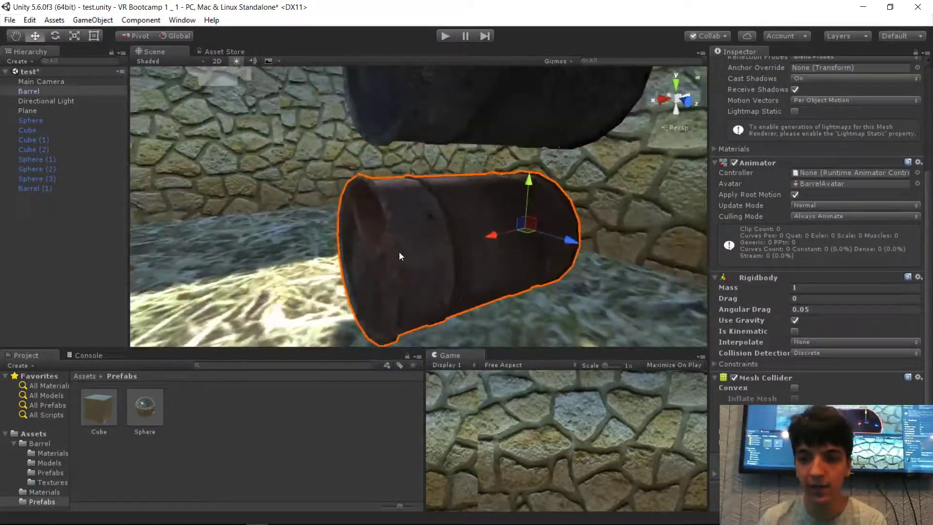
pyautogui.click(796, 388)
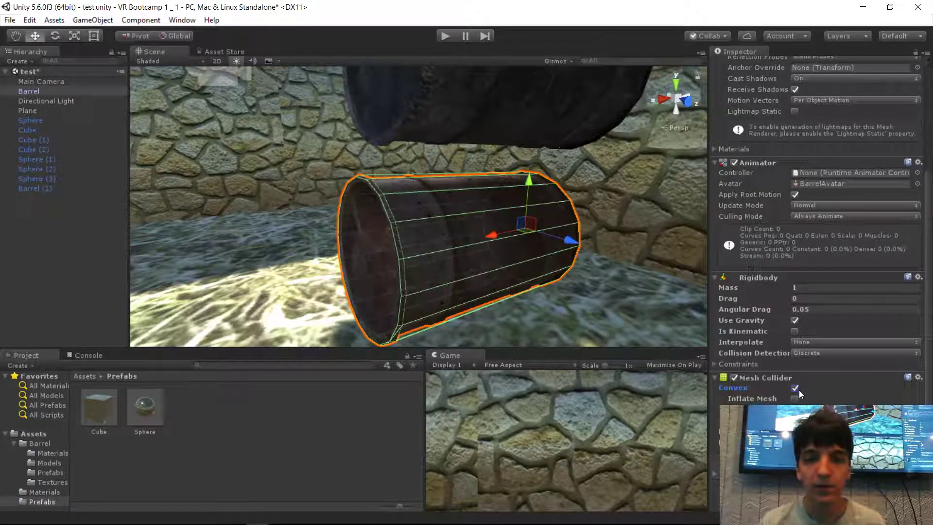
# - Toggle the Convex option of the lower barrel's Mesh Collider off and on repeatedly, leaving it enabled
pyautogui.click(799, 389)
pyautogui.click(796, 390)
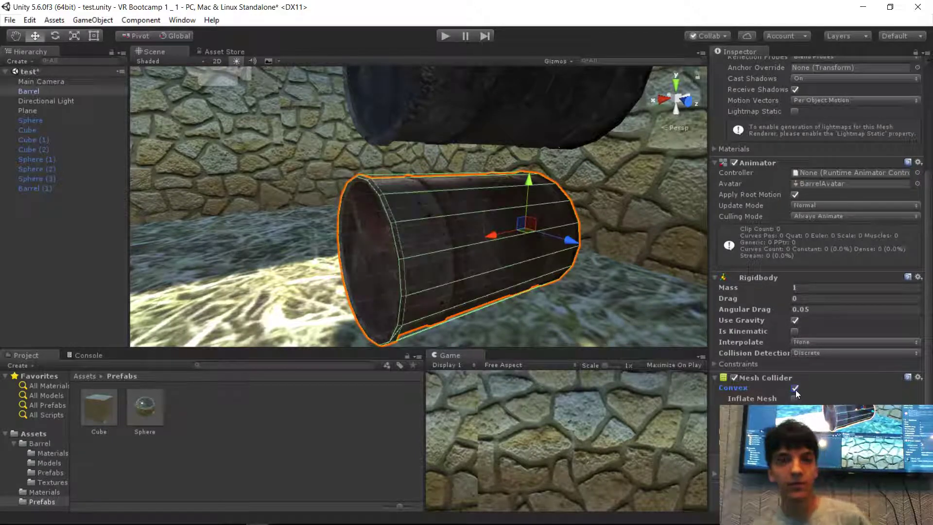
pyautogui.click(795, 389)
pyautogui.click(795, 389)
pyautogui.click(795, 389)
pyautogui.click(795, 389)
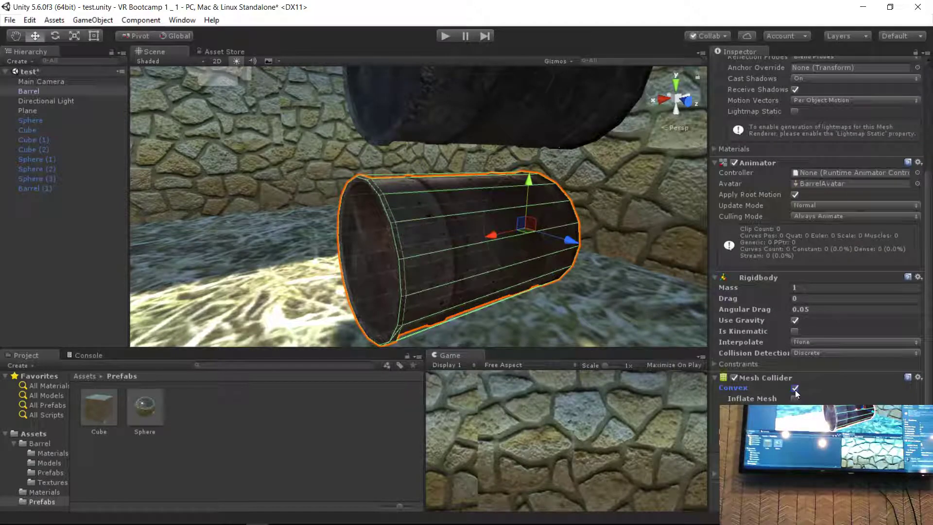
# - Replace the upper barrel with a duplicate of the lower mesh-collider barrel, raised above it and slightly offset along the Z axis
pyautogui.click(518, 118)
pyautogui.press('Delete')
pyautogui.keyDown('alt'); pyautogui.moveTo(518, 118); pyautogui.dragTo(527, 209); pyautogui.keyUp('alt')
pyautogui.click(540, 213)
pyautogui.hotkey('ctrl', 'd')
pyautogui.moveTo(482, 167); pyautogui.dragTo(430, 133)
pyautogui.moveTo(476, 159); pyautogui.dragTo(500, 160)
# - Duplicate the barrel again and place the copy on top of the stack at about Y 1.53, Z -2.06
pyautogui.keyDown('alt'); pyautogui.moveTo(500, 160); pyautogui.dragTo(372, 87); pyautogui.keyUp('alt')
pyautogui.hotkey('ctrl', 'd')
pyautogui.moveTo(419, 138); pyautogui.dragTo(401, 136)
pyautogui.press('w')
pyautogui.moveTo(402, 136); pyautogui.dragTo(416, 63, button='right')
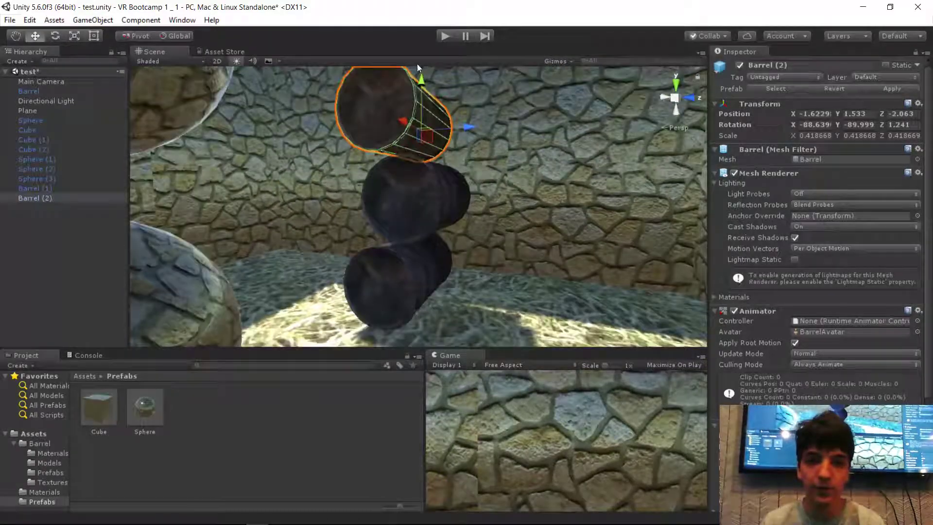
# - Play the scene and examine how the three stacked barrels collide and roll with convex mesh colliders
pyautogui.click(448, 36)
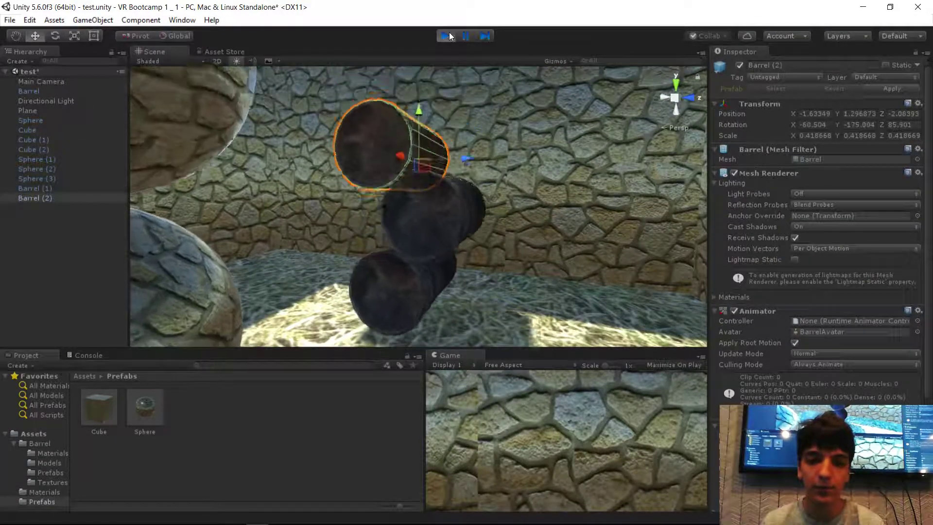
pyautogui.moveTo(479, 159); pyautogui.dragTo(521, 242, button='right')
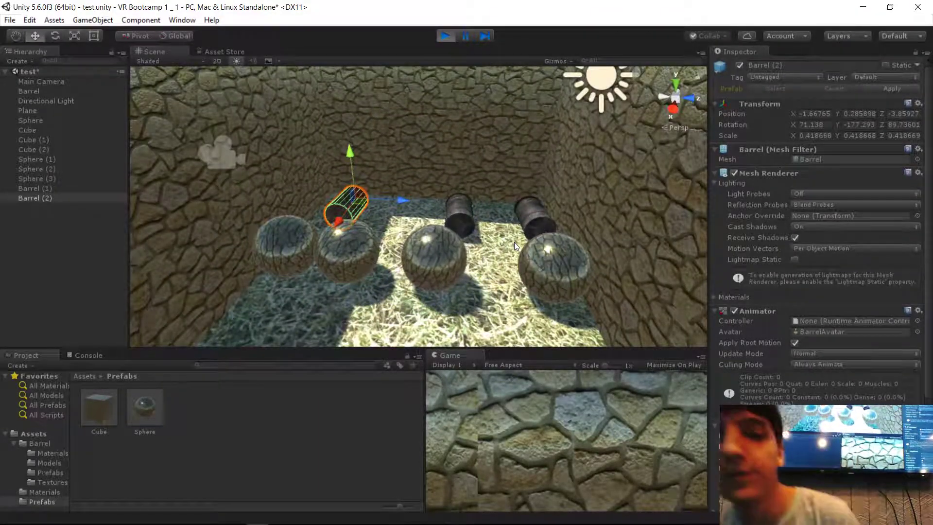
pyautogui.moveTo(436, 254); pyautogui.dragTo(430, 219, button='right')
pyautogui.press('s')
pyautogui.press('w')
pyautogui.press('s')
pyautogui.press('w')
pyautogui.press('s')
pyautogui.press('w')
pyautogui.press('s')
pyautogui.press('w')
pyautogui.press('s')
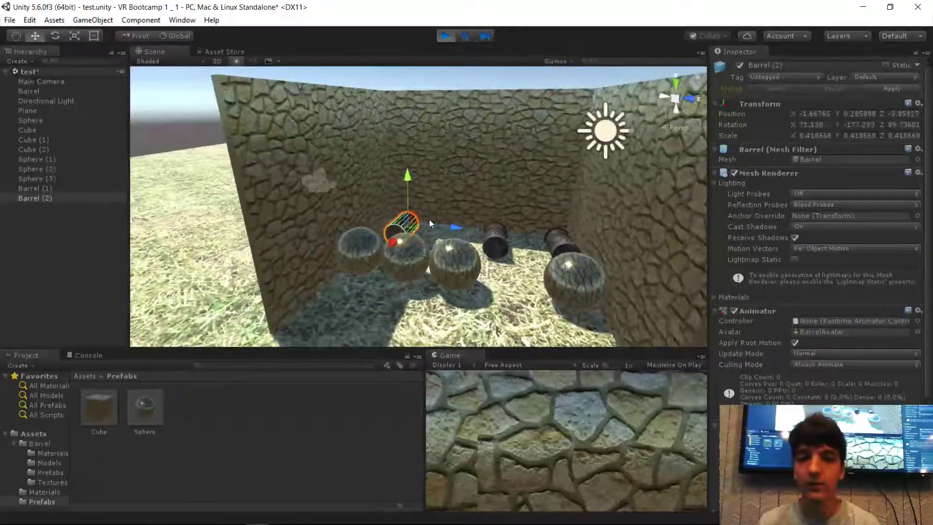
# - Duplicate one barrel dozens of times during playback to stress-test the mesh collisions inside the walls, and stop playback
pyautogui.click(495, 234)
pyautogui.press('w')
pyautogui.moveTo(495, 235); pyautogui.dragTo(509, 216, button='right')
pyautogui.press('s')
pyautogui.press('s')
pyautogui.hotkey('ctrl', 'd')
pyautogui.hotkey('ctrl', 'd')
pyautogui.hotkey('ctrl', 'd')
pyautogui.hotkey('ctrl', 'd')
pyautogui.hotkey('ctrl', 'd')
pyautogui.hotkey('ctrl', 'd')
pyautogui.hotkey('ctrl', 'd')
pyautogui.hotkey('ctrl', 'd')
pyautogui.hotkey('ctrl', 'd')
pyautogui.hotkey('ctrl', 'd')
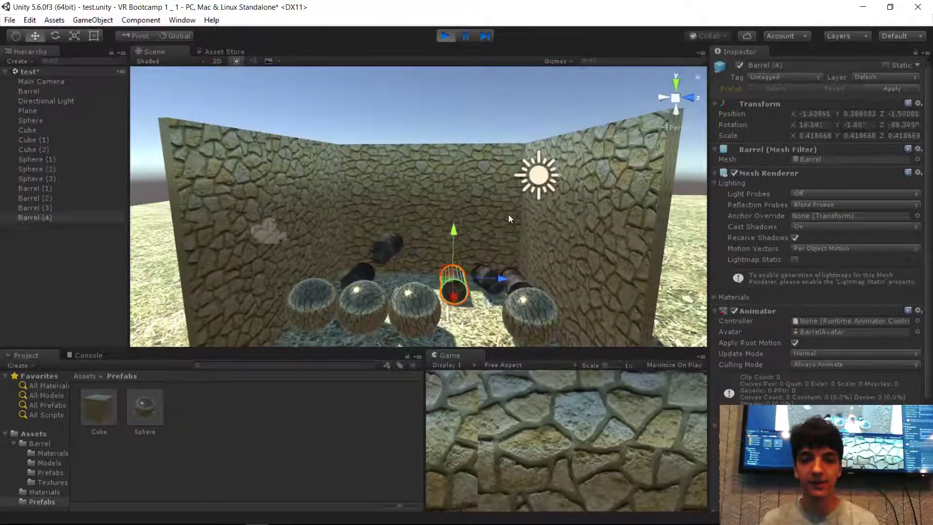
pyautogui.hotkey('ctrl', 'd')
pyautogui.hotkey('ctrl', 'd')
pyautogui.hotkey('ctrl', 'd')
pyautogui.hotkey('ctrl', 'd')
pyautogui.hotkey('ctrl', 'd')
pyautogui.hotkey('ctrl', 'd')
pyautogui.hotkey('ctrl', 'd')
pyautogui.hotkey('ctrl', 'd')
pyautogui.hotkey('ctrl', 'd')
pyautogui.hotkey('ctrl', 'd')
pyautogui.hotkey('ctrl', 'd')
pyautogui.hotkey('ctrl', 'd')
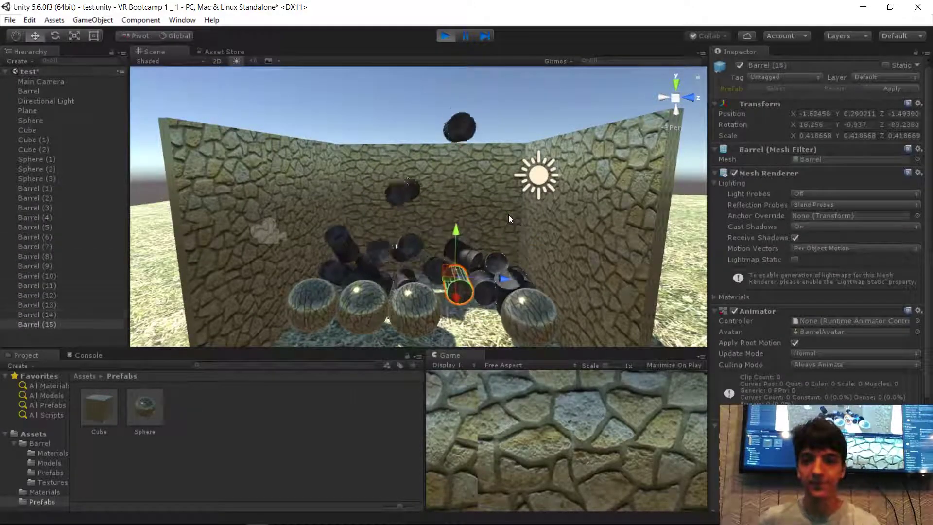
pyautogui.hotkey('ctrl', 'd')
pyautogui.hotkey('ctrl', 'd')
pyautogui.hotkey('ctrl', 'd')
pyautogui.hotkey('ctrl', 'd')
pyautogui.hotkey('ctrl', 'd')
pyautogui.hotkey('ctrl', 'd')
pyautogui.hotkey('ctrl', 'd')
pyautogui.hotkey('ctrl', 'd')
pyautogui.hotkey('ctrl', 'd')
pyautogui.hotkey('ctrl', 'd')
pyautogui.hotkey('ctrl', 'd')
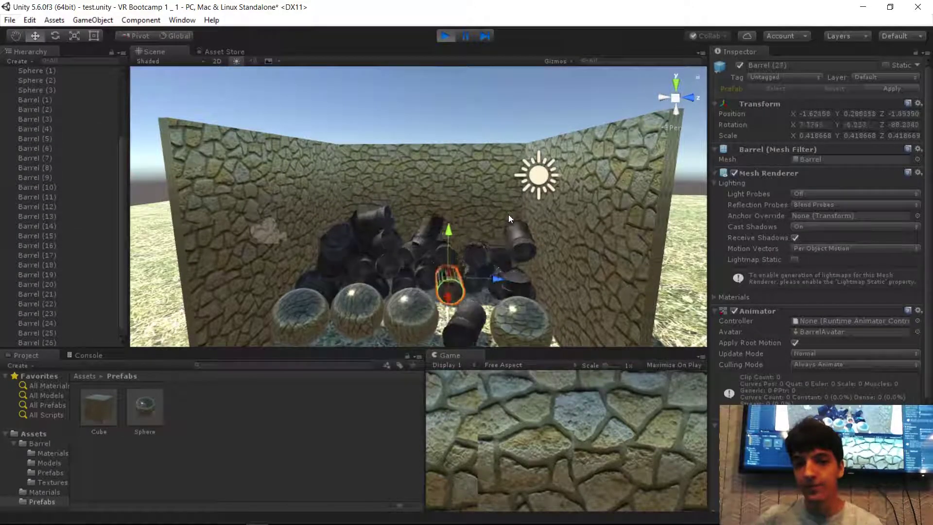
pyautogui.hotkey('ctrl', 'd')
pyautogui.hotkey('ctrl', 'd')
pyautogui.hotkey('ctrl', 'd')
pyautogui.hotkey('ctrl', 'd')
pyautogui.hotkey('ctrl', 'd')
pyautogui.hotkey('ctrl', 'd')
pyautogui.hotkey('ctrl', 'd')
pyautogui.hotkey('ctrl', 'd')
pyautogui.hotkey('ctrl', 'd')
pyautogui.hotkey('ctrl', 'd')
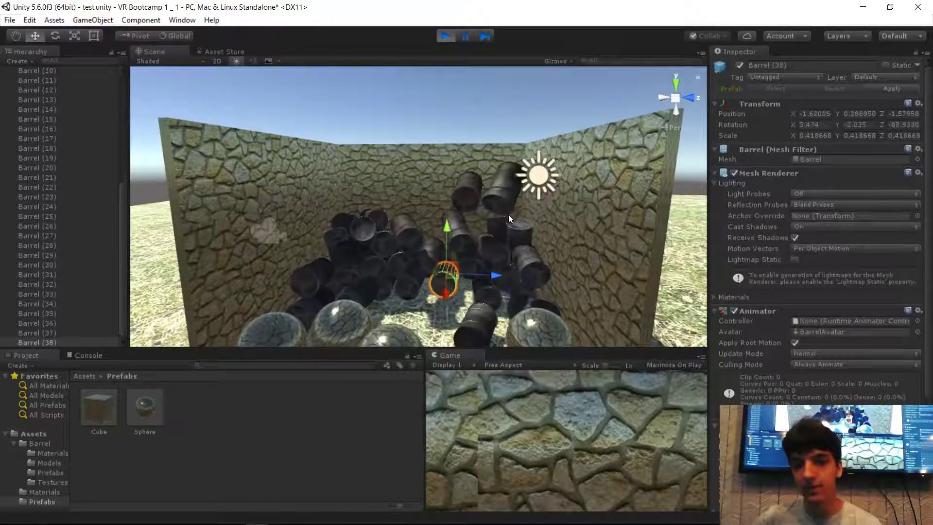
pyautogui.hotkey('ctrl', 'd')
pyautogui.hotkey('ctrl', 'd')
pyautogui.hotkey('ctrl', 'd')
pyautogui.hotkey('ctrl', 'd')
pyautogui.hotkey('ctrl', 'd')
pyautogui.hotkey('ctrl', 'd')
pyautogui.hotkey('ctrl', 'd')
pyautogui.hotkey('ctrl', 'd')
pyautogui.hotkey('ctrl', 'd')
pyautogui.hotkey('ctrl', 'd')
pyautogui.hotkey('ctrl', 'd')
pyautogui.hotkey('ctrl', 'd')
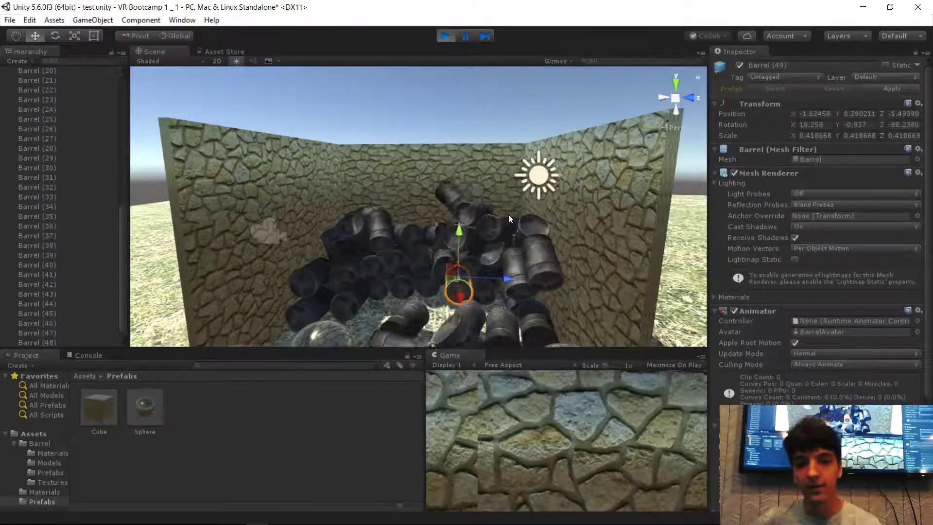
pyautogui.hotkey('ctrl', 'd')
pyautogui.hotkey('ctrl', 'd')
pyautogui.hotkey('ctrl', 'd')
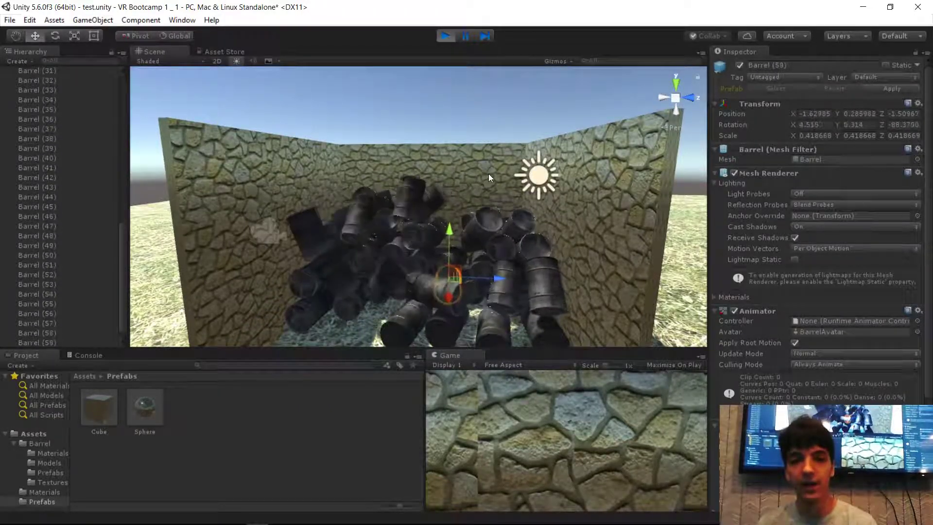
pyautogui.scroll(-3, 488, 173)
pyautogui.click(445, 35)
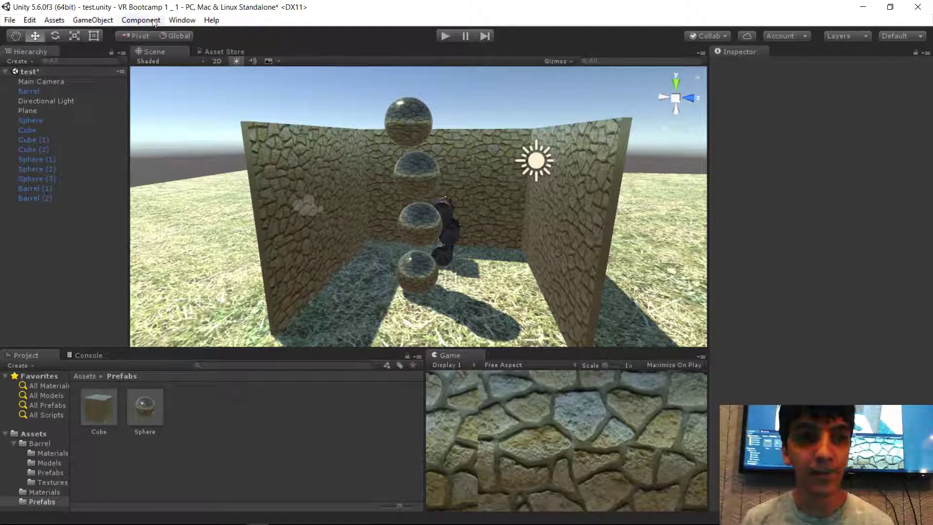
pyautogui.click(30, 20)
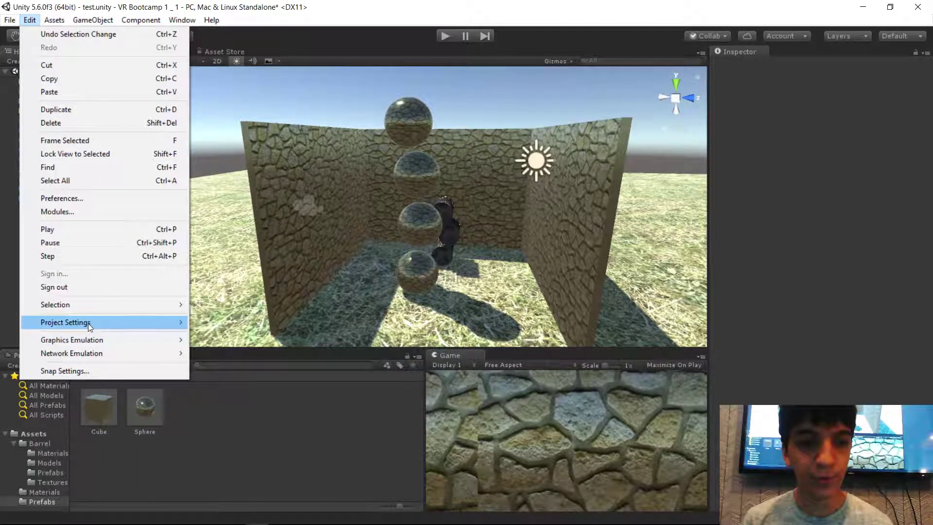
pyautogui.moveTo(85, 350)
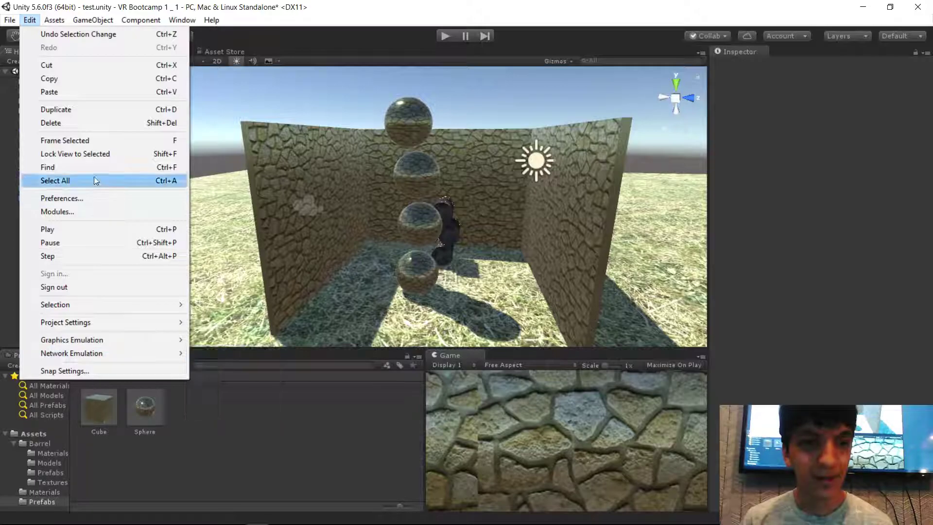
pyautogui.click(89, 201)
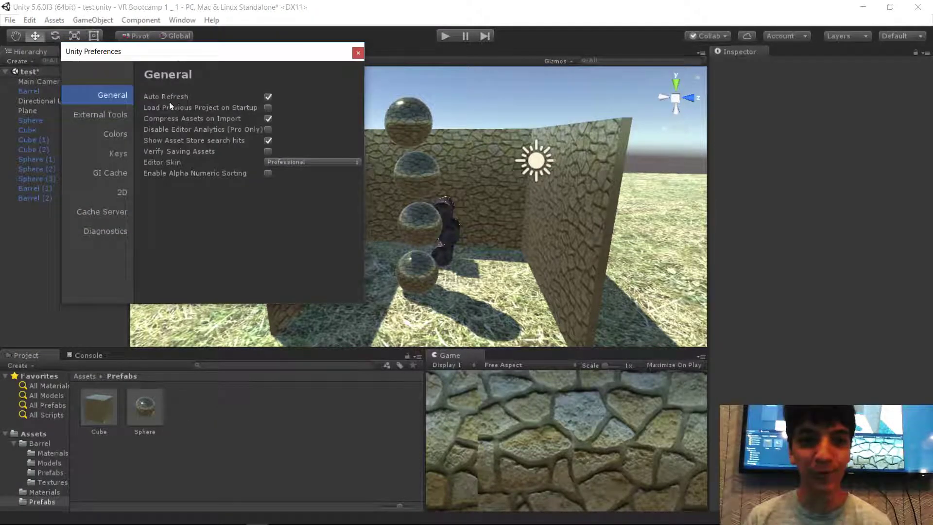
pyautogui.moveTo(195, 64); pyautogui.dragTo(209, 59)
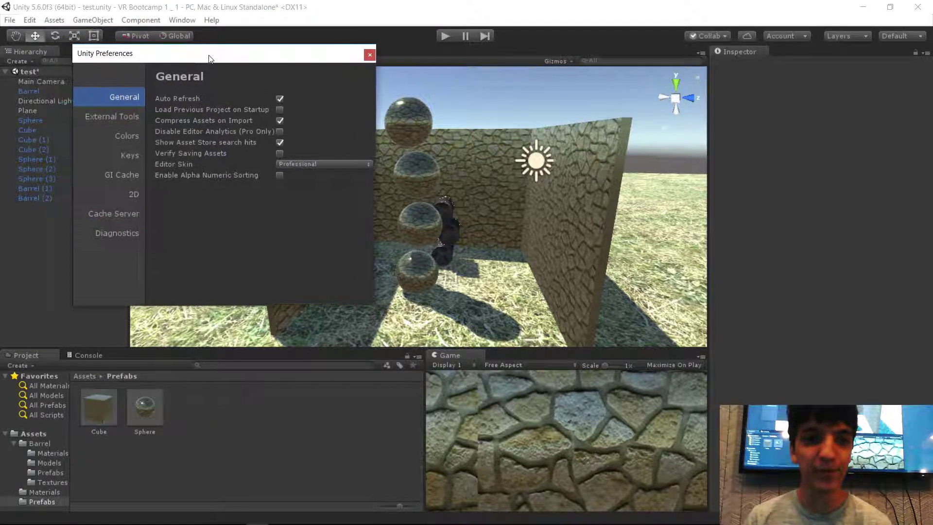
pyautogui.click(371, 56)
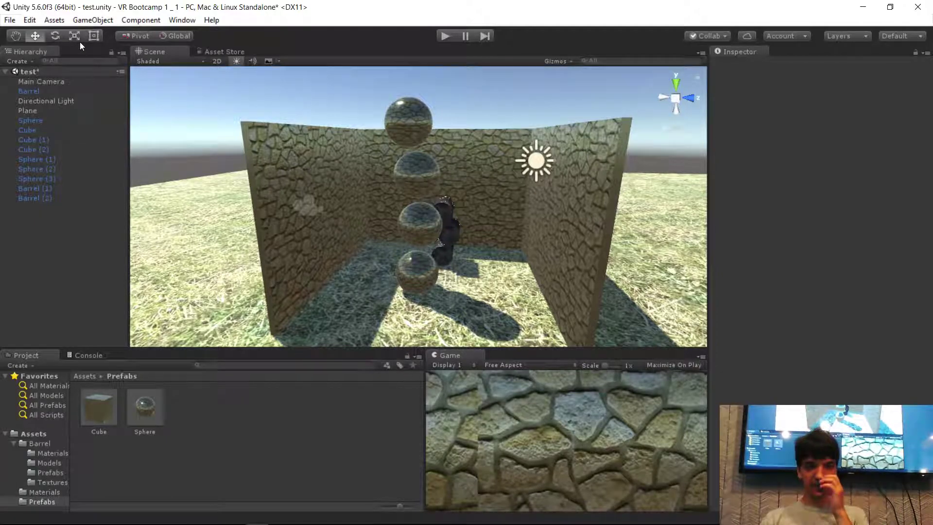
# - Set the Playmode tint to a pale green in the editor's color preferences and close the preferences
pyautogui.click(32, 20)
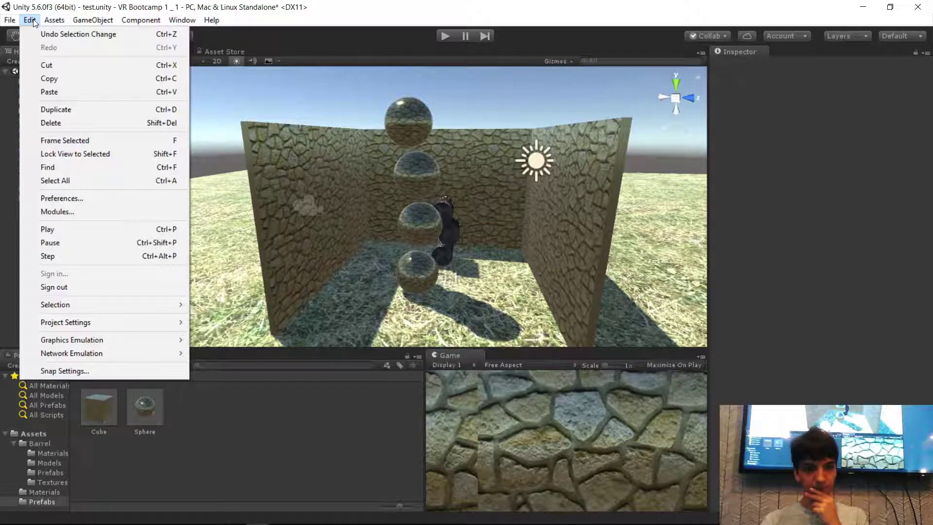
pyautogui.click(41, 198)
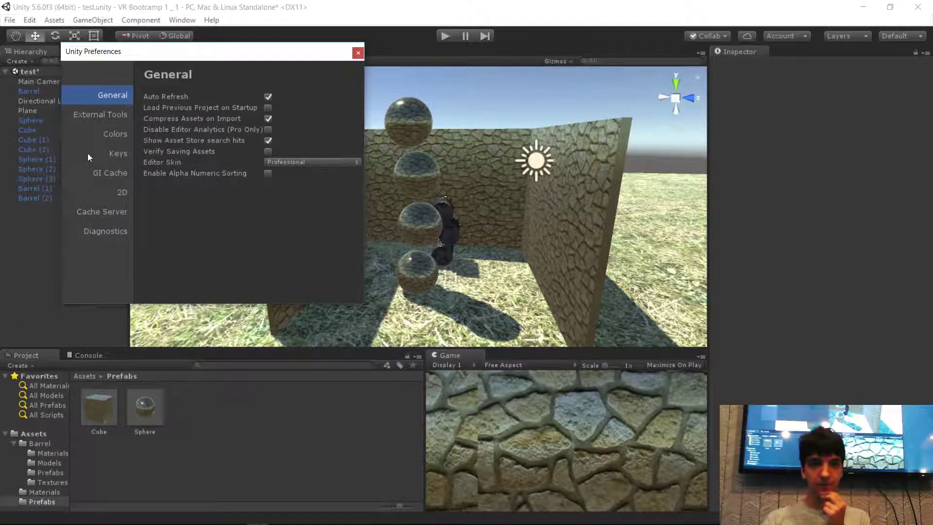
pyautogui.moveTo(161, 49); pyautogui.dragTo(215, 62)
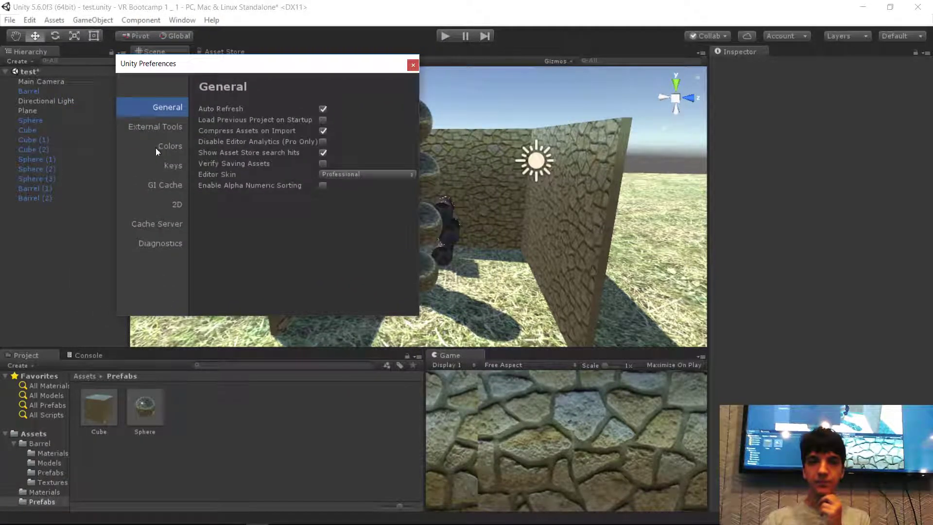
pyautogui.click(30, 20)
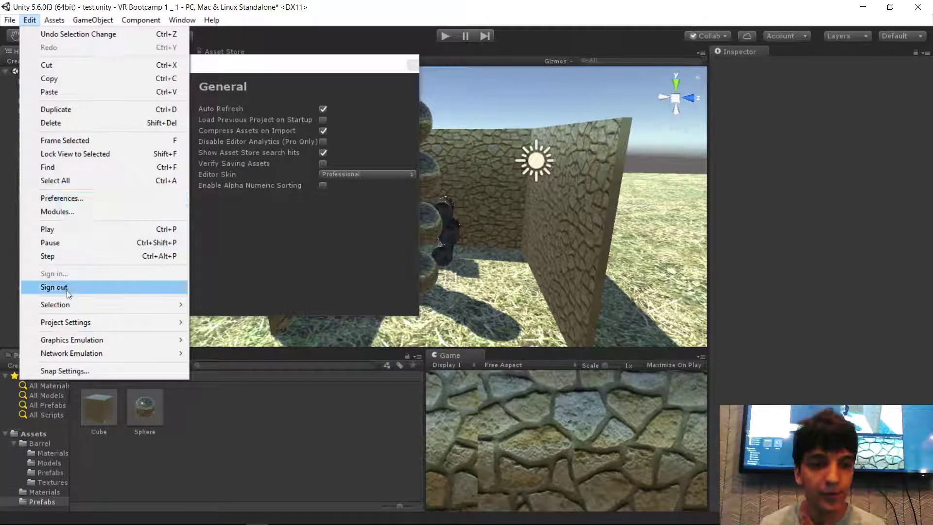
pyautogui.click(92, 199)
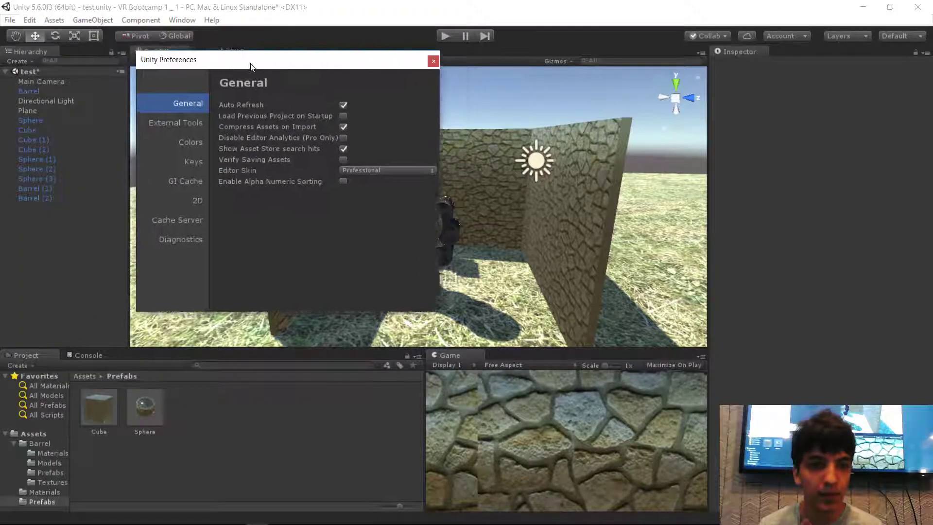
pyautogui.click(215, 139)
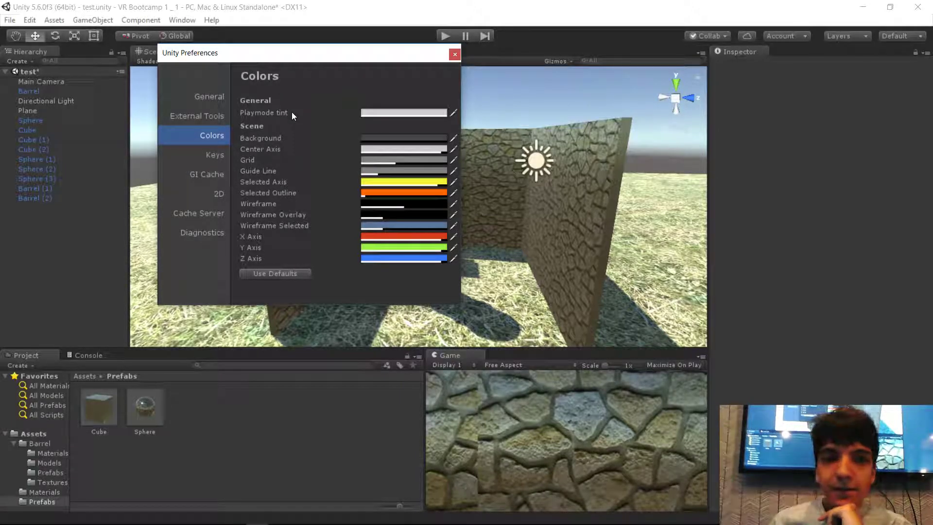
pyautogui.click(452, 113)
pyautogui.click(422, 118)
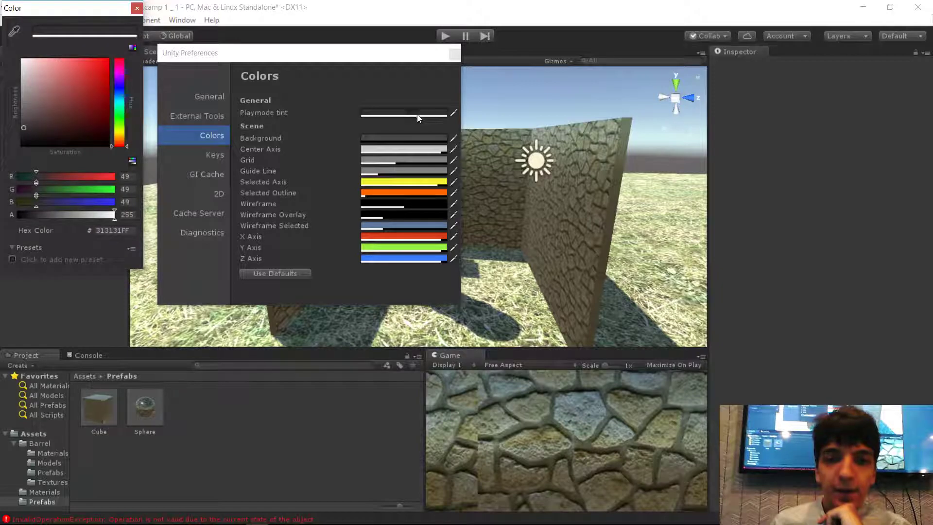
pyautogui.click(120, 125)
pyautogui.moveTo(74, 81)
pyautogui.mouseDown()
pyautogui.moveTo(74, 48)
pyautogui.moveTo(45, 52)
pyautogui.mouseUp()
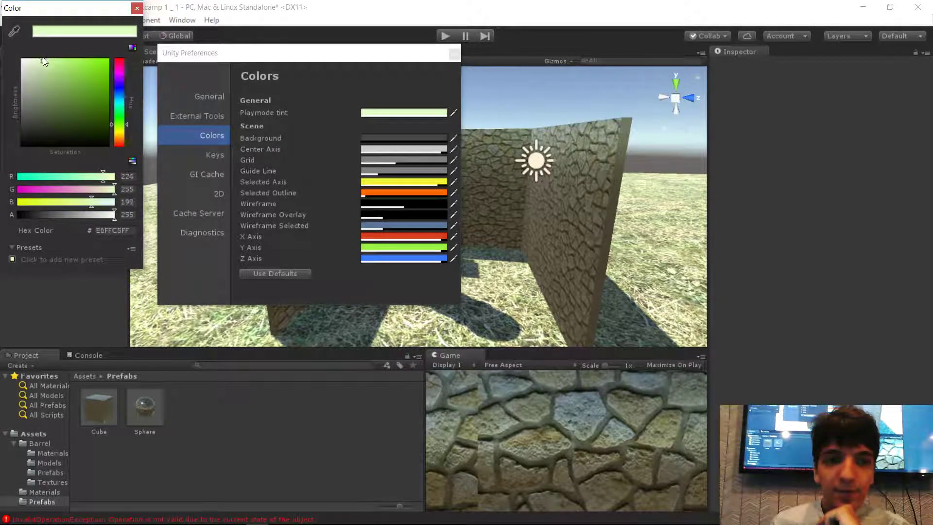
pyautogui.click(137, 8)
pyautogui.click(455, 54)
# - Play and stop the scene twice to check the new Playmode tint on the editor interface
pyautogui.click(445, 36)
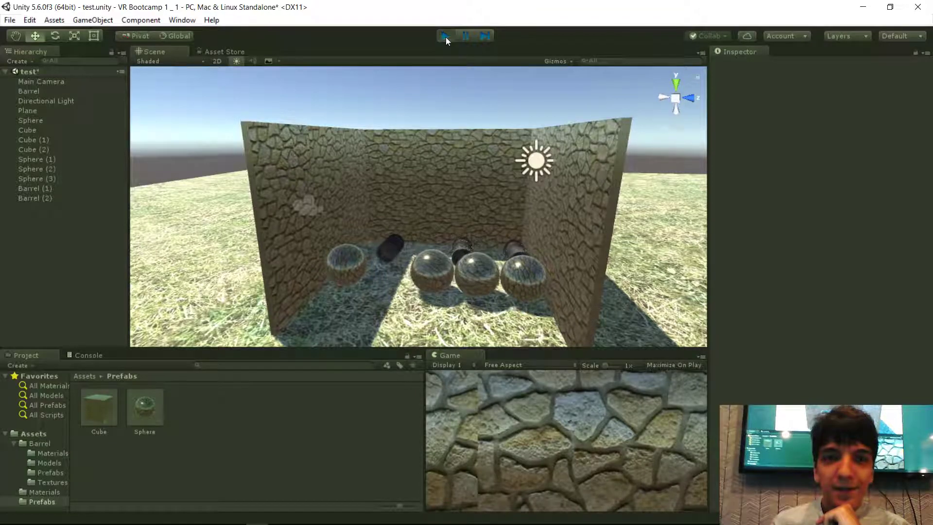
pyautogui.click(445, 38)
pyautogui.click(446, 37)
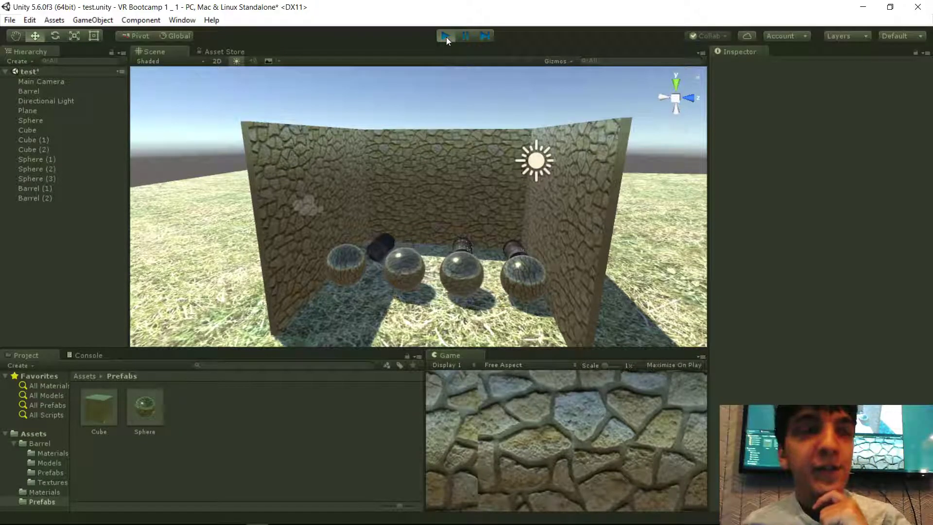
pyautogui.click(446, 37)
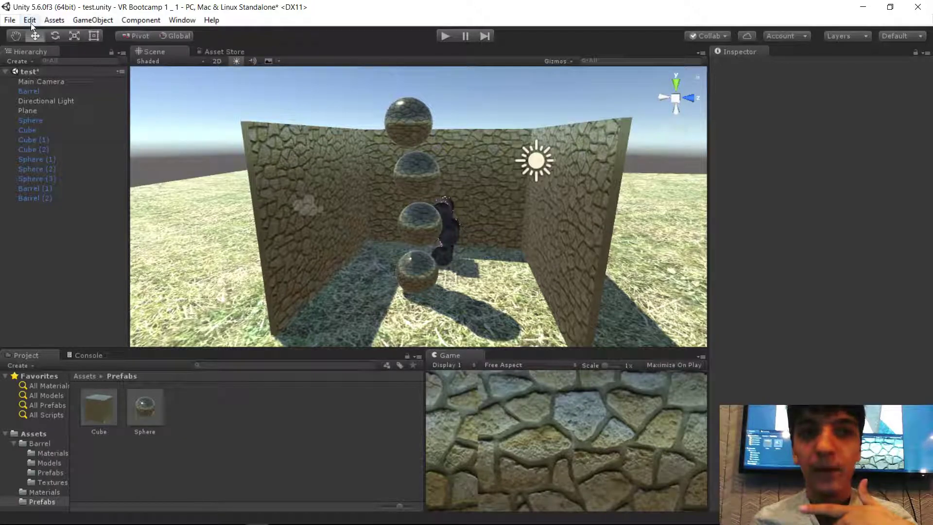
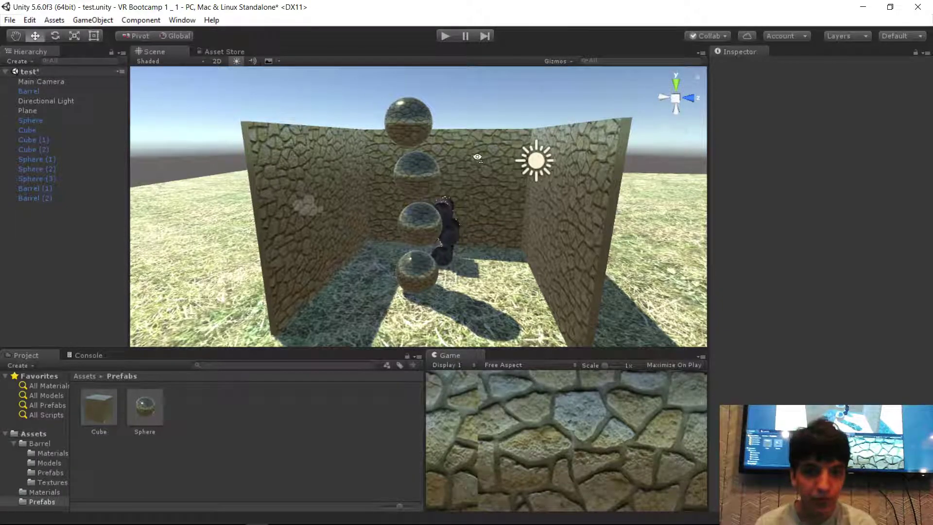
pyautogui.moveTo(479, 154); pyautogui.dragTo(452, 174, button='right')
pyautogui.click(280, 516)
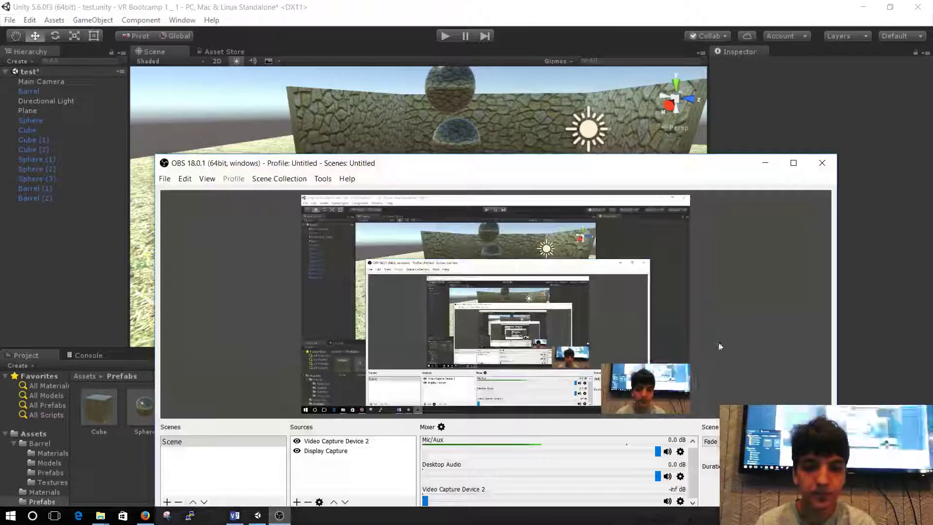